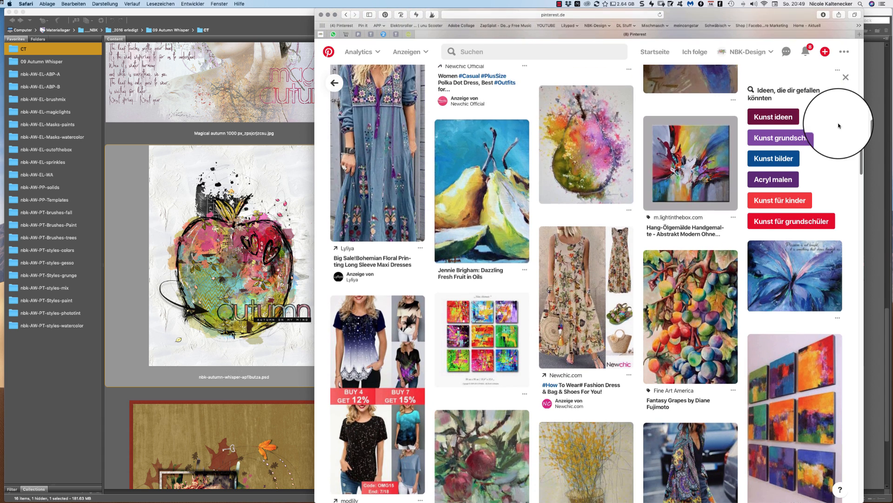
Look through the related Pinterest pins for painted apples and other fruit artwork as inspiration
scroll(832, 158, down, 1)
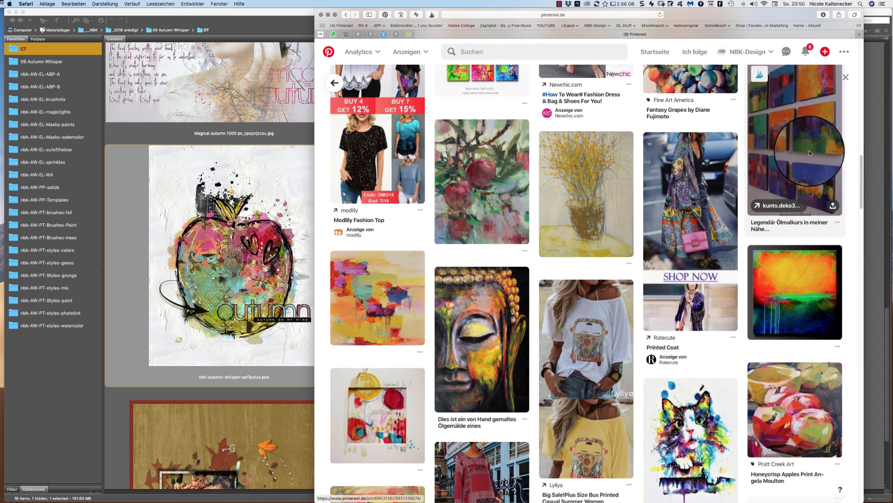
scroll(859, 190, down, 1)
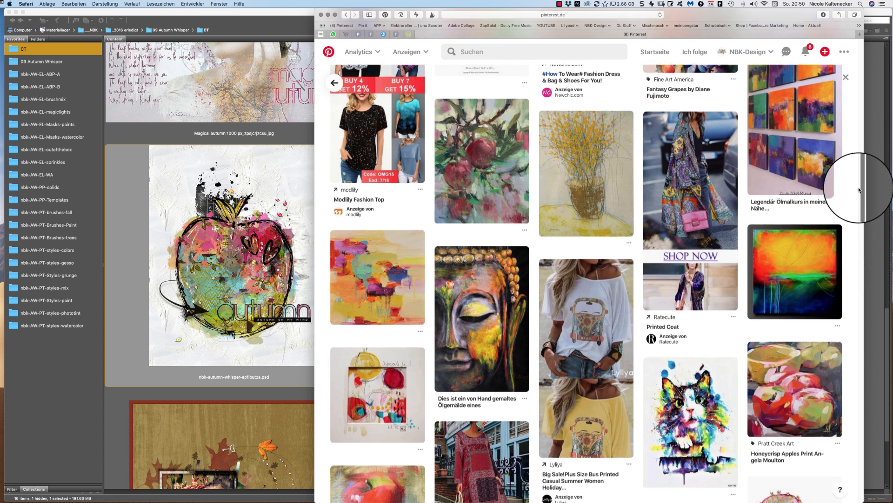
scroll(847, 197, down, 5)
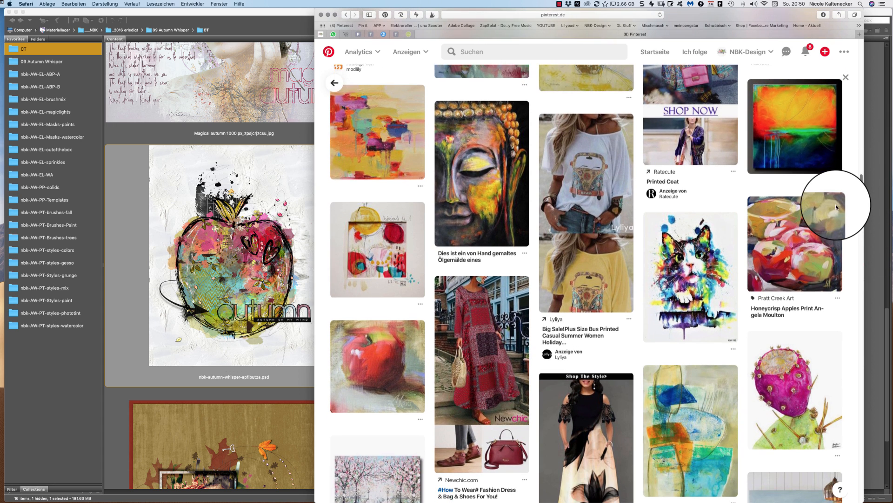
scroll(835, 206, down, 9)
scroll(819, 237, down, 7)
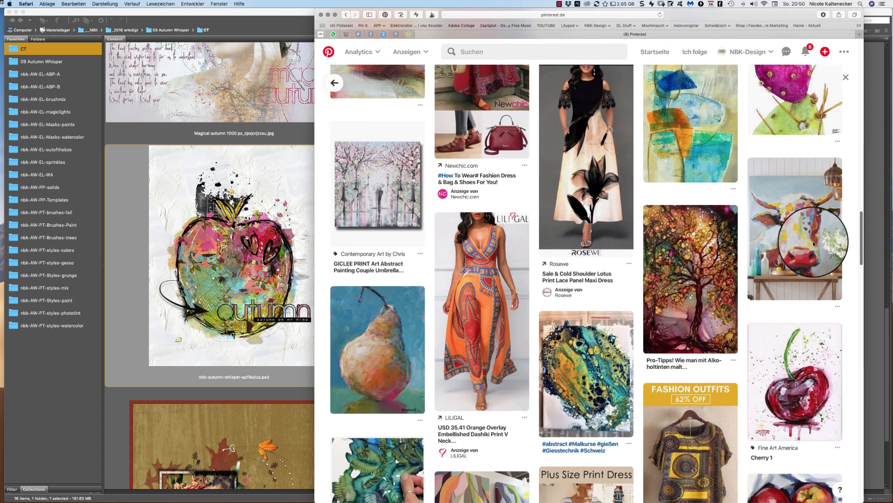
scroll(800, 261, down, 13)
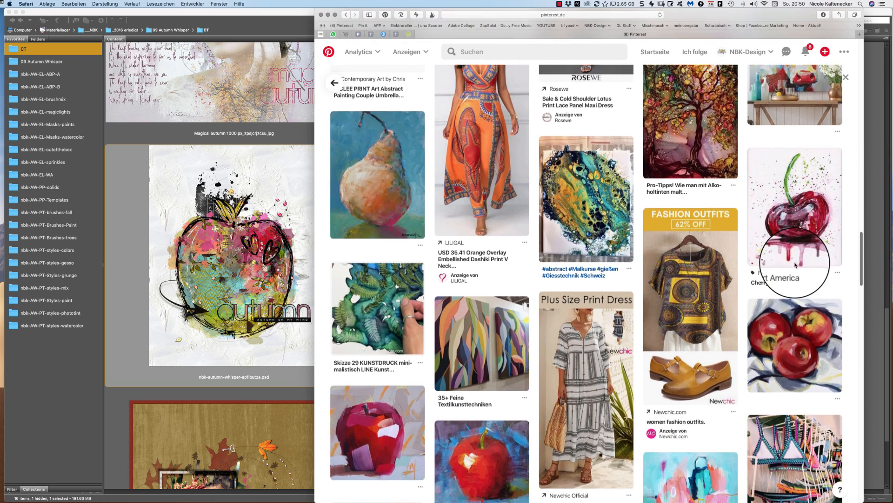
scroll(777, 302, down, 7)
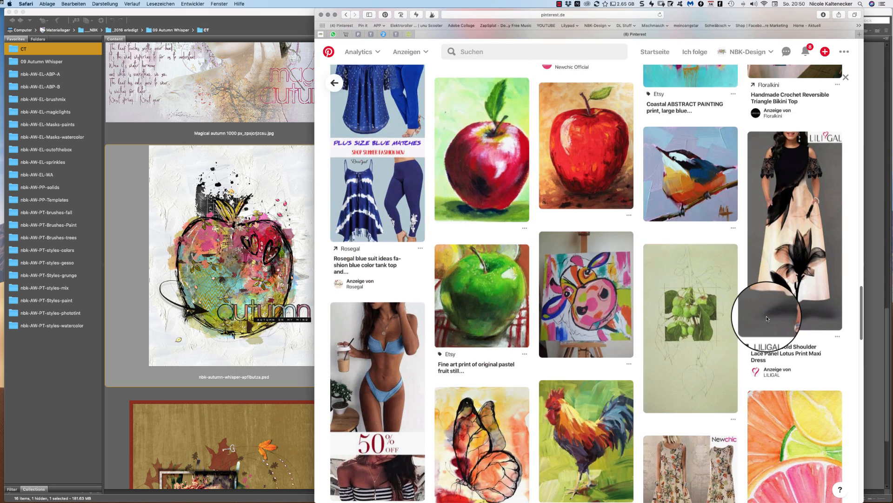
scroll(767, 318, down, 12)
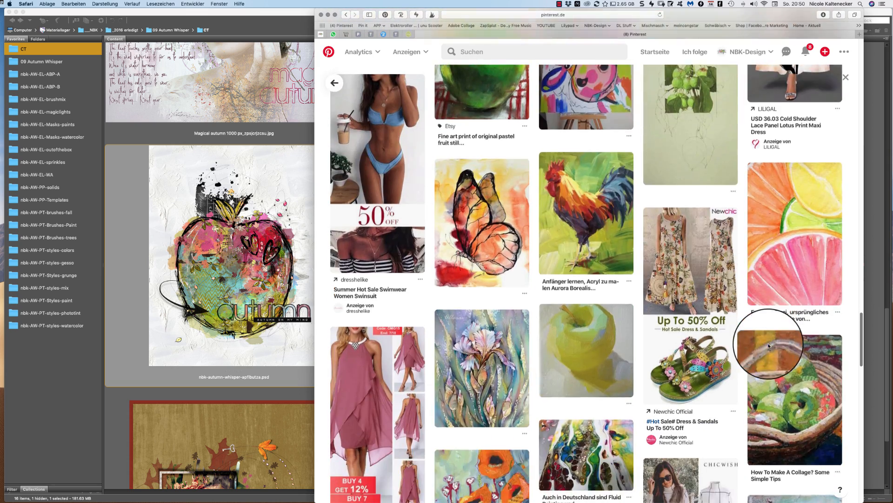
scroll(764, 376, down, 9)
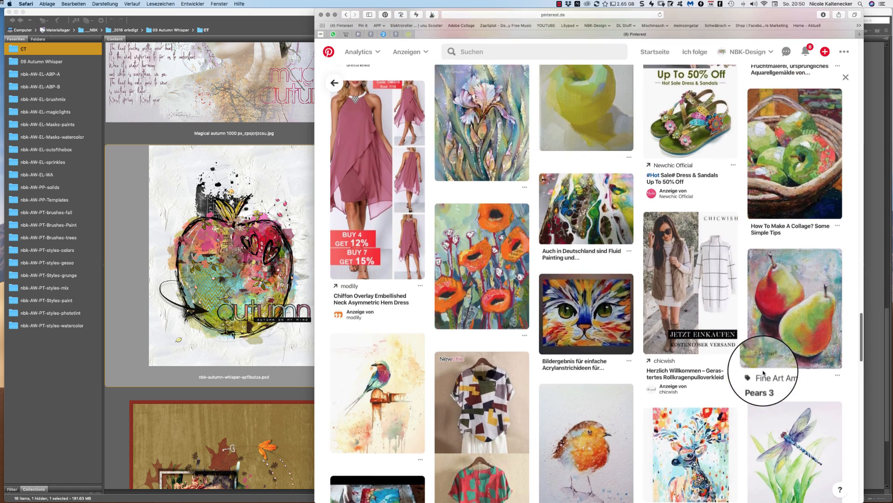
scroll(767, 382, down, 11)
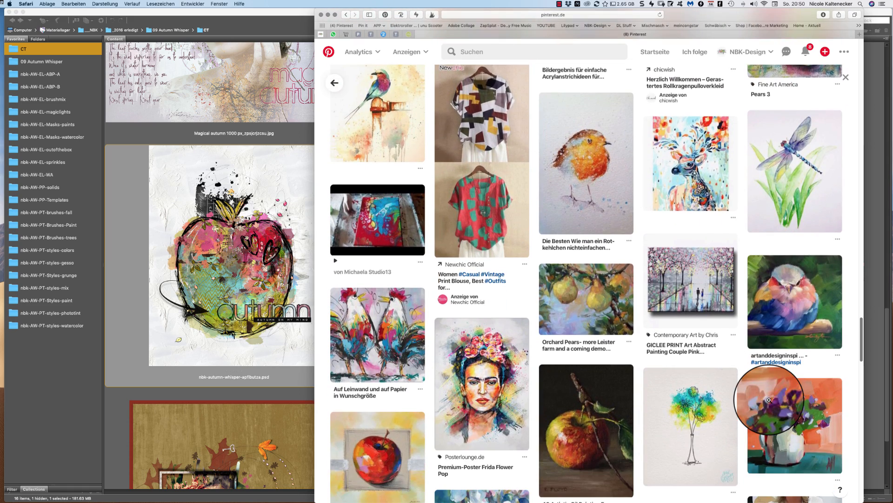
scroll(771, 411, down, 5)
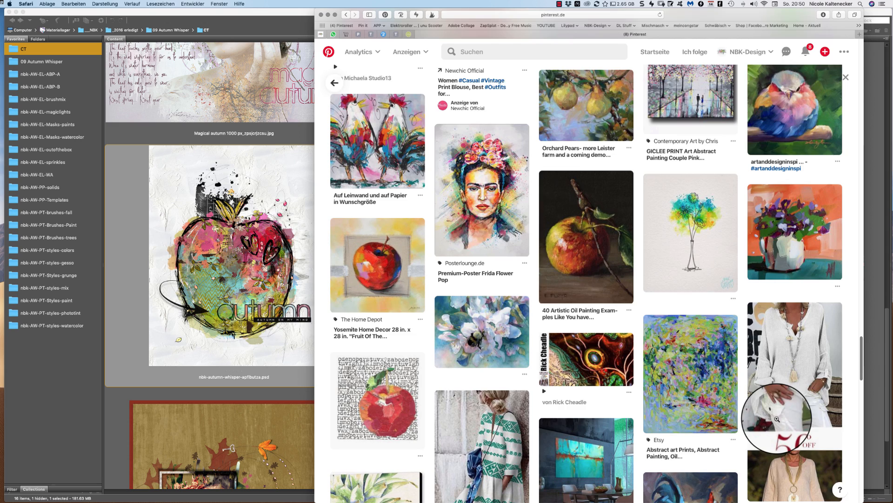
scroll(781, 422, down, 5)
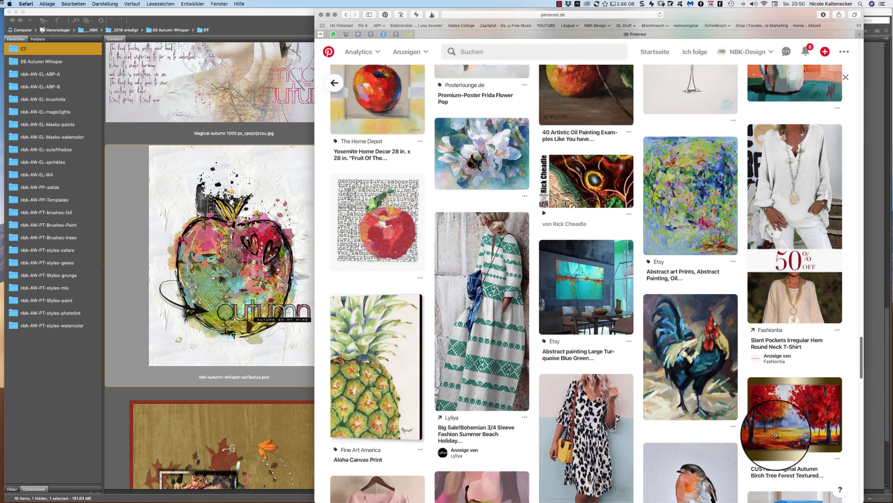
scroll(775, 435, down, 7)
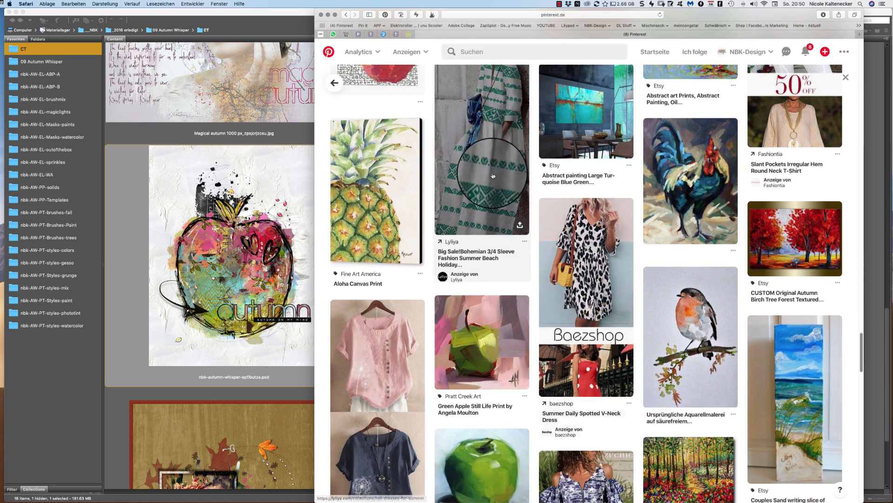
Switch to Bridge, open nbk-autumn-whisper-apflbutza.psd in Photoshop, and open the contents of its apple smart object
click(247, 263)
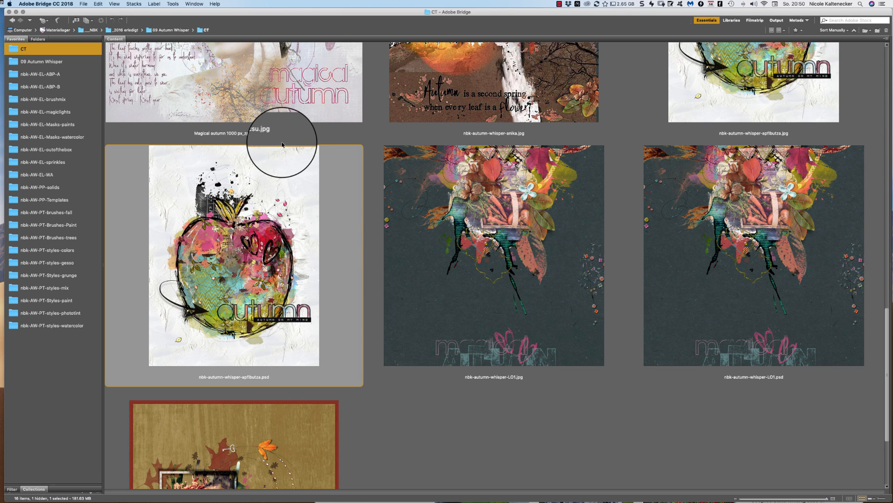
double_click(281, 258)
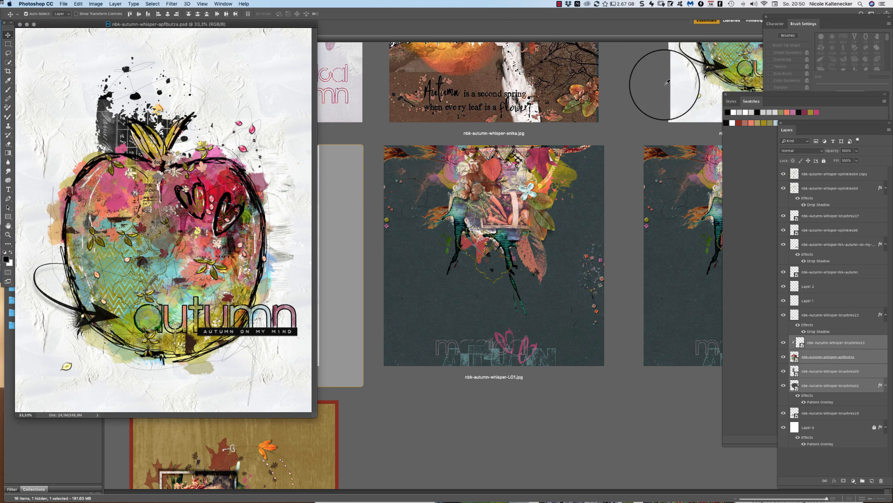
click(814, 358)
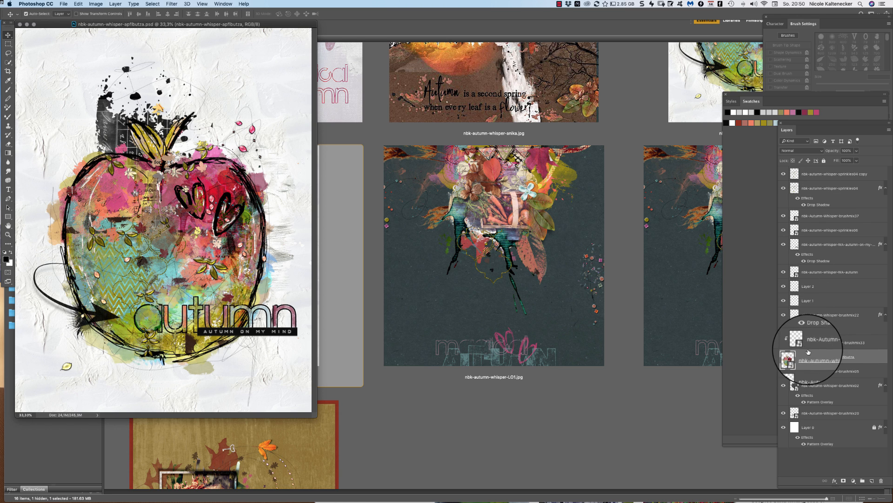
double_click(812, 219)
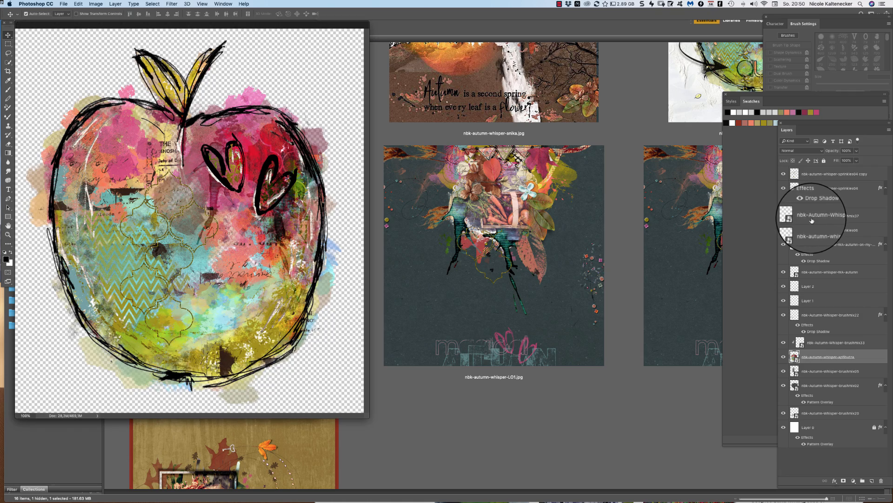
drag(325, 24, 614, 67)
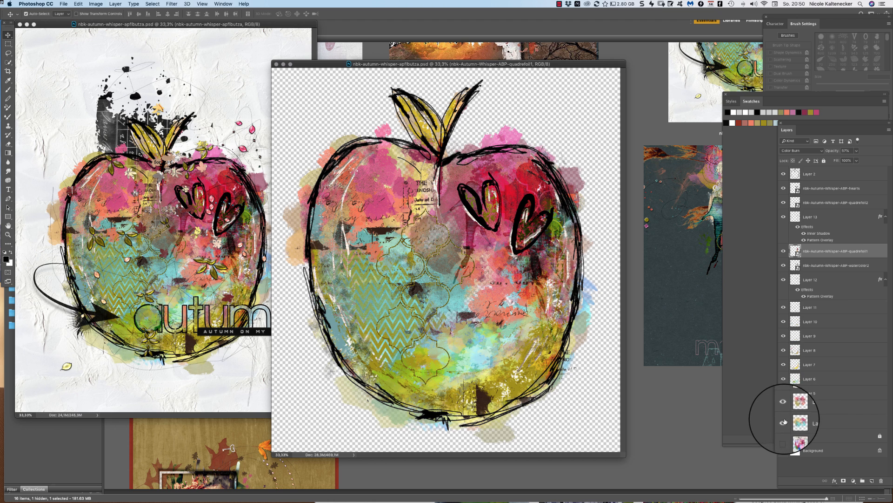
Hide every layer of the apple smart object document except Layer 1 with the reference painting
drag(778, 160, 785, 174)
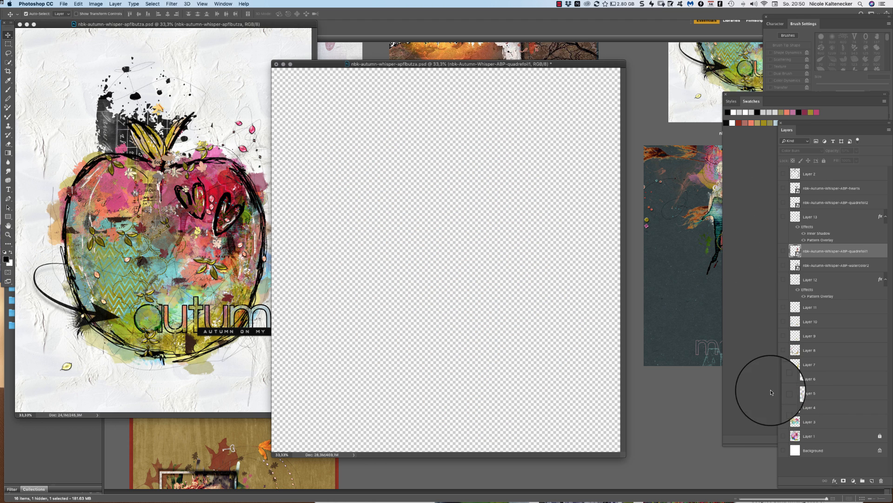
click(805, 438)
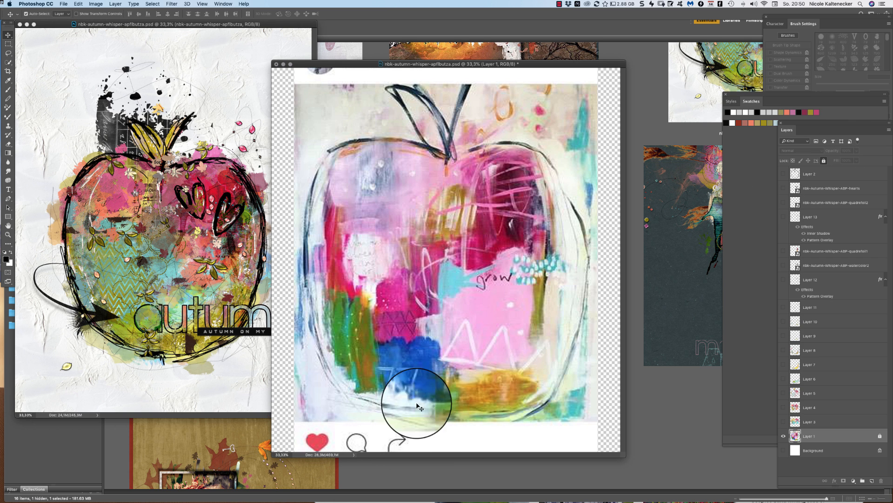
drag(551, 66, 563, 40)
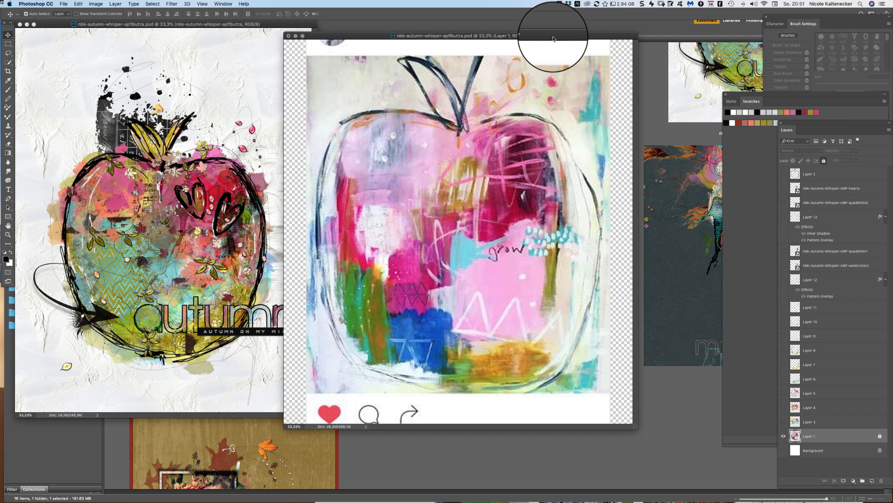
drag(555, 38, 506, 26)
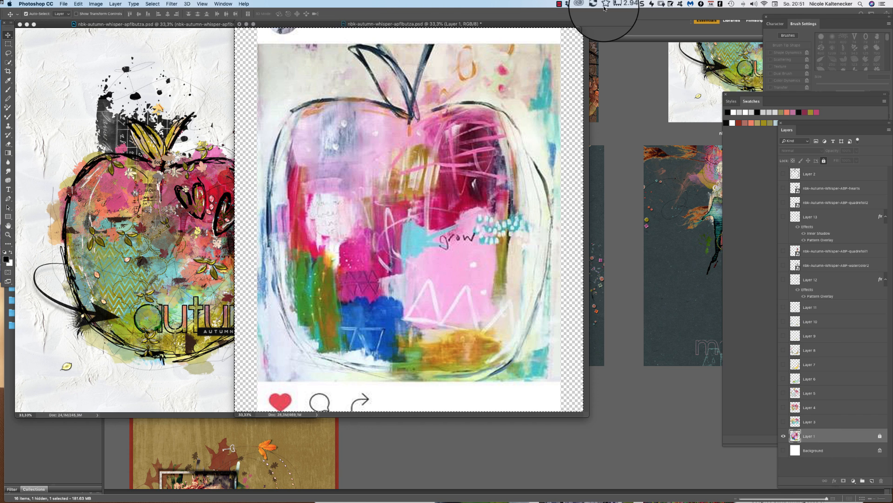
Create a new 3600 × 3600 pixel RGB document at 300 pixels per inch
key(super+n)
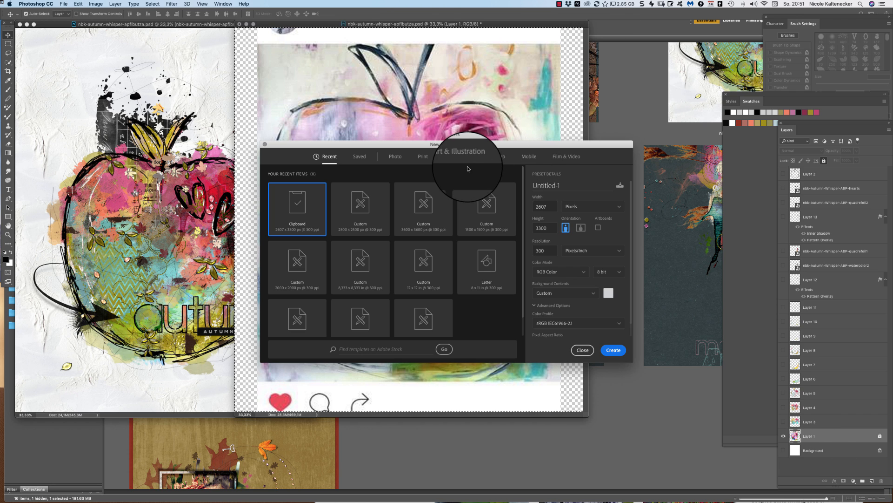
click(433, 200)
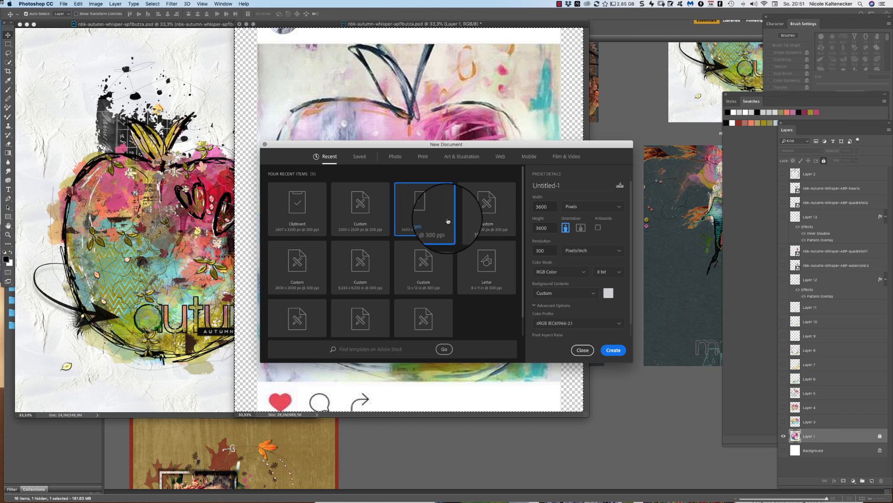
click(618, 356)
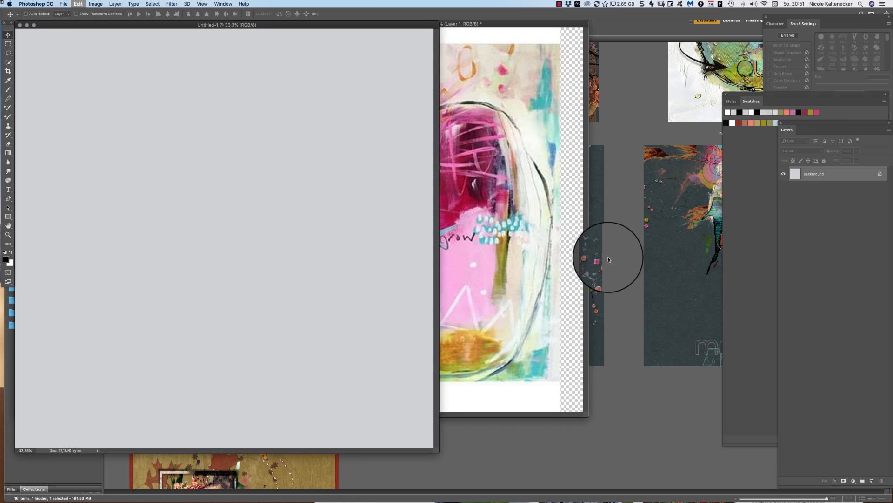
Copy the reference apple painting into the new document and fill the Background layer with white
drag(539, 200, 377, 96)
drag(389, 25, 574, 48)
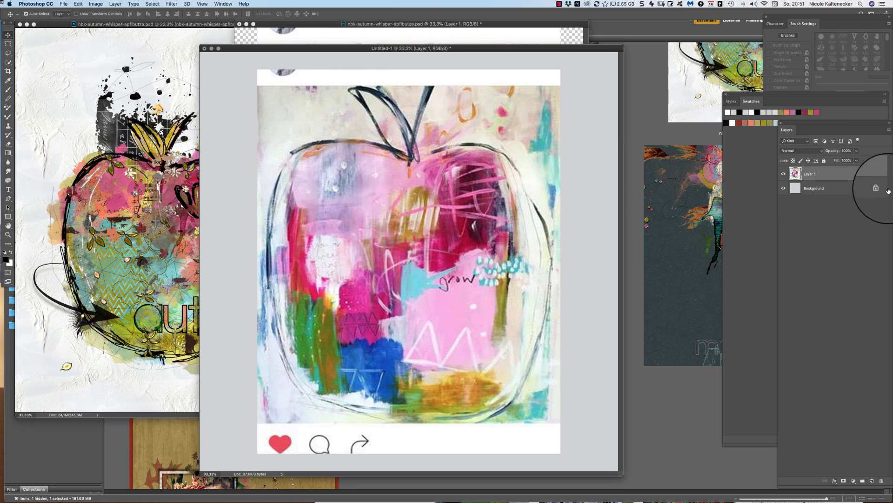
click(845, 195)
key(super+BackSpace)
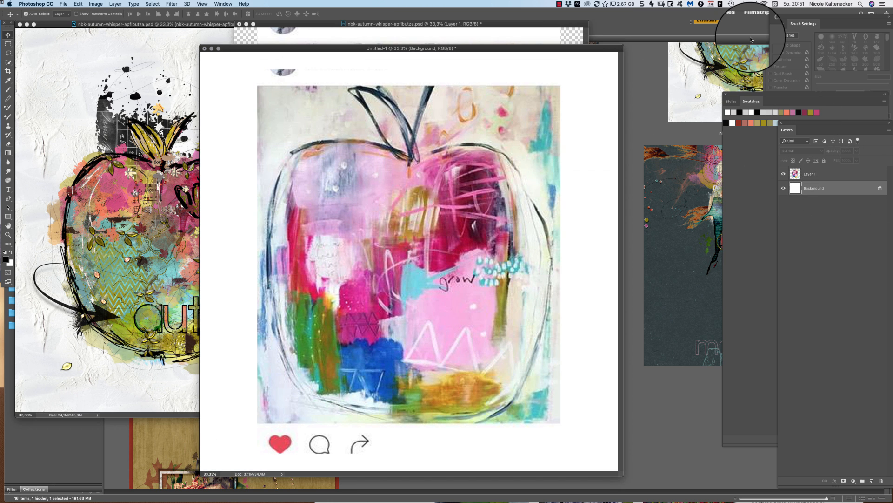
Lock the painting's layer and add a new empty layer above it
click(829, 179)
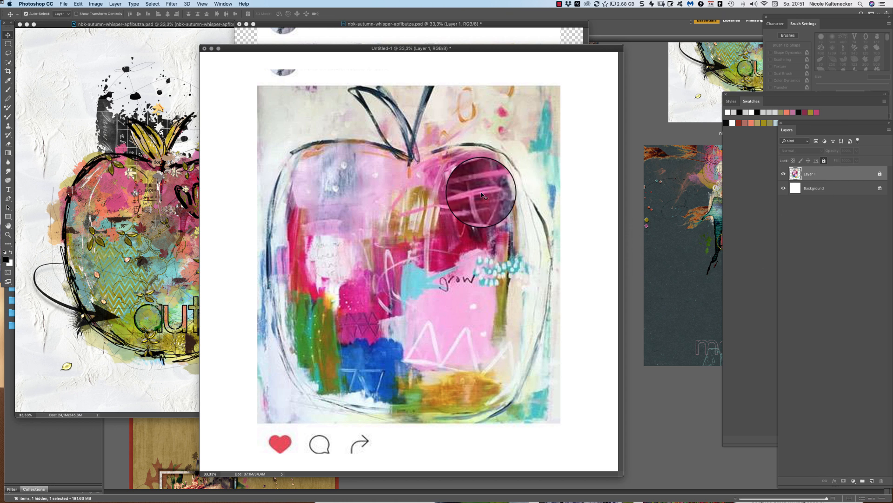
drag(559, 49, 578, 50)
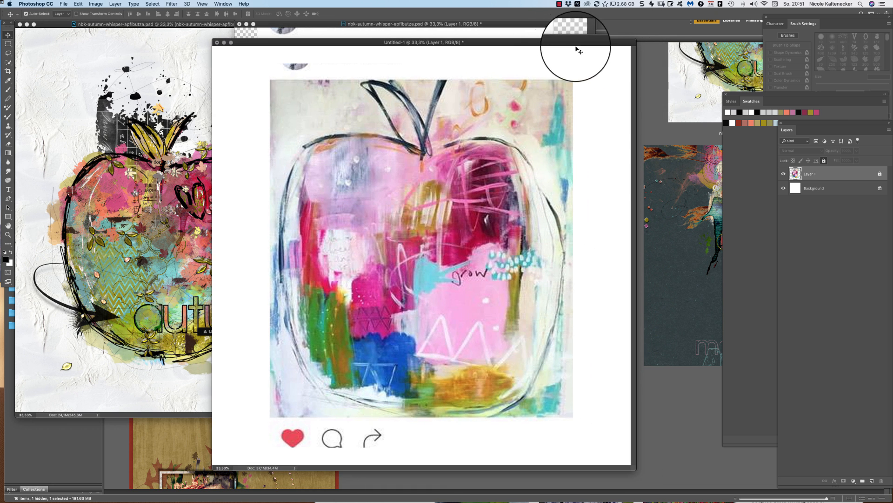
key(super+shift+n)
key(Return)
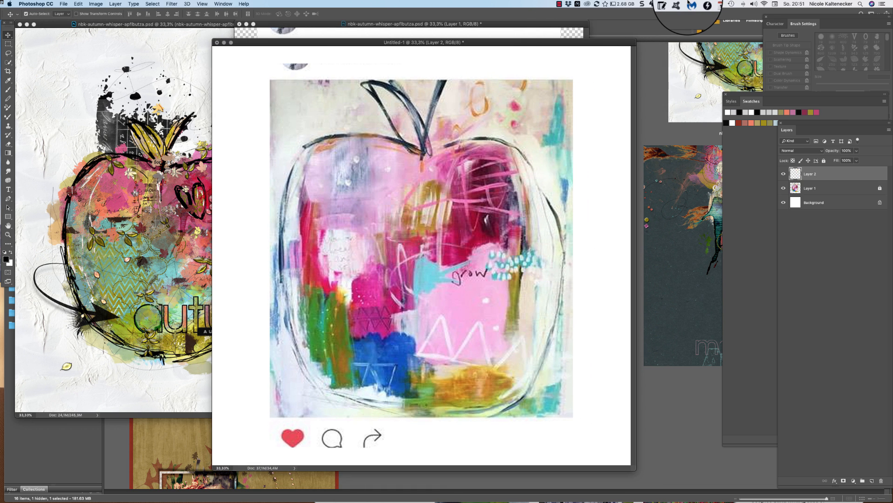
Zoom the finished autumn artwork out to 16.67% and close the smart object document without saving its changes
click(135, 169)
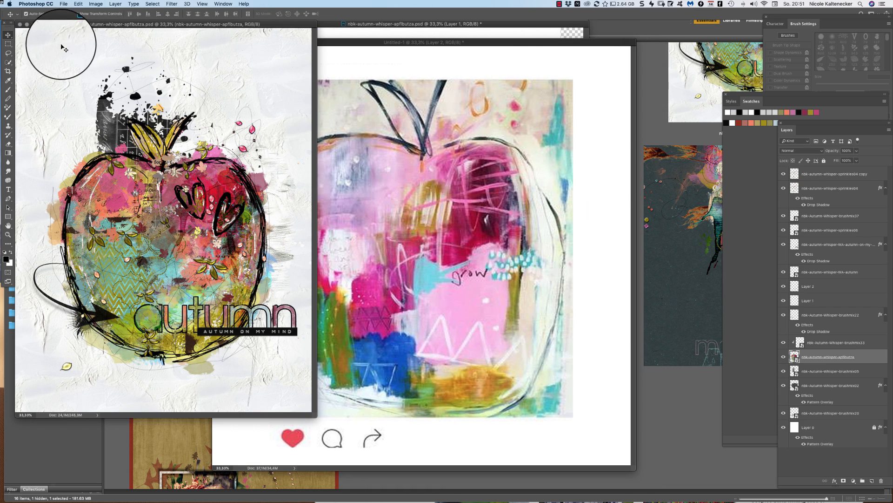
key(super+minus)
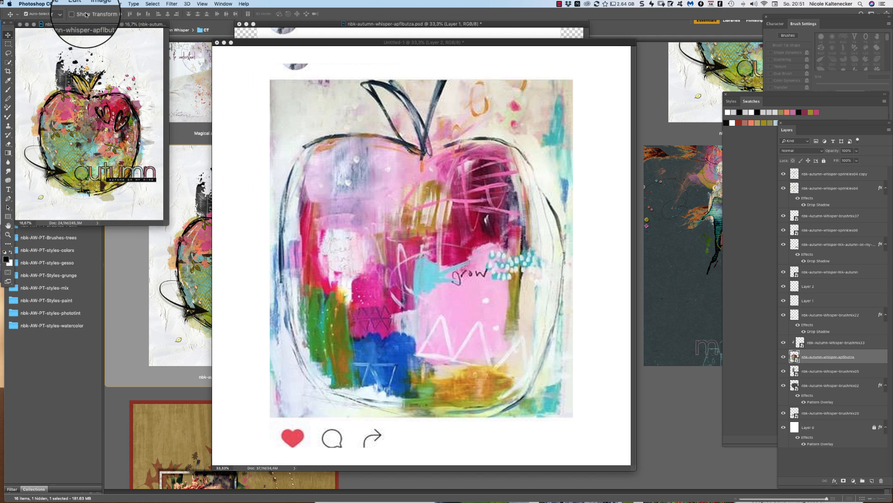
click(428, 27)
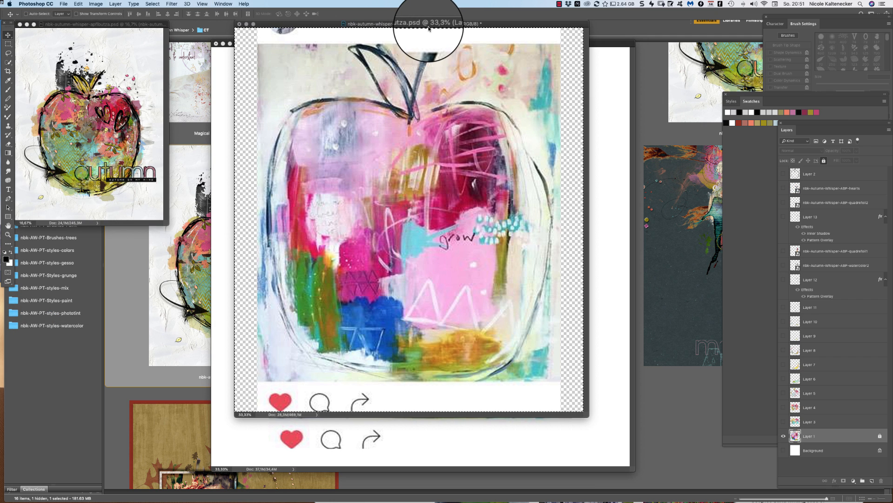
key(super+w)
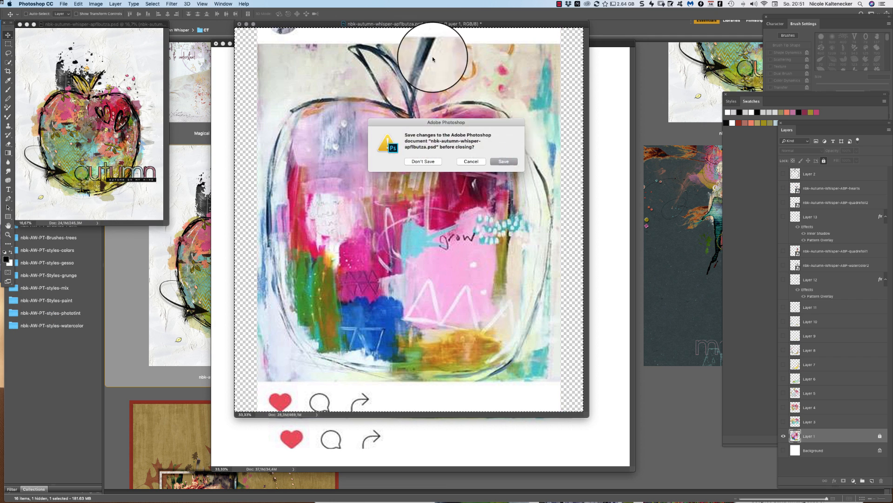
click(409, 205)
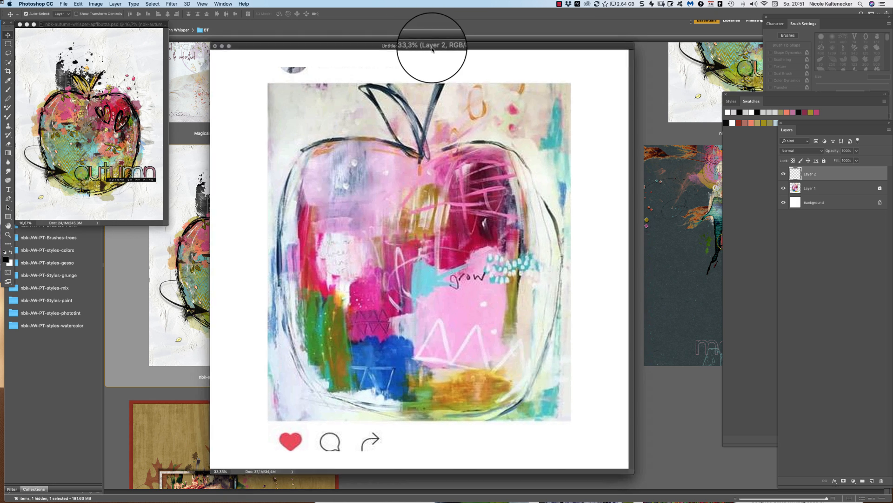
Save the document as Apple NEW.psd in Photoshop format in the CT folder inside 09 Autumn Whisper
drag(415, 46, 409, 56)
key(super+s)
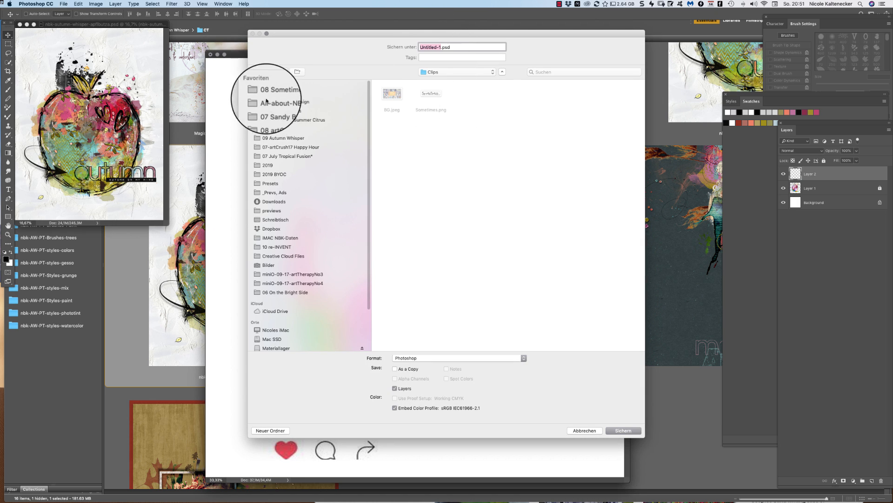
click(286, 137)
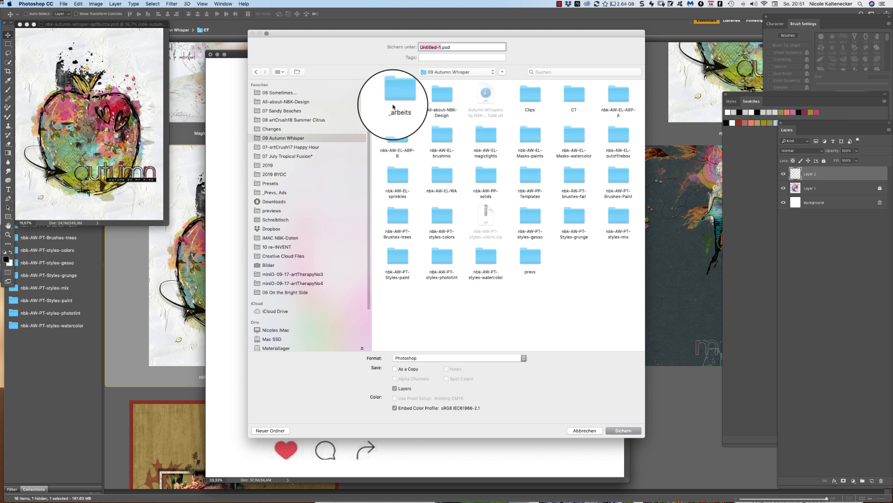
text(Apple NEW)
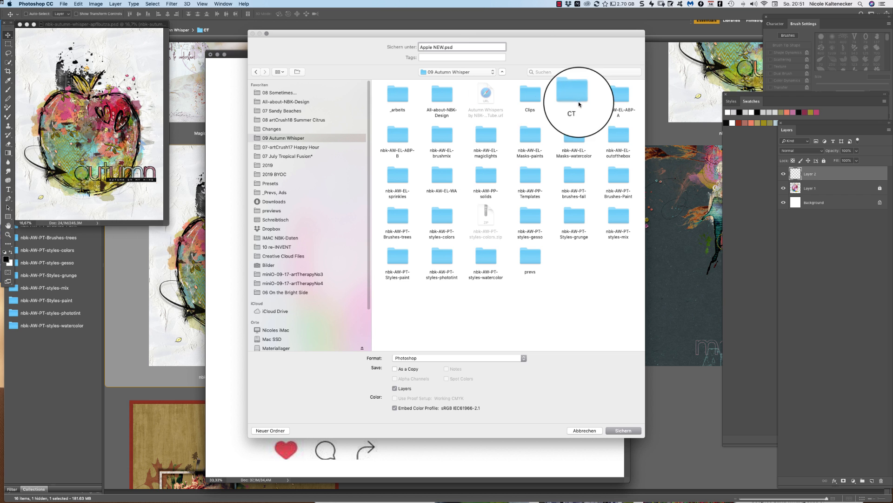
double_click(573, 99)
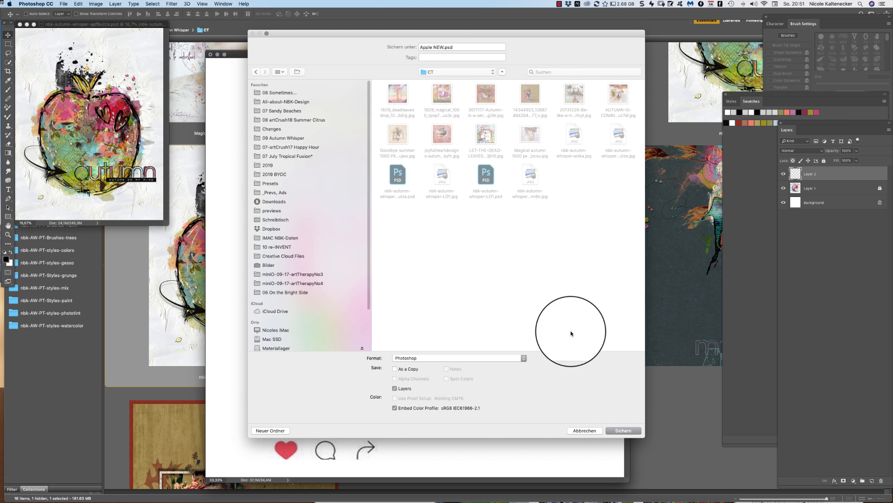
click(623, 430)
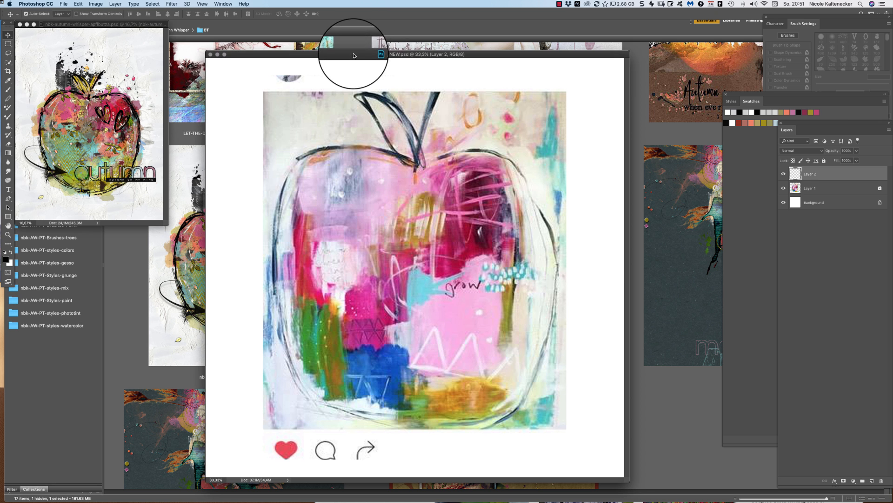
drag(353, 55, 379, 48)
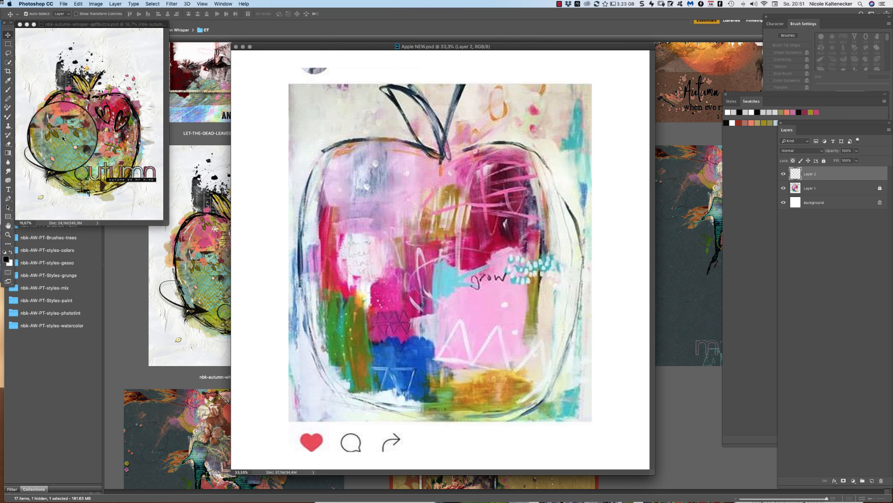
Switch to Adobe Bridge and look through the kit previews in the 09 Autumn Whisper folder, including the painting brushes and styles
click(135, 319)
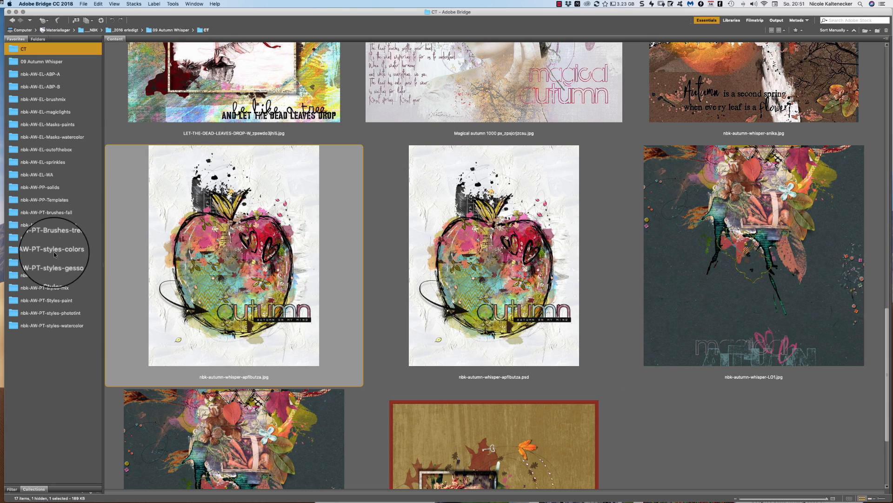
click(54, 62)
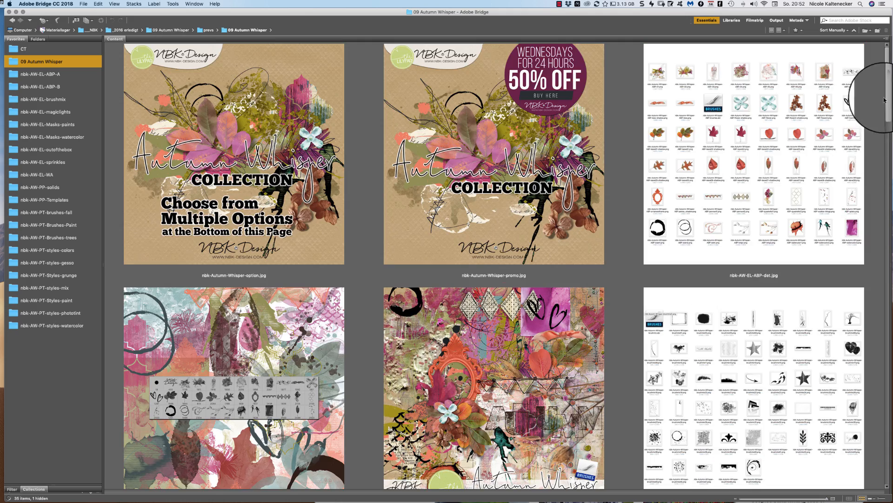
scroll(884, 100, down, 6)
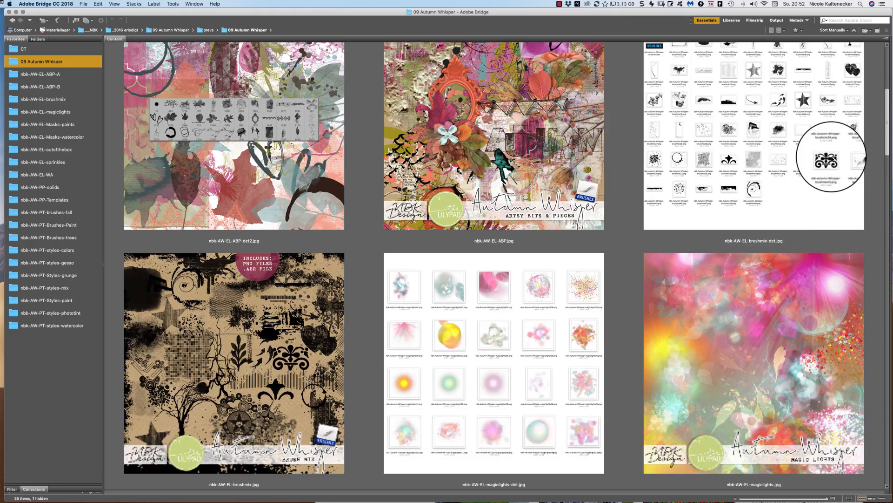
scroll(832, 156, down, 15)
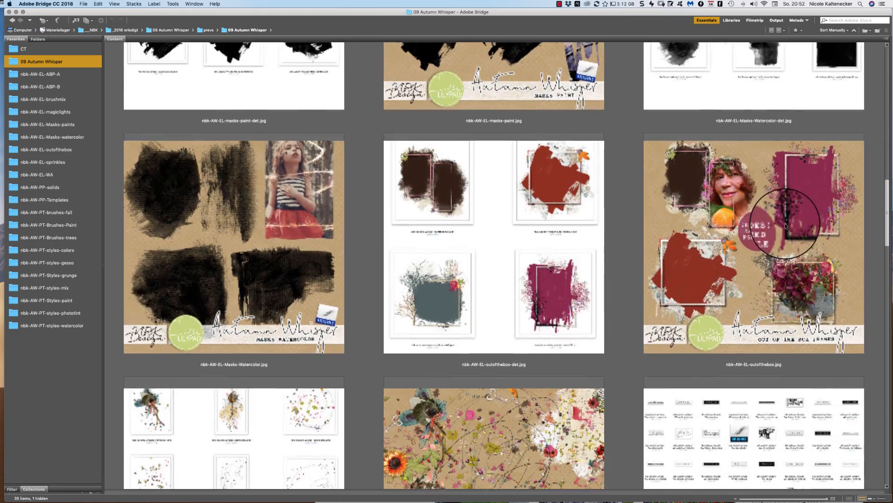
scroll(882, 223, down, 4)
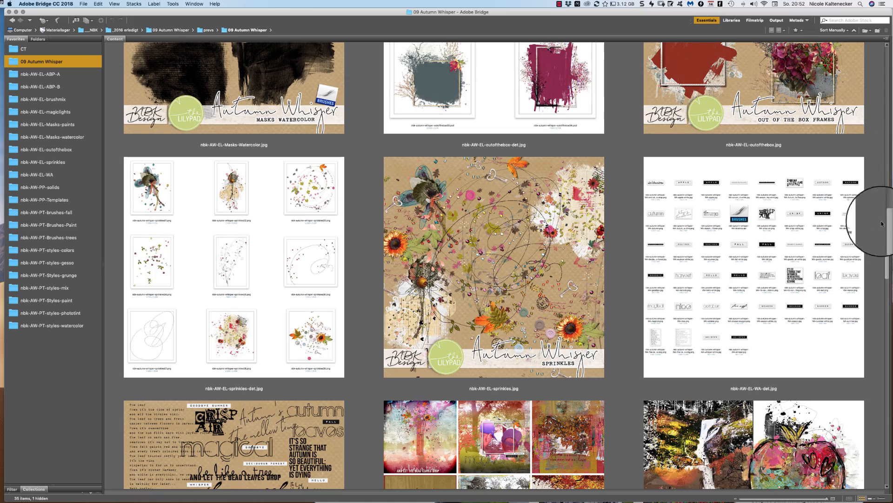
drag(886, 222, 823, 329)
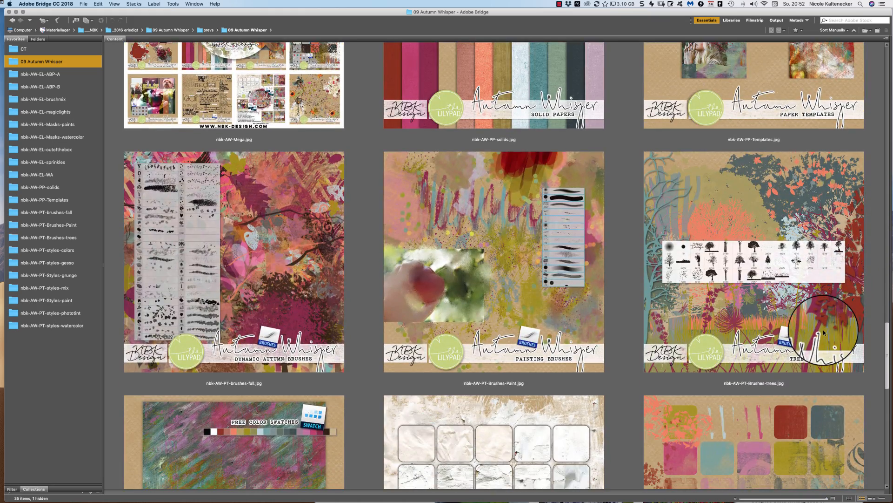
click(510, 209)
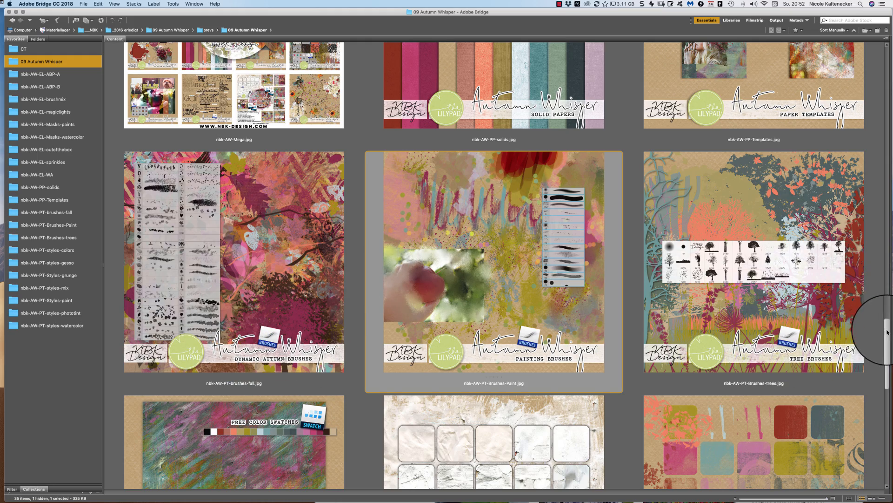
drag(887, 330, 886, 372)
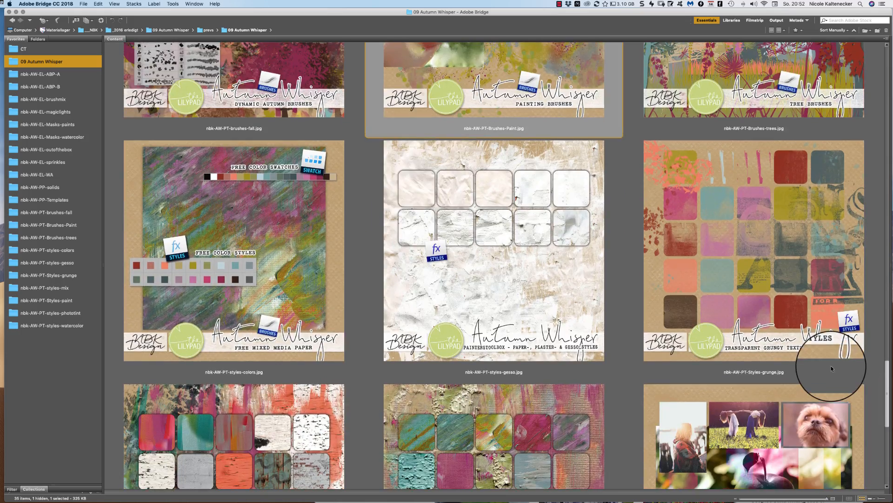
scroll(831, 368, down, 5)
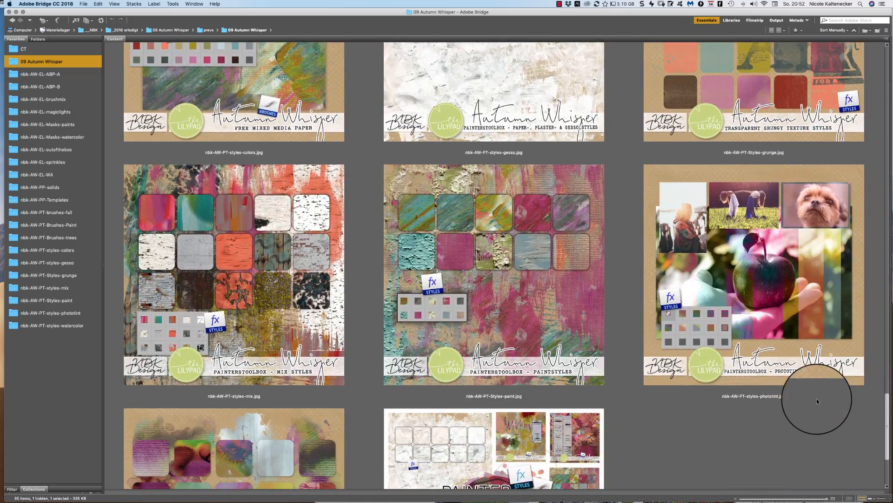
scroll(816, 398, up, 15)
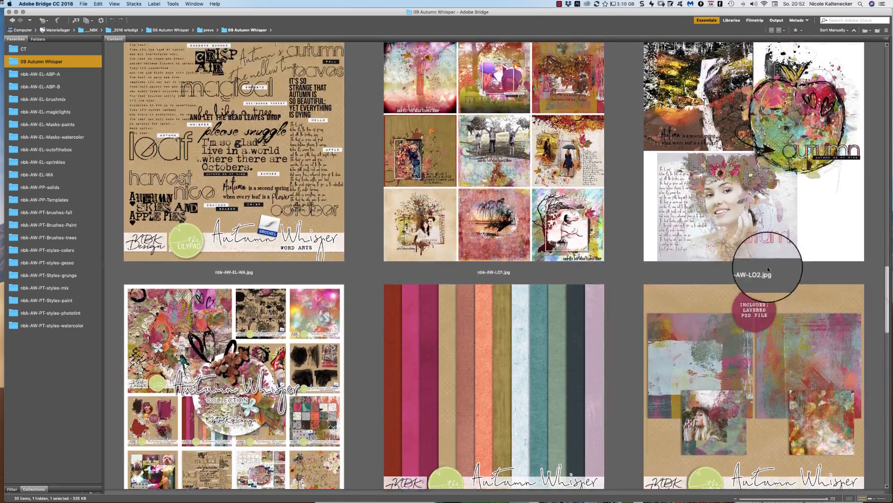
scroll(768, 269, up, 10)
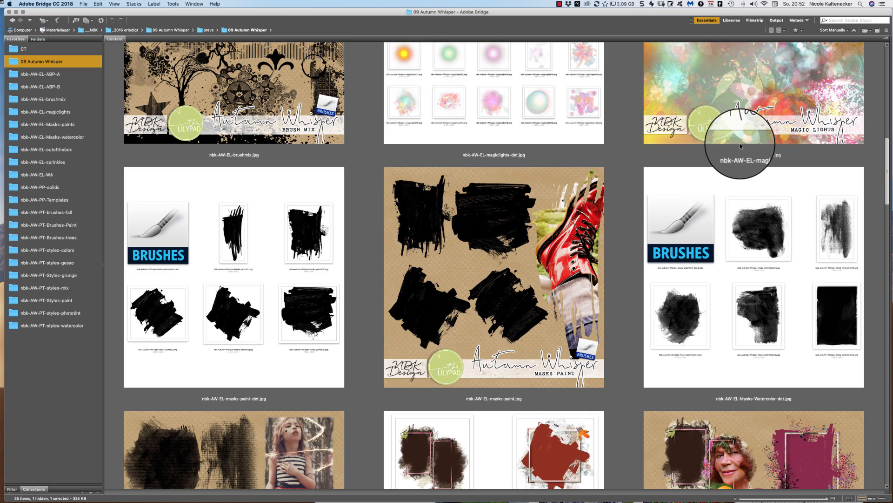
scroll(740, 143, up, 7)
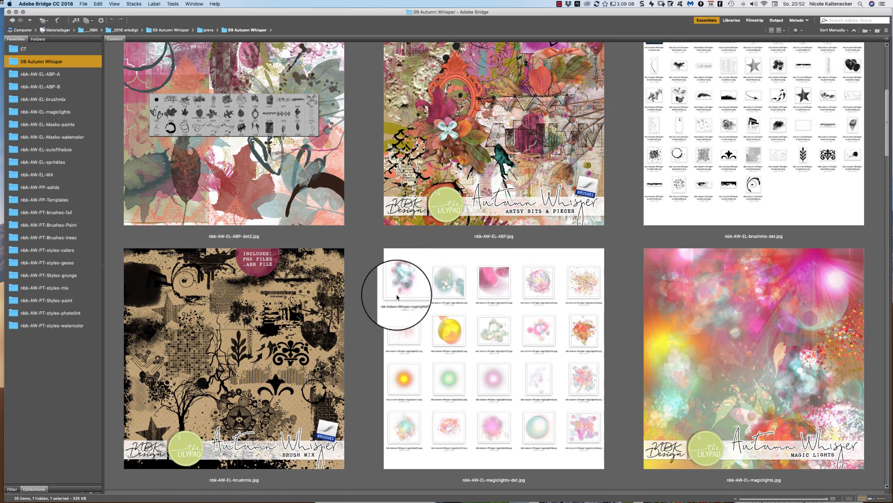
Return to Photoshop with the Brush tool and open an enlarged brush preset picker, collapsing the nbk-AW-PT-Brushes-Paint group
mouse_move(345, 494)
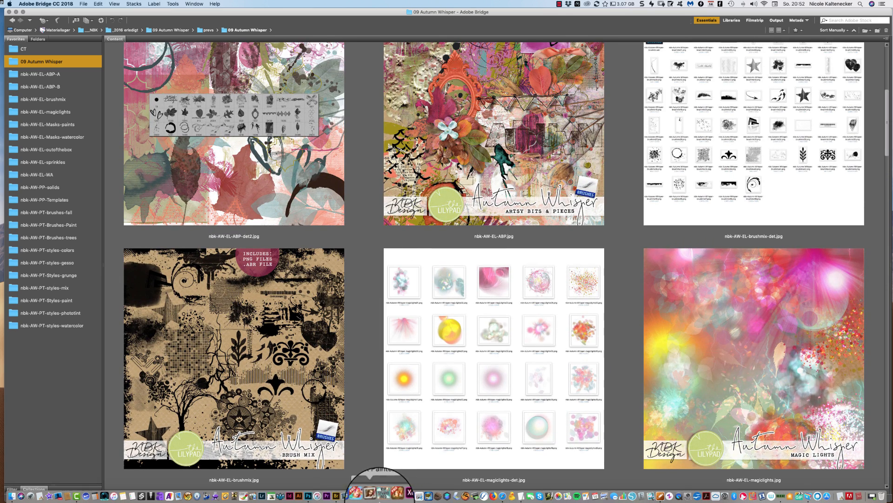
click(308, 496)
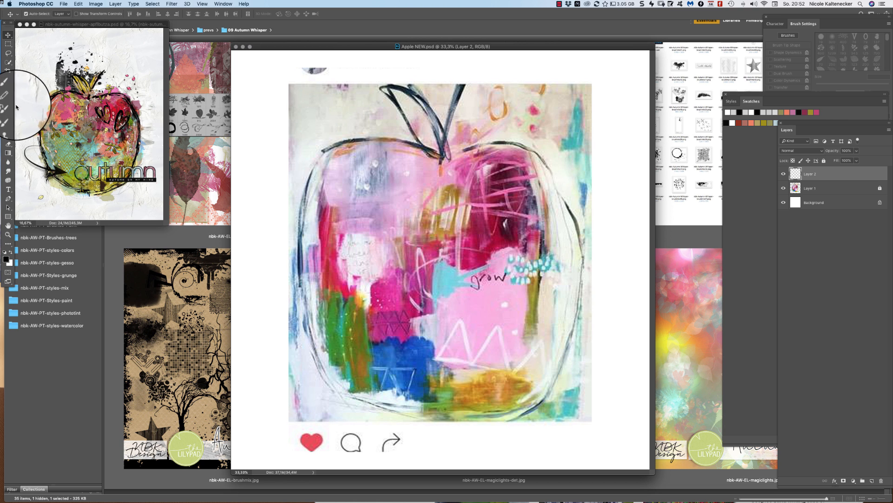
click(8, 90)
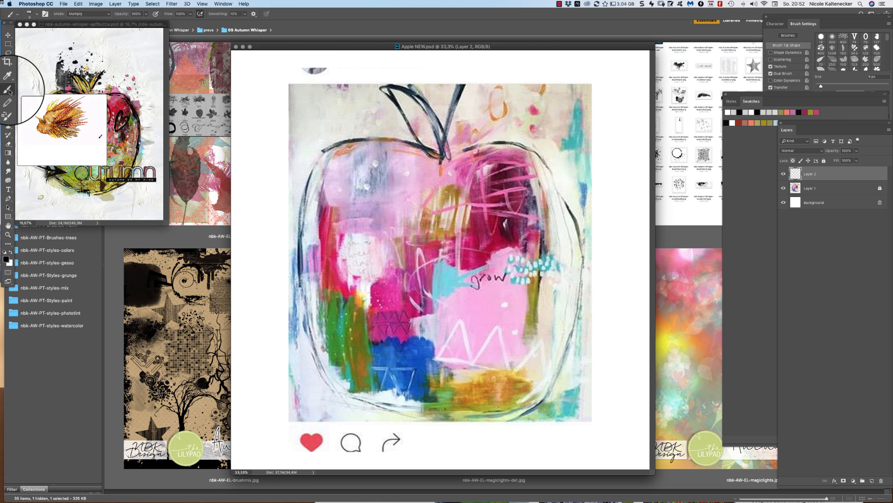
right_click(407, 247)
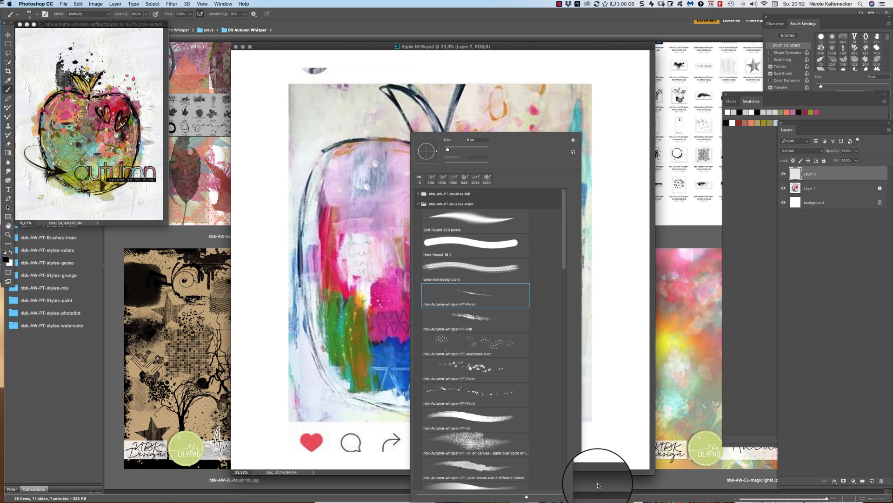
drag(579, 499, 817, 473)
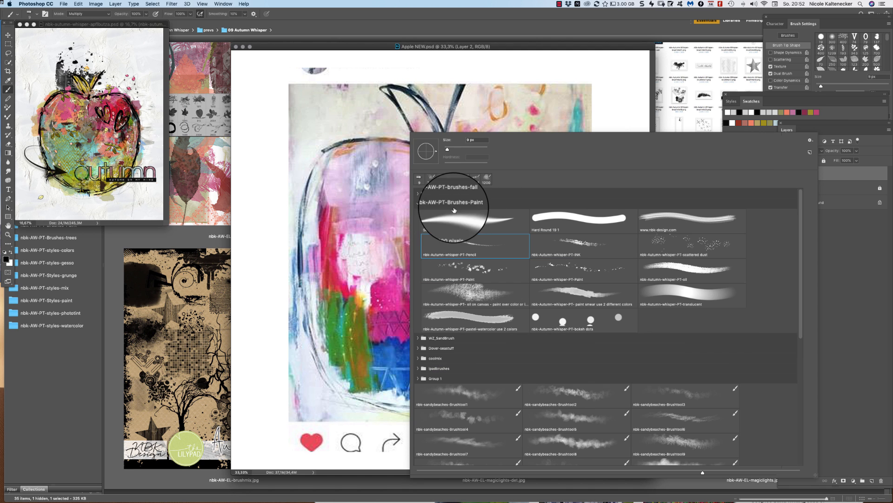
click(417, 205)
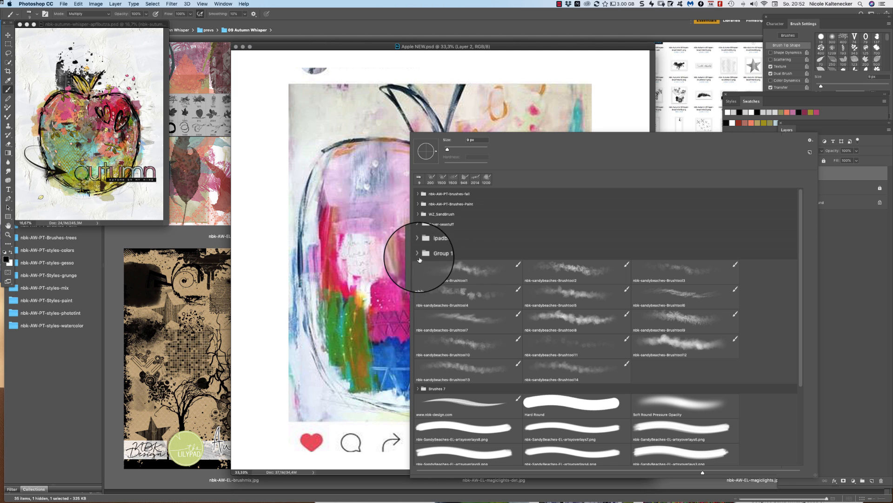
Delete the five brush groups from the SandBrush group through Group 1, keeping the two nbk-AW-PT groups above them
click(433, 255)
click(431, 257)
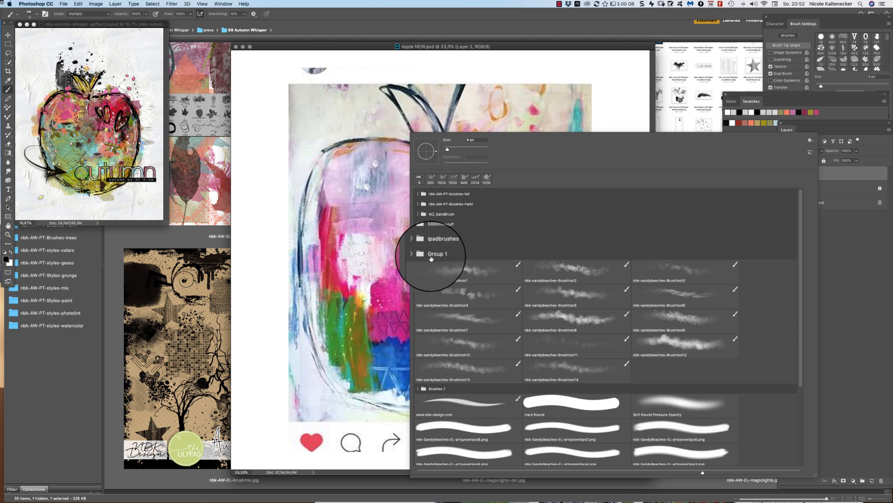
click(487, 382)
shift+click(475, 201)
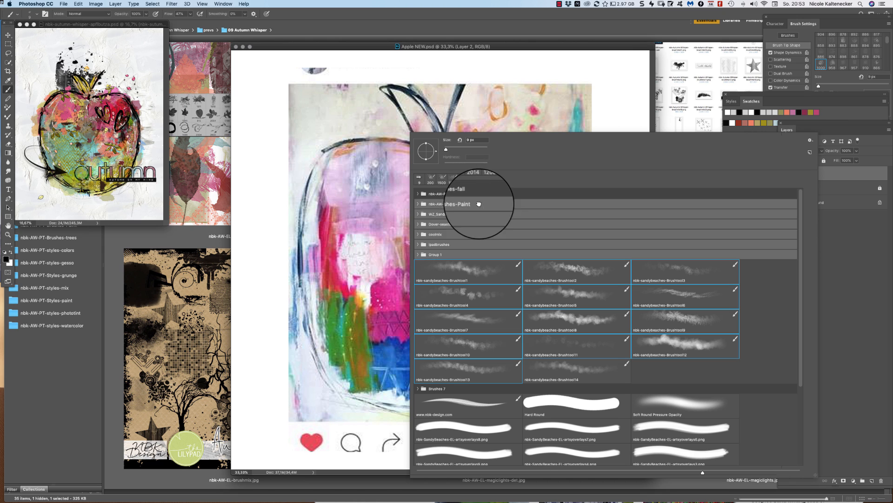
click(474, 217)
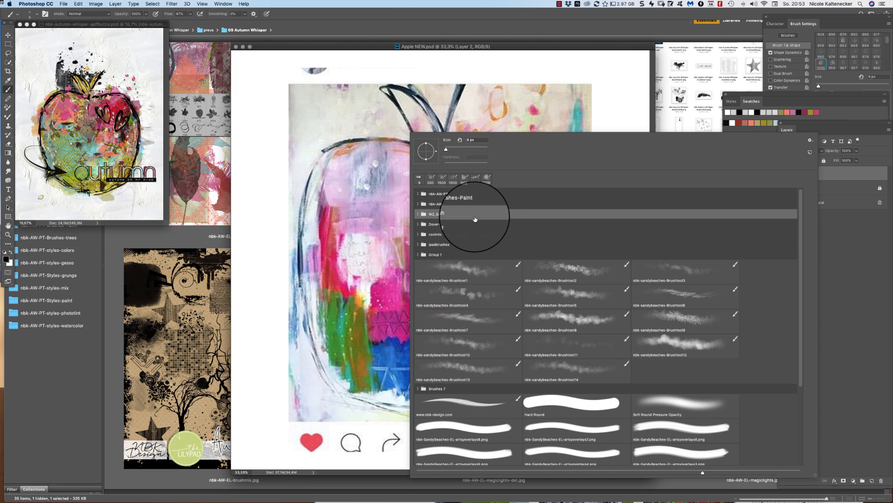
shift+click(446, 254)
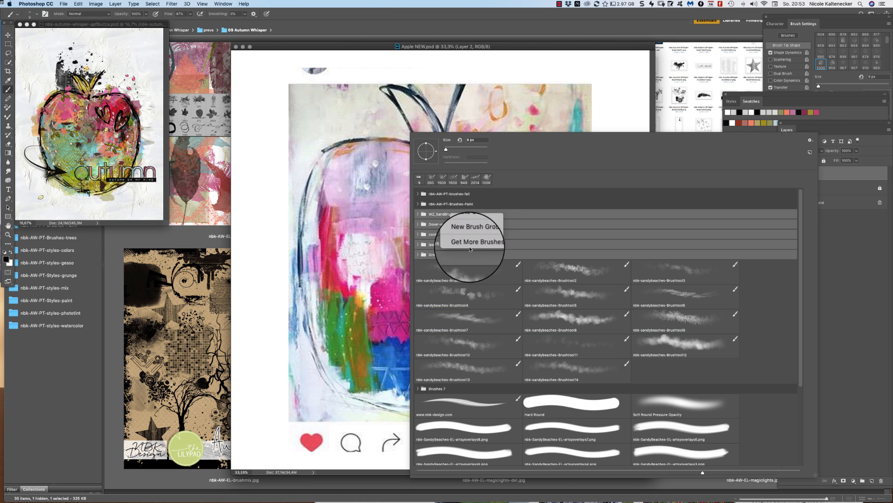
click(475, 225)
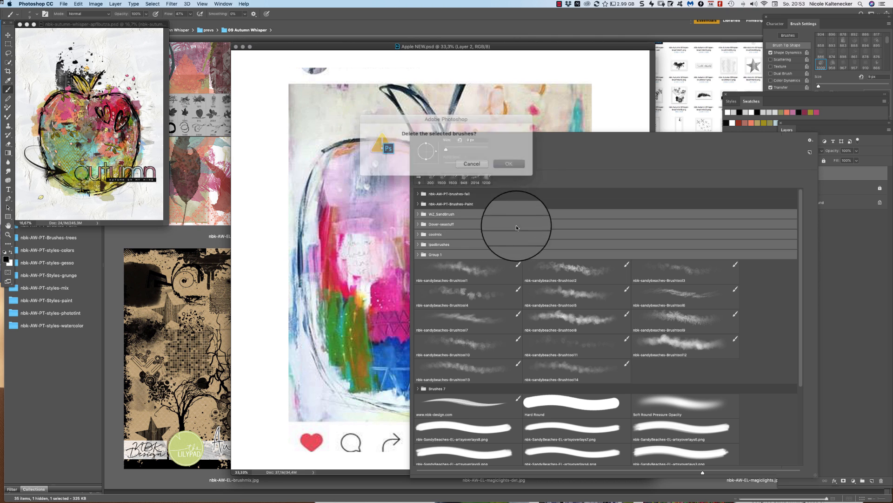
click(499, 160)
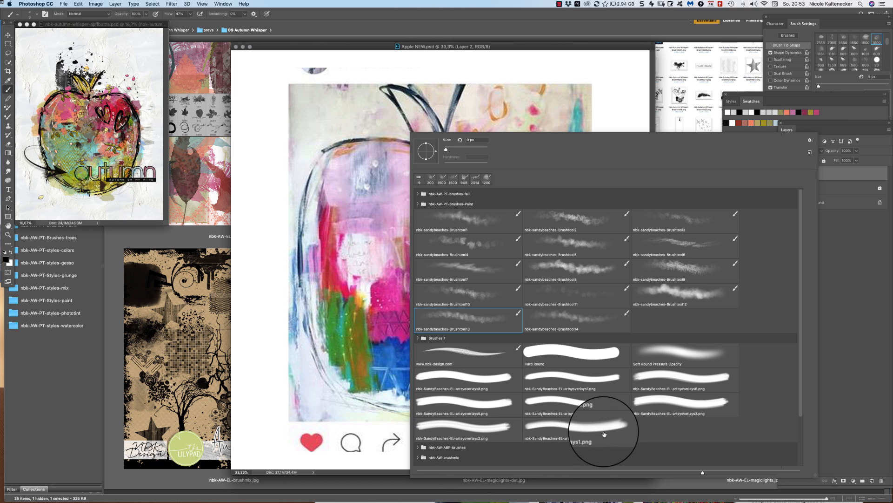
Delete all loose nbk-sandybeaches Brushtool presets together with the Brushes 7 group and the loose brushes below it
click(576, 426)
shift+click(443, 221)
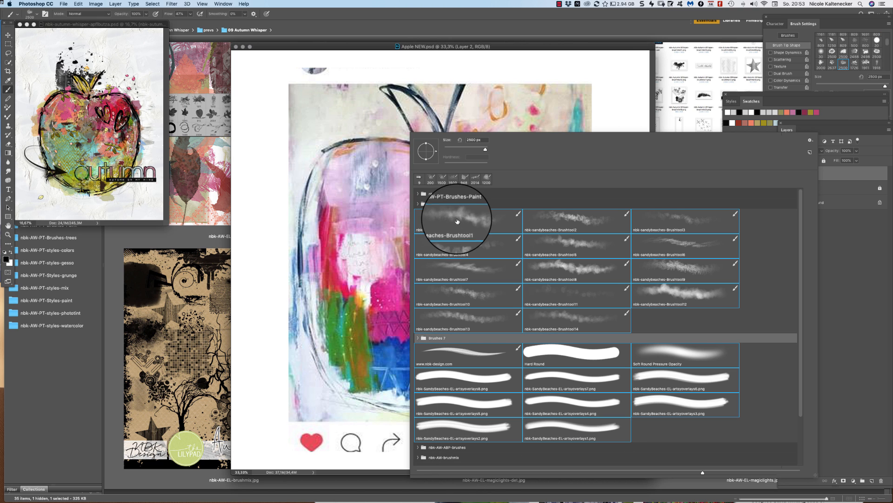
right_click(479, 220)
click(506, 231)
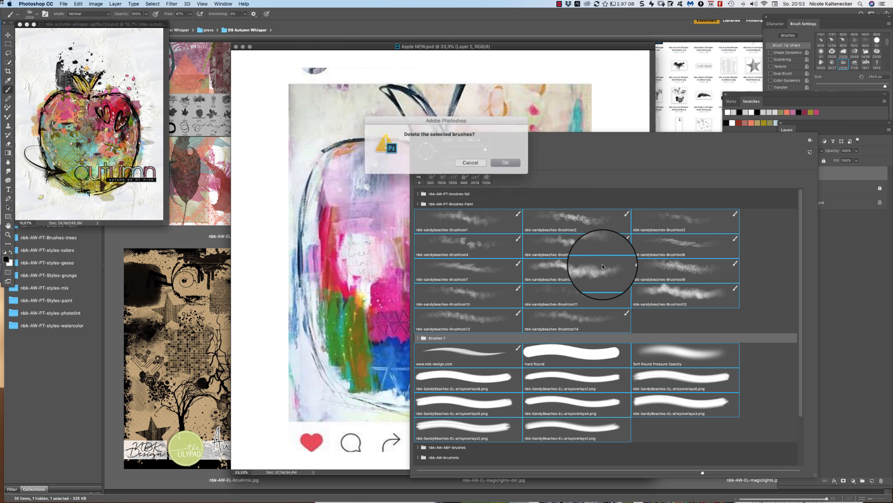
click(506, 159)
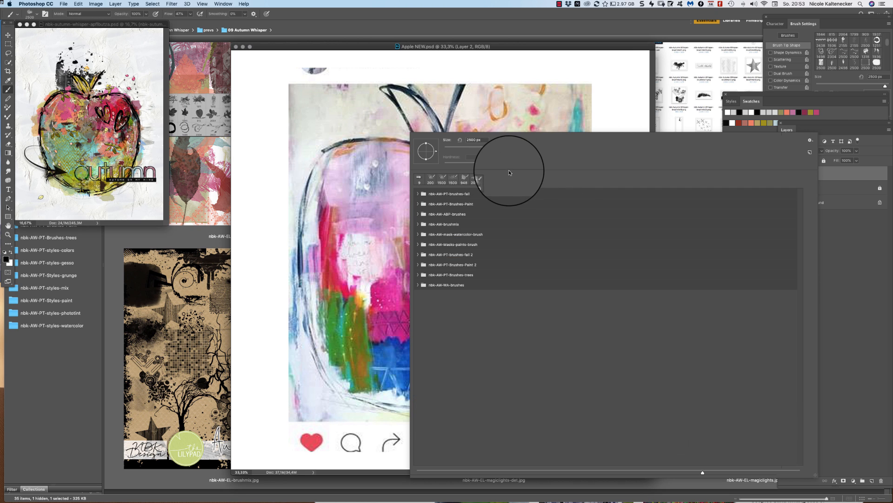
Delete all remaining brush groups, from nbk-AW-PT-brushes-fall through nbk-AW-WA-brushes
click(467, 284)
shift+click(472, 193)
right_click(479, 242)
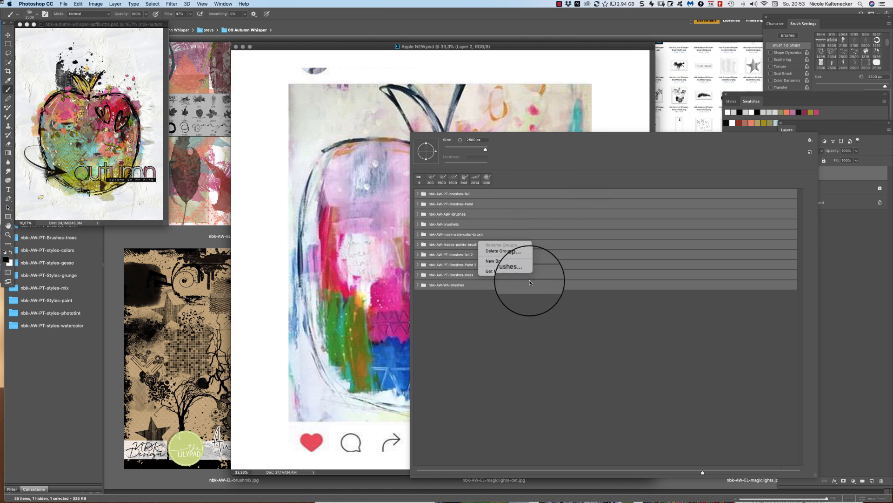
click(529, 253)
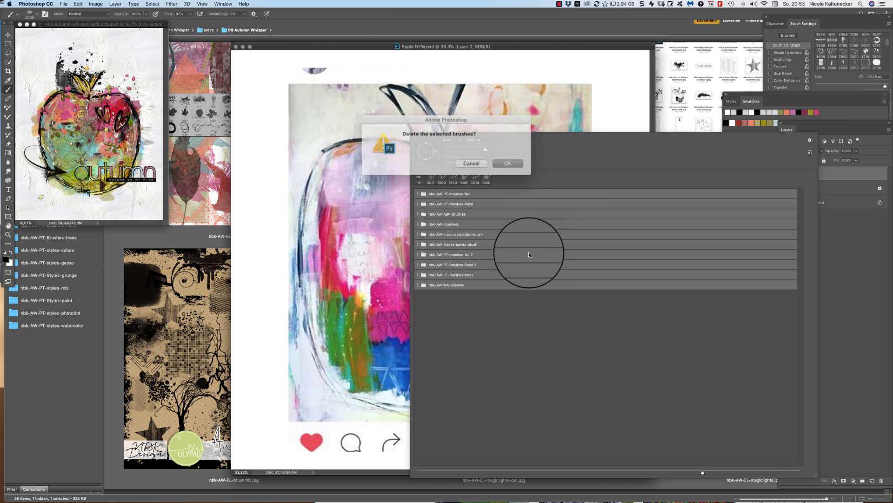
click(508, 163)
Switch to Adobe Bridge and load nbk-AW-PT-Brushes-Paint.abr from the nbk-AW-PT-Brushes-Paint folder into Photoshop
click(185, 442)
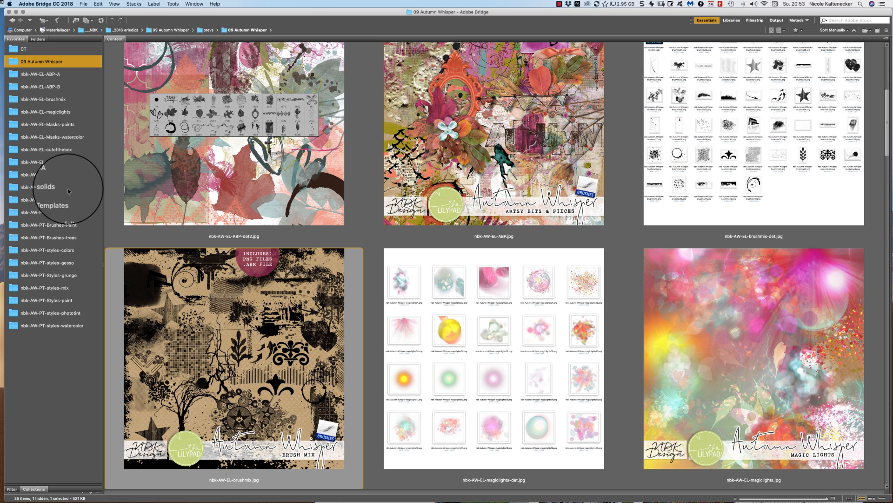
click(69, 212)
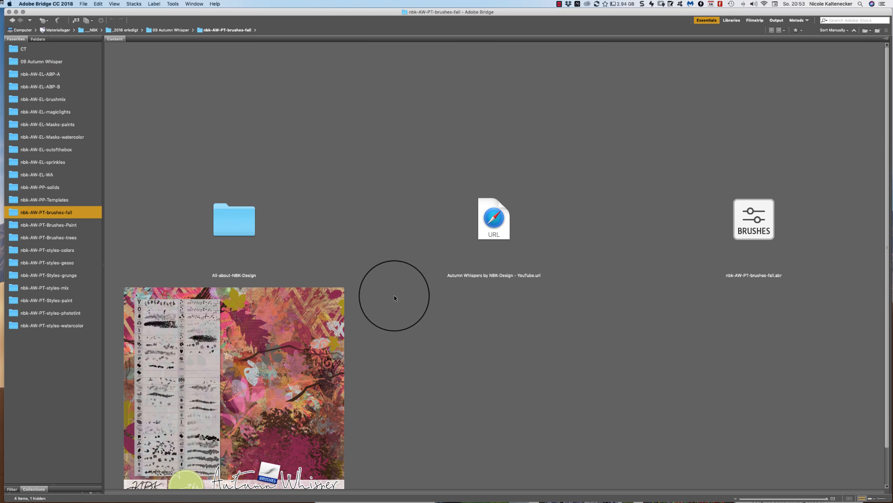
click(71, 227)
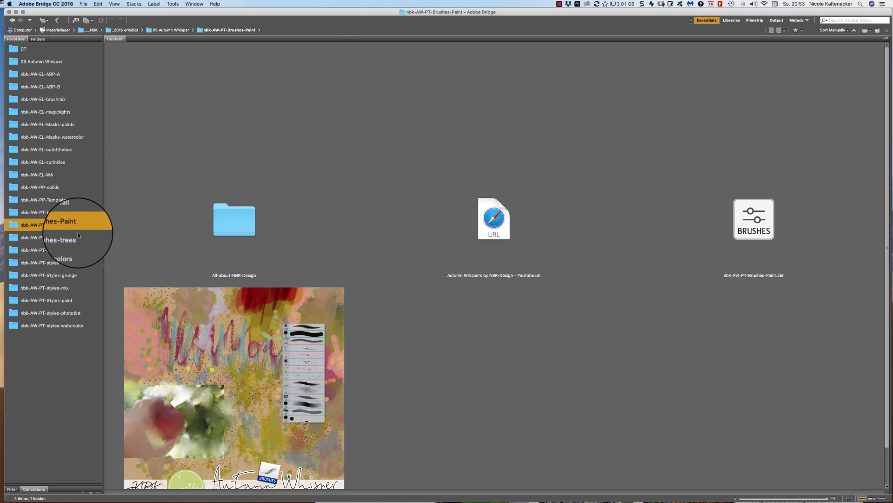
double_click(754, 222)
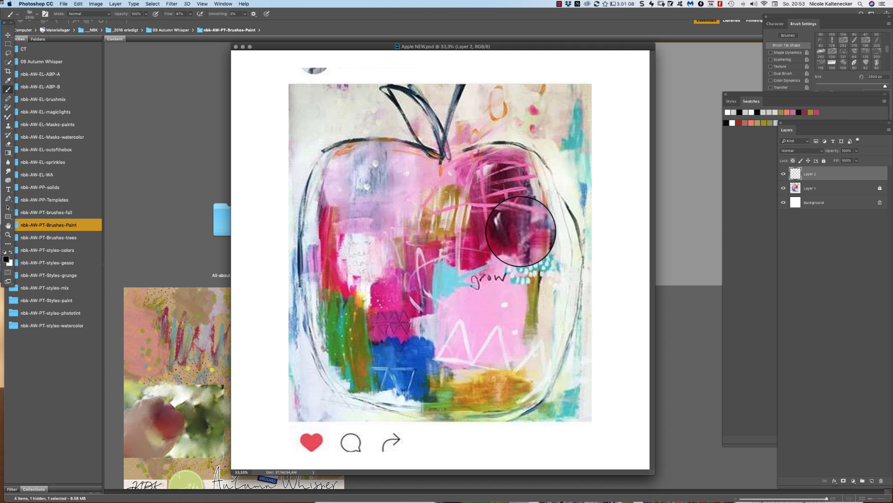
Expand the nbk-AW-PT-Brushes-Paint group and choose the nbk-Autumn-whisper-PT-INK brush
right_click(405, 219)
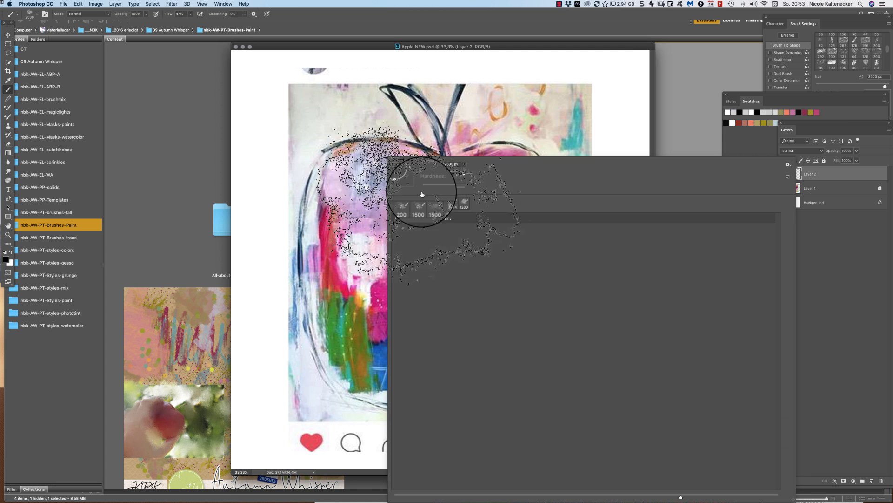
click(396, 219)
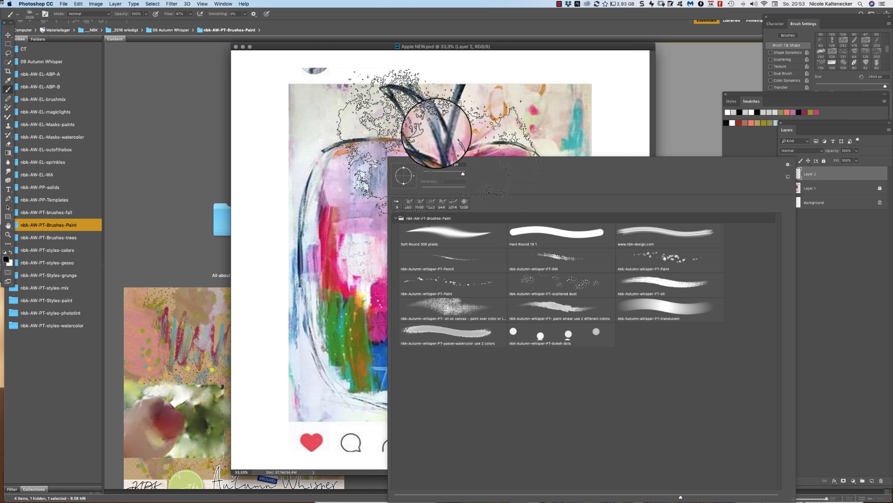
click(555, 259)
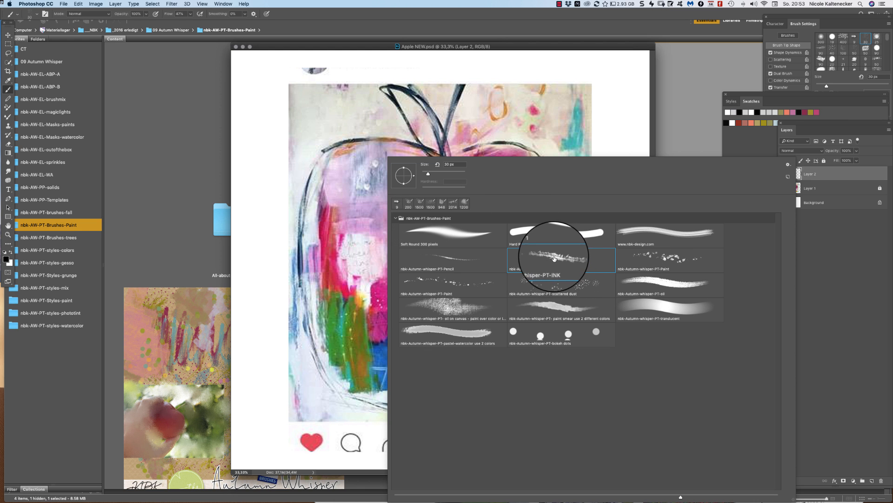
key(Return)
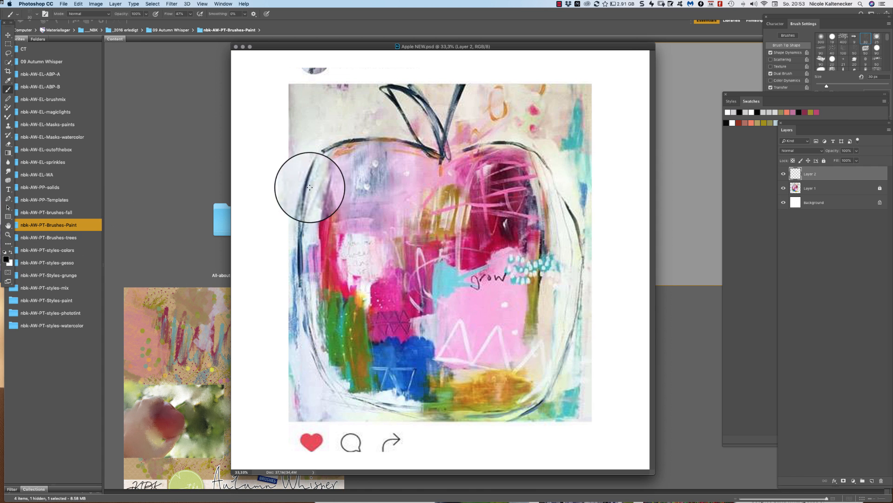
Trace the reference apple's outline, stem and leaf in loose black ink strokes on Layer 2, and hide Layer 1
mouse_move(334, 154)
mouse_down()
mouse_move(300, 195)
mouse_move(326, 150)
mouse_move(300, 222)
mouse_move(299, 265)
mouse_move(299, 246)
mouse_move(292, 253)
mouse_move(311, 350)
mouse_move(340, 389)
mouse_move(365, 403)
mouse_move(450, 411)
mouse_move(365, 408)
mouse_move(334, 375)
mouse_up()
mouse_move(352, 142)
mouse_down()
mouse_move(328, 151)
mouse_move(339, 151)
mouse_move(316, 169)
mouse_move(379, 144)
mouse_move(362, 142)
mouse_move(442, 154)
mouse_move(376, 88)
mouse_move(436, 127)
mouse_move(389, 87)
mouse_move(418, 96)
mouse_move(434, 124)
mouse_move(409, 91)
mouse_move(440, 139)
mouse_move(438, 154)
mouse_move(476, 68)
mouse_move(434, 156)
mouse_move(444, 160)
mouse_move(482, 128)
mouse_move(450, 155)
mouse_move(469, 141)
mouse_move(452, 155)
mouse_move(527, 142)
mouse_move(503, 146)
mouse_move(580, 202)
mouse_move(526, 140)
mouse_up()
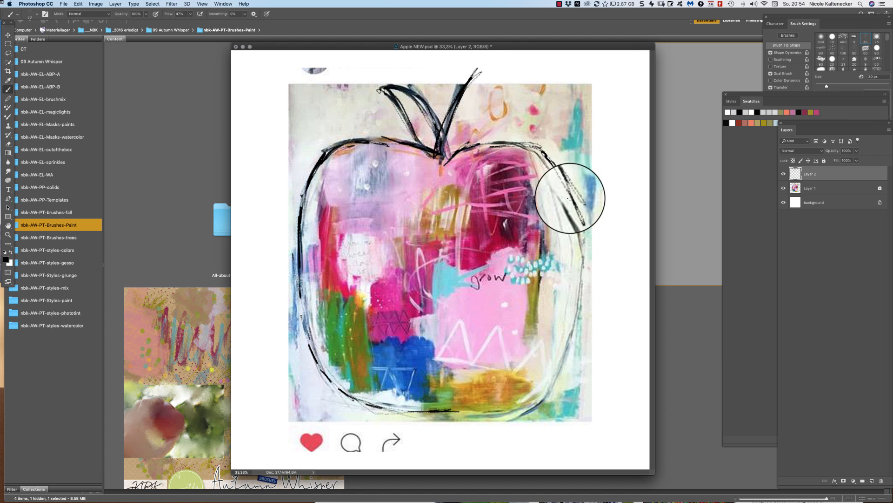
mouse_move(571, 198)
mouse_down()
mouse_move(536, 147)
mouse_move(579, 217)
mouse_move(582, 271)
mouse_move(573, 329)
mouse_move(538, 401)
mouse_move(480, 412)
mouse_move(416, 407)
mouse_move(433, 412)
mouse_move(390, 420)
mouse_move(439, 410)
mouse_move(391, 411)
mouse_move(337, 392)
mouse_move(311, 347)
mouse_move(305, 300)
mouse_up()
mouse_move(583, 261)
mouse_down()
mouse_move(569, 358)
mouse_move(544, 397)
mouse_move(517, 415)
mouse_move(456, 410)
mouse_up()
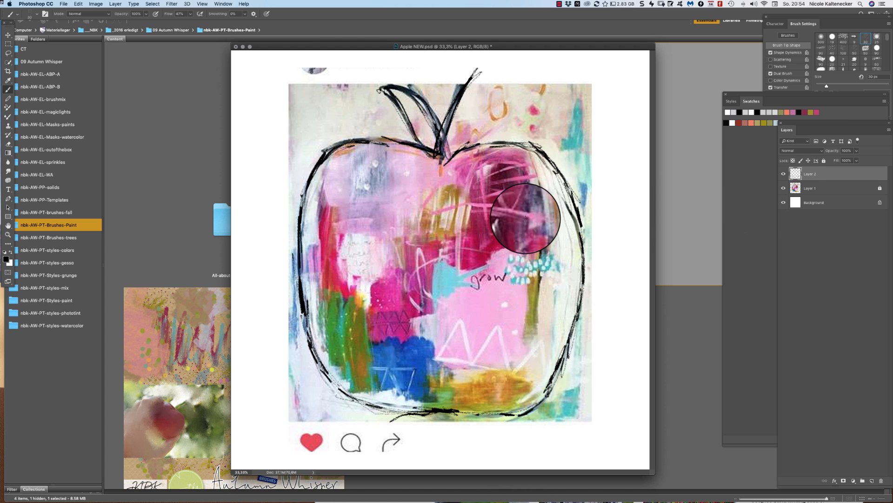
mouse_move(560, 171)
mouse_down()
mouse_move(585, 252)
mouse_move(574, 323)
mouse_move(565, 330)
mouse_up()
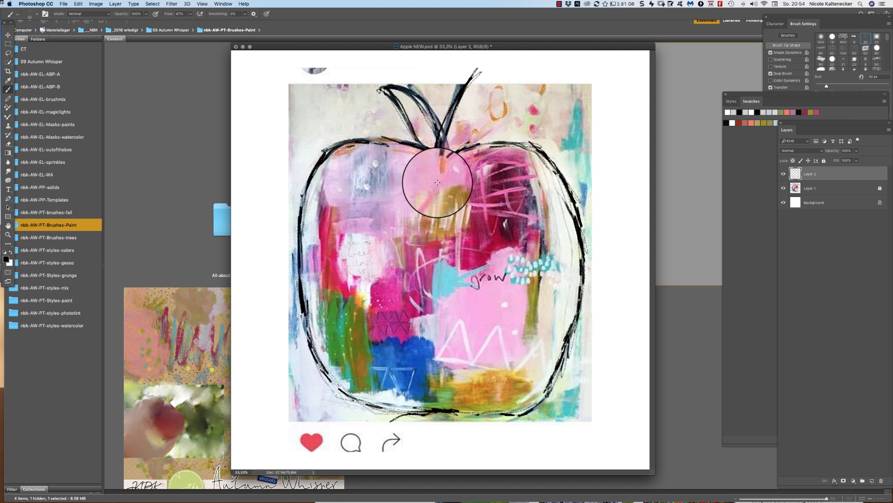
mouse_move(323, 166)
mouse_down()
mouse_move(311, 160)
mouse_move(297, 199)
mouse_move(301, 307)
mouse_move(321, 359)
mouse_up()
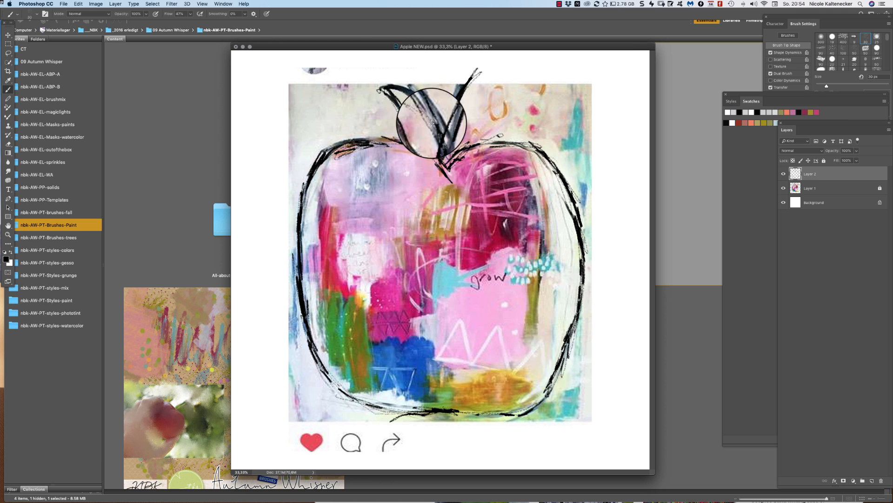
click(786, 188)
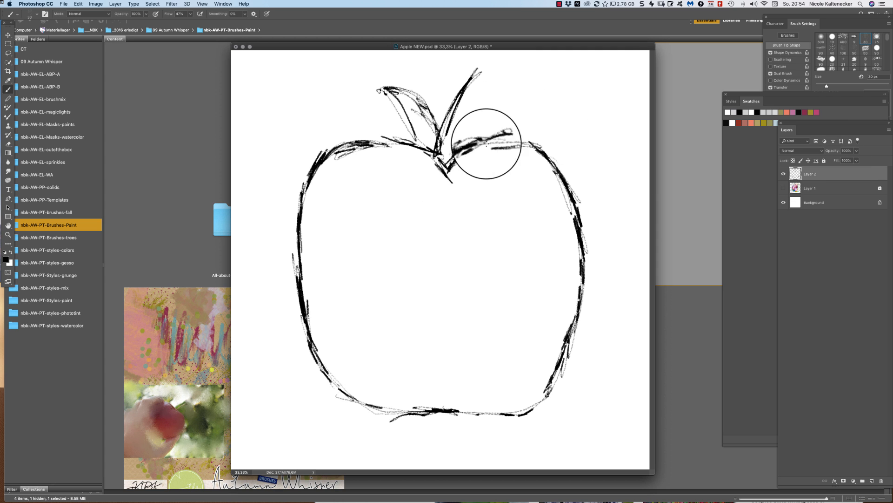
Choose the nbk-Autumn-whisper-PT-Pencil brush and add sketchy black strokes along the apple's lower and side outlines
right_click(512, 273)
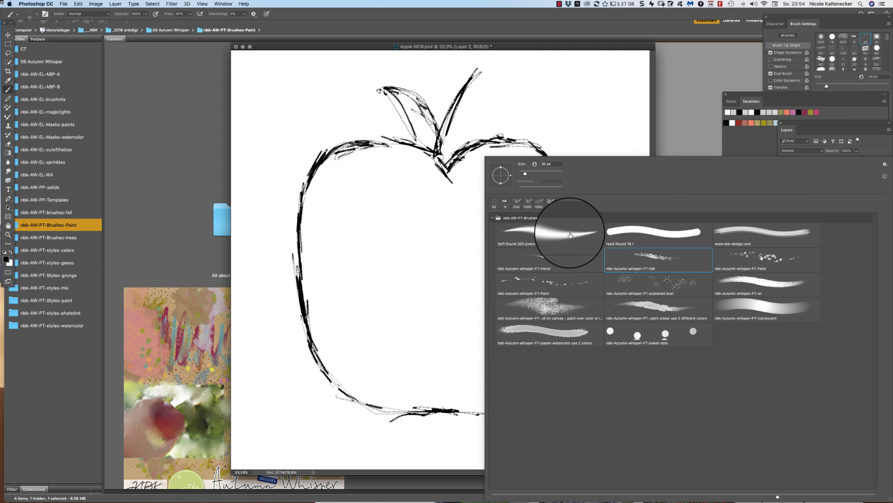
click(551, 256)
click(551, 256)
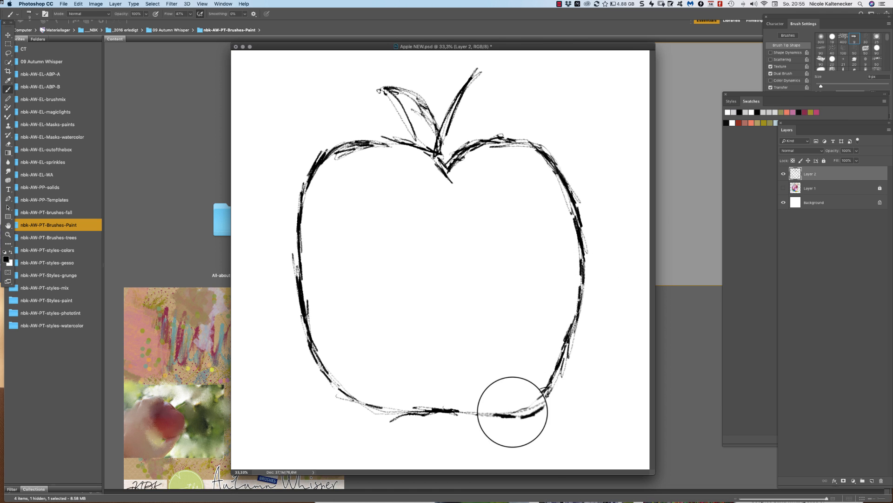
mouse_move(402, 407)
mouse_down()
mouse_move(357, 397)
mouse_move(306, 336)
mouse_up()
drag(341, 389, 305, 325)
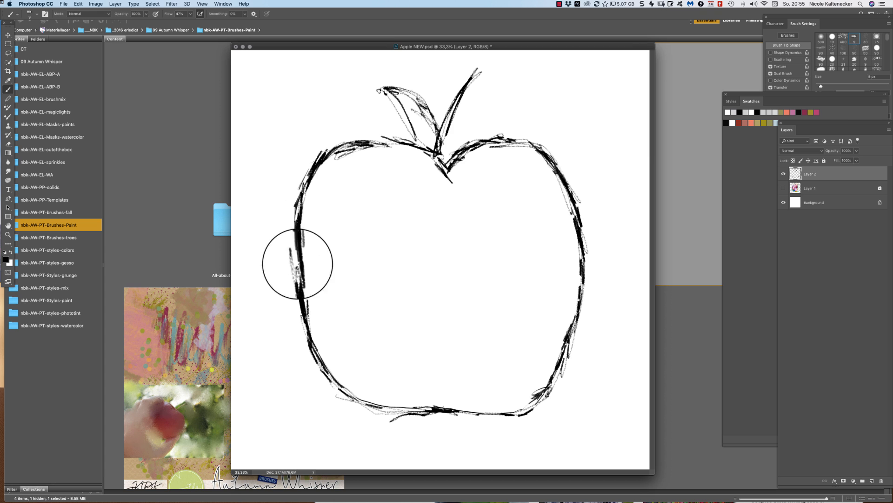
Choose the nbk-Autumn-whisper-PT-oil brush, try a stroke inside the apple and undo it
right_click(503, 292)
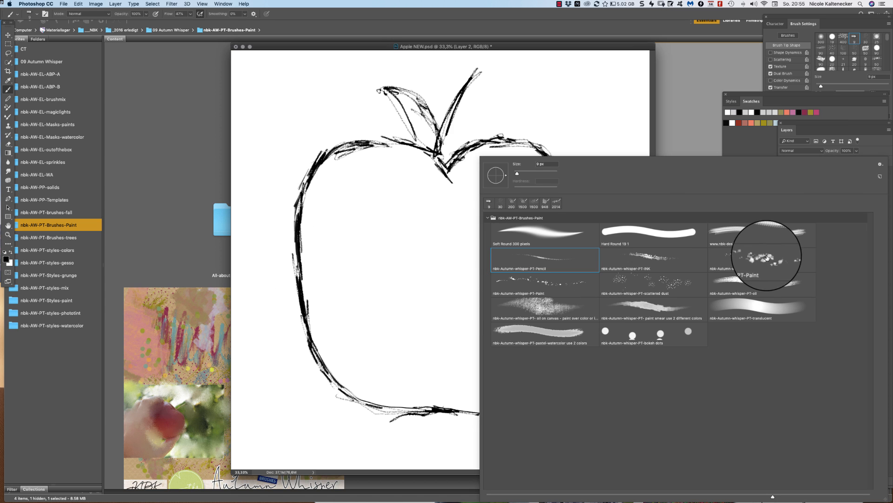
double_click(754, 283)
mouse_move(574, 200)
mouse_down()
mouse_move(558, 179)
mouse_move(574, 218)
mouse_move(564, 184)
mouse_up()
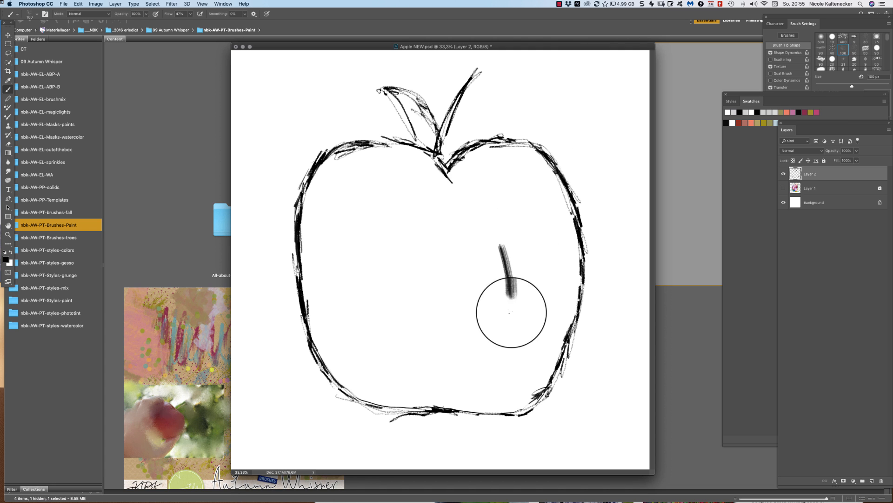
drag(511, 312, 498, 243)
key(super+z)
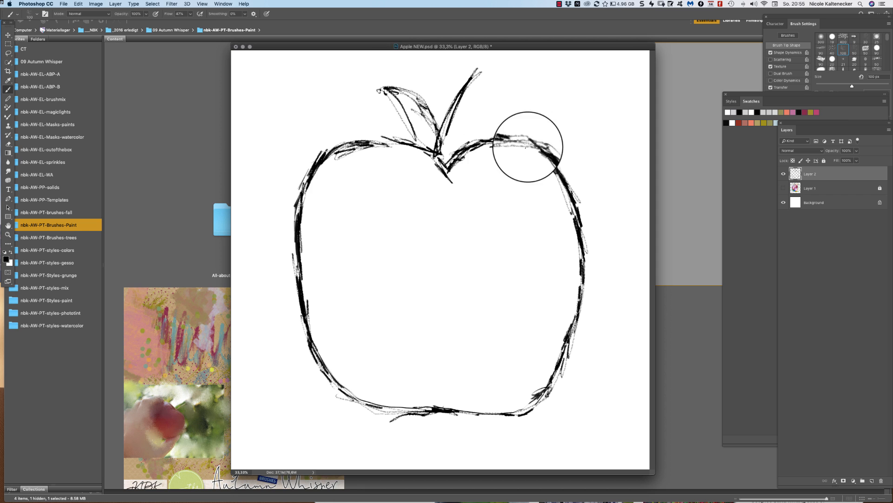
Reduce the brush size to 70 px and try it along the apple's leaf
key(bracketleft)
key(bracketleft)
mouse_move(389, 90)
mouse_down()
mouse_move(411, 128)
mouse_move(388, 82)
mouse_move(413, 93)
mouse_move(425, 124)
mouse_up()
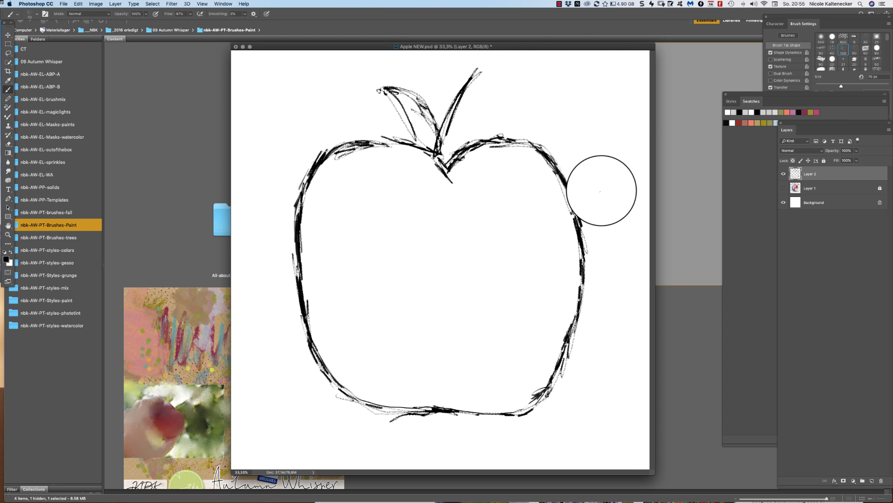
Compare the sketch with the reference by toggling Layer 2 and Layer 1, leaving Layer 1 hidden and selected
mouse_move(565, 47)
mouse_down()
mouse_move(660, 55)
mouse_move(571, 55)
mouse_up()
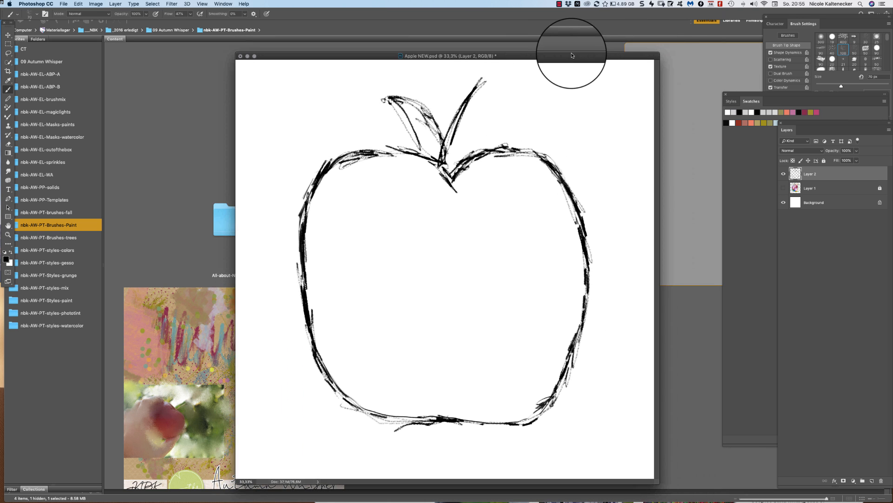
click(783, 188)
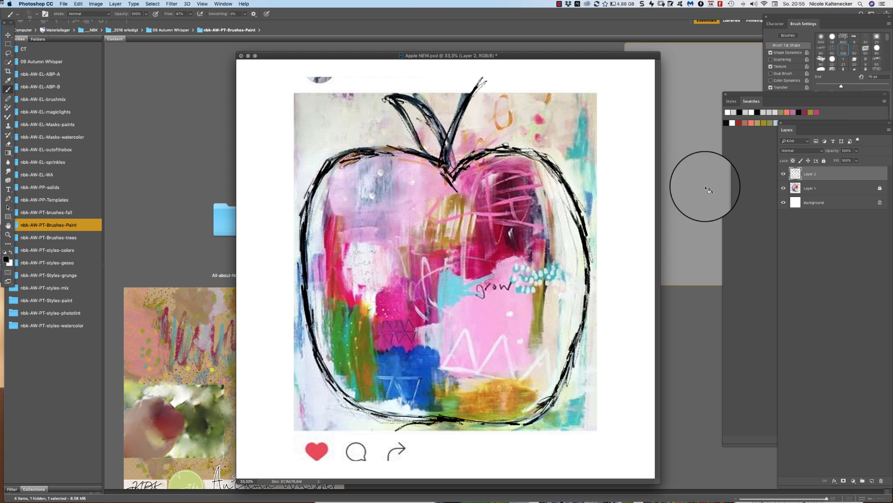
click(784, 176)
click(784, 174)
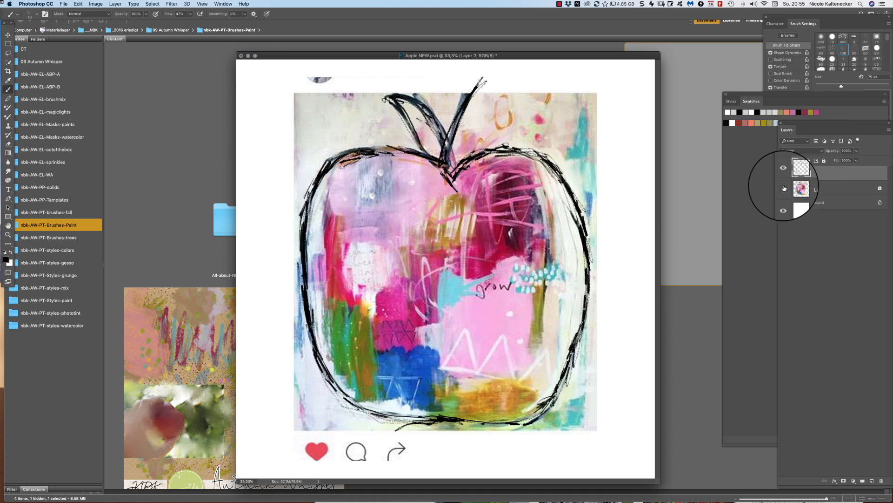
click(784, 194)
click(806, 187)
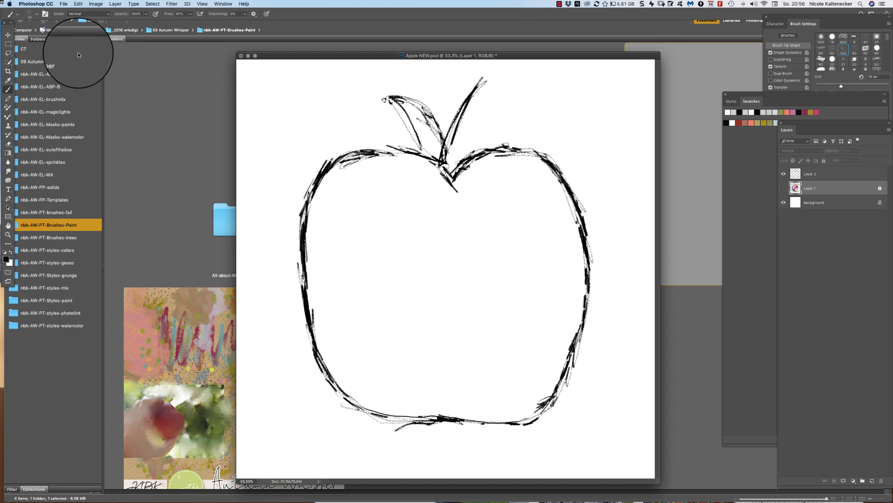
Switch to Adobe Bridge, open nbk-AW-ABP-05.png from the nbk-AW-EL-ABP-A folder and copy it into the middle of the apple document
click(70, 76)
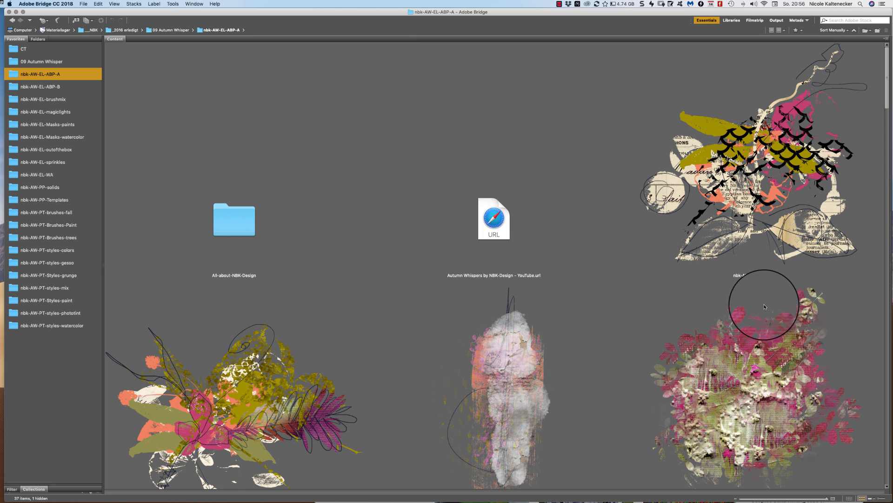
scroll(872, 133, down, 10)
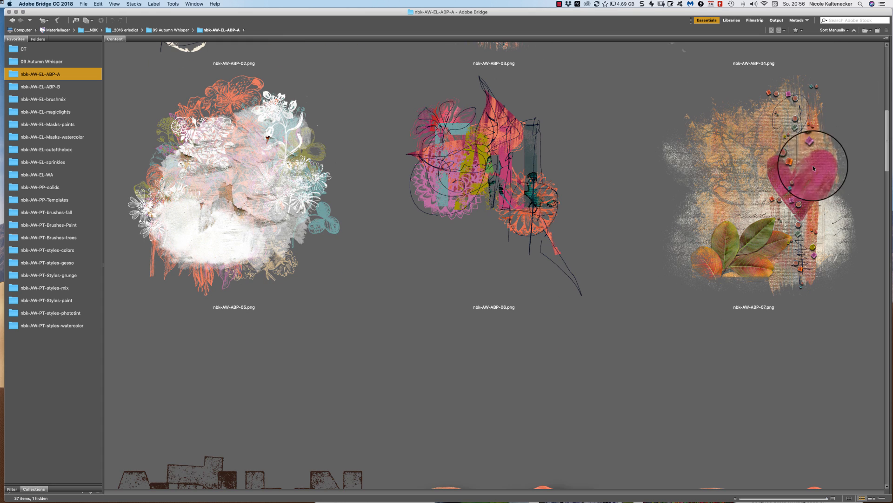
click(235, 172)
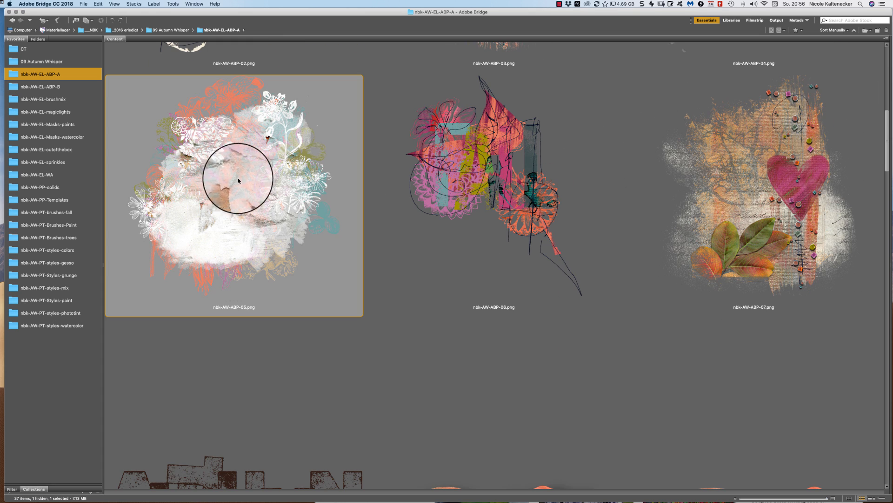
double_click(251, 178)
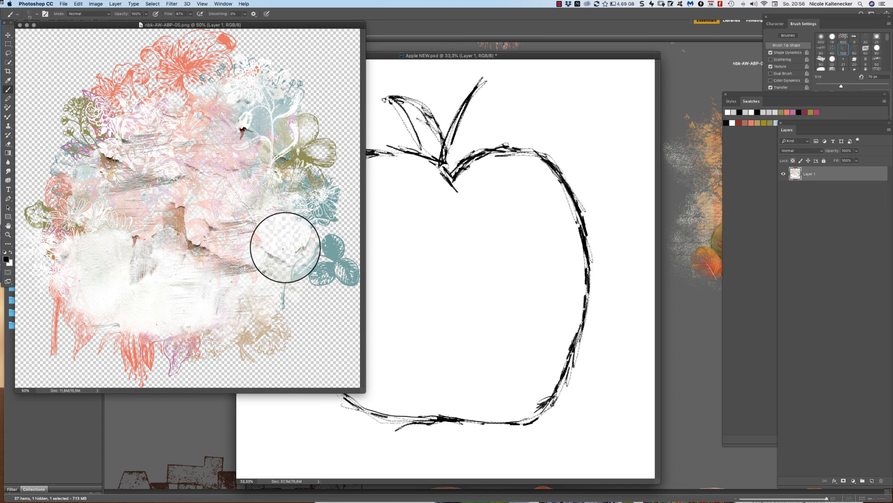
drag(276, 238, 506, 295)
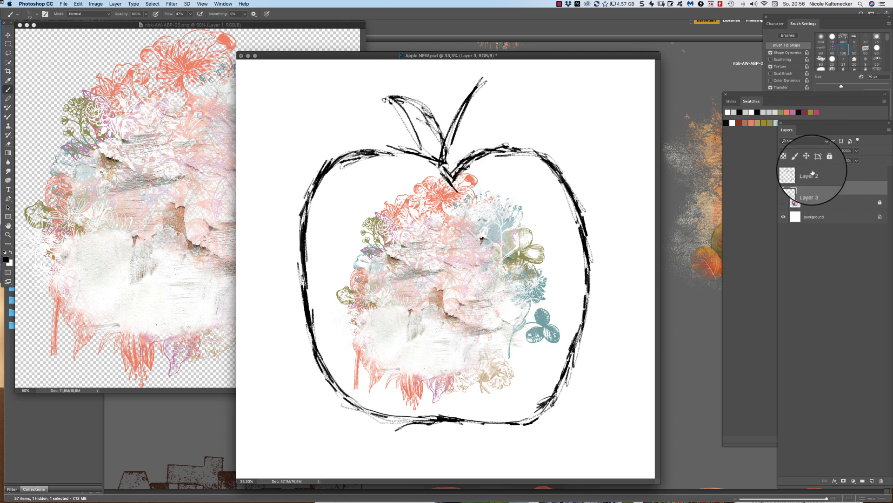
Rename the apple sketch layer as Shape Apple and close the nbk-AW-ABP-05.png document
click(811, 176)
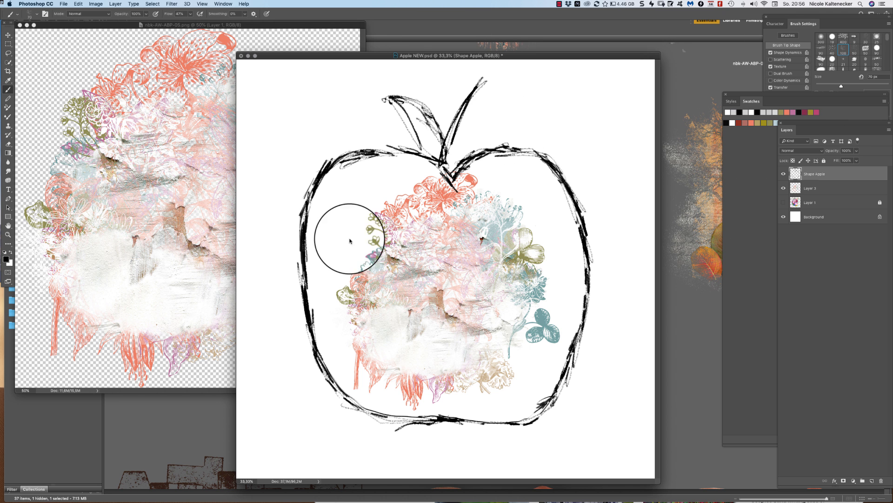
click(127, 156)
key(super+w)
Open nbk-AW-ABP-06.png from Adobe Bridge, copy it into the apple document and place it over the apple's upper left part
click(177, 321)
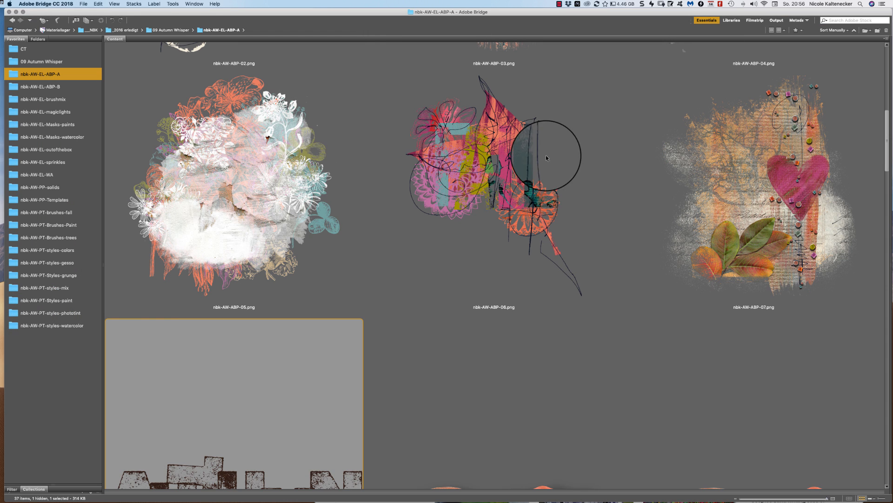
double_click(528, 164)
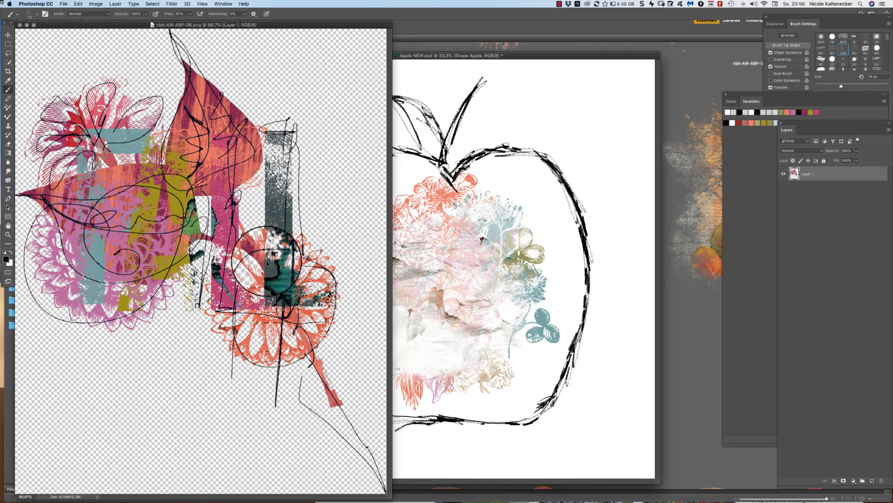
drag(279, 259, 509, 259)
drag(484, 287, 430, 227)
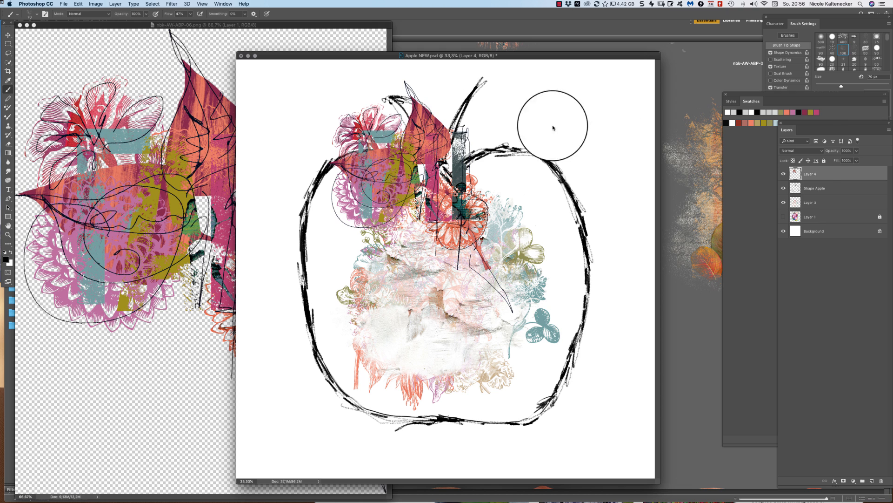
Move Layer 4 beneath the Shape Apple layer, rotate it slightly counterclockwise and reposition it over the apple's upper left part
drag(827, 174, 828, 194)
key(ctrl+t)
drag(543, 229, 513, 176)
drag(470, 235, 483, 228)
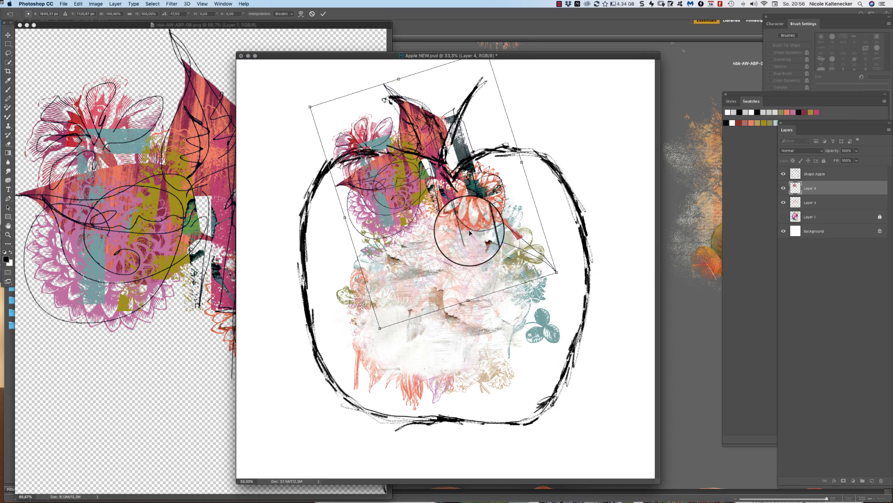
key(Return)
key(b)
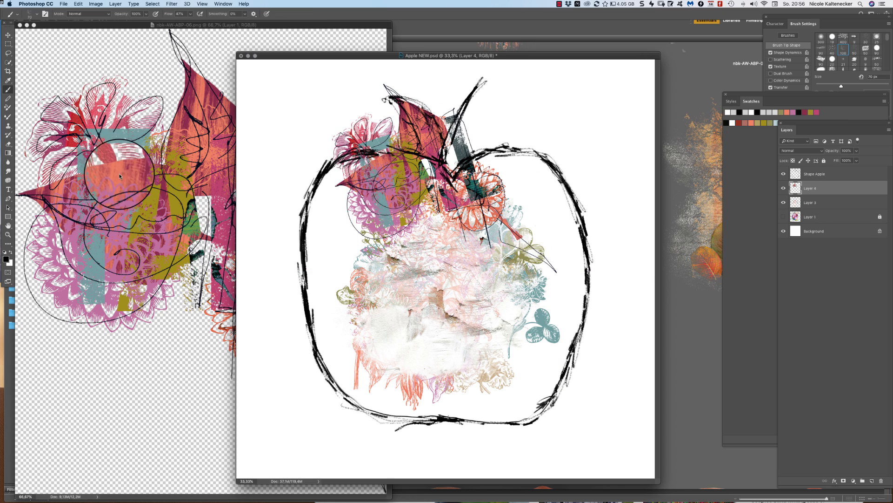
Close nbk-AW-ABP-06.png, browse the nbk-AW-EL-ABP-A folder in Adobe Bridge and open nbk-AW-ABP-01.png
click(119, 176)
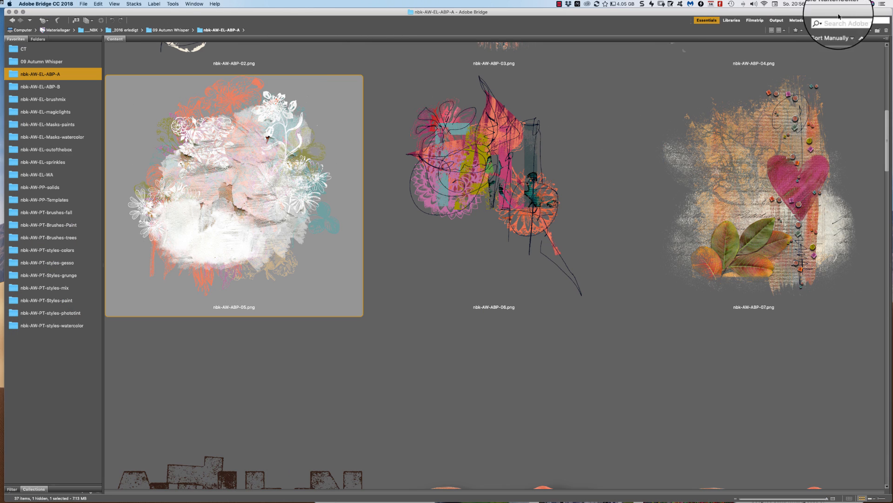
click(879, 139)
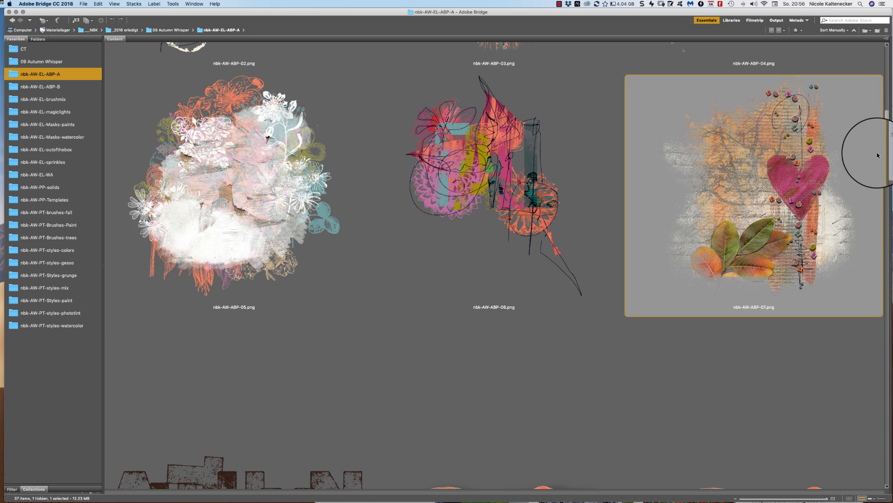
drag(887, 133, 777, 259)
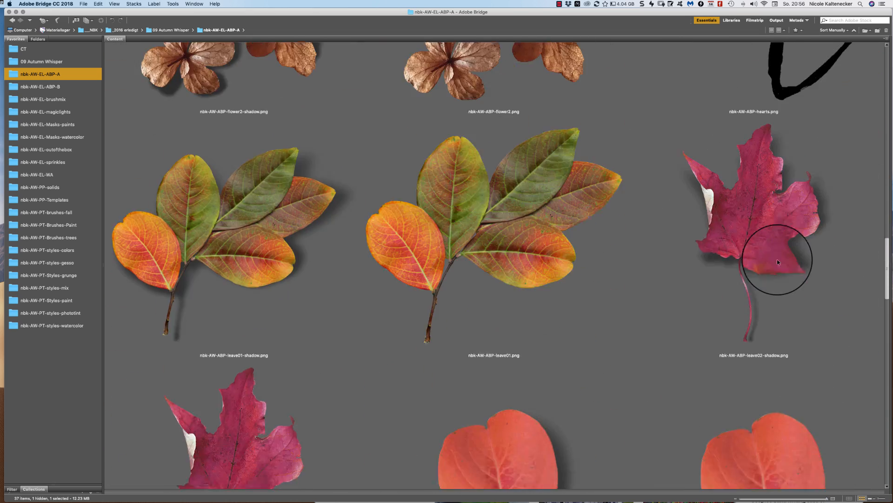
scroll(777, 258, down, 20)
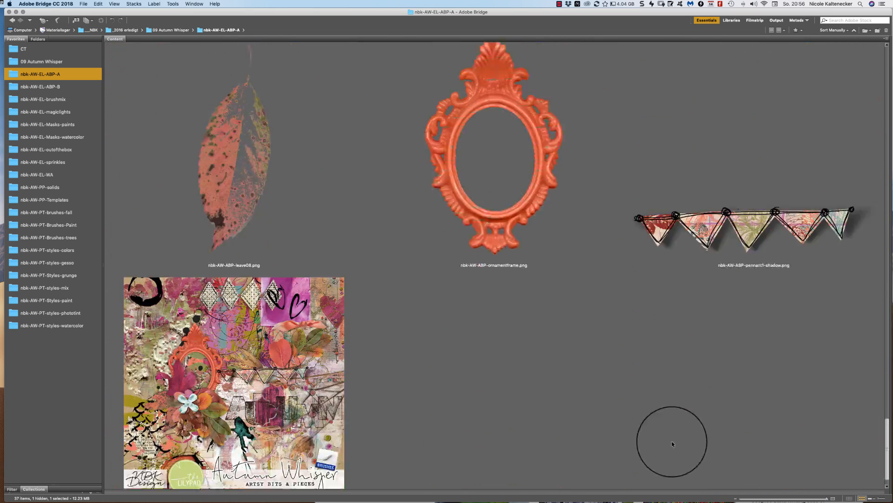
scroll(670, 445, up, 20)
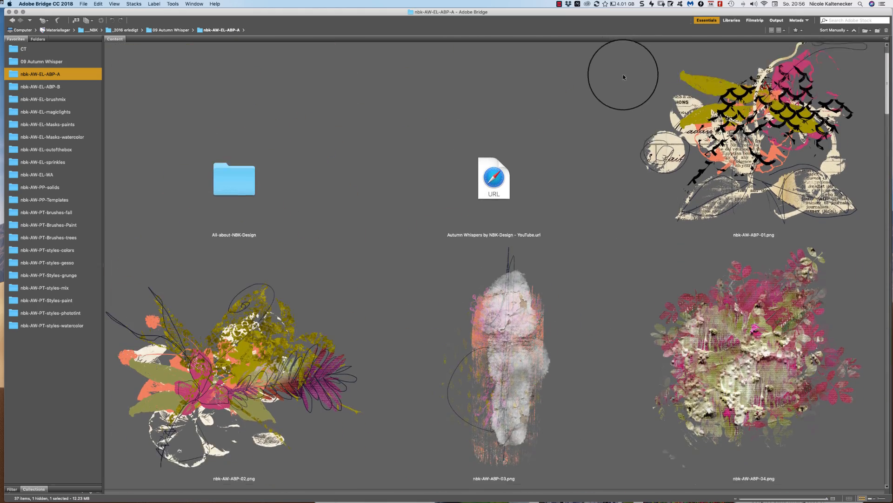
double_click(683, 113)
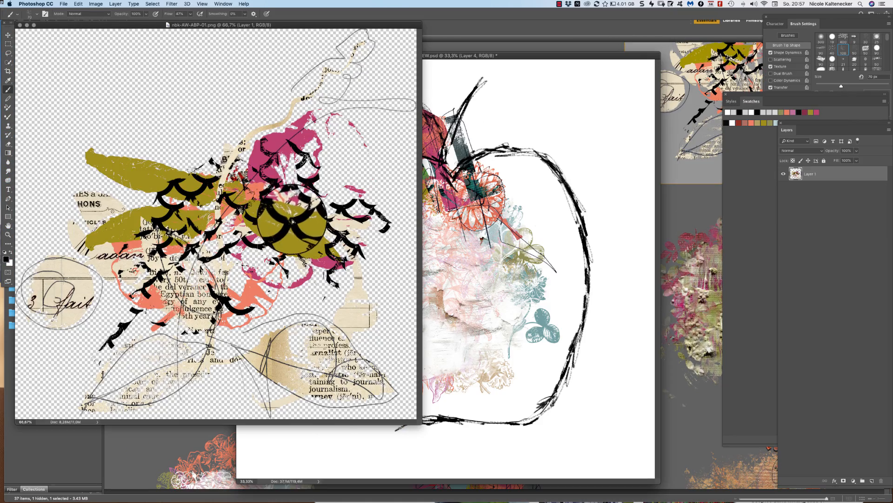
Copy the nbk-AW-ABP-01.png artwork into the apple document beneath Shape Apple, turn it nearly upside down and place it around the stem
drag(292, 222, 406, 205)
key(ctrl+t)
drag(523, 94, 268, 267)
drag(363, 184, 452, 148)
drag(595, 137, 605, 154)
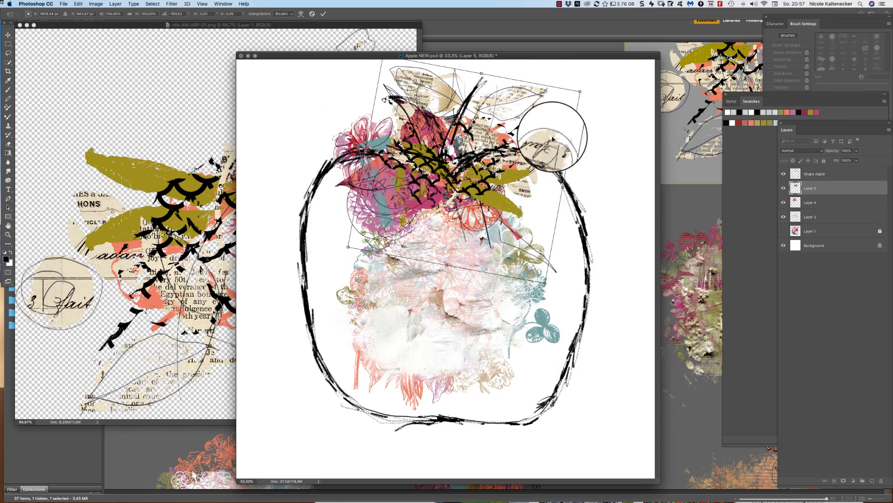
drag(528, 136, 515, 131)
key(Return)
key(b)
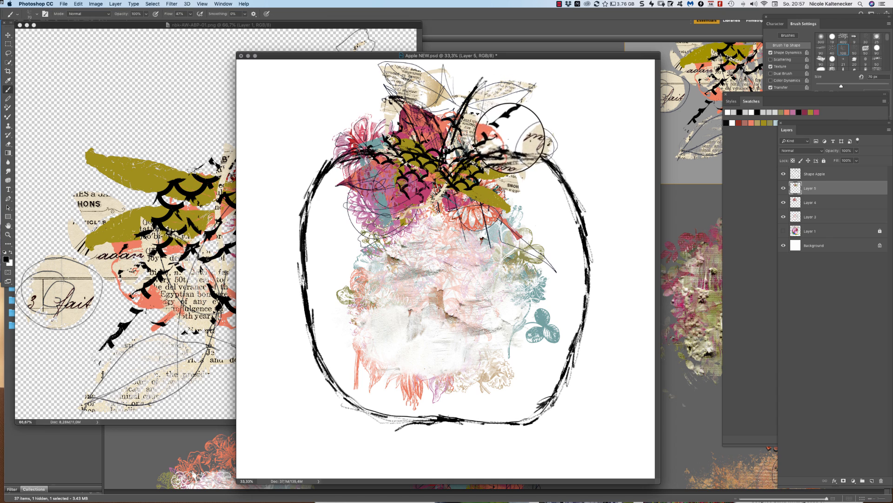
Close nbk-AW-ABP-01.png and open nbk-AW-ABP-04.png from Adobe Bridge
click(162, 231)
key(super+w)
click(175, 274)
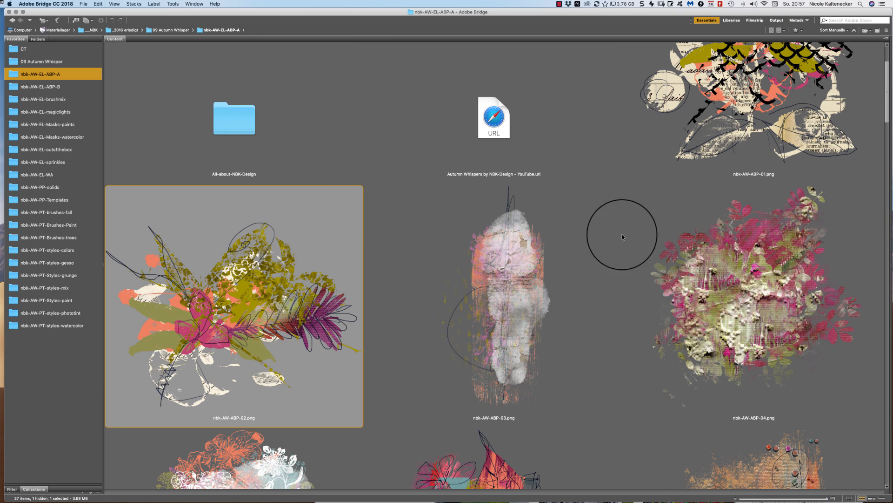
double_click(742, 281)
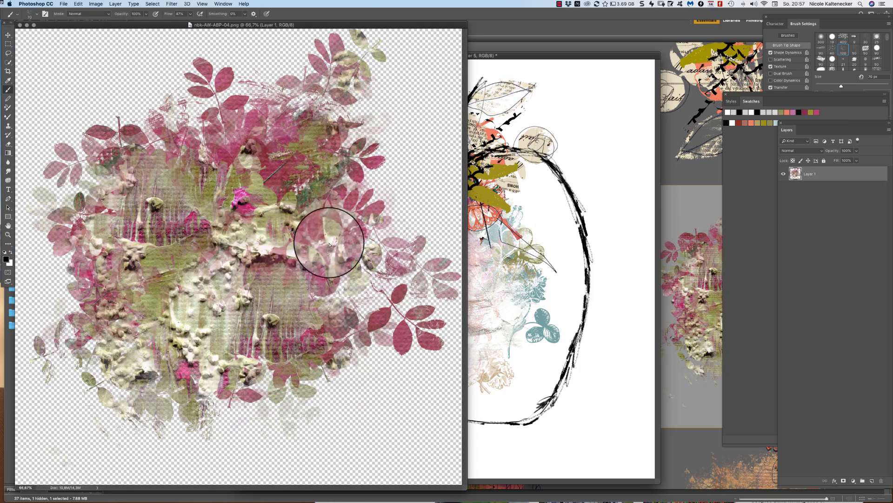
Copy the nbk-AW-ABP-04.png artwork onto the apple's left side, move its layer beneath Layer 3 and close the source document
drag(330, 245, 444, 252)
drag(819, 187, 833, 237)
click(143, 292)
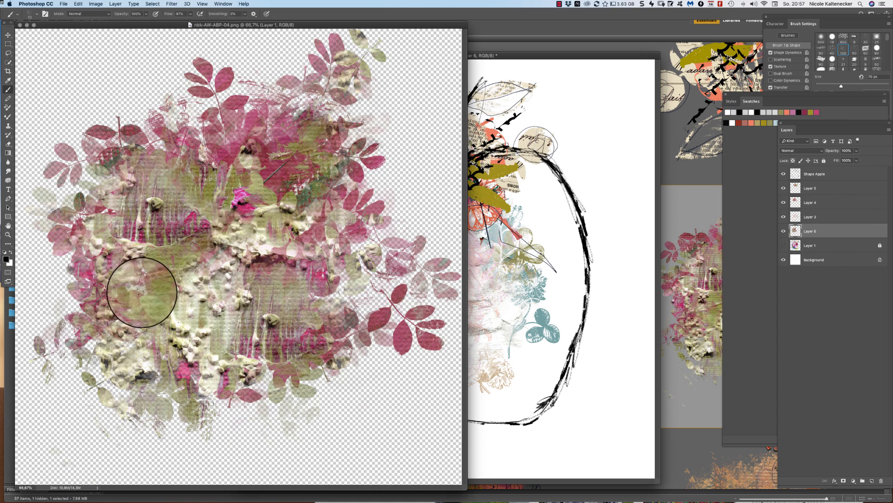
key(super+w)
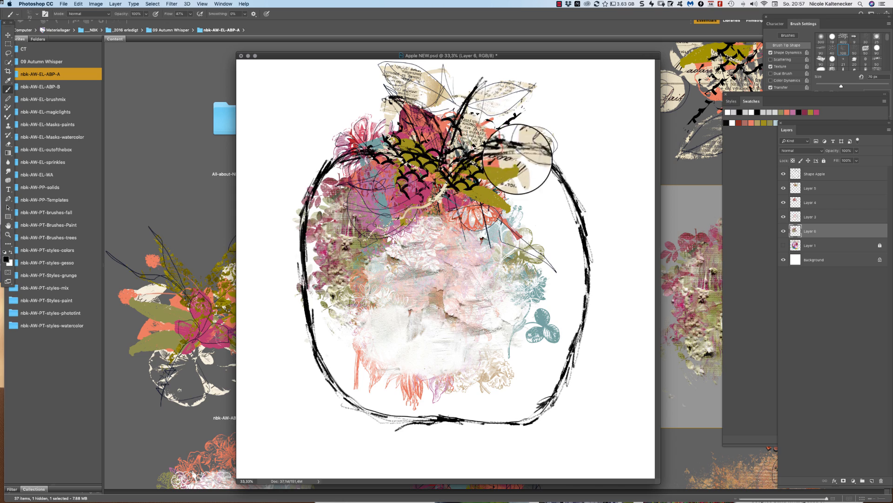
Switch to Adobe Bridge and open nbk-AW-ABP-07.png, the heart and leaves artwork
click(177, 275)
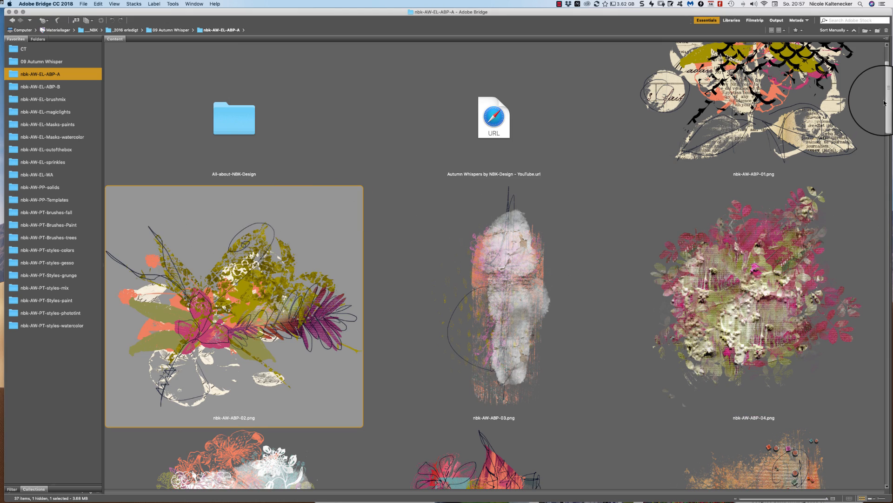
scroll(884, 102, down, 6)
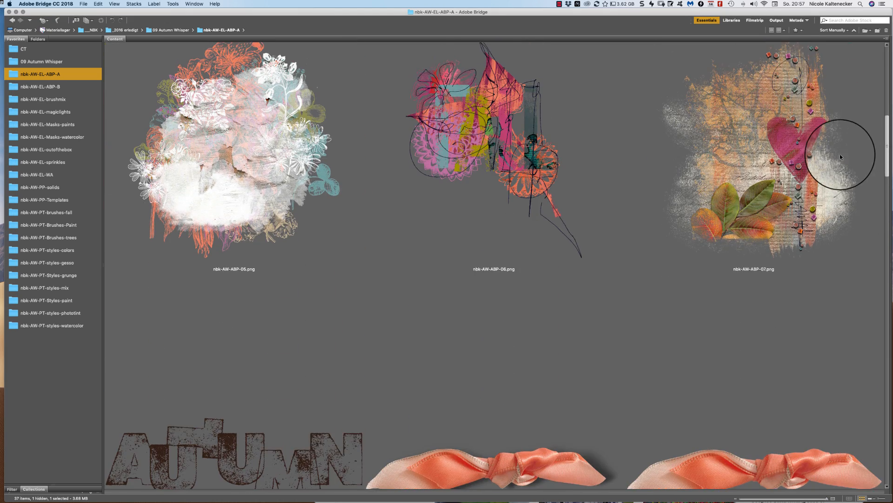
click(801, 121)
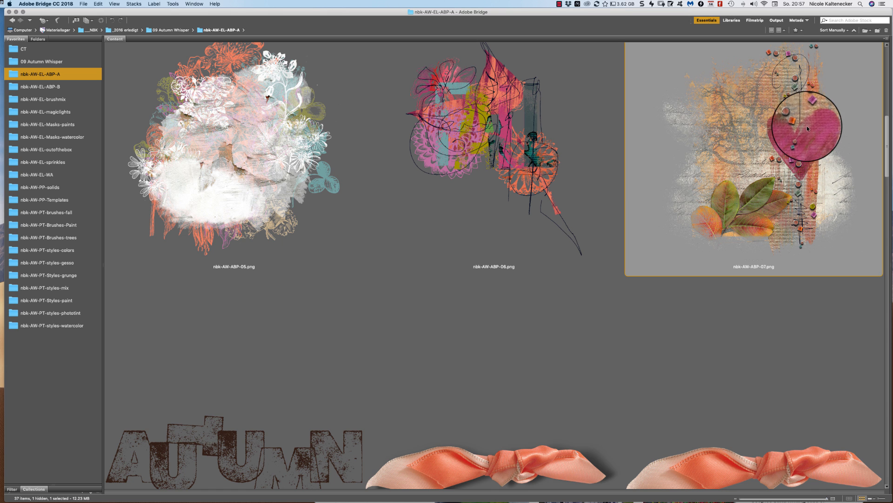
drag(806, 126, 815, 135)
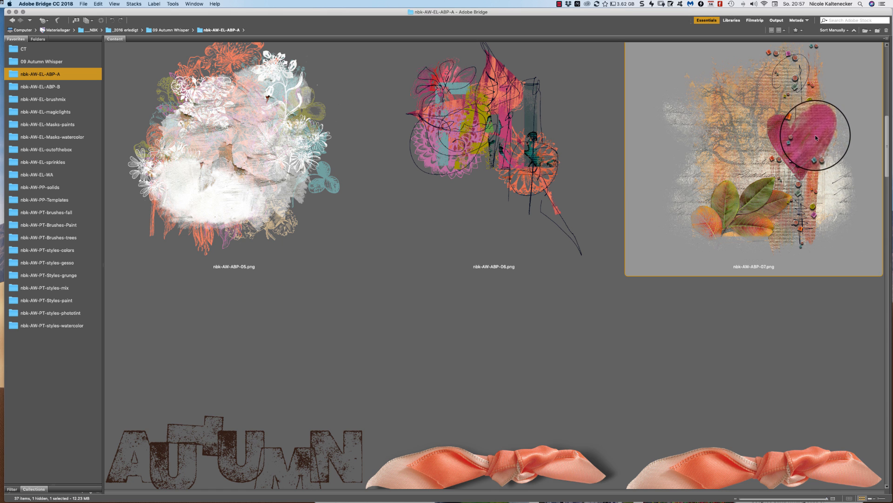
double_click(815, 135)
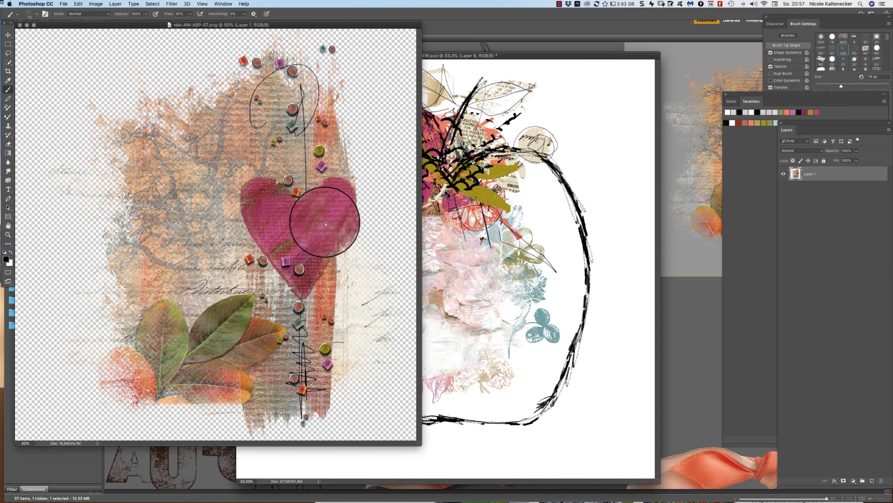
Copy the nbk-AW-ABP-07.png artwork along the apple's right side beneath Layer 3 and close the source document
drag(326, 224, 568, 249)
key(ctrl+t)
mouse_move(626, 134)
mouse_down()
mouse_move(593, 149)
mouse_move(617, 142)
mouse_up()
drag(570, 264, 575, 264)
key(Return)
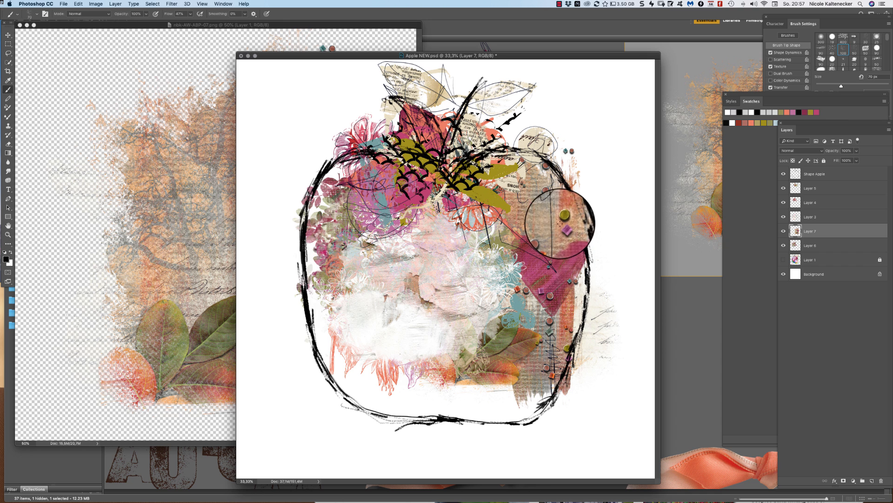
click(177, 240)
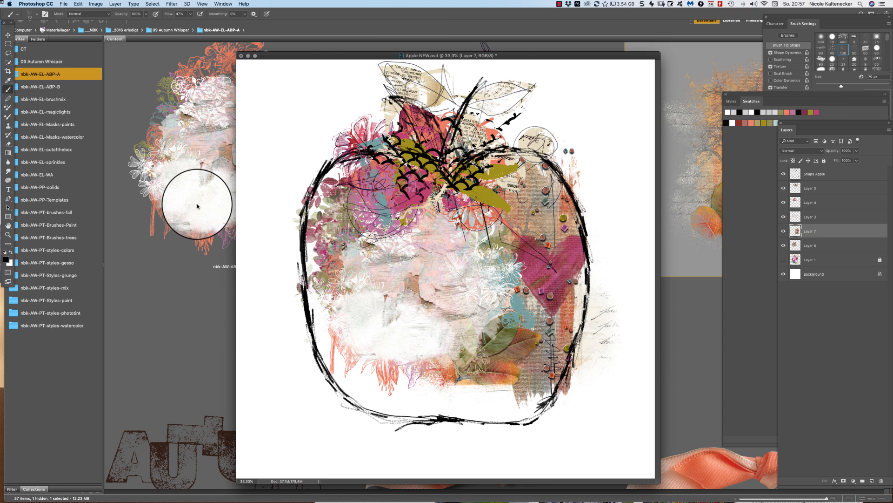
Select all layers from Shape Apple down to Layer 6, scale them down together and reposition the apple within the canvas
mouse_move(555, 57)
mouse_down()
mouse_move(553, 46)
mouse_move(572, 64)
mouse_move(573, 78)
mouse_up()
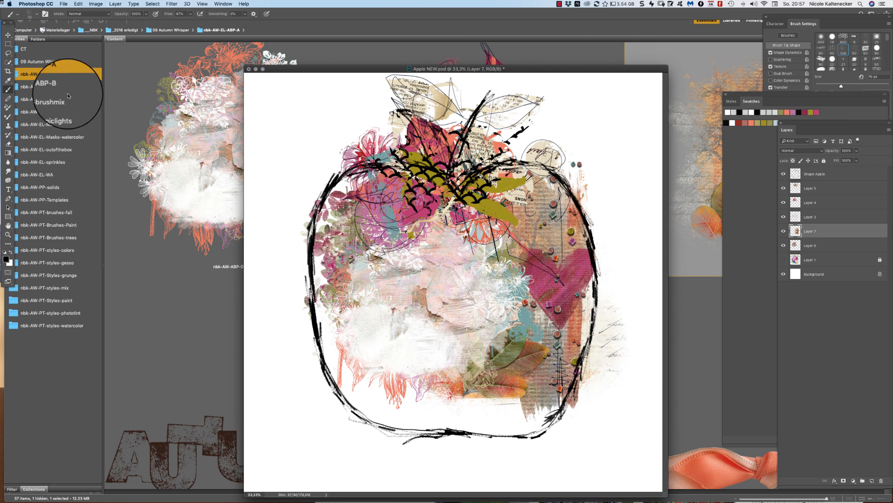
click(8, 34)
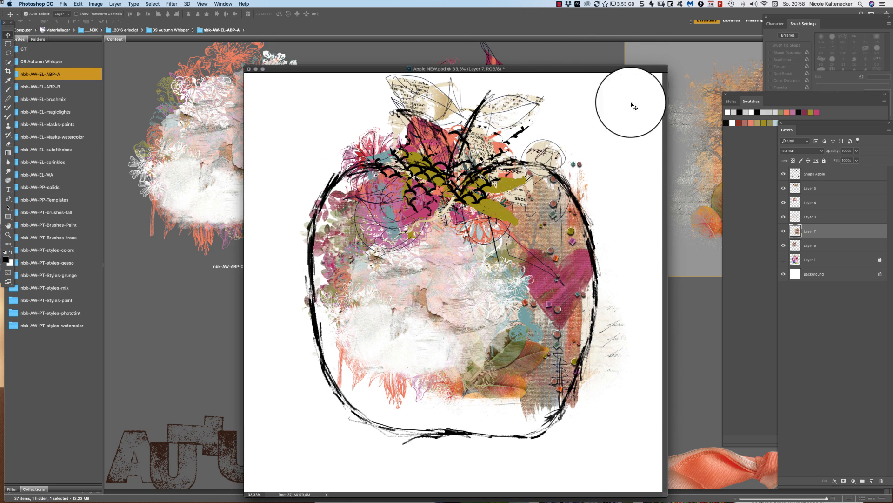
drag(633, 107, 307, 466)
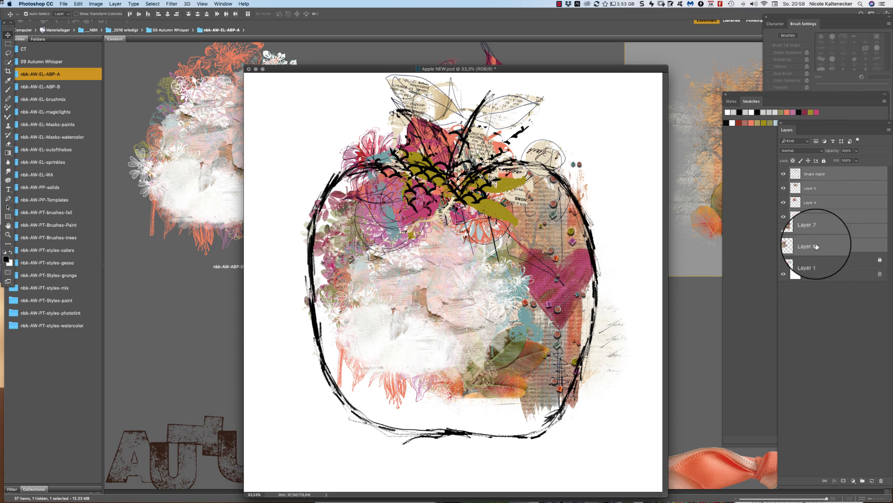
key(super+t)
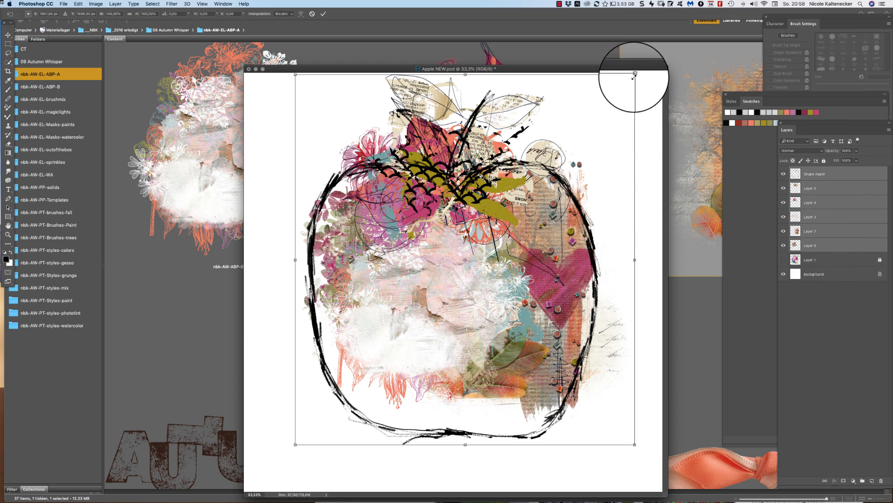
drag(635, 74, 601, 110)
drag(526, 286, 555, 312)
key(Return)
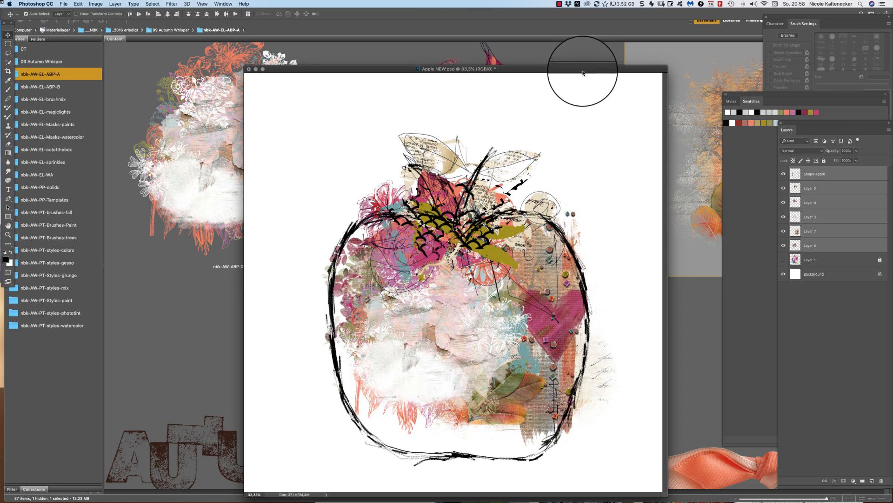
Switch to Adobe Bridge, browse the leaf elements in nbk-AW-EL-ABP-A and open nbk-AW-ABP-leave03-shadow.png
drag(583, 73, 588, 39)
click(127, 346)
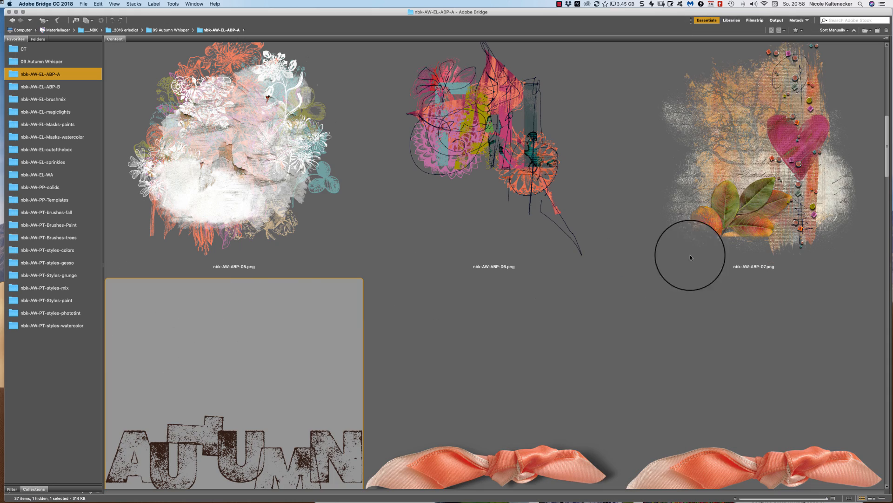
scroll(872, 147, down, 15)
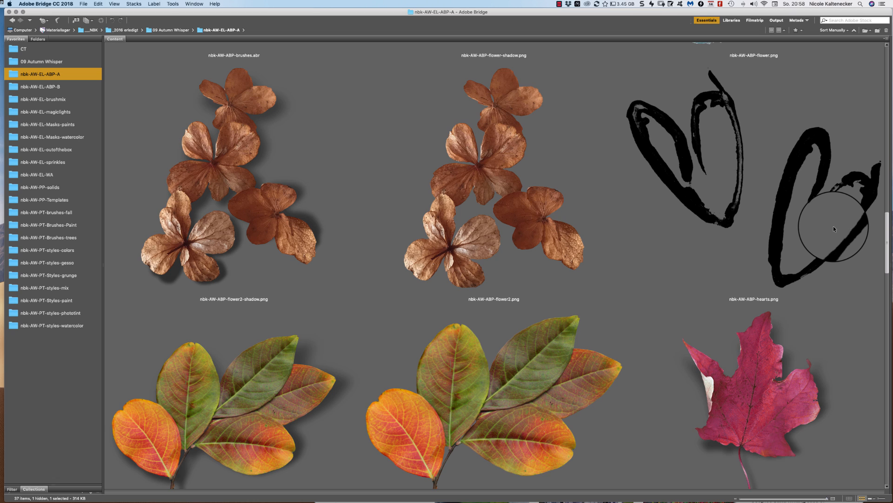
scroll(833, 226, down, 5)
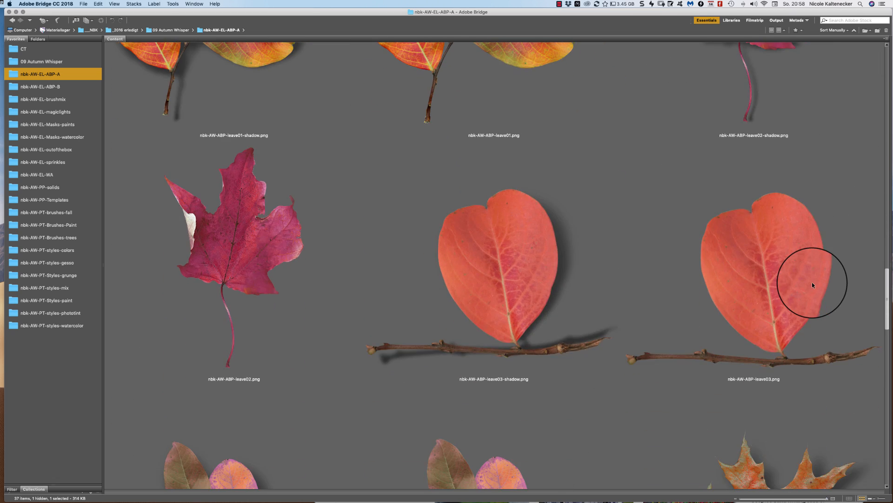
scroll(812, 282, down, 5)
scroll(784, 280, down, 5)
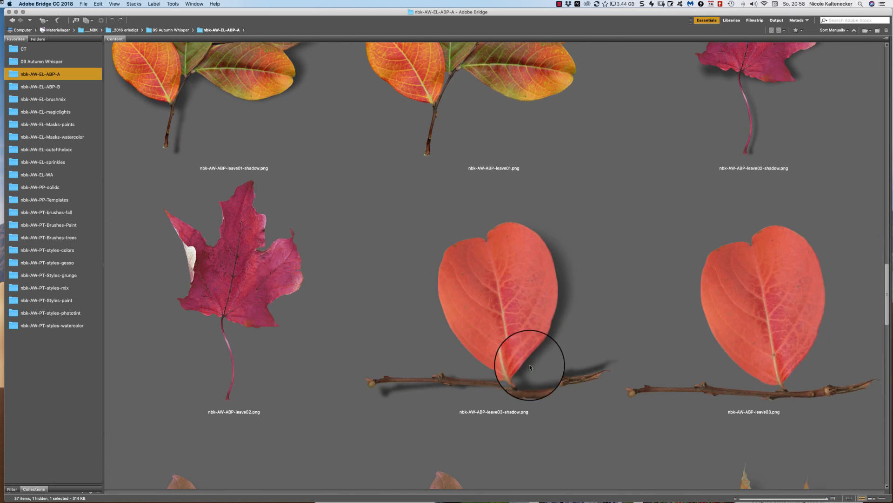
double_click(530, 364)
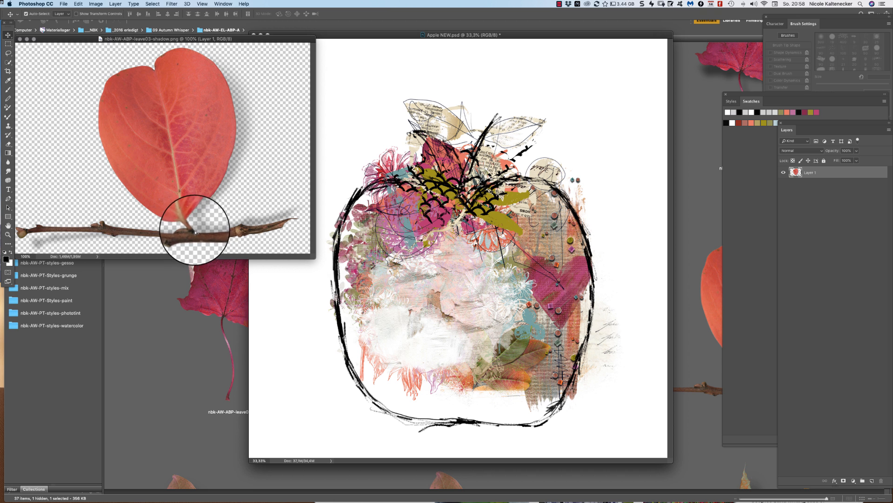
Copy the red leaf with twig into the apple document, place it near the stem and close its source document without saving
drag(205, 222, 586, 149)
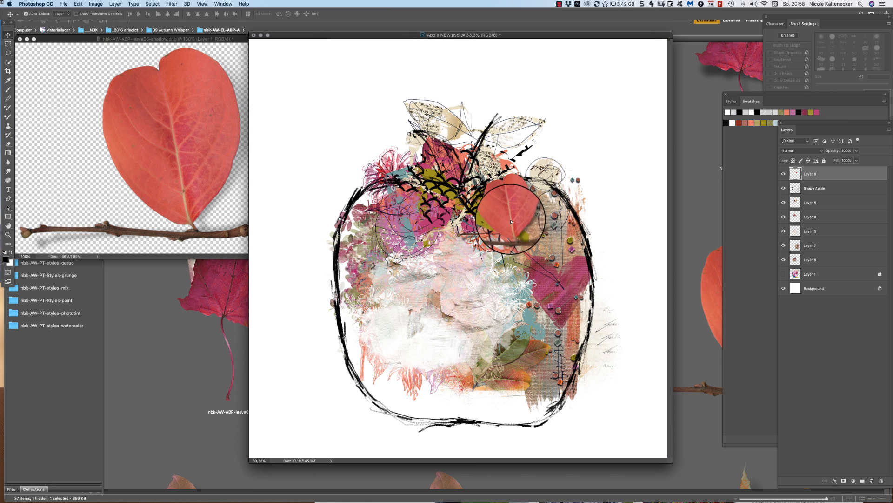
drag(511, 221, 455, 170)
click(126, 155)
key(super+w)
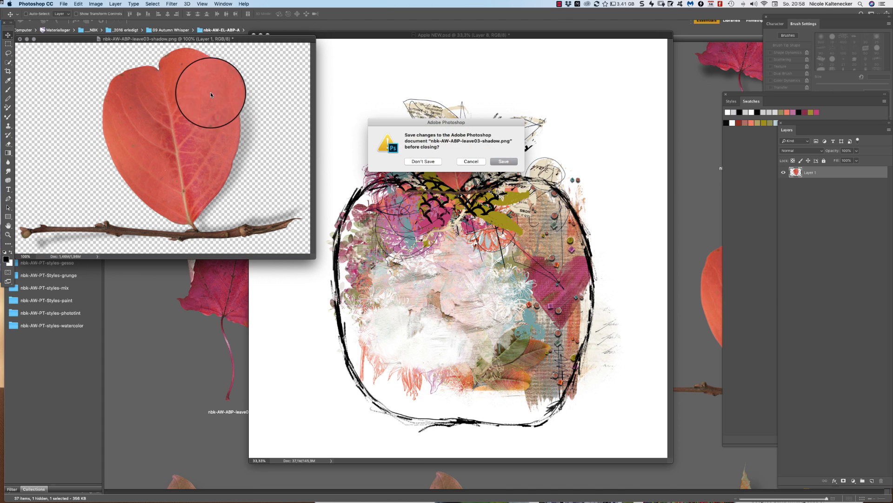
click(435, 158)
Switch to Adobe Bridge, browse the pngs folder inside nbk-AW-EL-brushmix and open nbk-AW-EL-brushmix5.png
click(139, 235)
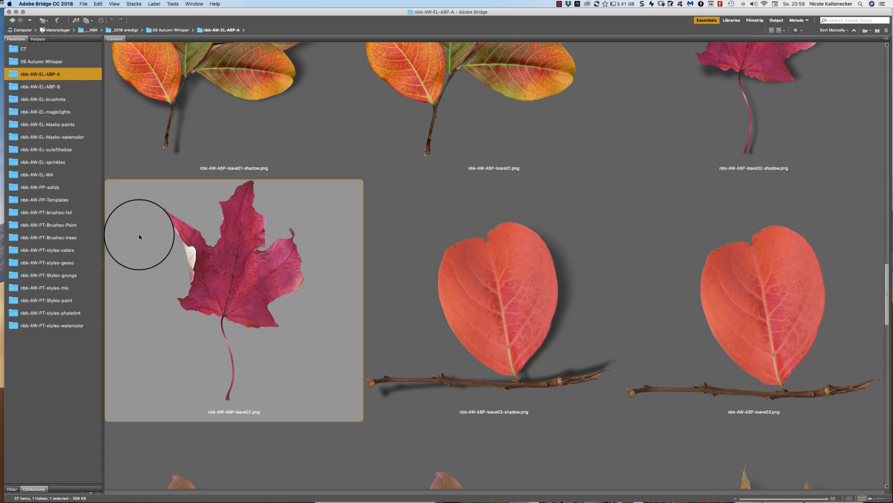
click(74, 99)
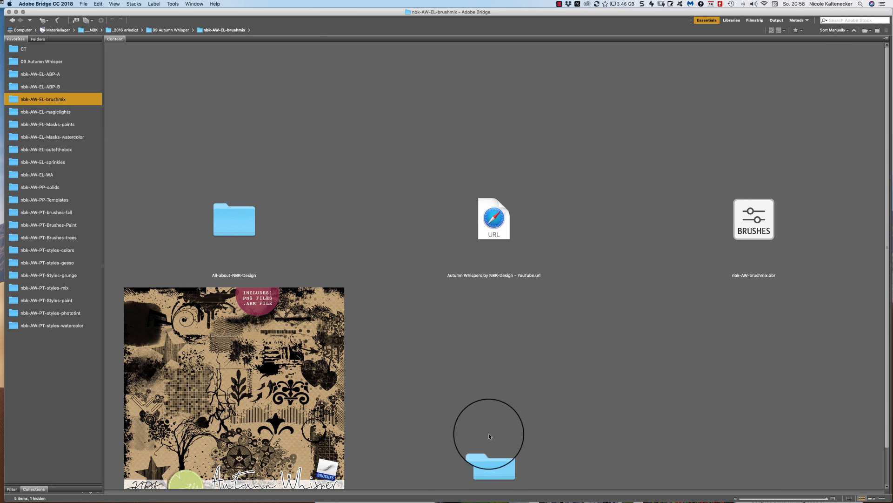
double_click(494, 459)
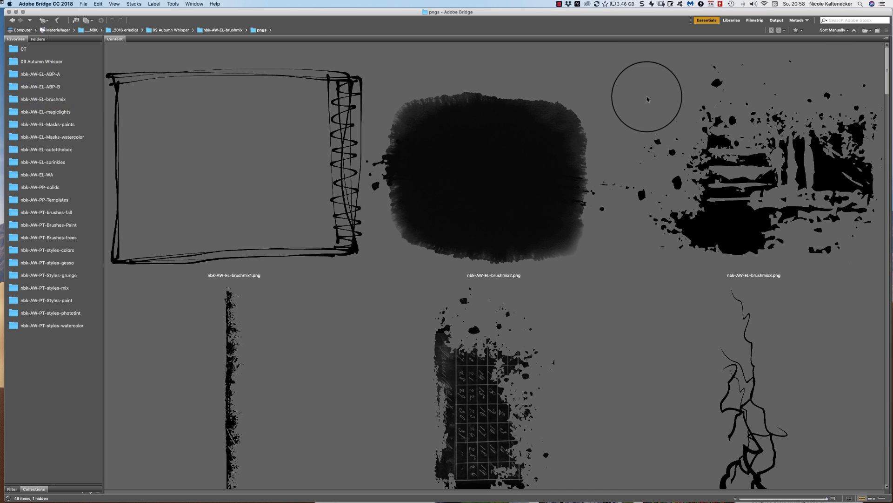
scroll(885, 60, down, 5)
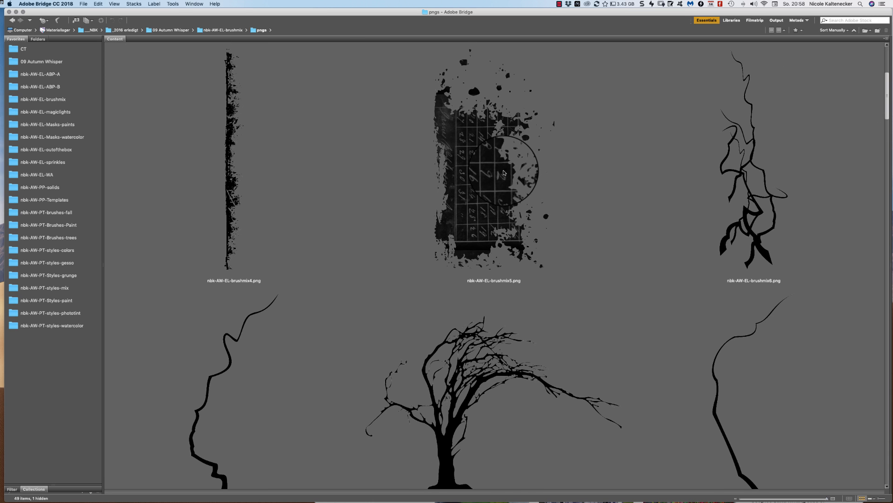
double_click(493, 217)
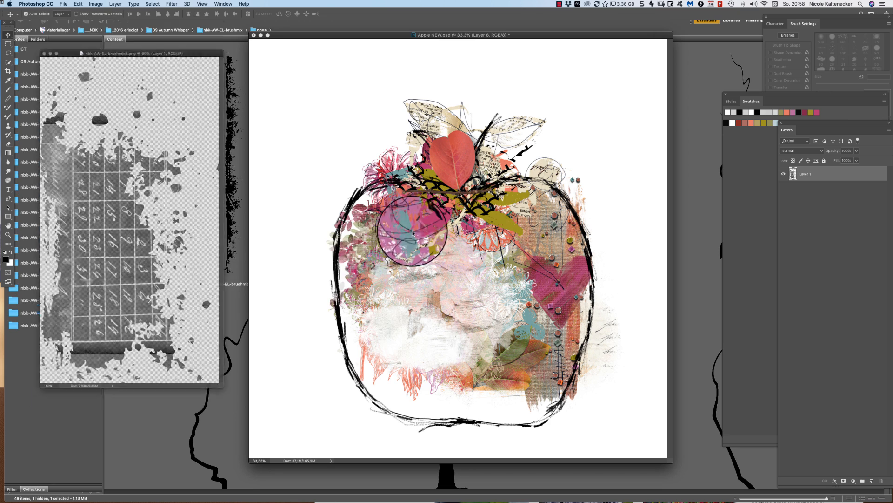
Copy the grid-and-splatter brush into the apple document, scale it down slightly and place it over the apple's lower left area
mouse_move(272, 229)
mouse_down()
mouse_move(433, 260)
mouse_move(479, 322)
mouse_move(523, 325)
mouse_move(444, 324)
mouse_up()
key(super+t)
drag(500, 430, 471, 401)
drag(432, 294, 443, 310)
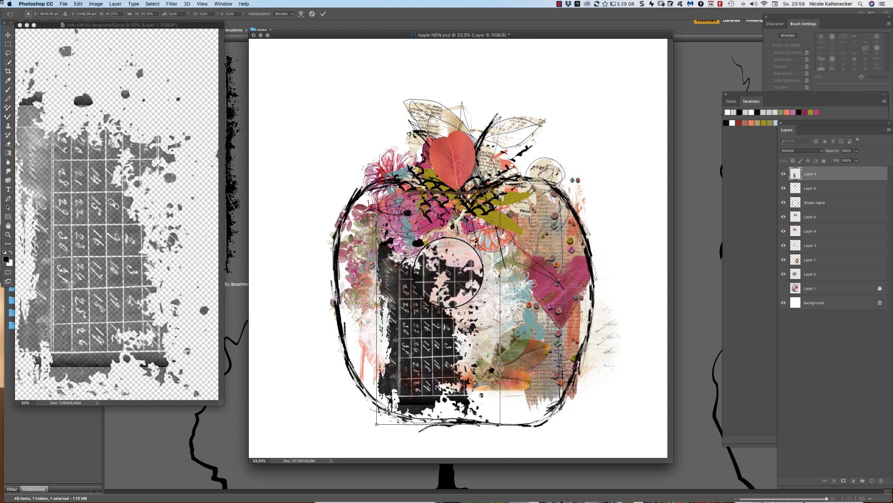
Try several layer styles on Layer 9, settle on a white paper texture and close the nbk-AW-EL-brushmix5.png source document
click(741, 103)
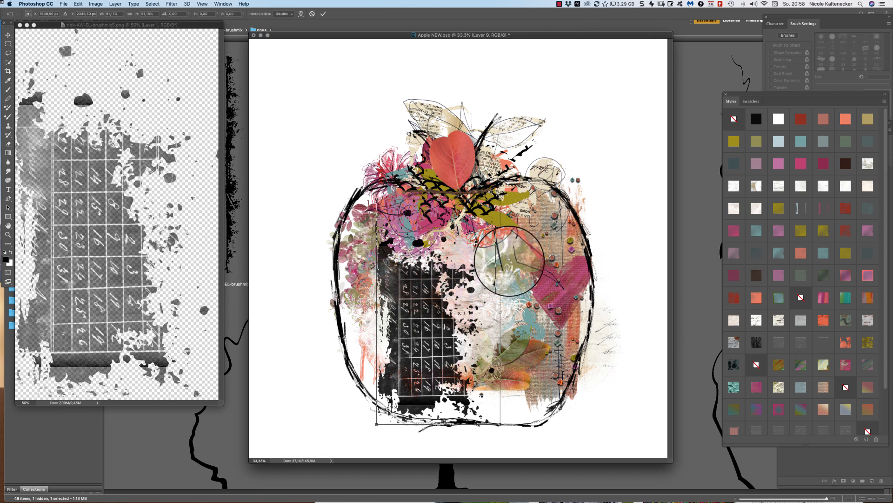
click(821, 297)
click(867, 279)
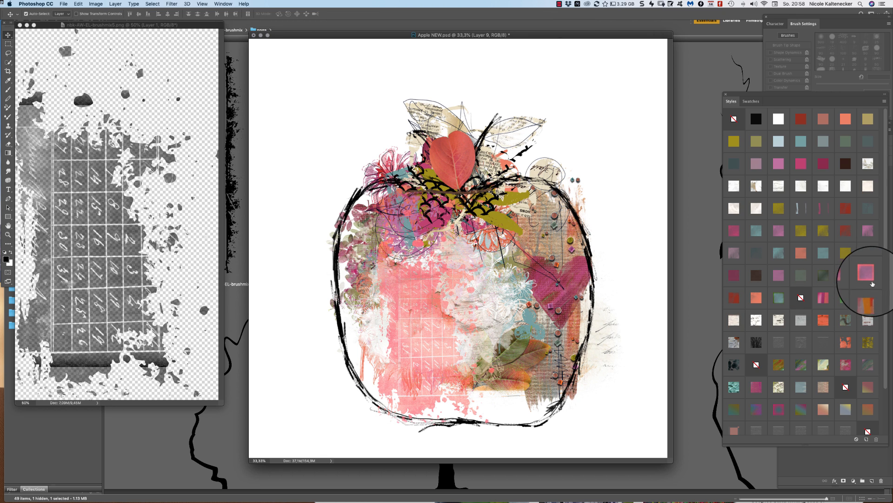
click(864, 320)
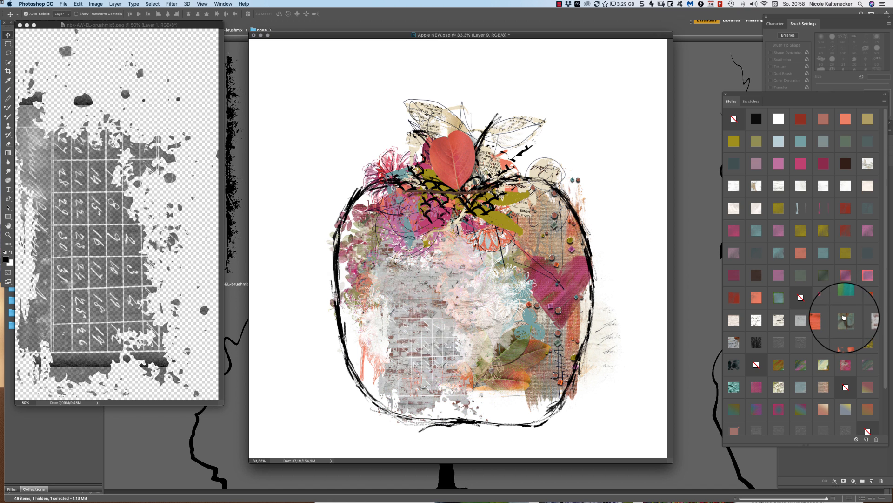
click(848, 319)
click(801, 185)
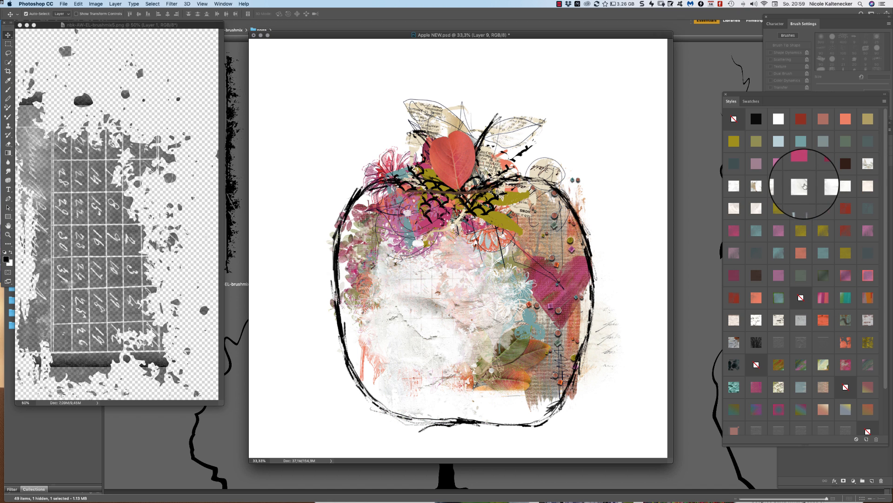
click(123, 169)
key(super+w)
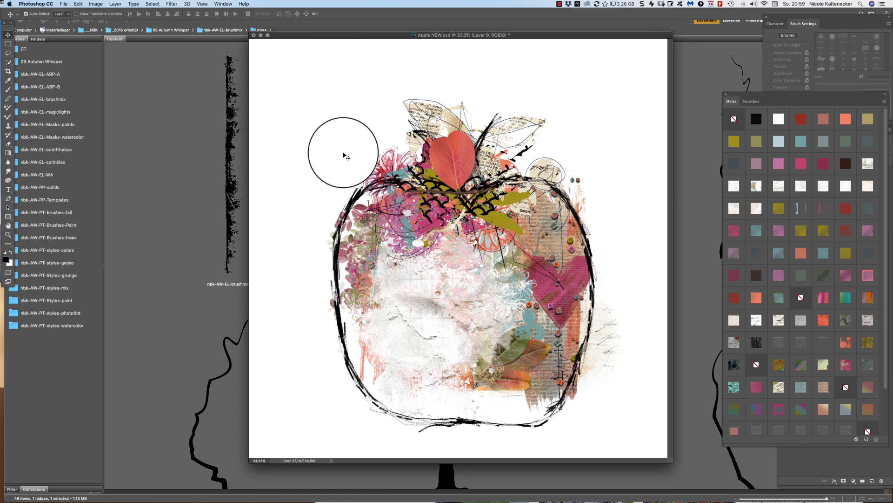
Switch to Adobe Bridge, browse further through the brushmix images and open nbk-AW-EL-brushmix10.png
click(183, 286)
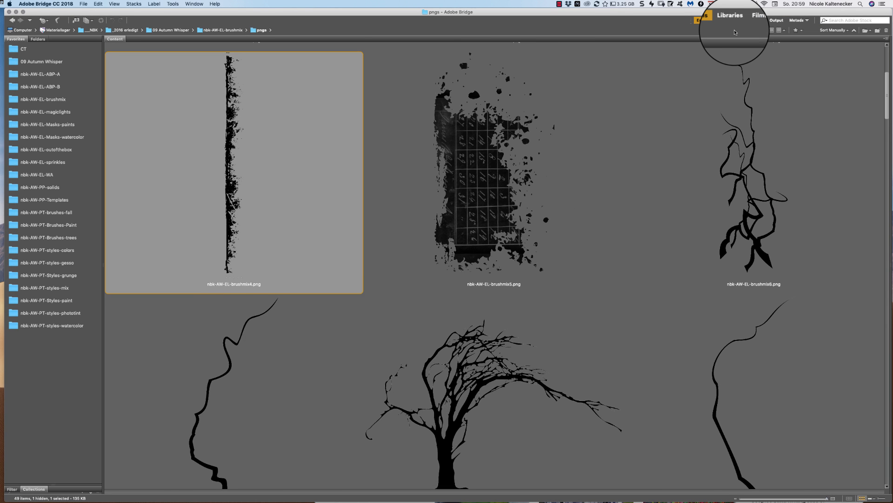
scroll(734, 32, down, 10)
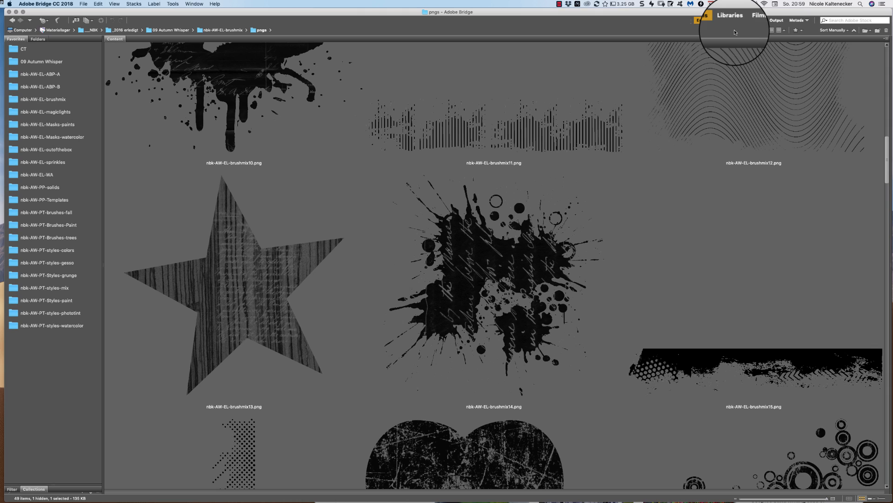
double_click(314, 83)
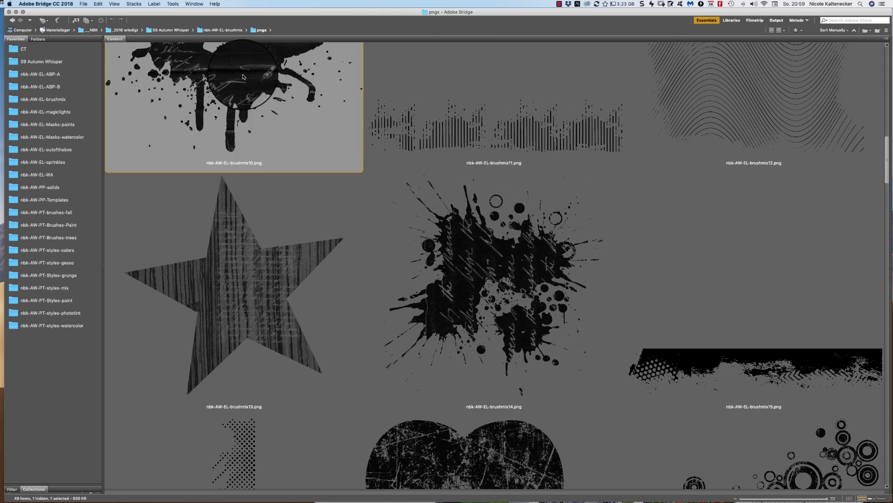
Copy the dripping script splatter into the apple document, close its source, position it across the apple's upper part and move it beneath Layer 5
key(super+a)
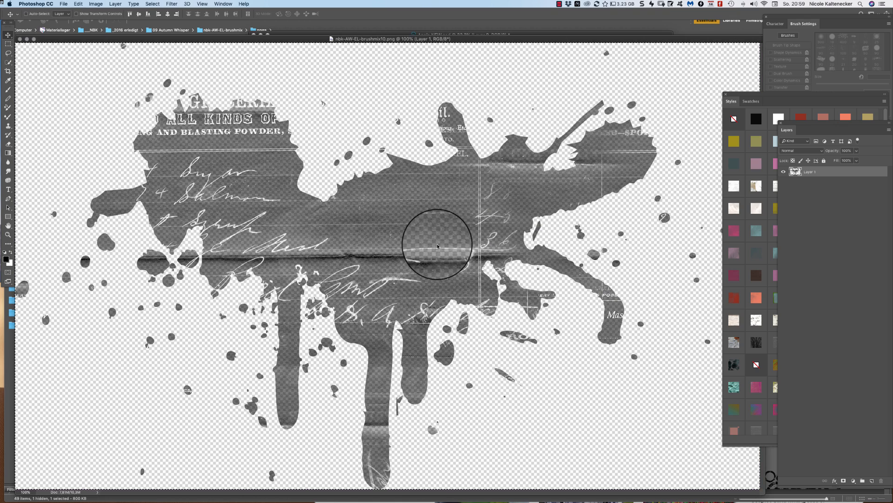
key(super+c)
key(super+w)
key(super+v)
drag(470, 263, 458, 221)
drag(828, 188, 824, 245)
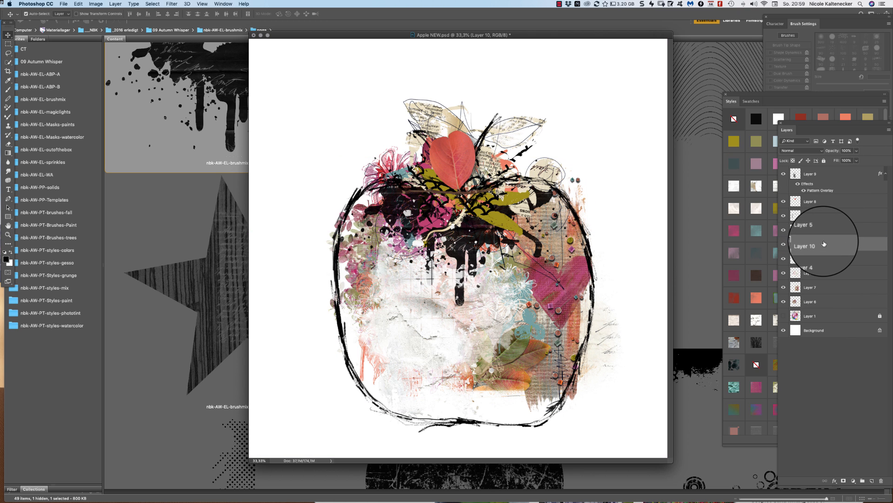
Try a white paper style on the dripping splatter in Layer 10, replace it with an olive-green style and deselect the layer
click(757, 187)
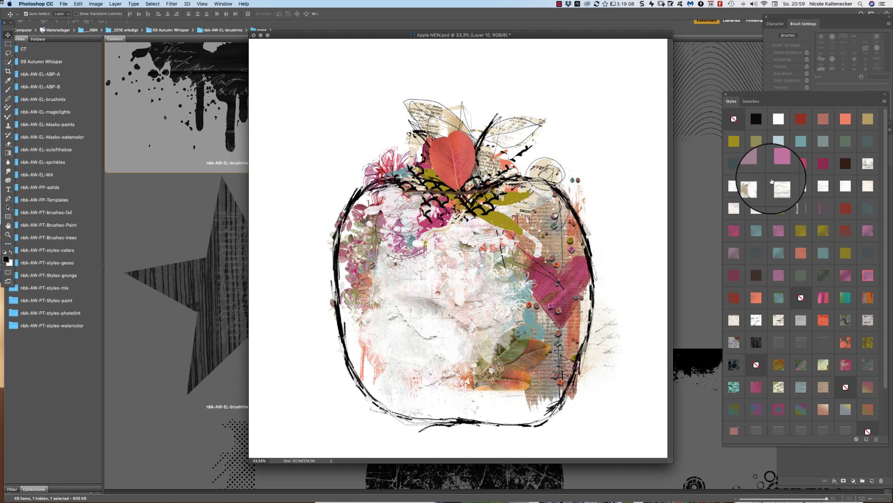
click(827, 230)
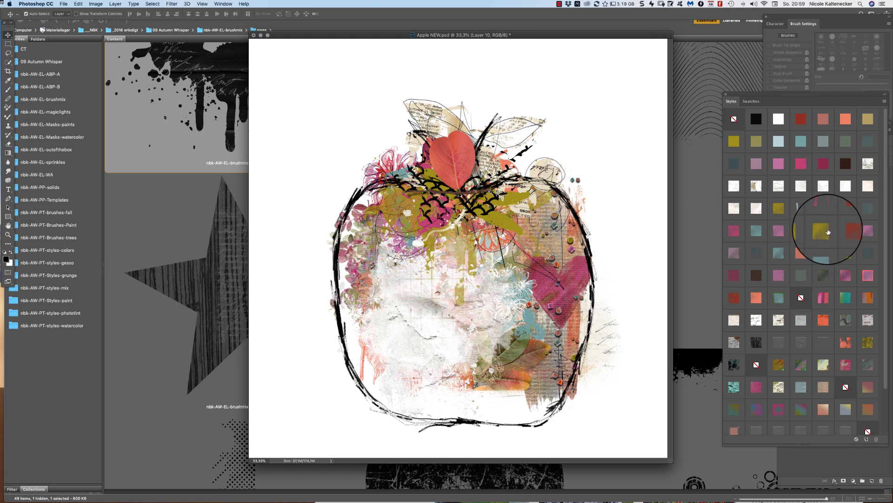
click(594, 49)
drag(612, 34, 613, 36)
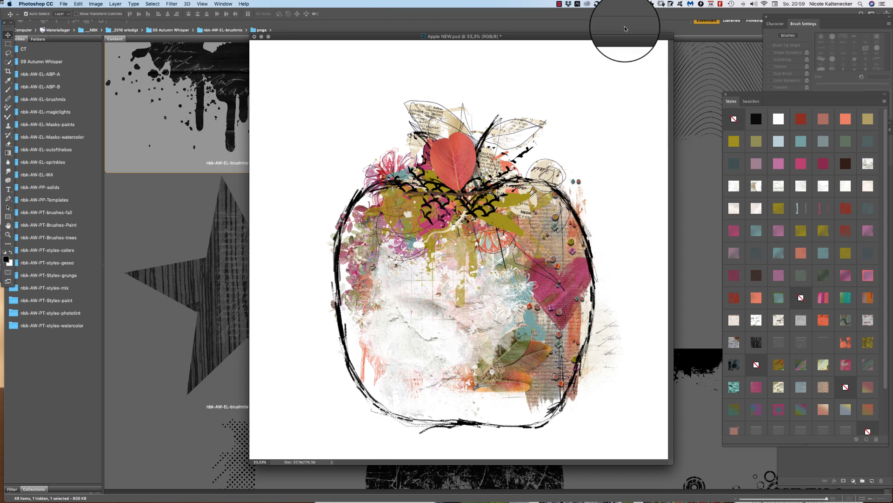
Switch to Adobe Bridge, browse the remaining brushmix images and open nbk-AW-ABP-quadrefoil1.png from the nbk-AW-EL-ABP-B folder
click(198, 225)
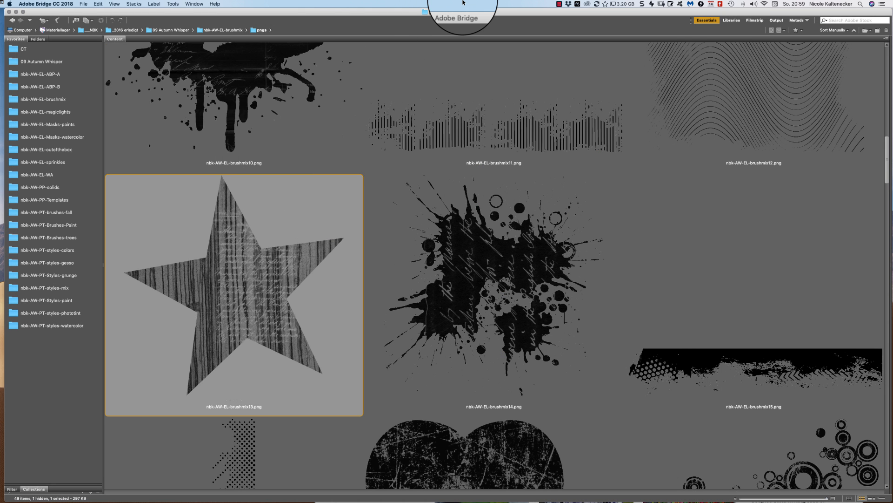
scroll(463, 2, down, 4)
scroll(463, 2, down, 5)
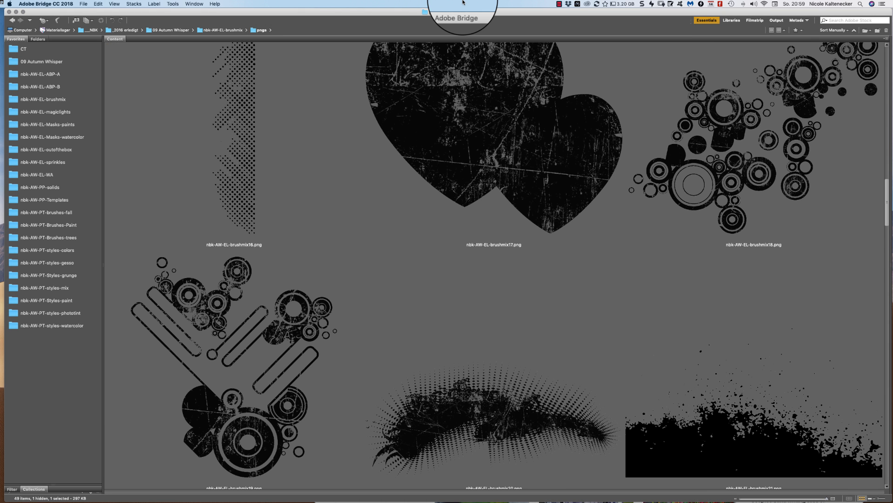
scroll(463, 2, down, 10)
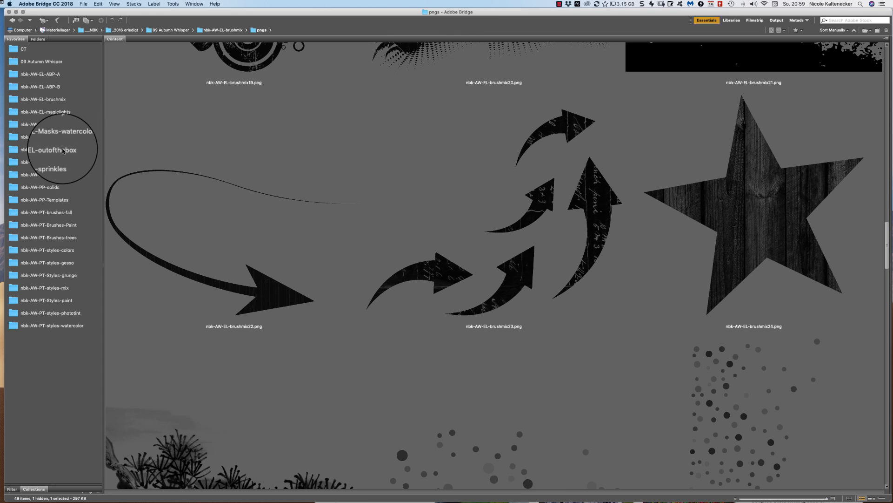
click(61, 87)
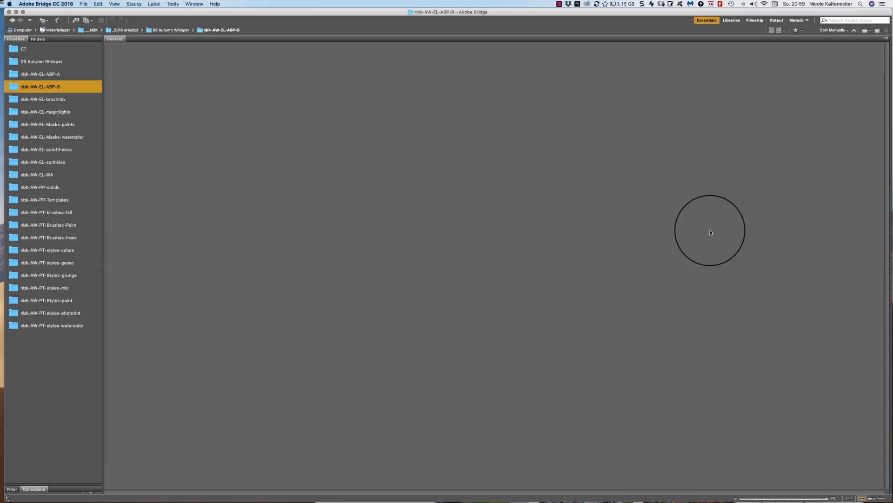
click(881, 87)
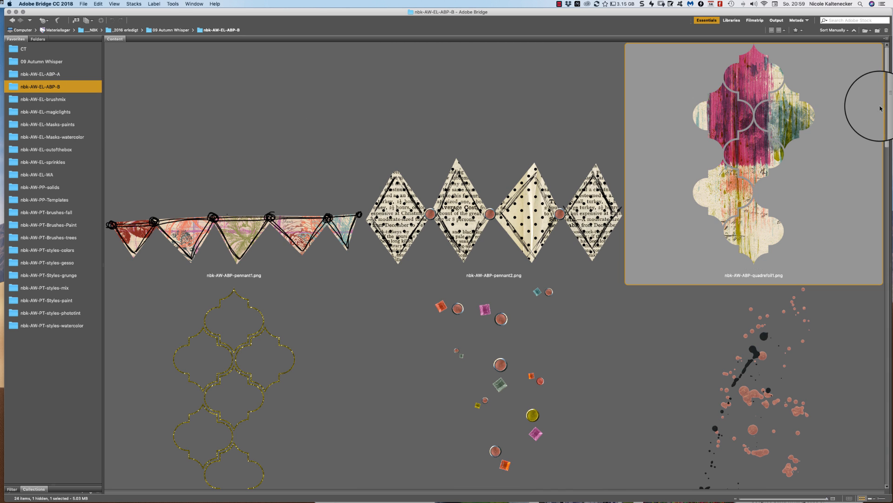
double_click(742, 149)
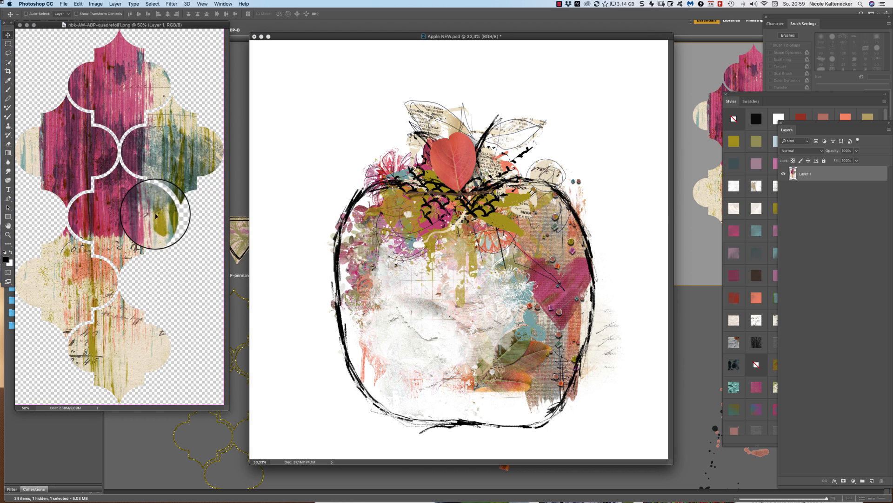
Copy the quatrefoil artwork into the apple document, scale it down to roughly half size and place it over the apple's lower left area
drag(156, 215, 448, 261)
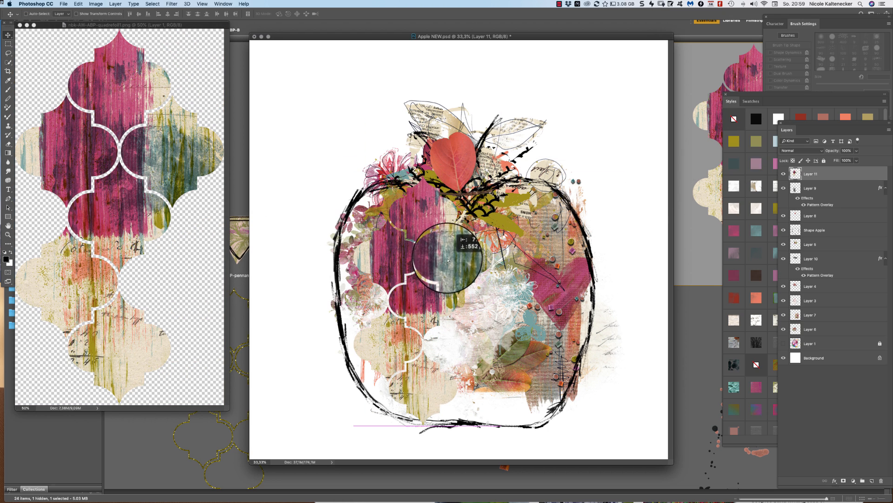
key(ctrl+t)
drag(492, 172, 434, 264)
drag(410, 301, 411, 291)
key(Return)
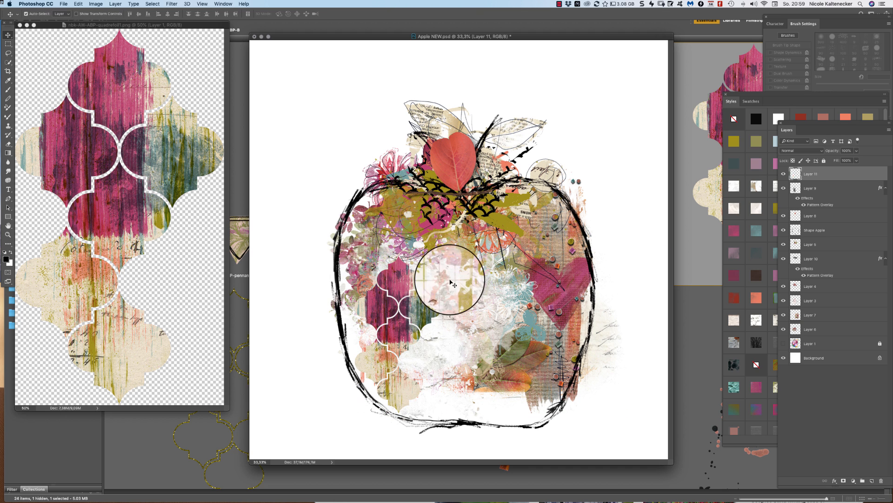
Shift the quatrefoil onto the apple's left edge and move Layer 11 beneath Layer 4 in the stacking order
drag(826, 175, 844, 269)
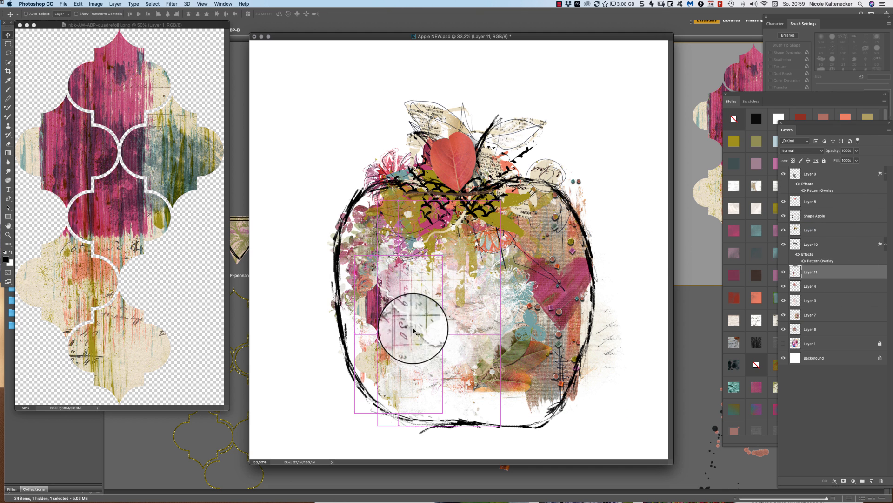
mouse_move(408, 318)
mouse_down()
mouse_move(384, 300)
mouse_move(384, 273)
mouse_move(395, 314)
mouse_up()
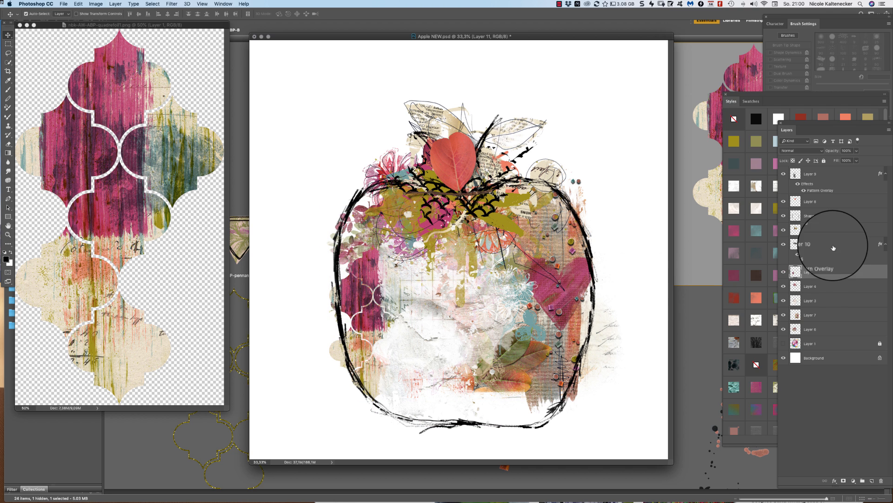
mouse_move(827, 279)
mouse_down()
mouse_move(826, 316)
mouse_move(817, 281)
mouse_up()
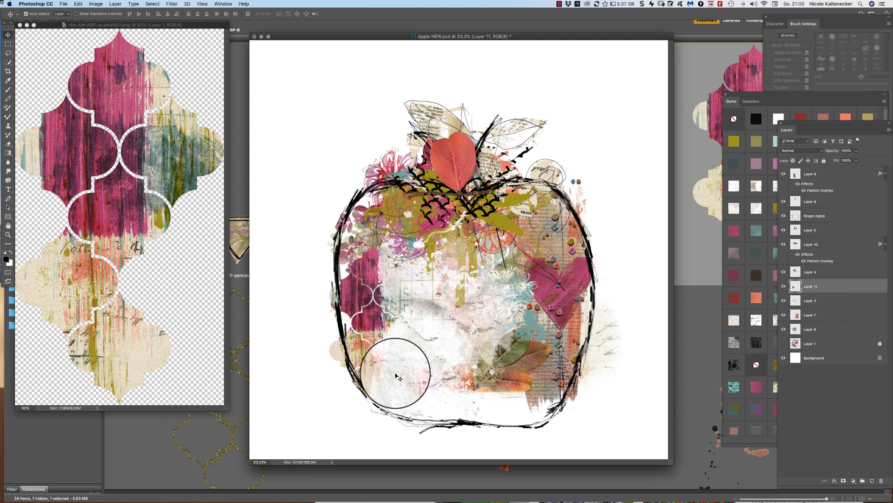
Switch to Adobe Bridge, browse the watercolor elements in nbk-AW-EL-ABP-B and open nbk-AW-ABP-Watercolor13.png
click(238, 237)
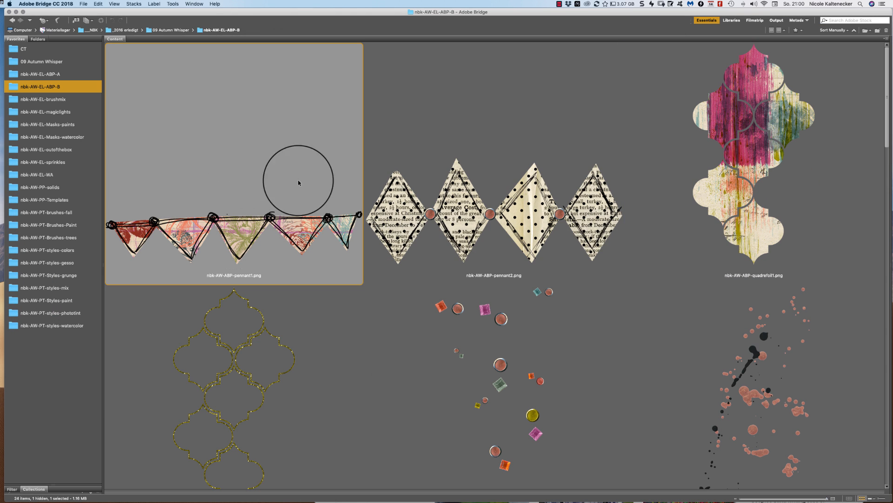
drag(886, 107, 830, 239)
scroll(797, 283, down, 4)
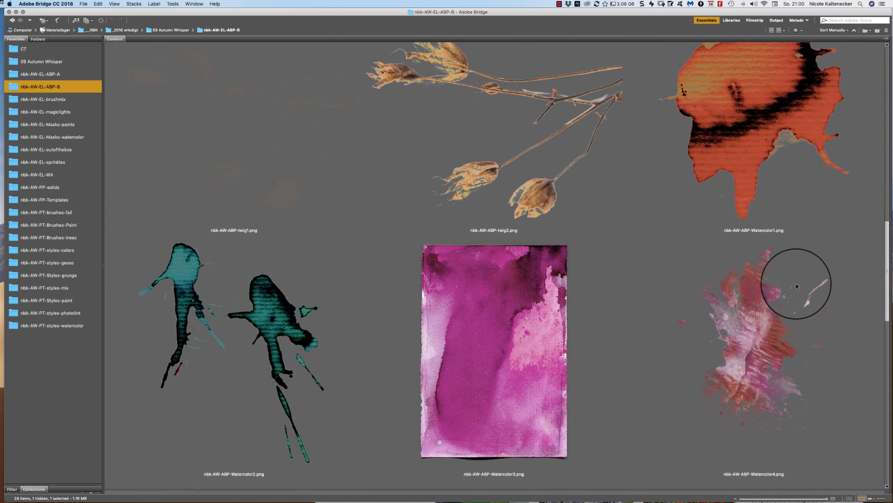
scroll(775, 337, down, 5)
scroll(775, 337, down, 3)
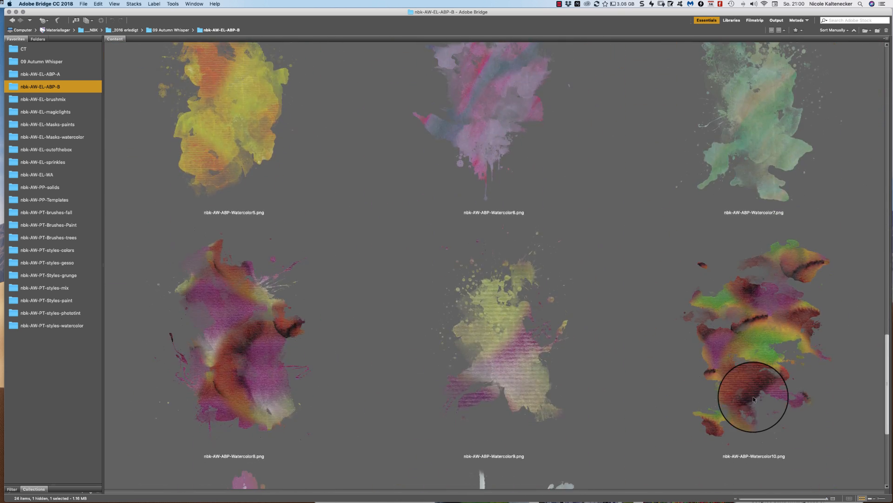
scroll(753, 407, down, 3)
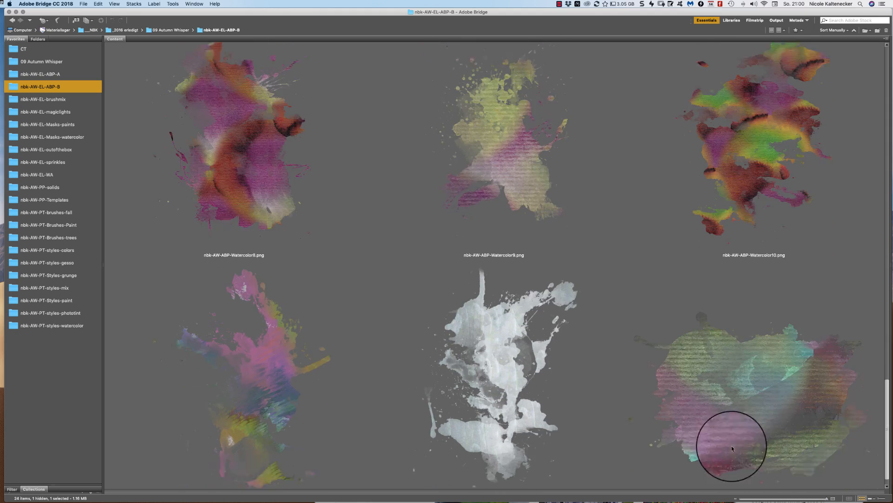
drag(722, 474, 210, 239)
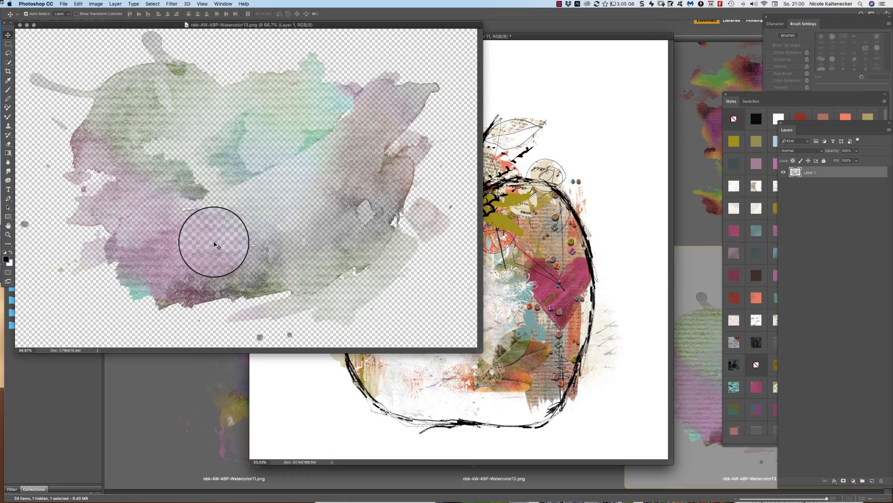
Copy the watercolor onto the bottom of the apple, place its layer directly beneath Layer 6 and close the source image
drag(316, 265, 490, 400)
drag(819, 286, 822, 350)
drag(712, 340, 514, 343)
click(179, 221)
key(super+w)
Switch to Adobe Bridge, browse back through nbk-AW-EL-ABP-B and open nbk-AW-ABP-scatter-things.png
click(170, 311)
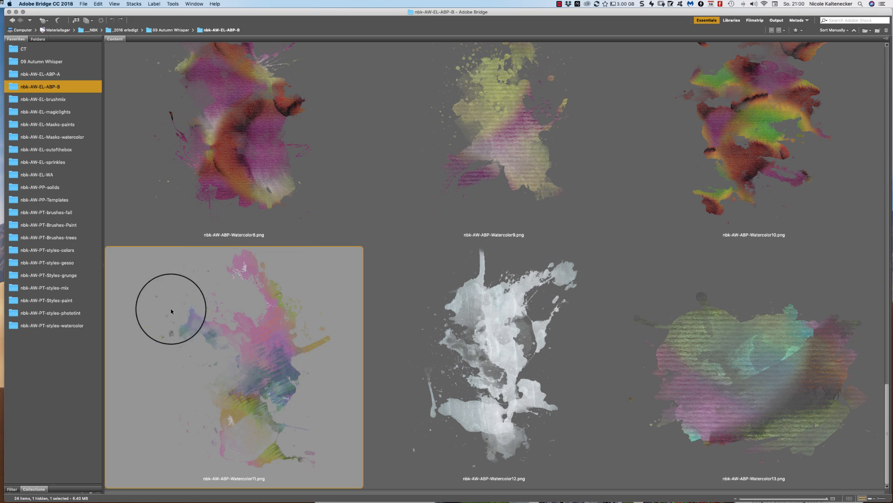
scroll(832, 47, up, 10)
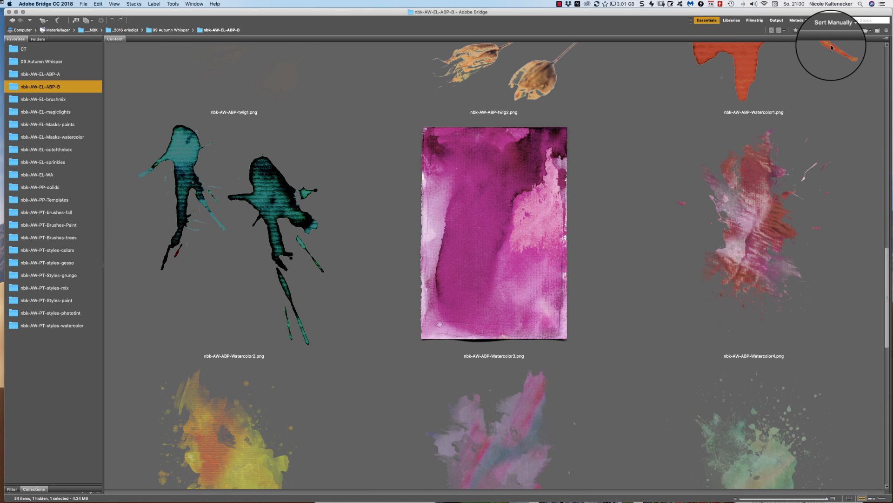
scroll(831, 47, up, 4)
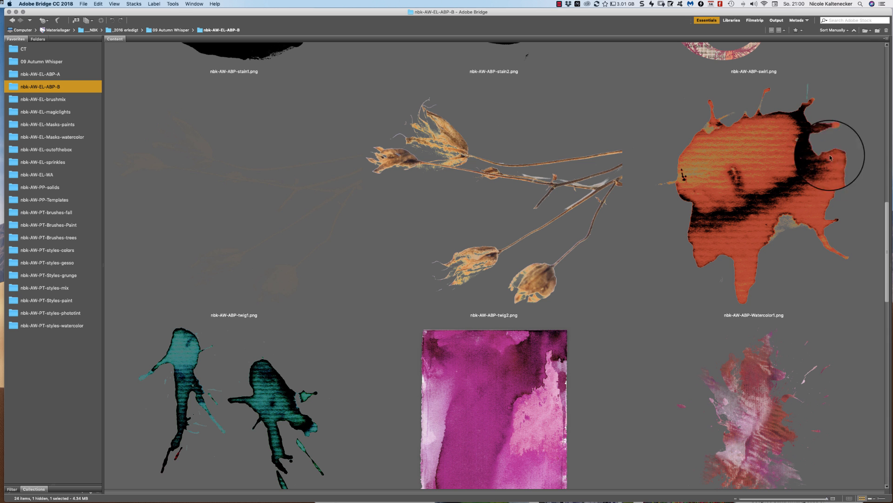
drag(885, 219, 847, 86)
scroll(838, 75, down, 3)
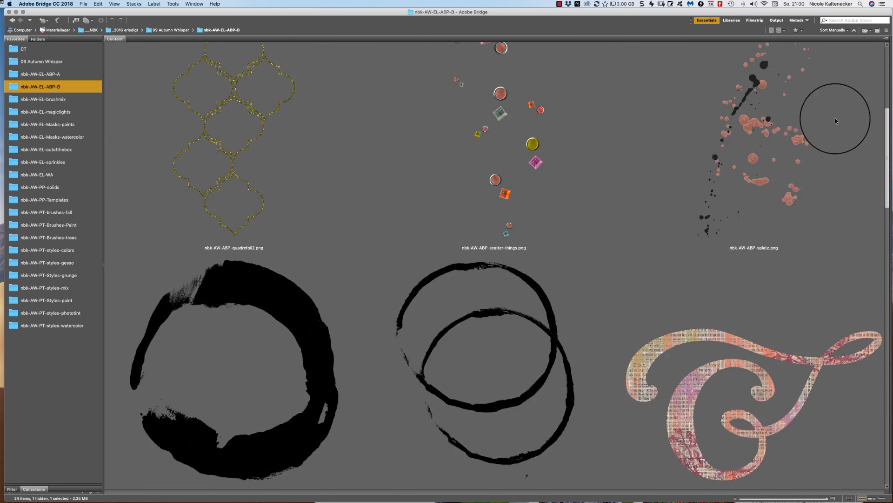
click(527, 83)
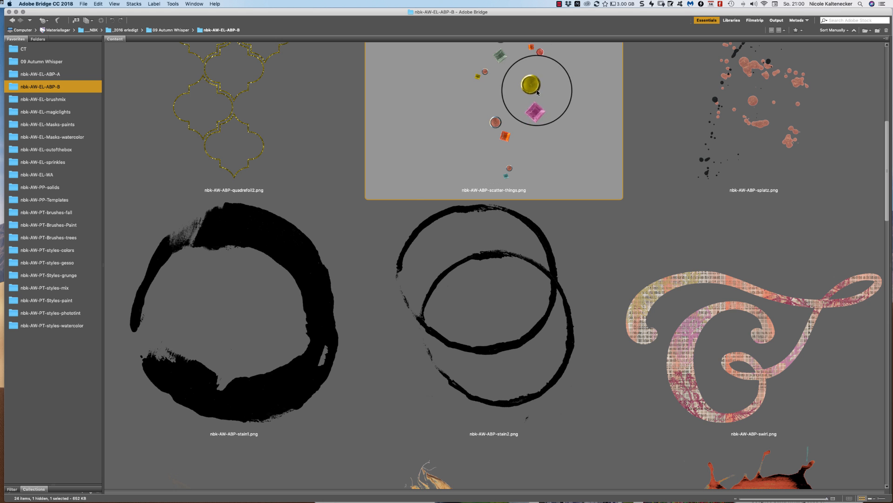
double_click(535, 88)
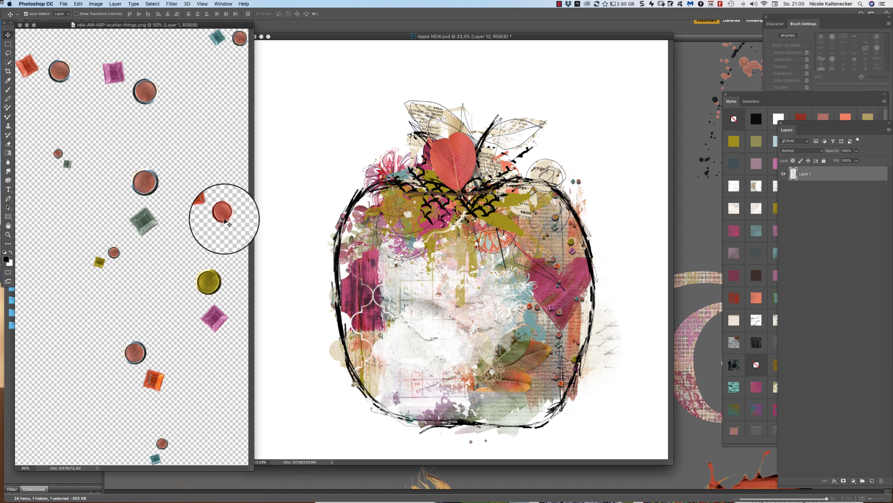
Copy the scattered gems into the apple document as the topmost layer and scale them down over the apple's right side, closing the source image
drag(227, 223, 608, 255)
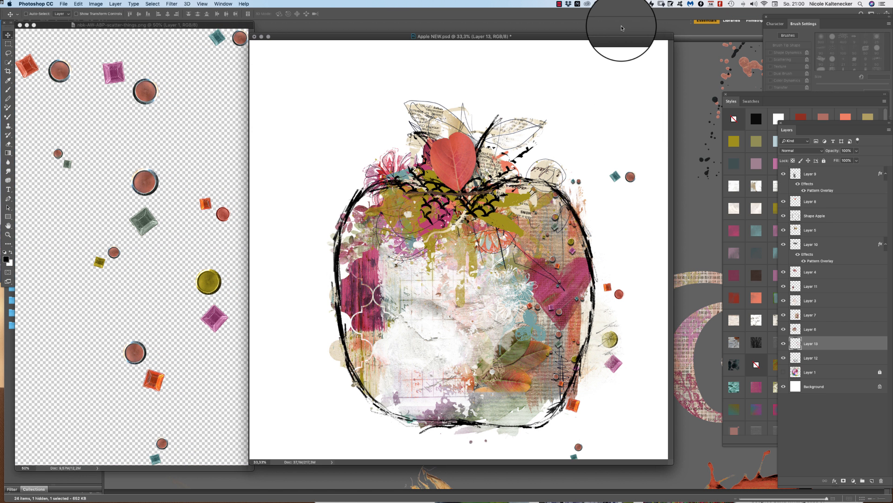
key(super+shift+bracketright)
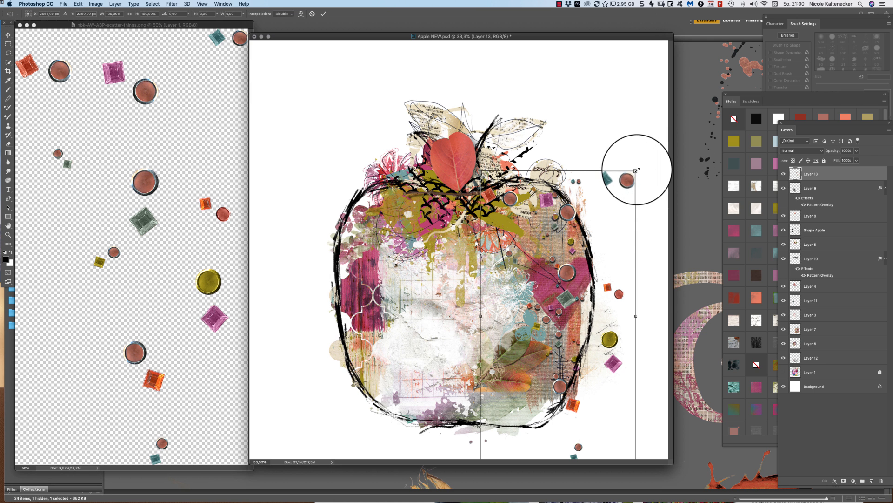
drag(636, 171, 598, 209)
drag(585, 247, 563, 201)
key(Return)
click(182, 233)
key(super+w)
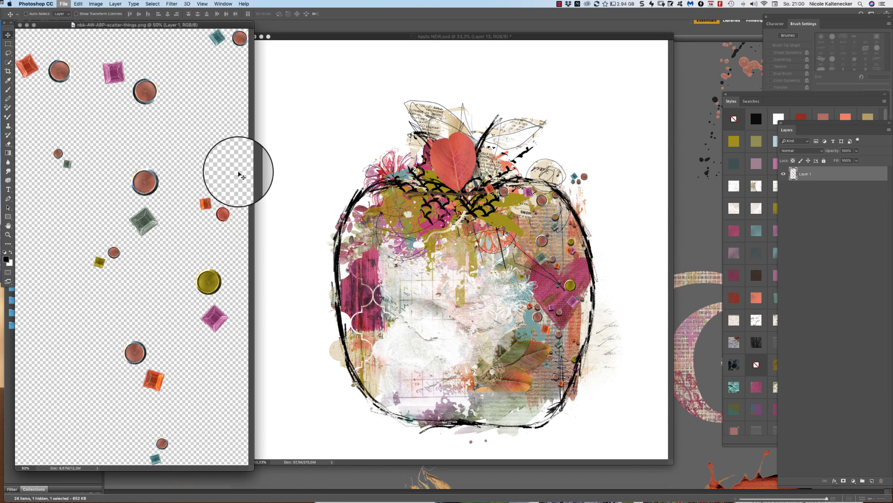
Open nbk-AW-ABP-quadrefoil2.png from Bridge, place it behind the apple's upper right as the lowest layer above the Background, and close the source
click(234, 119)
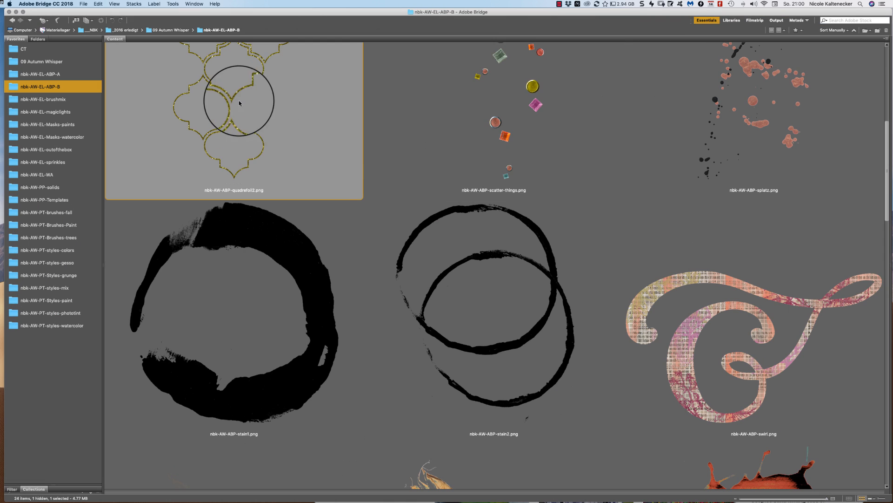
double_click(239, 100)
drag(217, 149, 551, 169)
key(super+shift+bracketleft)
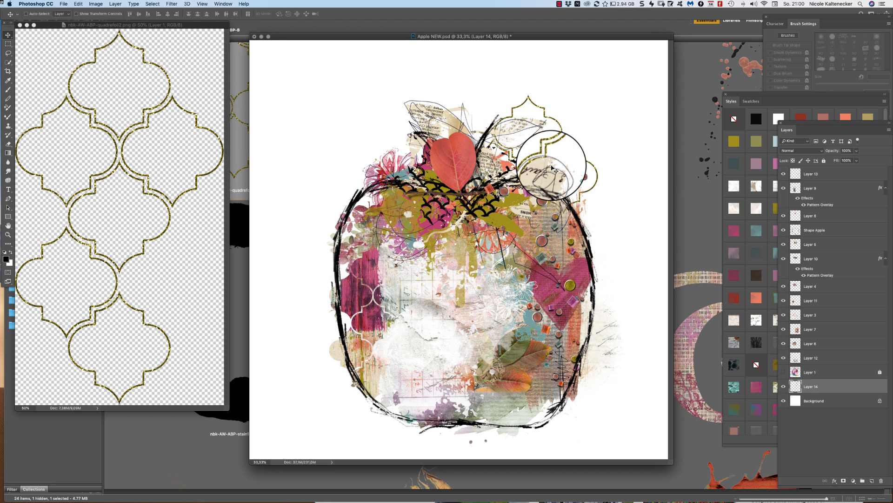
click(149, 243)
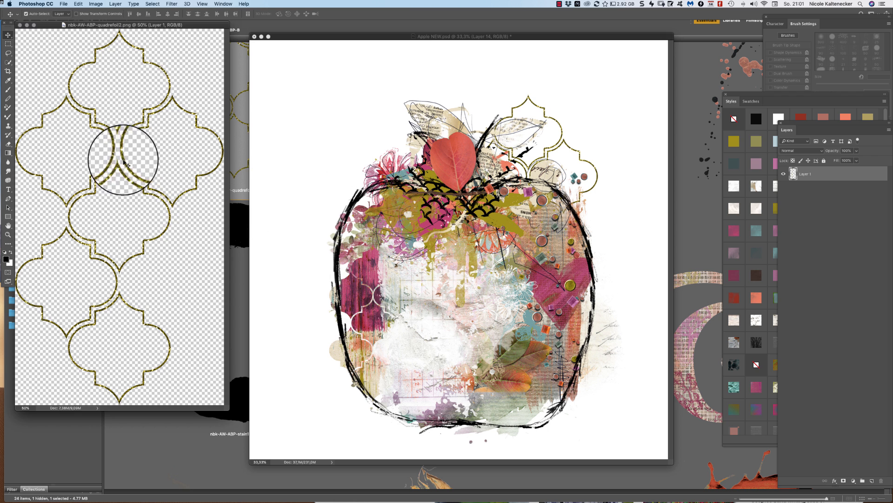
click(12, 17)
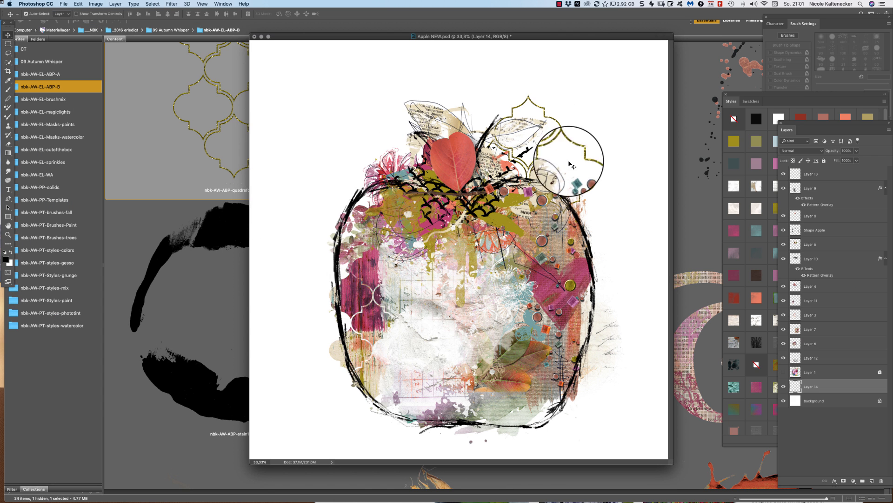
Rotate the red leaf on Layer 8 counterclockwise and raise it above the apple's top
drag(370, 37, 374, 39)
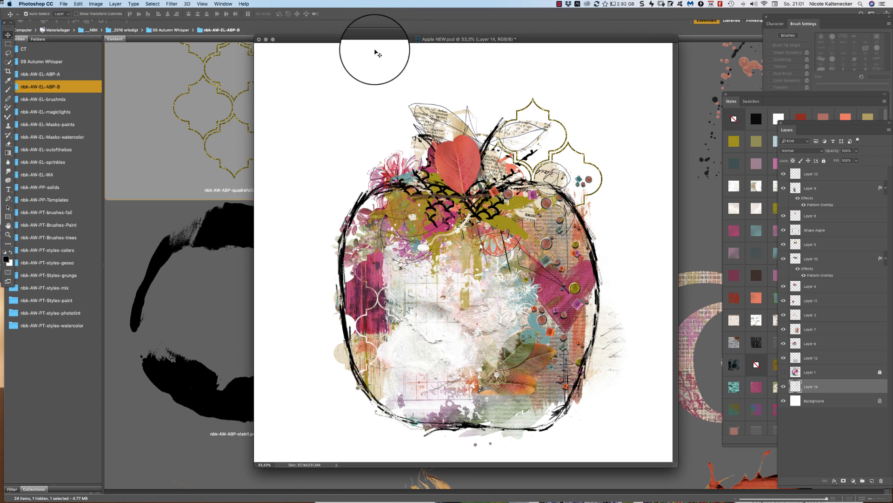
drag(529, 399, 324, 234)
mouse_move(472, 165)
mouse_down()
mouse_move(464, 159)
mouse_move(475, 153)
mouse_up()
key(ctrl+t)
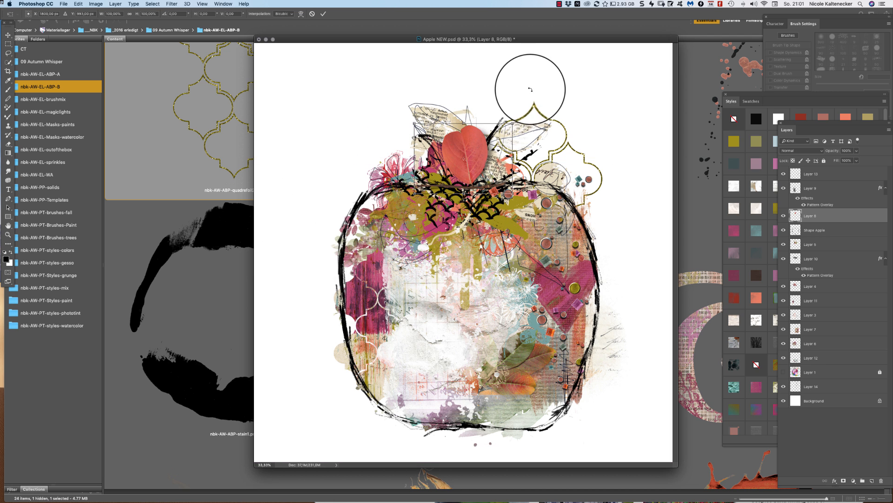
drag(505, 104, 453, 94)
drag(476, 180, 468, 144)
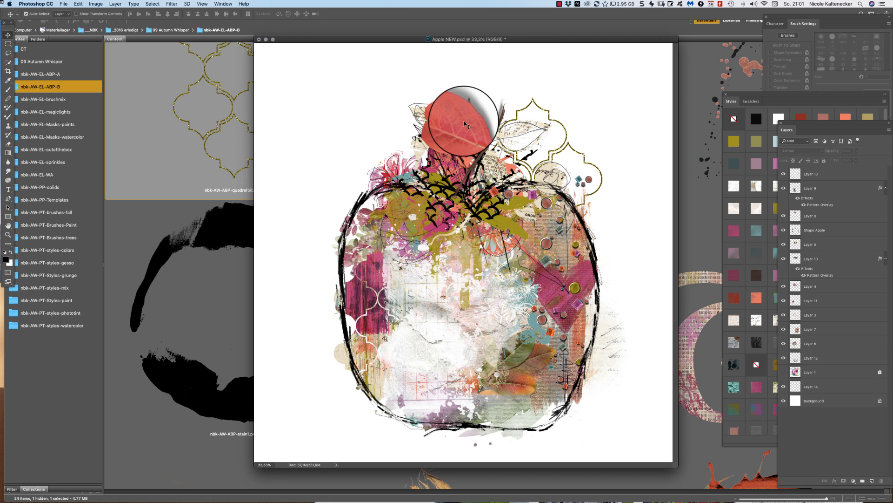
Turn the red leaf out to the right of the stem and rearrange the Layer 5 artwork lower on the apple's top
drag(544, 181, 390, 242)
drag(468, 171, 476, 170)
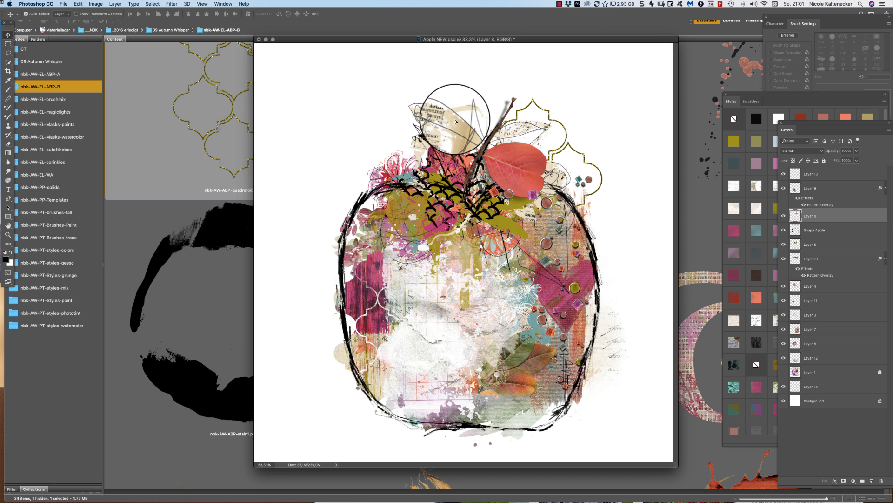
drag(456, 122, 445, 145)
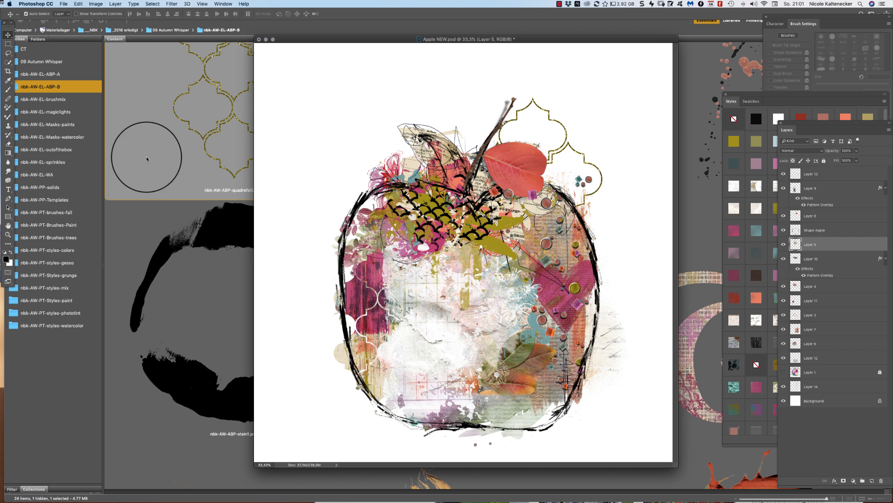
Switch to Adobe Bridge, look back through nbk-AW-EL-ABP-B and browse the nbk-AW-EL-ABP-A folder to its flower elements
click(248, 218)
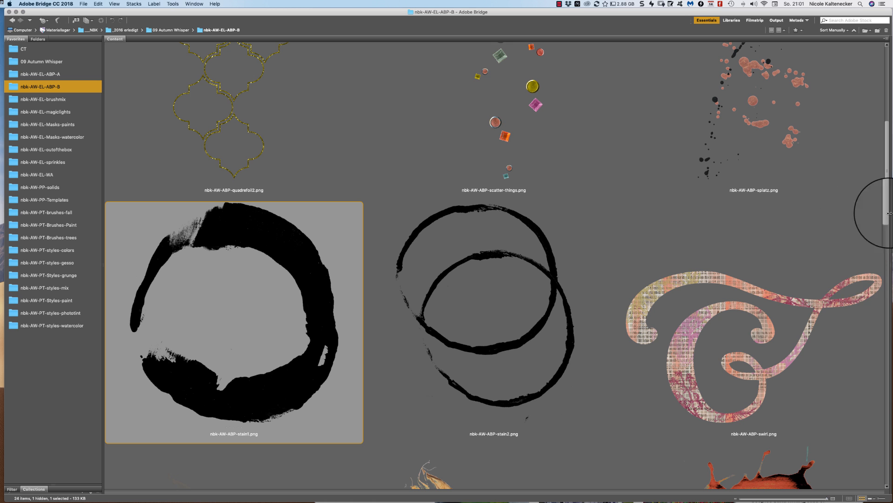
drag(887, 184, 777, 254)
scroll(776, 253, up, 15)
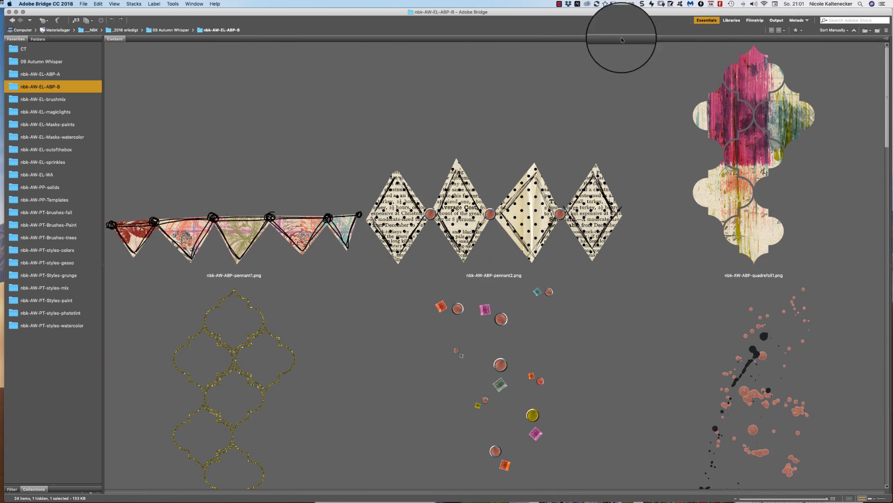
click(69, 75)
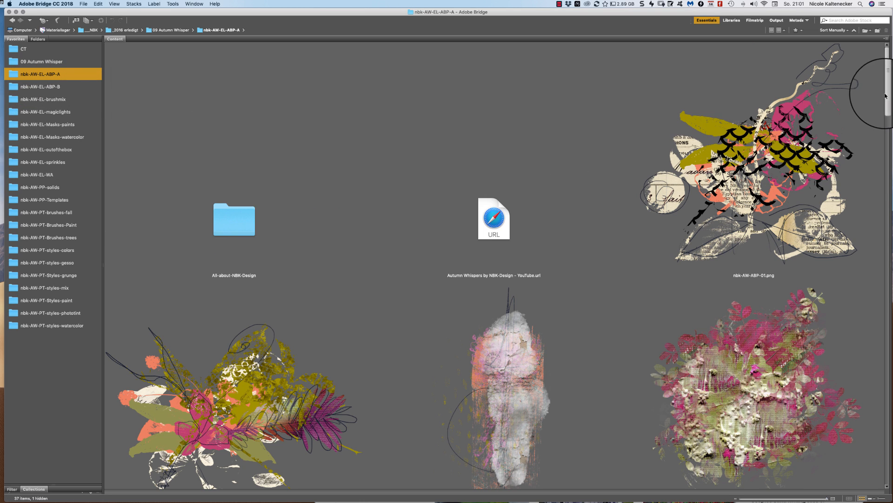
drag(886, 96, 797, 215)
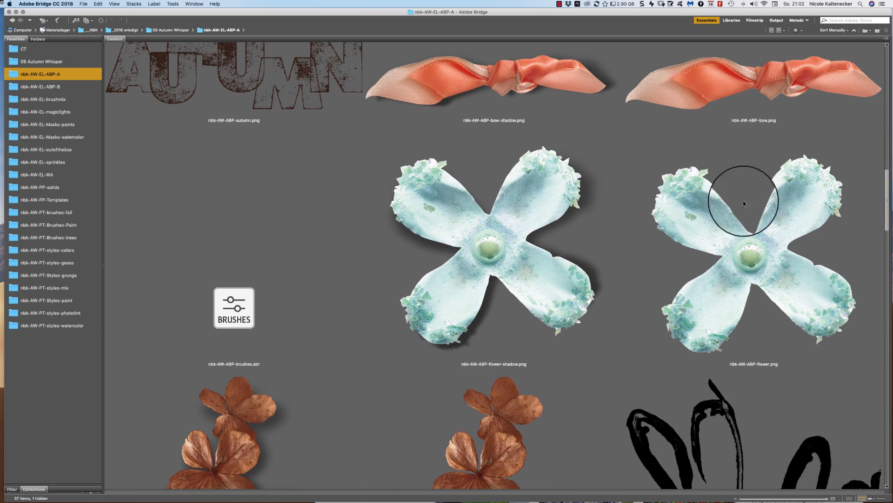
Try out nbk-AW-ABP-flower-shadow.png on the middle of the apple, delete its layer and close the source image
click(494, 235)
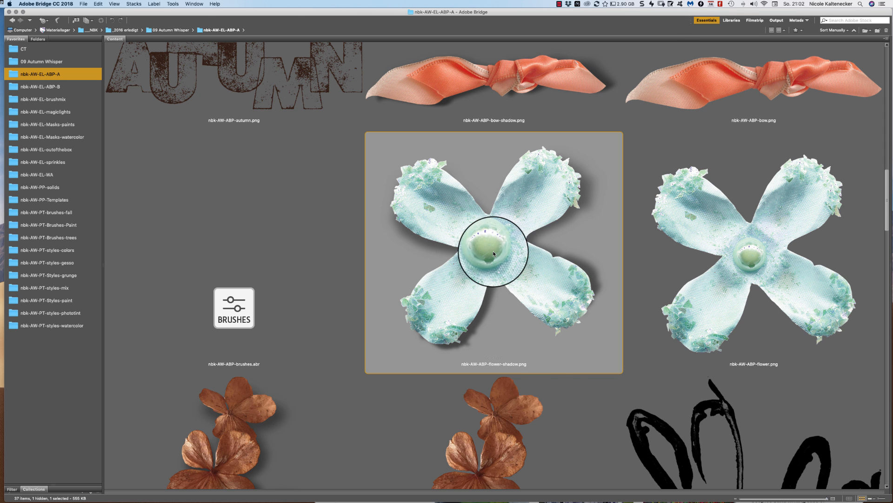
double_click(494, 254)
drag(186, 154, 431, 282)
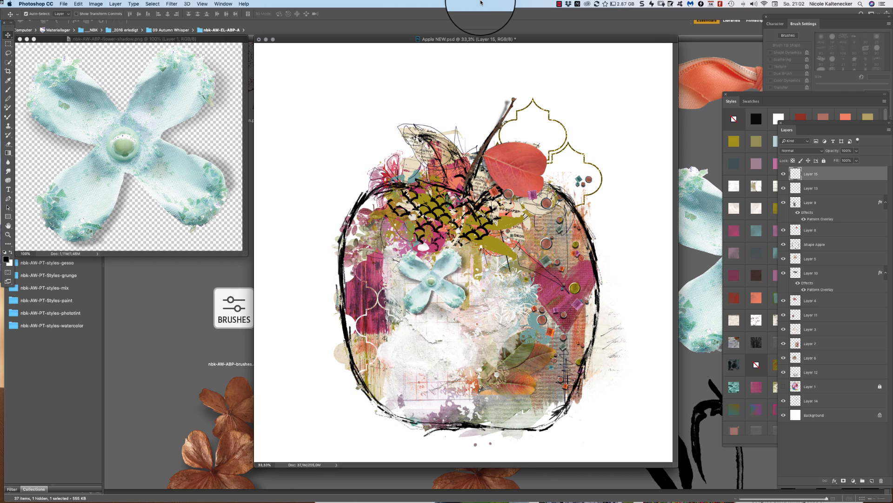
key(Delete)
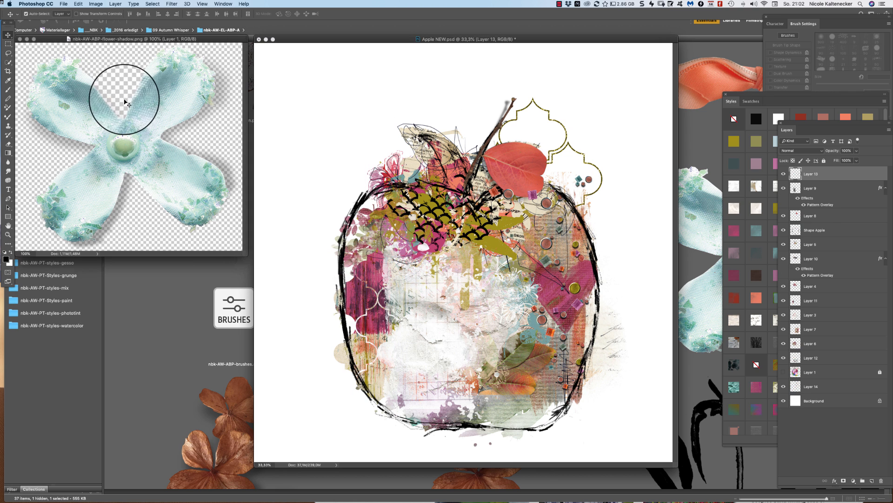
key(super+w)
Switch to Adobe Bridge, browse nbk-AW-EL-ABP-A, open nbk-AW-ABP-hearts.png and copy the hearts into the apple document
click(152, 175)
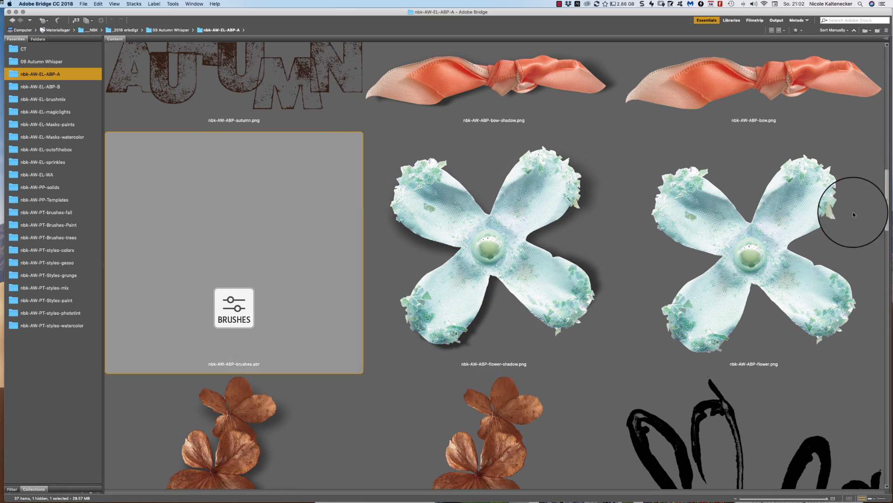
scroll(886, 187, down, 6)
scroll(862, 247, up, 2)
drag(828, 210, 687, 201)
drag(375, 183, 490, 303)
Scale down the black hearts and position them over the apple's lower middle, and close the hearts source image
key(super+t)
drag(528, 252, 492, 282)
right_click(404, 324)
click(426, 413)
drag(455, 335, 467, 328)
drag(509, 246, 517, 263)
drag(472, 328, 465, 362)
key(Return)
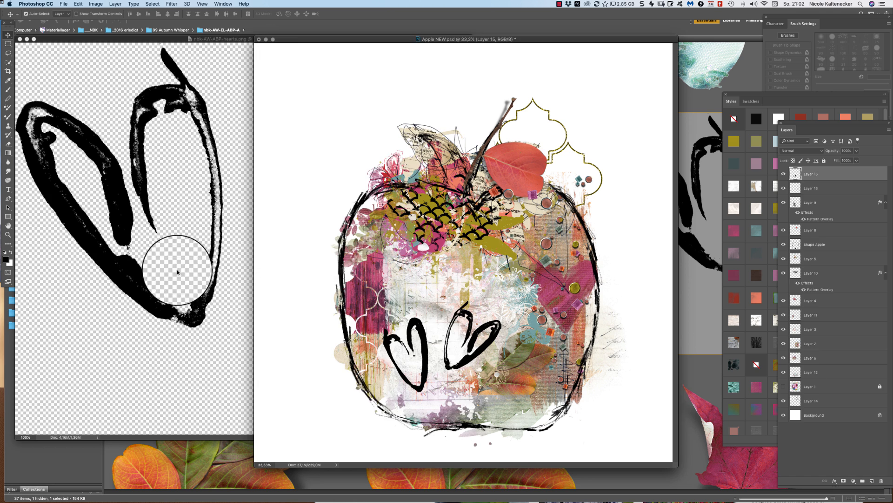
click(177, 271)
key(super+w)
Select Layer 13 and choose the Brush tool with the nbk-Autumn-whisper-PT-pastel-watercolor two-color brush at 90 px
click(822, 187)
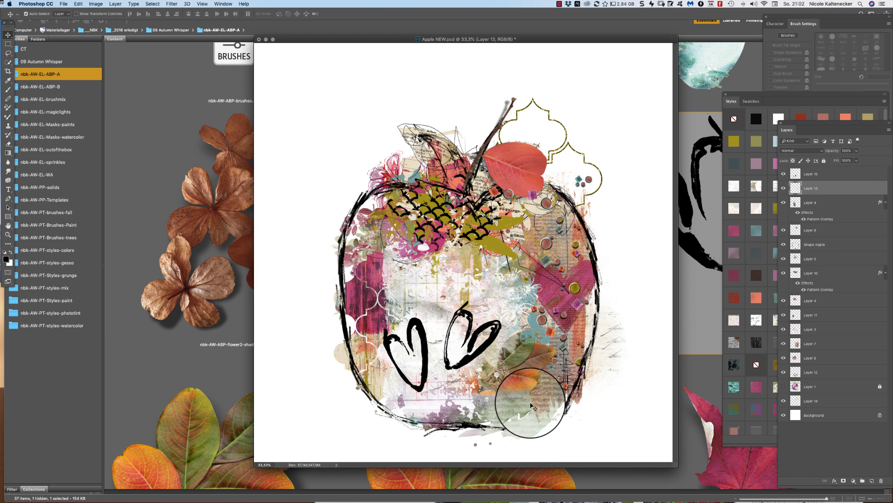
click(8, 92)
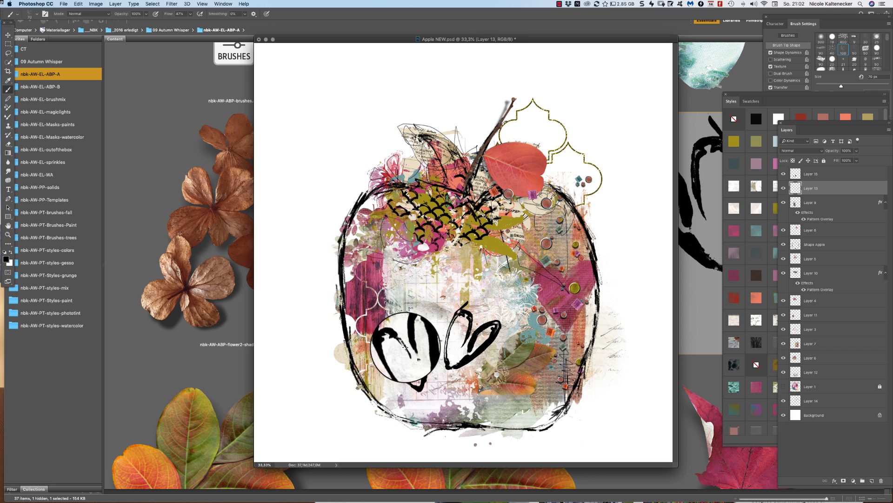
right_click(475, 315)
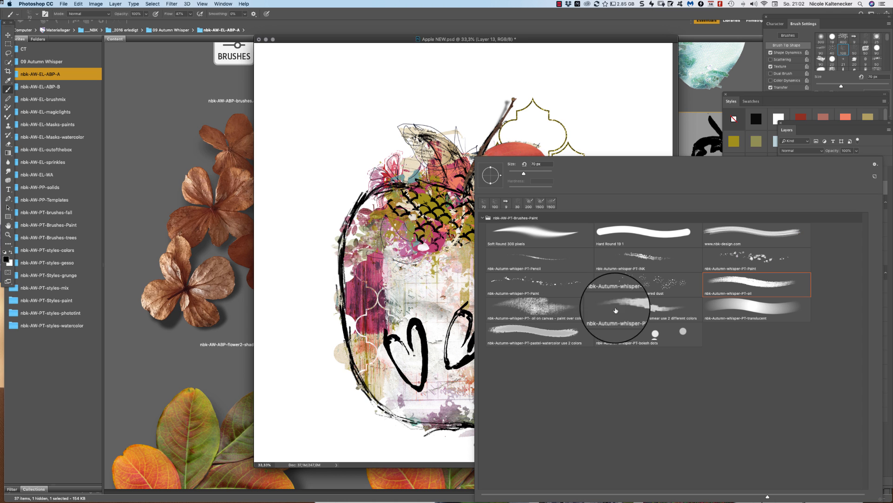
click(556, 333)
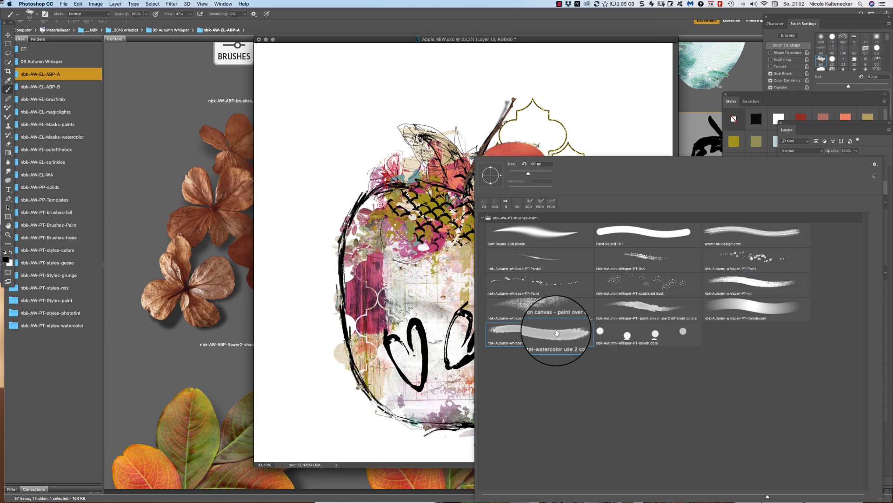
double_click(555, 333)
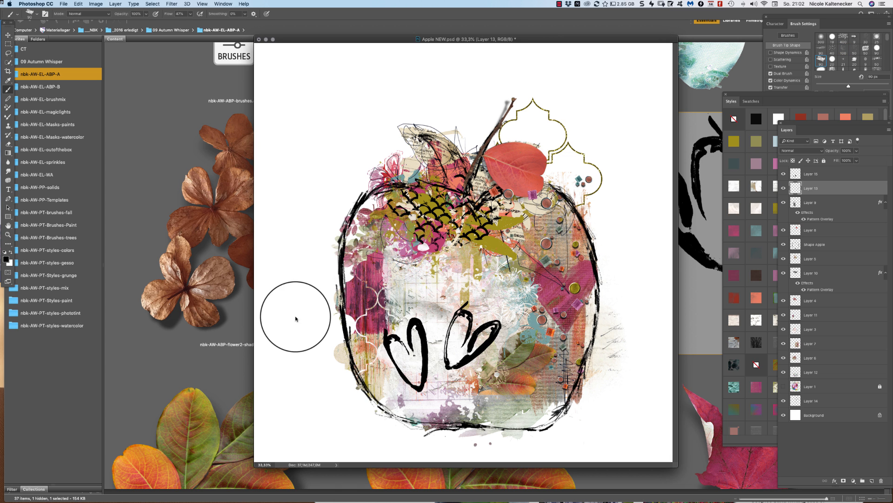
right_click(440, 306)
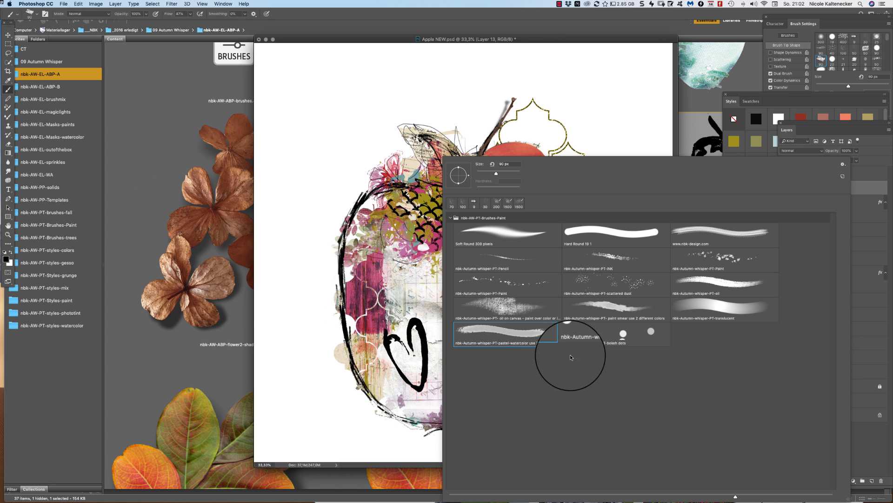
double_click(537, 339)
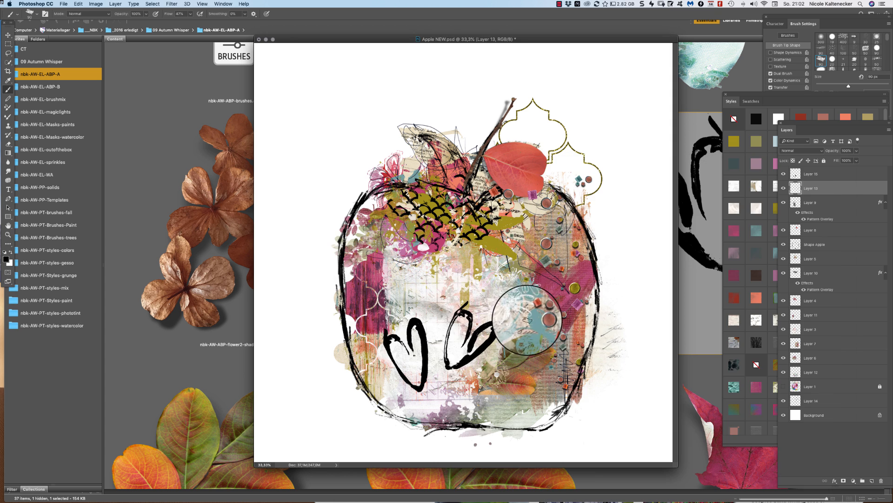
Set the foreground color to the mauve-pink swatch and the background color to the teal swatch 70a0a0
click(6, 259)
click(751, 101)
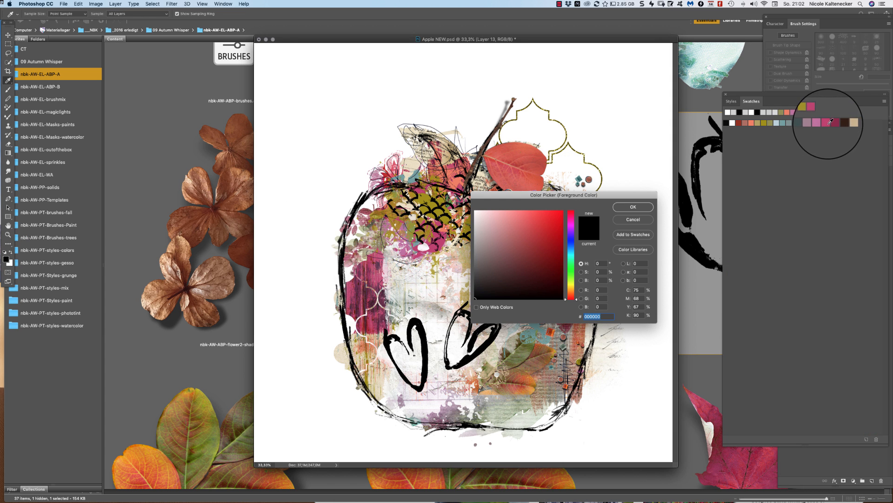
click(634, 206)
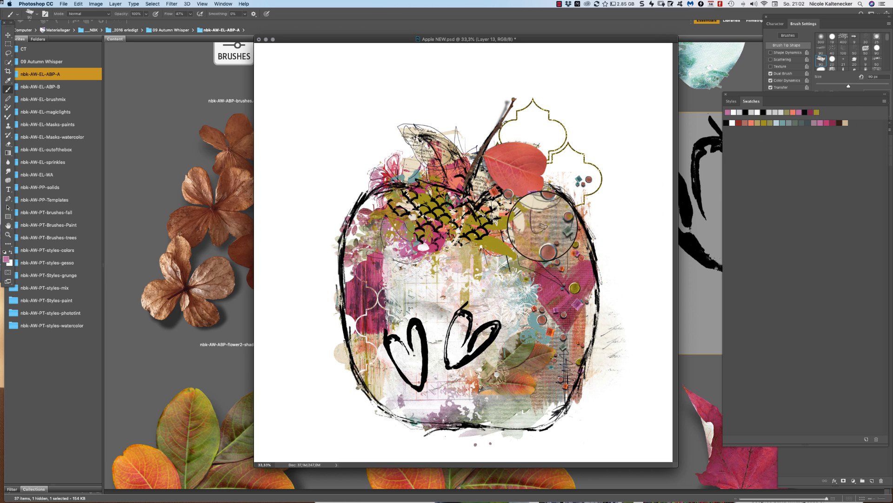
click(10, 263)
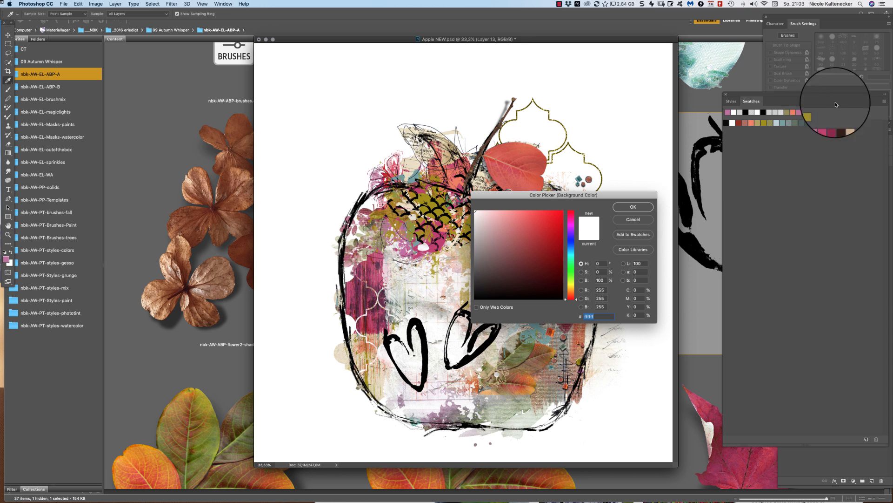
click(784, 123)
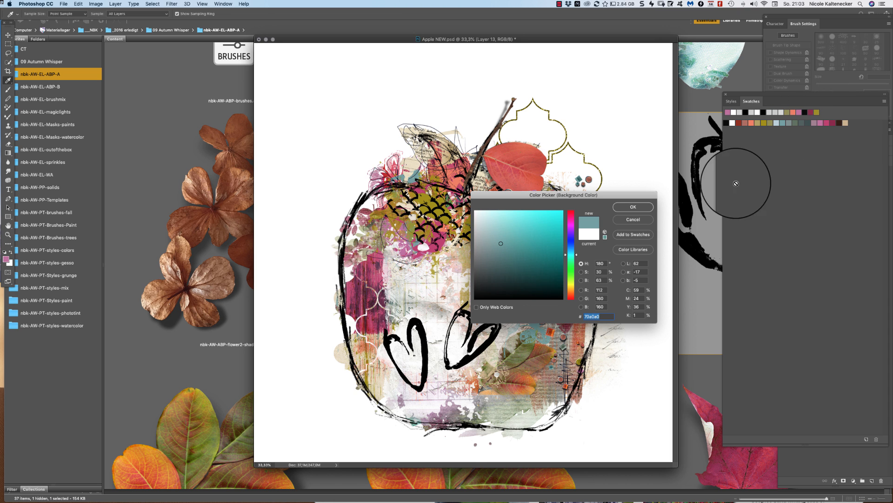
click(633, 206)
Paint the insides of both black heart outlines with mauve watercolor strokes
mouse_move(409, 338)
mouse_down()
mouse_move(400, 365)
mouse_move(407, 362)
mouse_move(397, 341)
mouse_move(405, 366)
mouse_move(392, 344)
mouse_move(412, 378)
mouse_move(405, 361)
mouse_move(416, 353)
mouse_move(417, 364)
mouse_move(416, 331)
mouse_move(414, 386)
mouse_move(393, 352)
mouse_move(419, 377)
mouse_up()
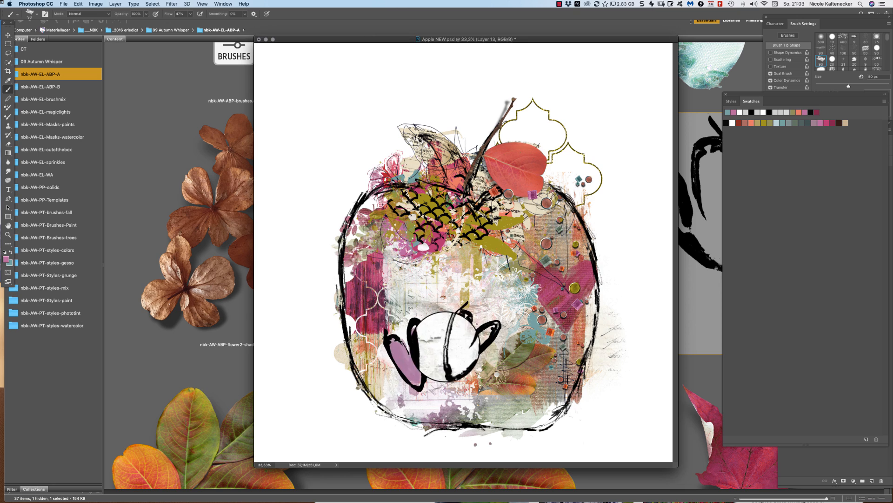
scroll(446, 347, up, 3)
drag(373, 321, 379, 419)
mouse_move(475, 277)
mouse_down()
mouse_move(451, 346)
mouse_move(485, 278)
mouse_move(461, 378)
mouse_move(499, 278)
mouse_move(467, 379)
mouse_move(493, 346)
mouse_move(487, 370)
mouse_move(562, 300)
mouse_move(499, 350)
mouse_move(551, 313)
mouse_move(508, 343)
mouse_move(478, 318)
mouse_move(474, 294)
mouse_move(465, 382)
mouse_up()
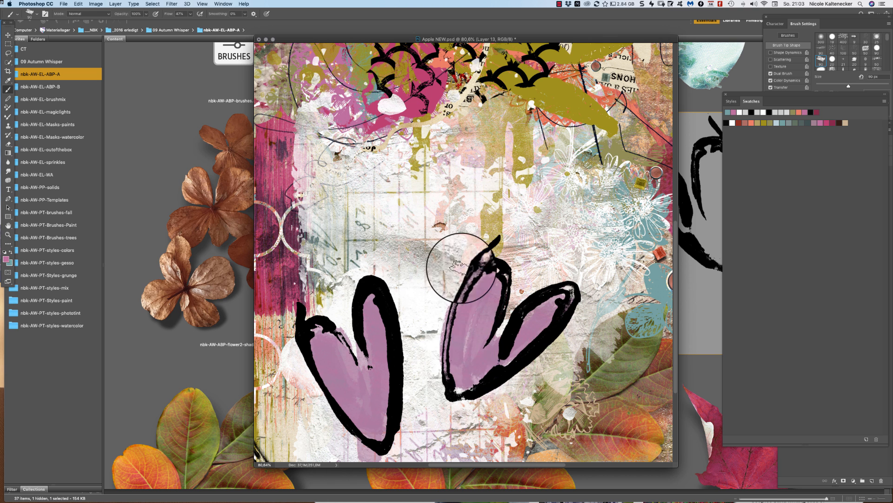
Set the background color to the red swatch 903020 and brush reddish-pink shading along the inner edges of both hearts
click(12, 264)
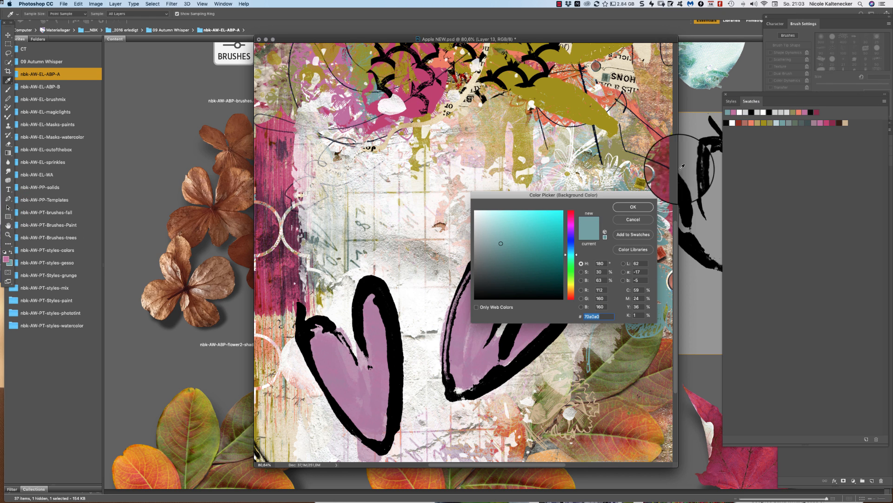
click(739, 123)
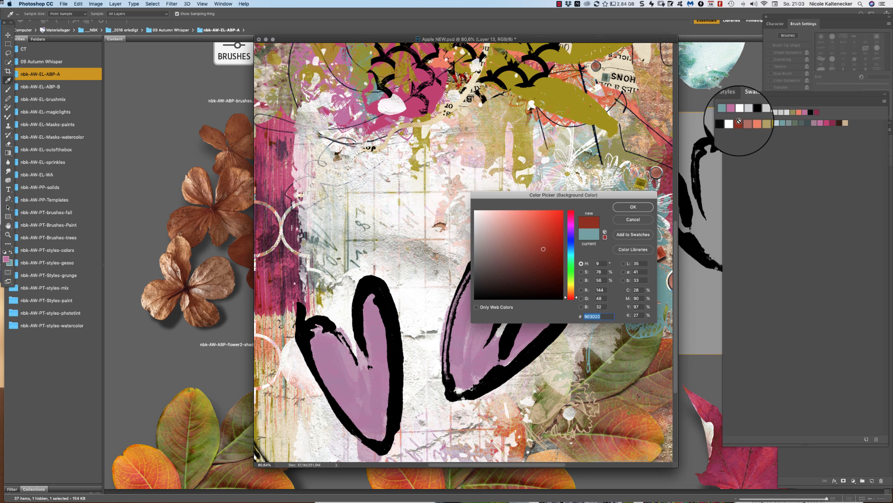
click(644, 209)
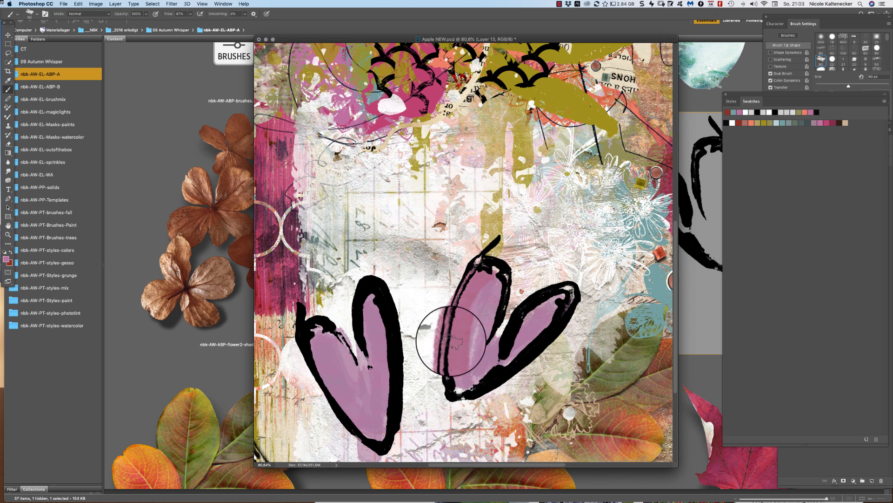
mouse_move(373, 303)
mouse_down()
mouse_move(386, 422)
mouse_move(392, 303)
mouse_move(388, 359)
mouse_move(385, 329)
mouse_up()
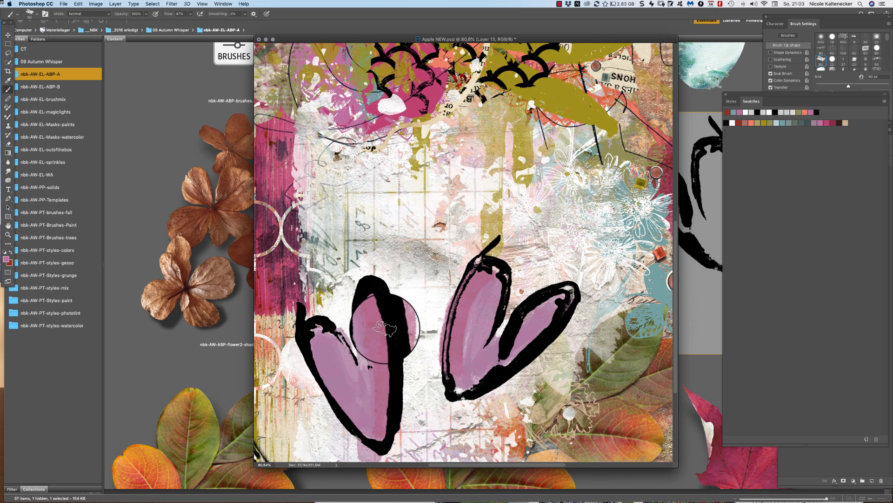
click(367, 100)
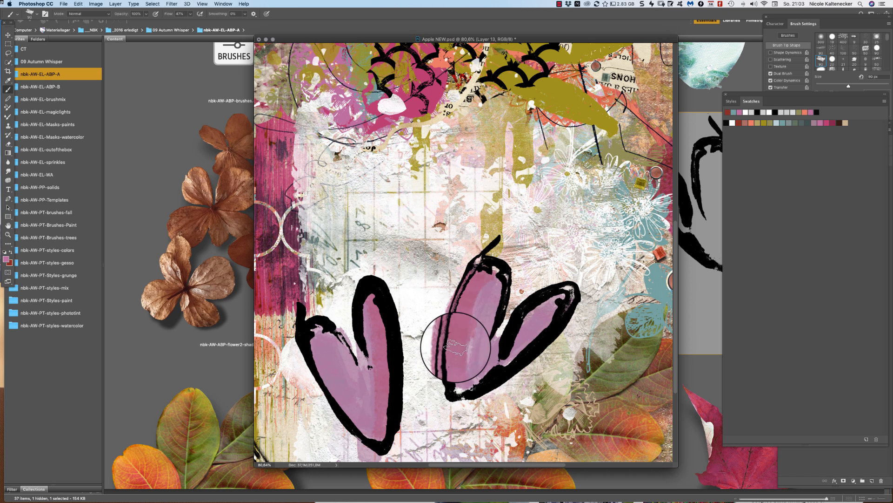
Reduce the brush to 45 px and deepen the edge shading of both hearts with dark crimson strokes
key(bracketleft)
key(bracketleft)
key(bracketleft)
key(bracketleft)
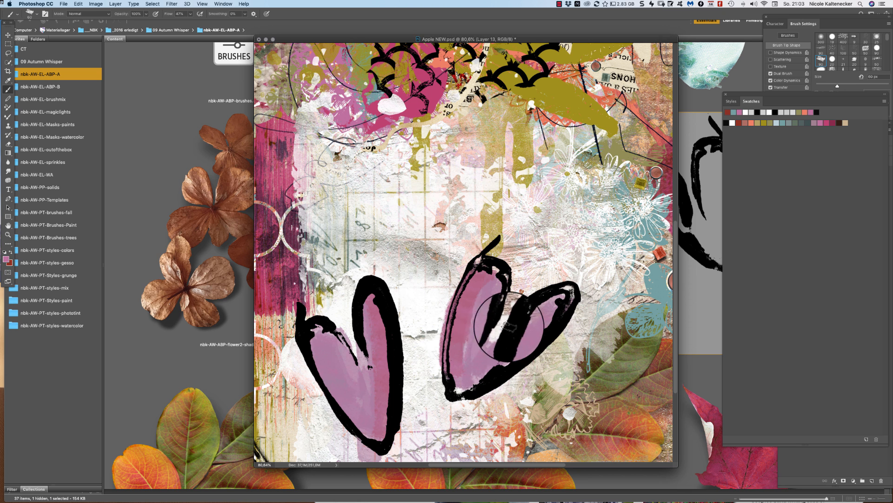
key(super+z)
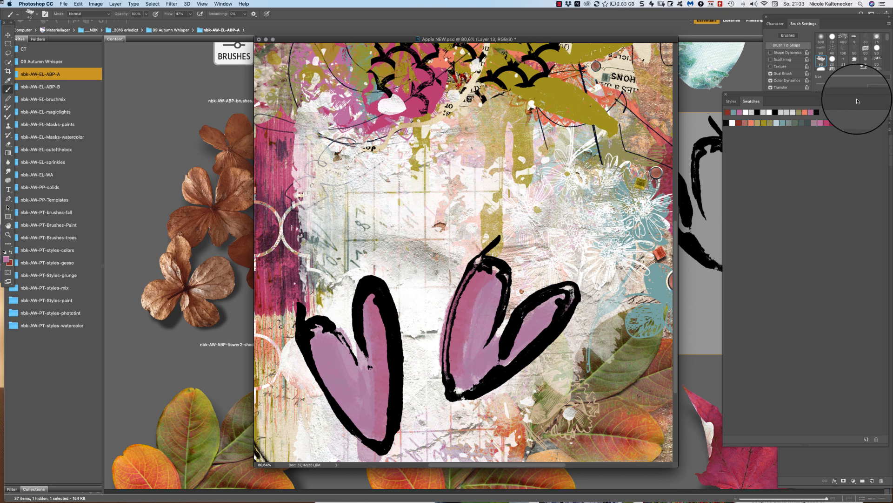
mouse_move(489, 316)
mouse_down()
mouse_move(508, 333)
mouse_move(486, 274)
mouse_move(466, 299)
mouse_move(479, 270)
mouse_move(454, 341)
mouse_move(462, 299)
mouse_move(456, 398)
mouse_up()
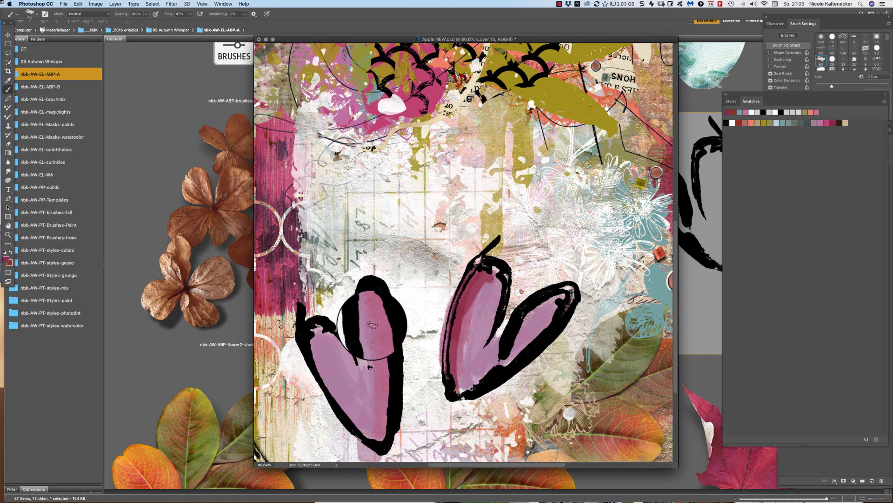
drag(373, 303, 386, 409)
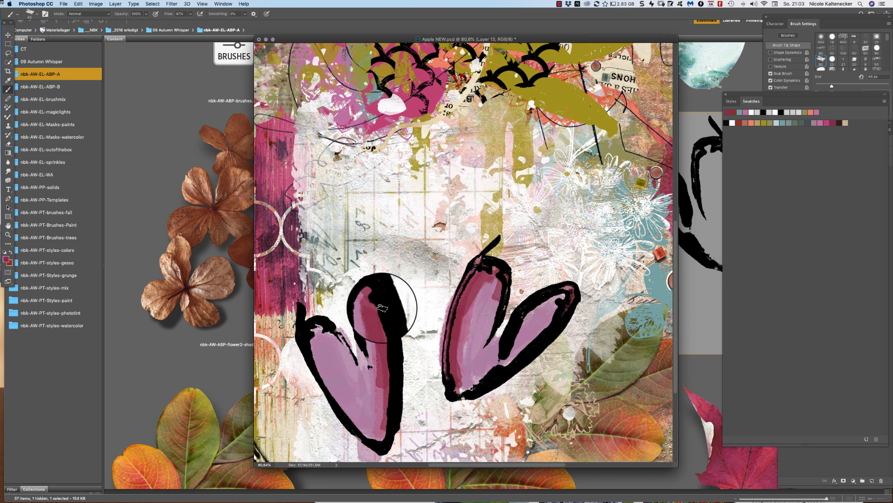
Switch to the nbk-Autumn-whisper-PT-Pencil brush at 9 px and draw thin white highlights inside both hearts
right_click(566, 256)
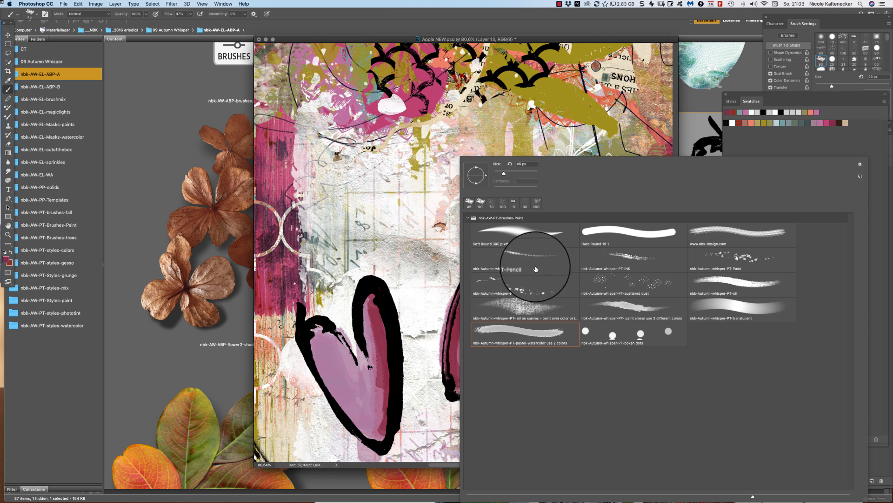
double_click(520, 257)
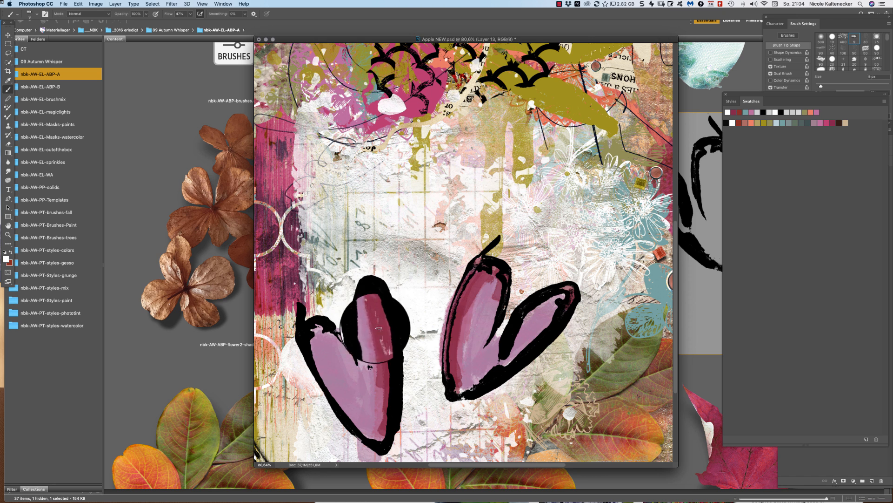
click(541, 315)
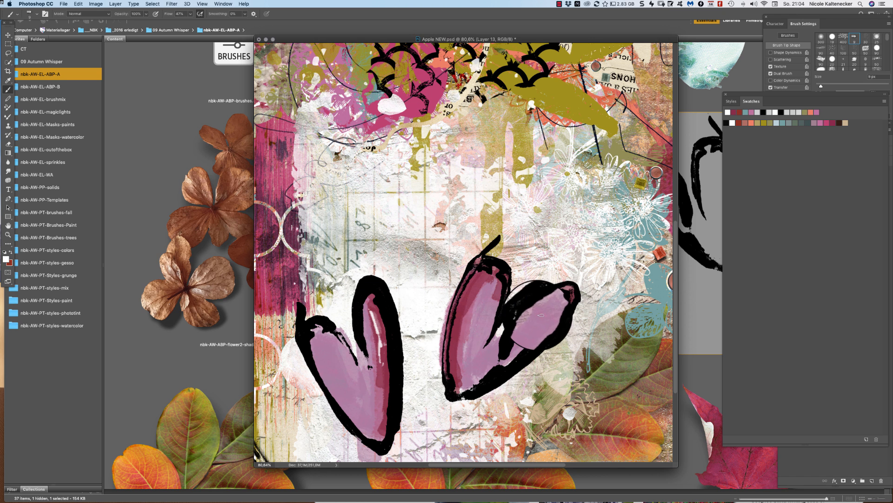
key(ctrl+z)
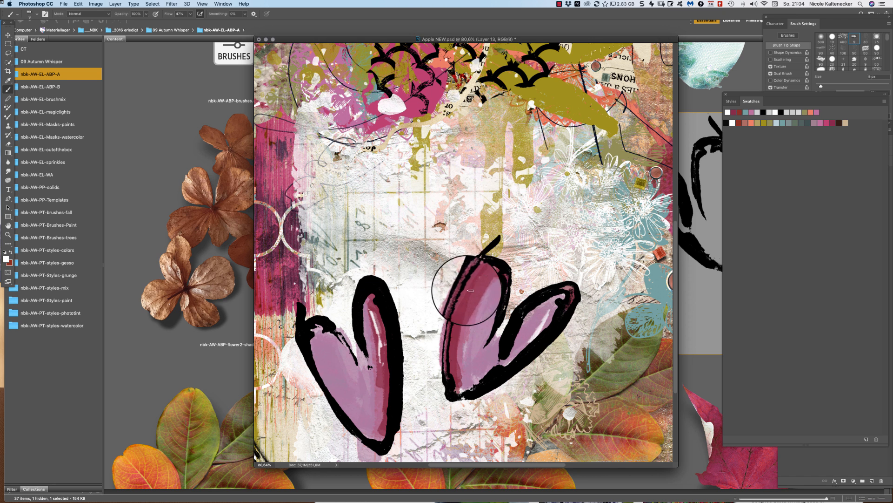
drag(475, 293, 458, 353)
click(347, 373)
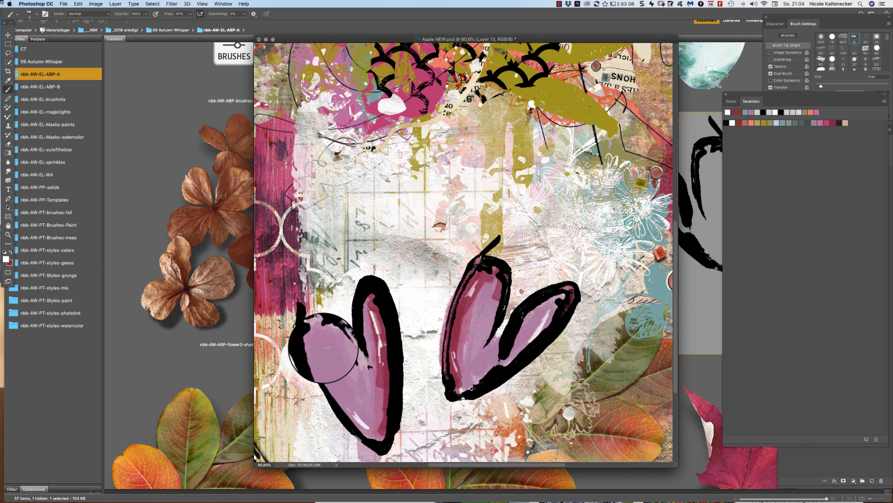
Finish brushing the white highlight on the outlined heart at the apple's lower left
drag(324, 346, 327, 359)
key(super+minus)
key(super+minus)
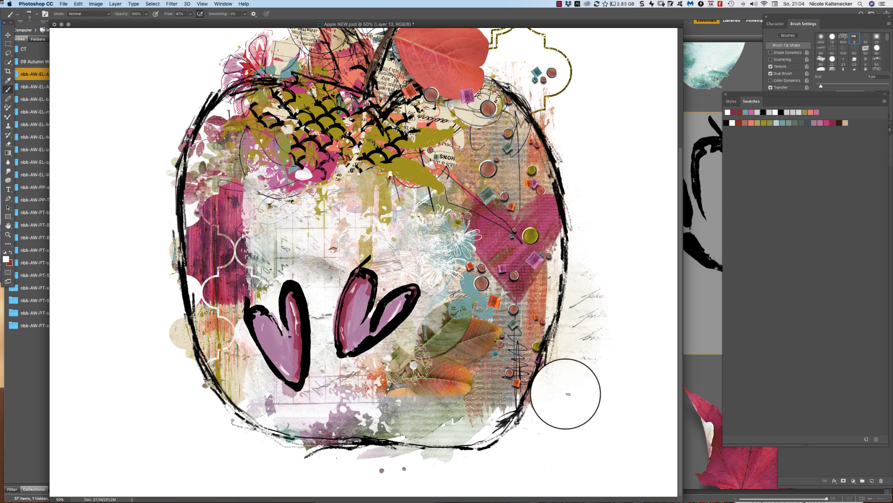
key(super+minus)
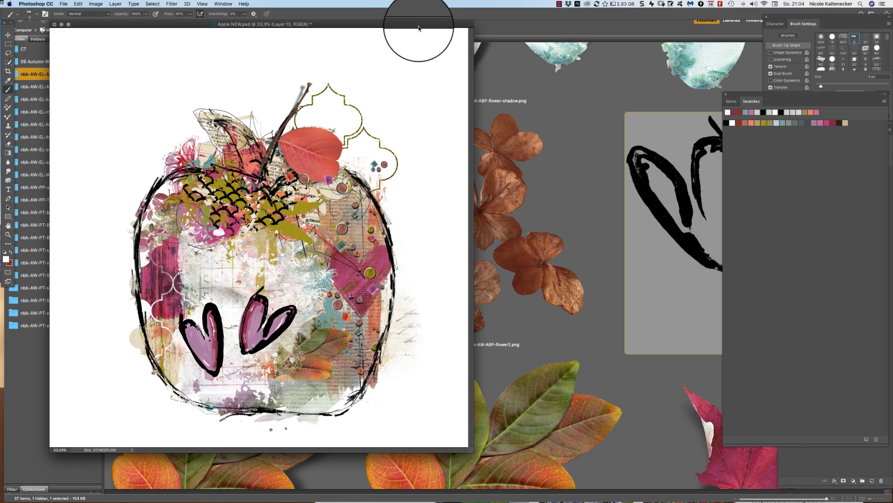
Rearrange the document and swatches windows to uncover the layer list, and add a new layer directly above Layer 9
drag(419, 28, 612, 59)
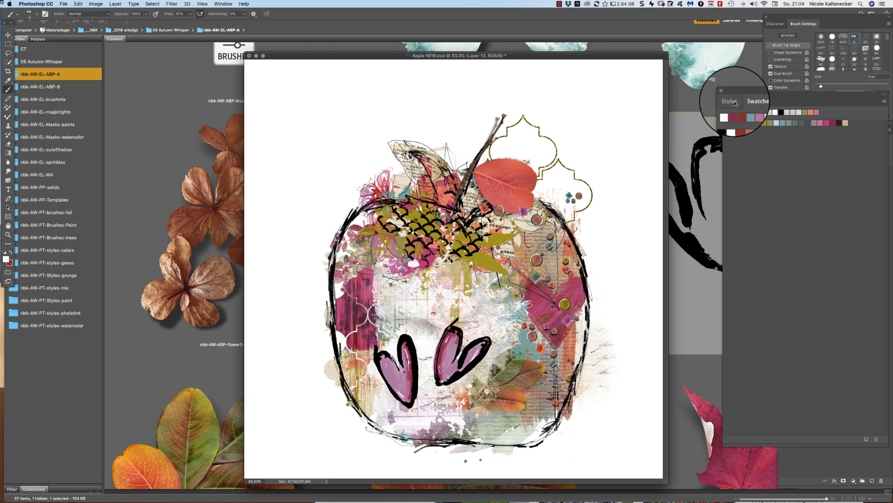
drag(755, 95, 648, 68)
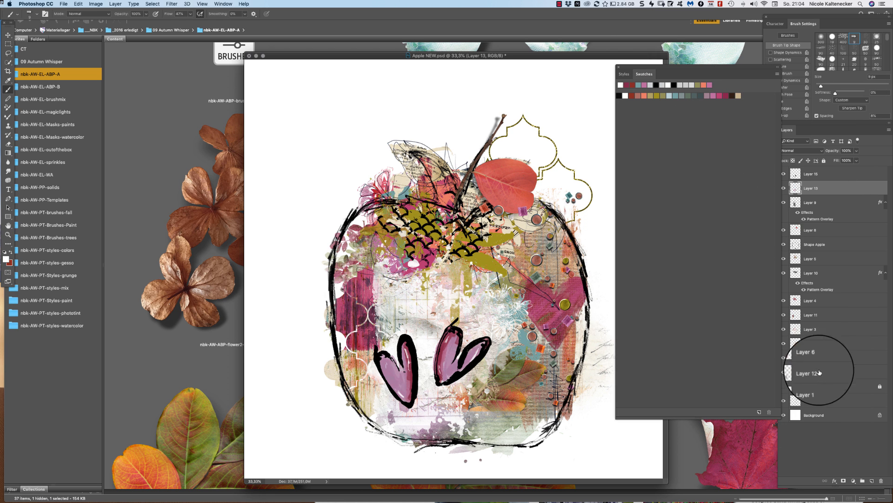
click(830, 315)
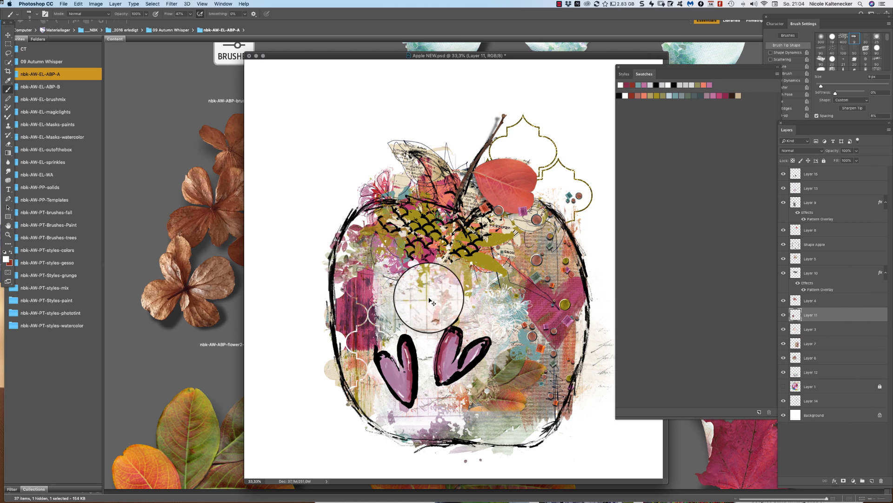
click(856, 205)
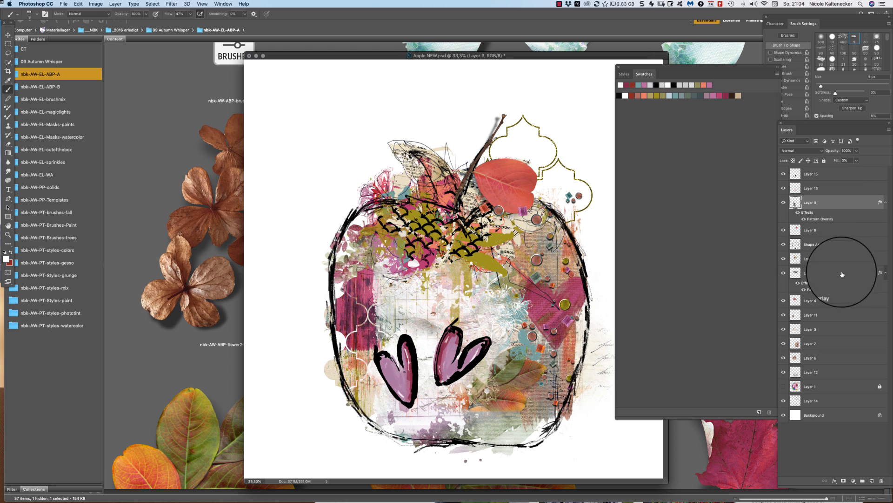
click(871, 479)
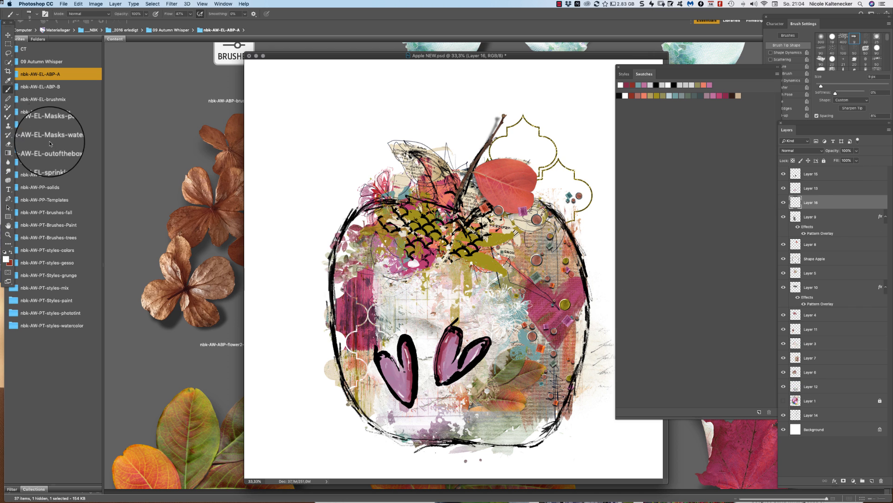
Paint the apple's centre with the oil on canvas brush at 400 px, and apply the cream-and-green textured pattern style to the layer
right_click(371, 271)
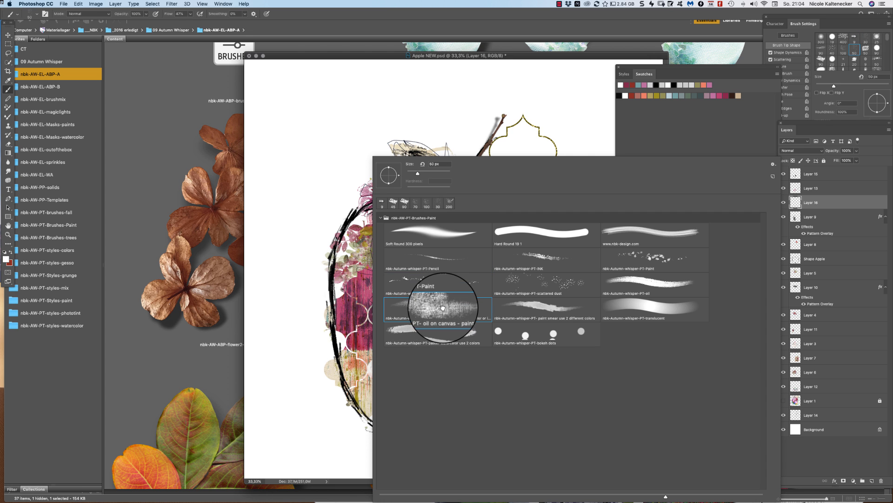
double_click(443, 308)
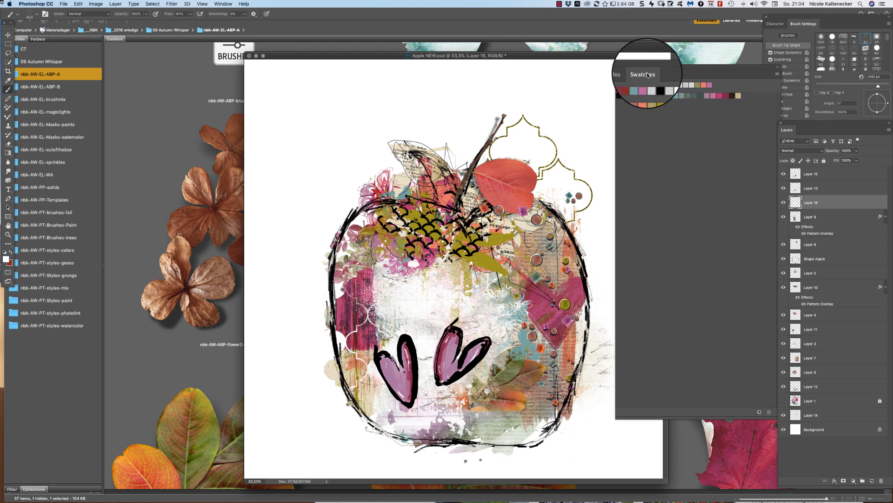
click(624, 75)
click(721, 287)
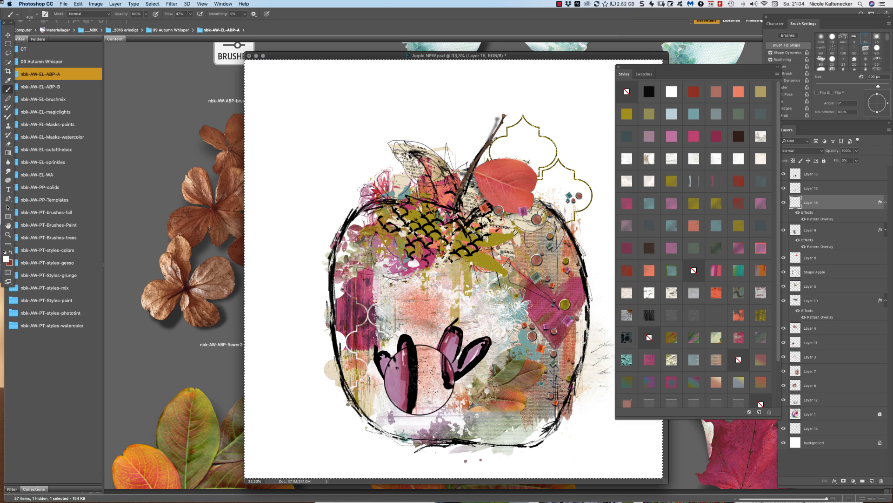
click(759, 249)
click(762, 275)
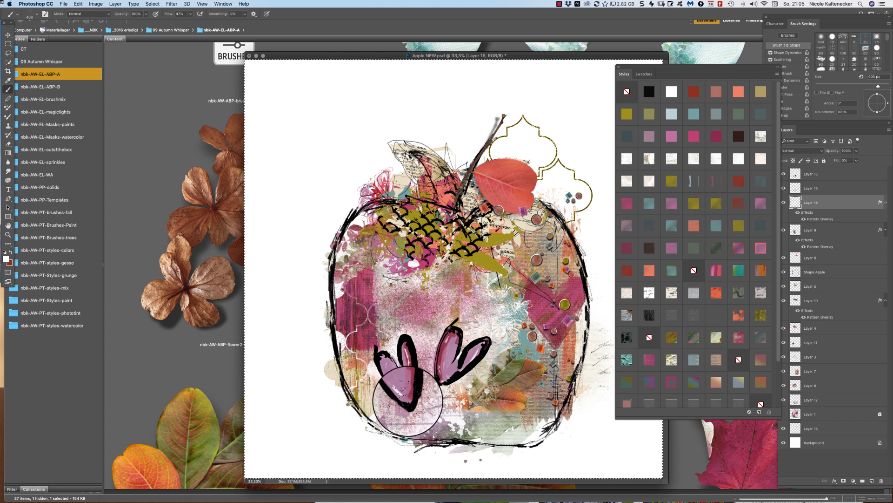
click(672, 360)
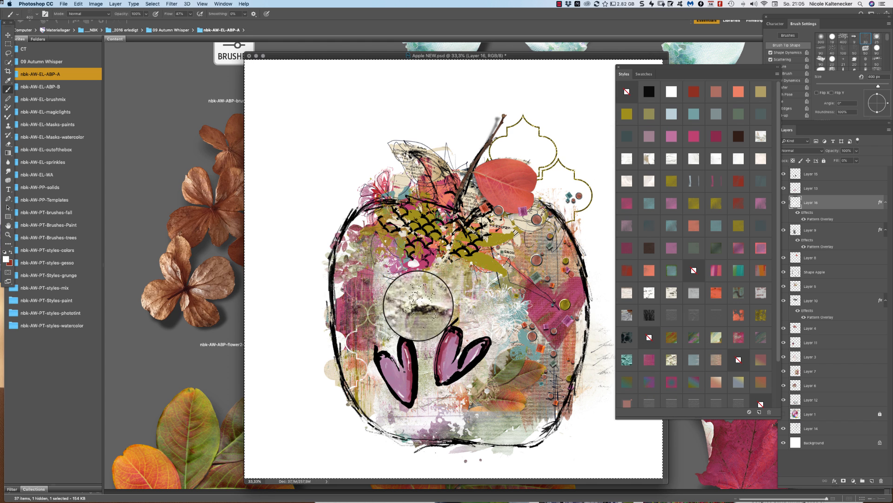
Create Layer 17, paint texture over the right half of the apple, and apply the teal textured pattern style
key(super+shift+n)
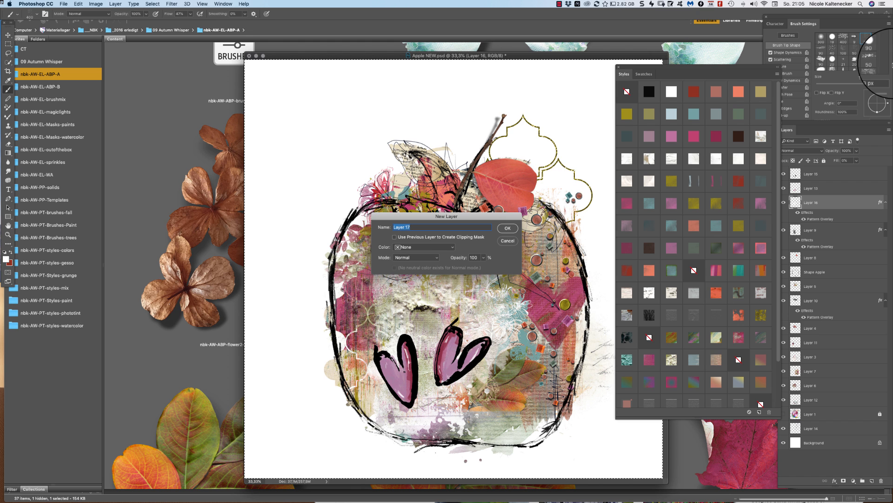
key(Return)
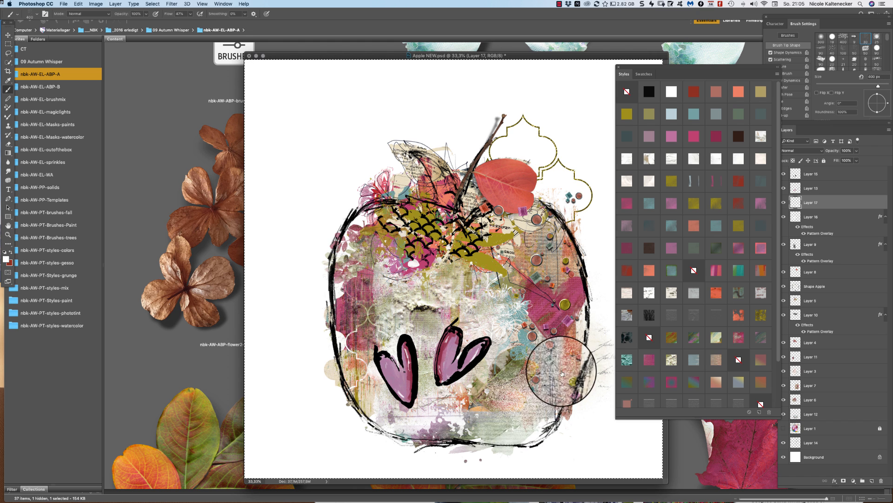
click(627, 359)
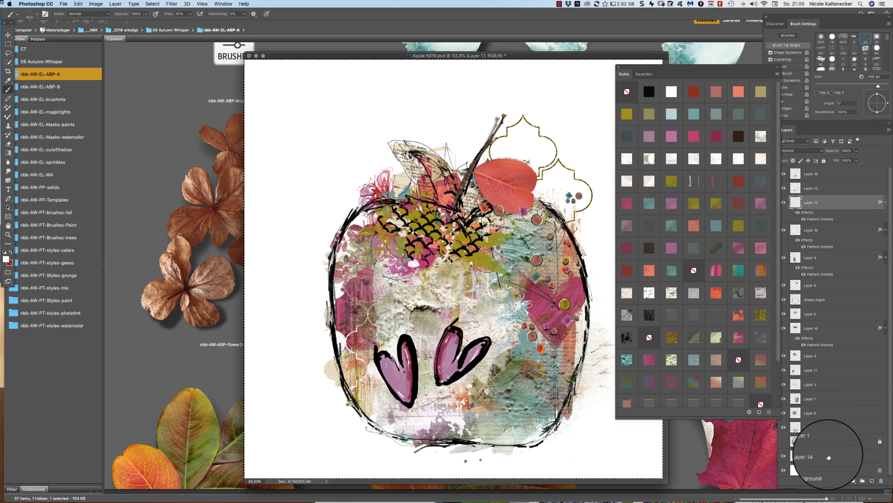
Add a new layer above Layer 1 and choose the Autumn-whisper paint smear brush, enlarged to 125 px
click(836, 442)
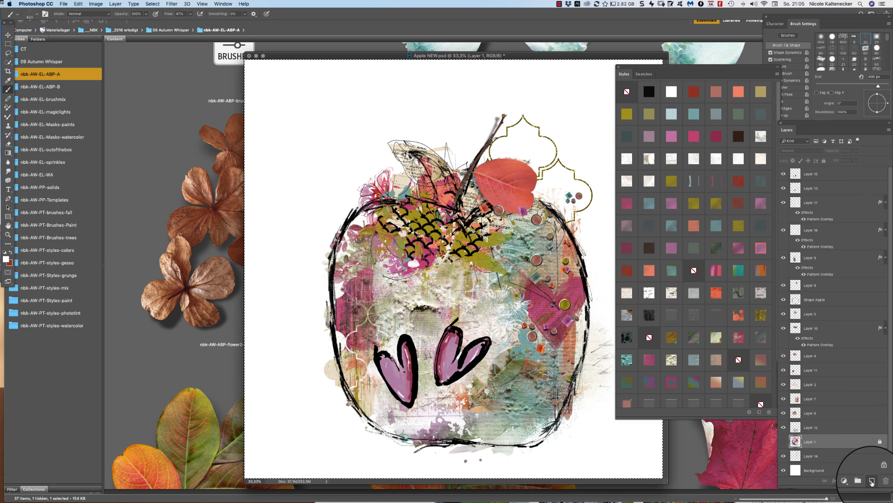
click(872, 482)
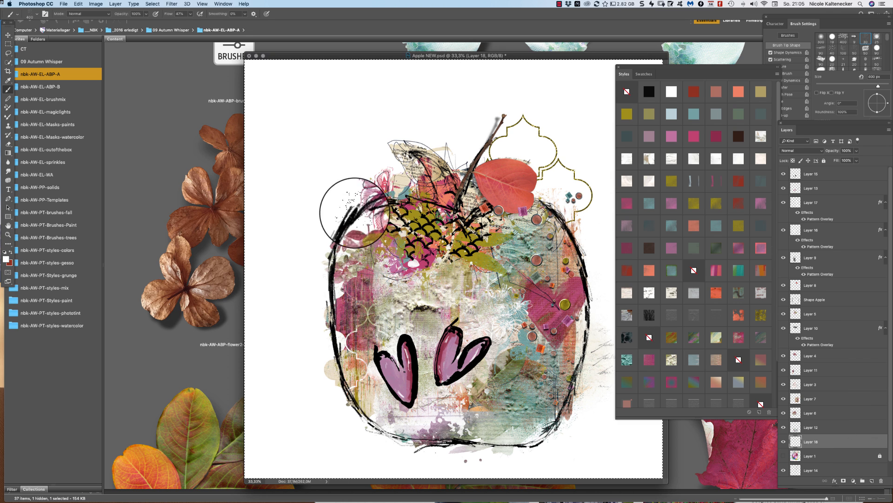
right_click(352, 287)
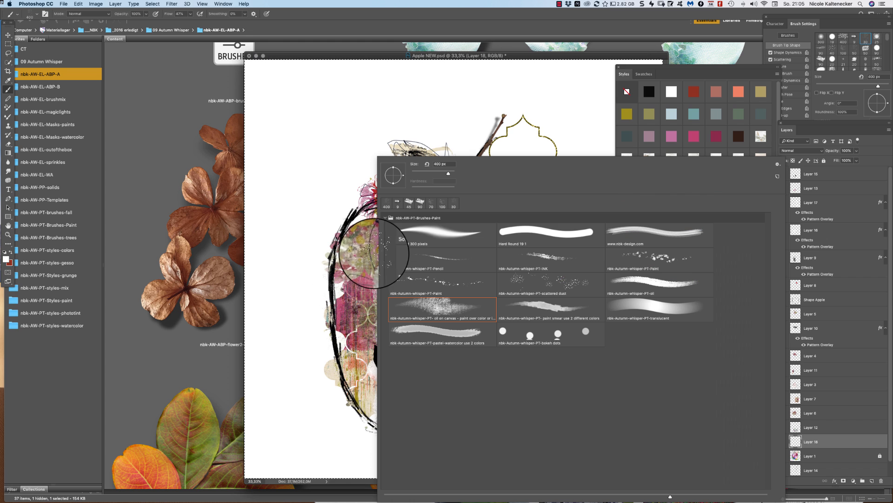
double_click(550, 310)
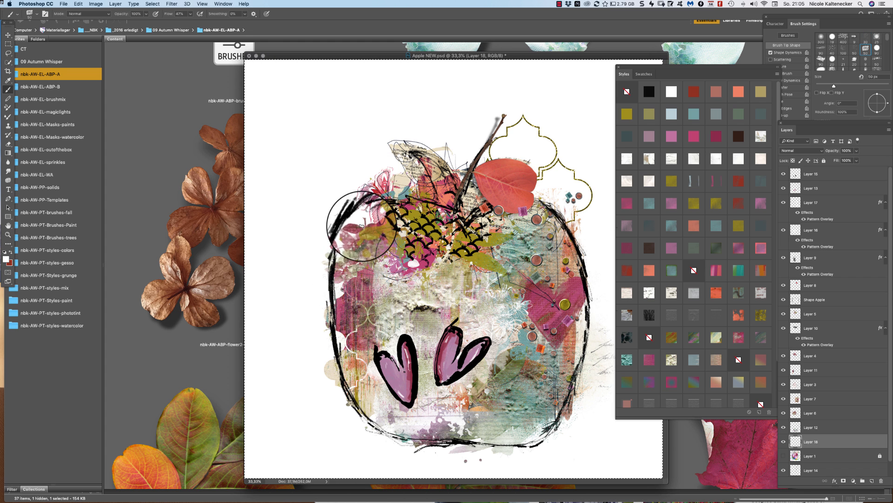
key(bracketright)
key(bracketright)
key(bracketright)
key(bracketright)
key(bracketright)
key(bracketright)
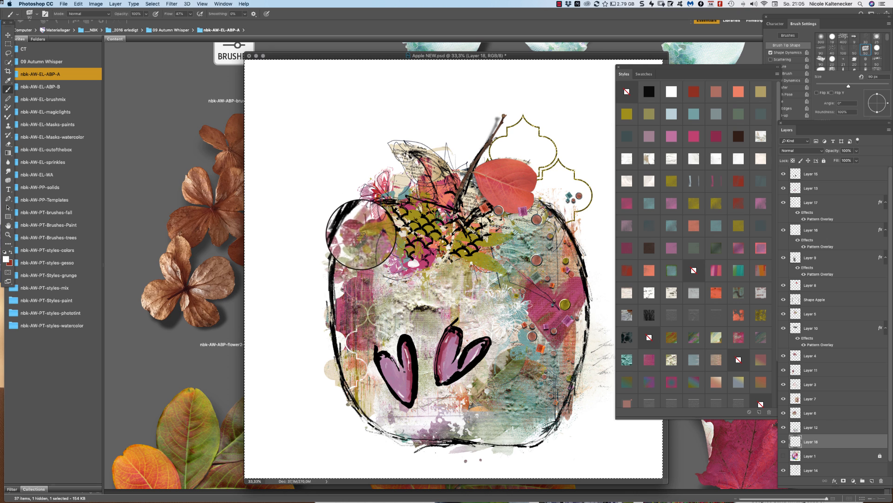
Brush paint smears inside the apple's left and lower edges, and apply the green-and-magenta pattern style to the layer
mouse_move(363, 228)
mouse_down()
mouse_move(356, 219)
mouse_move(321, 252)
mouse_move(329, 271)
mouse_move(319, 303)
mouse_up()
click(694, 336)
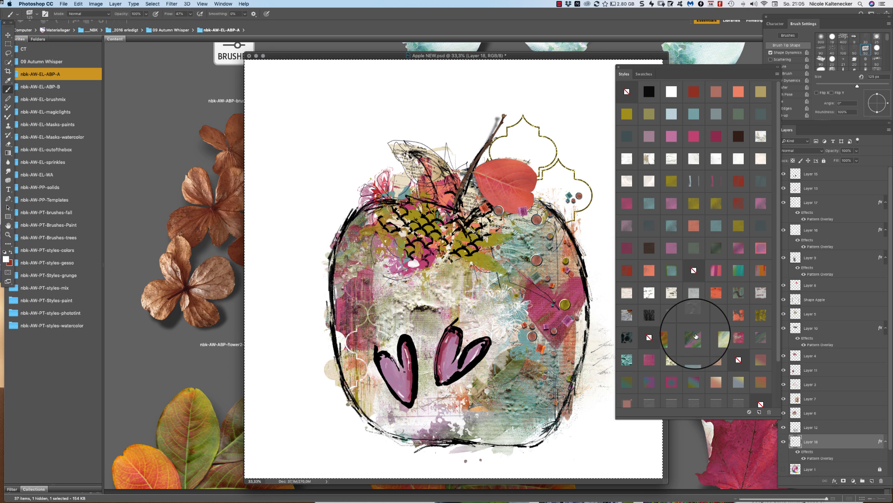
mouse_move(362, 263)
mouse_down()
mouse_move(343, 315)
mouse_move(343, 353)
mouse_move(343, 287)
mouse_move(376, 210)
mouse_up()
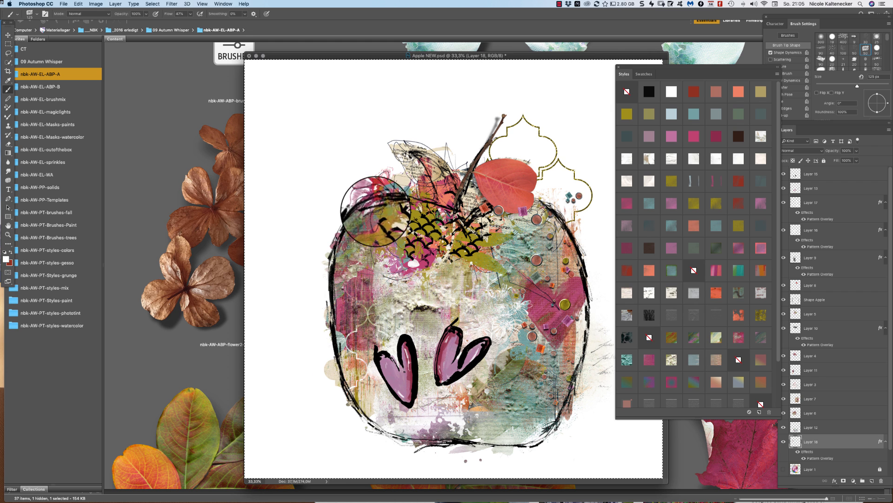
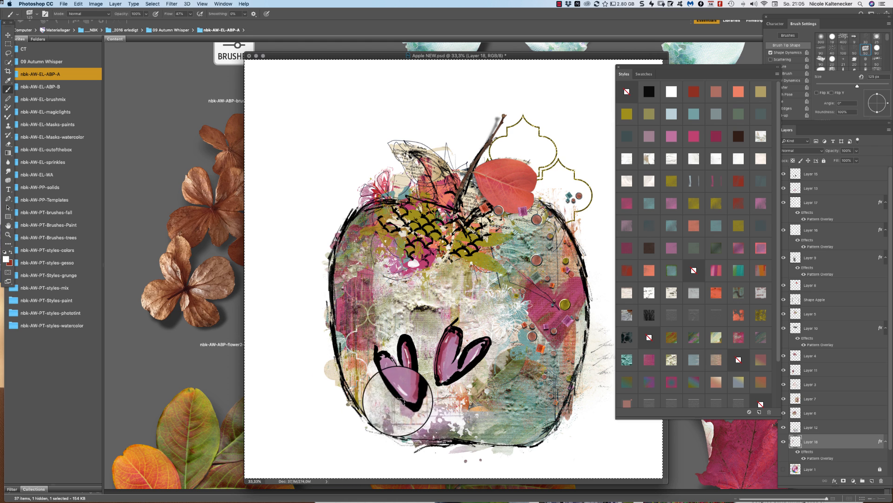
mouse_move(458, 396)
mouse_down()
mouse_move(451, 383)
mouse_move(489, 401)
mouse_move(489, 320)
mouse_move(506, 325)
mouse_up()
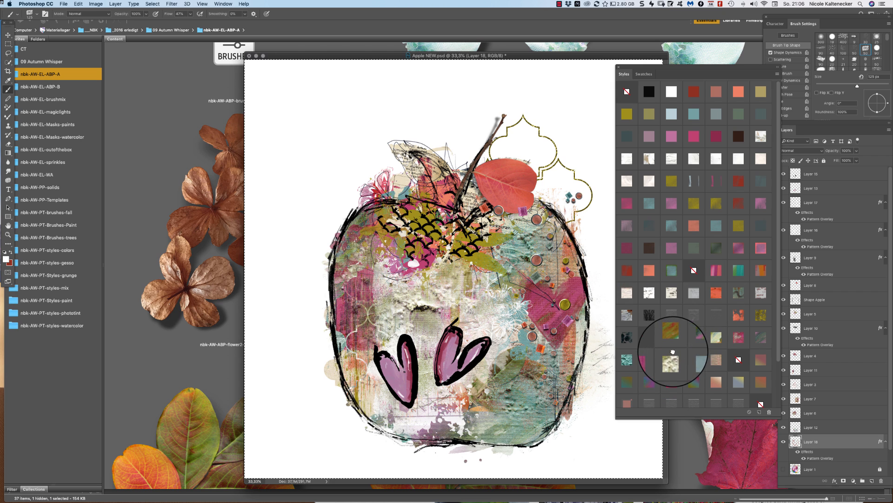
Change the smear layer to the coral pattern style and extend the paint along the apple's lower-right, left and upper-right edges
click(672, 357)
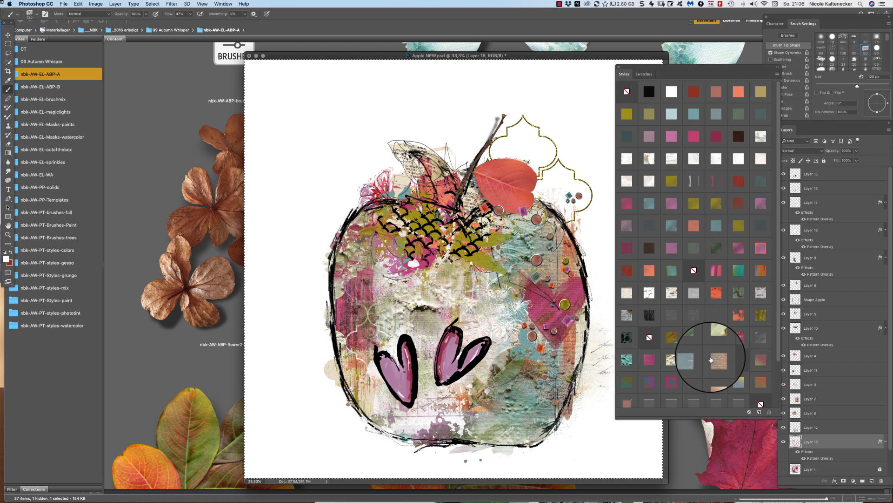
click(740, 314)
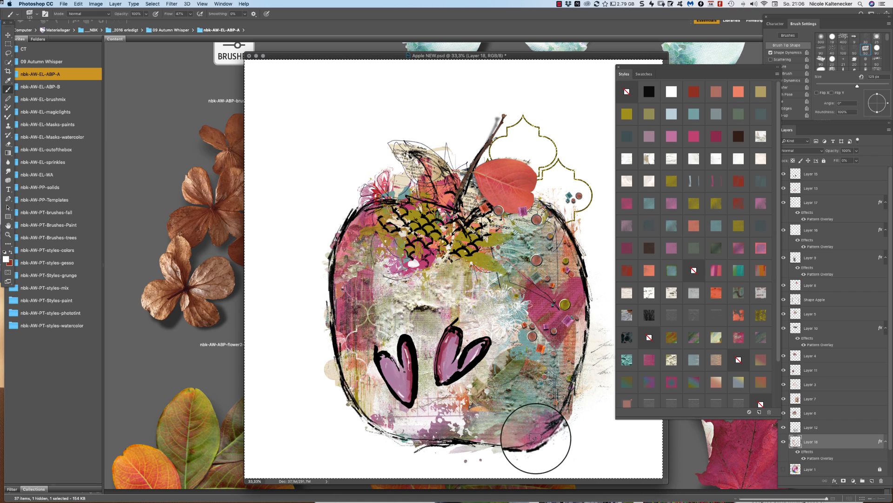
mouse_move(535, 438)
mouse_down()
mouse_move(479, 436)
mouse_move(524, 432)
mouse_move(551, 409)
mouse_move(575, 347)
mouse_up()
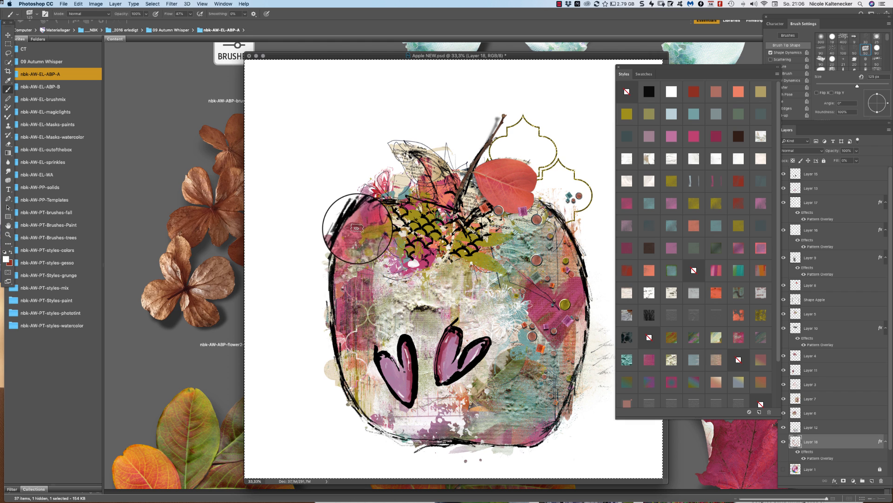
mouse_move(358, 220)
mouse_down()
mouse_move(339, 269)
mouse_move(340, 230)
mouse_move(349, 248)
mouse_move(341, 244)
mouse_move(365, 224)
mouse_move(343, 277)
mouse_move(339, 259)
mouse_move(338, 272)
mouse_move(355, 376)
mouse_move(324, 316)
mouse_move(336, 310)
mouse_move(391, 412)
mouse_move(375, 404)
mouse_move(380, 417)
mouse_move(418, 433)
mouse_move(390, 426)
mouse_move(368, 376)
mouse_move(377, 359)
mouse_up()
mouse_move(562, 240)
mouse_down()
mouse_move(531, 203)
mouse_move(564, 246)
mouse_move(554, 223)
mouse_move(559, 234)
mouse_move(567, 227)
mouse_move(558, 233)
mouse_move(569, 278)
mouse_move(556, 278)
mouse_move(577, 246)
mouse_move(566, 235)
mouse_move(576, 271)
mouse_up()
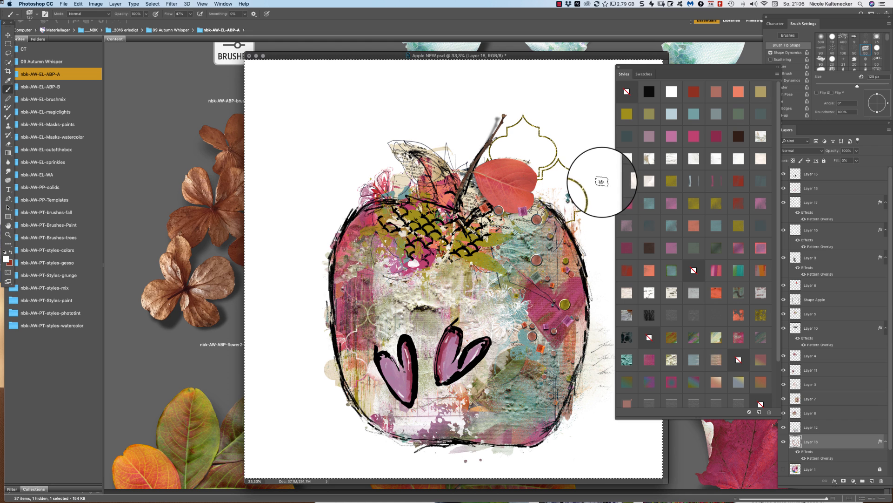
Clear the canvas selection and select all the apple artwork layers together with the Move tool
key(super+minus)
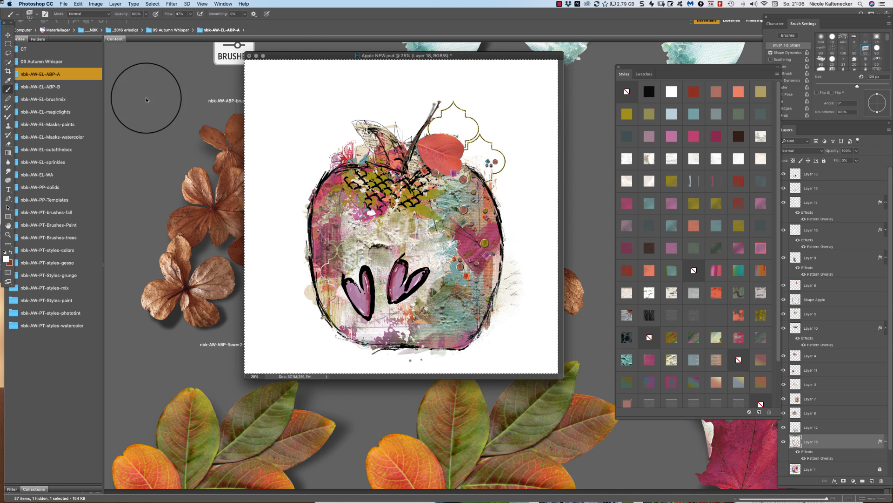
click(8, 35)
drag(526, 83, 371, 239)
key(super+z)
drag(447, 199, 527, 162)
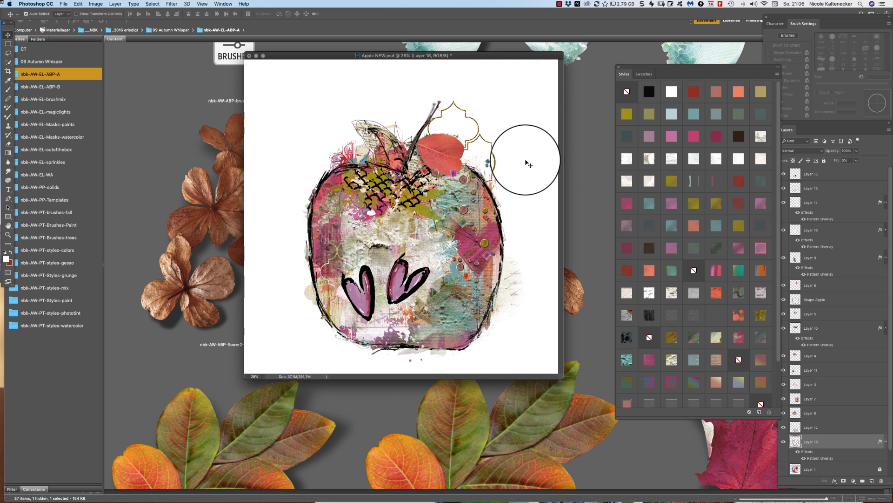
drag(541, 73, 303, 343)
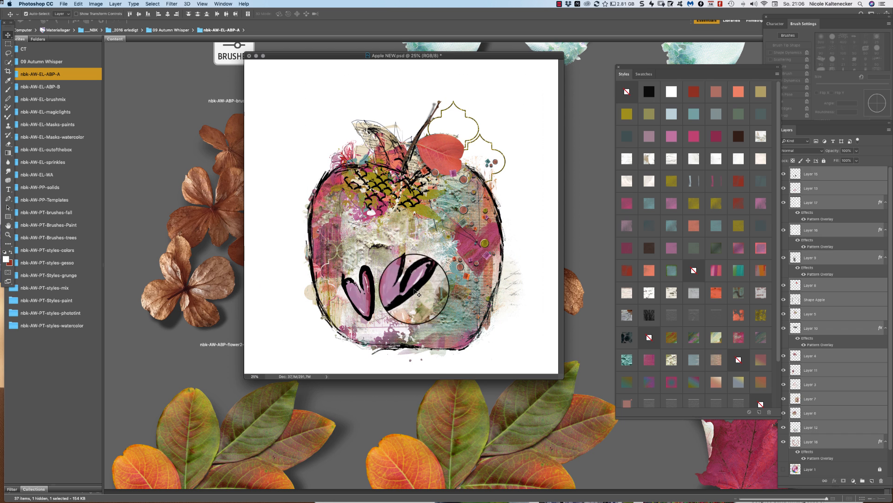
Move the selected artwork slightly up on the canvas and scale it down proportionally to about 93%
drag(426, 295, 421, 281)
key(super+t)
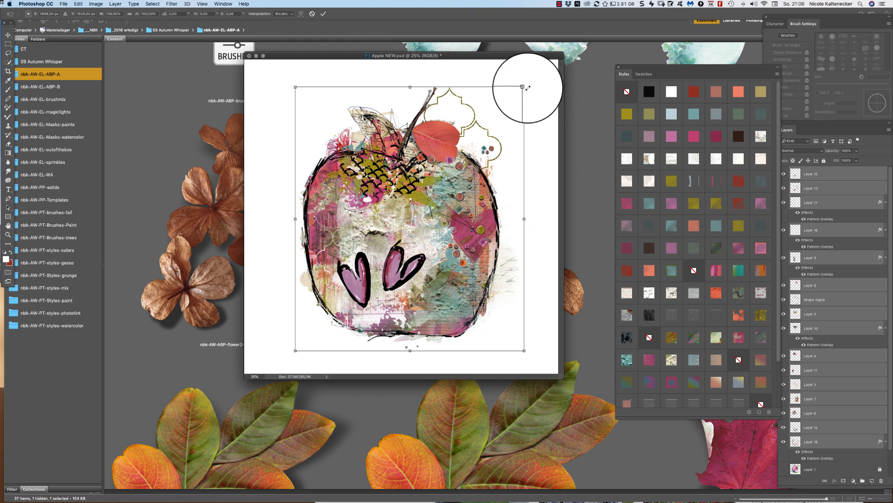
drag(525, 87, 510, 100)
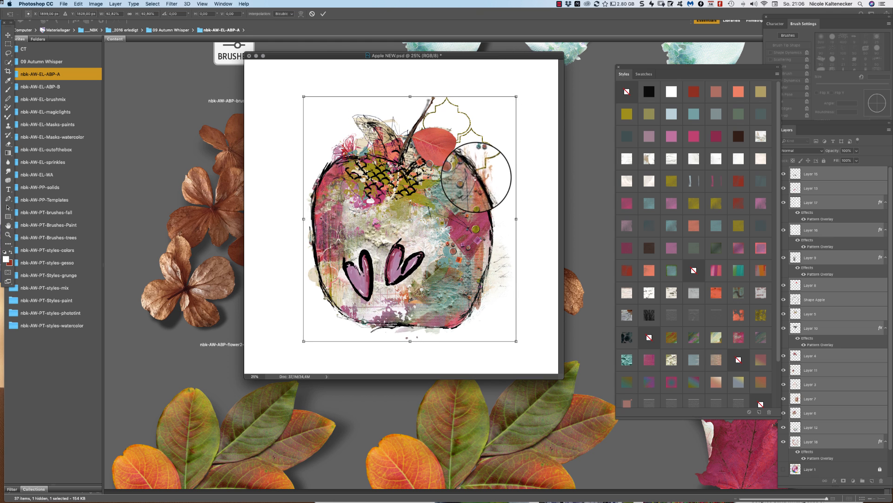
key(Return)
Duplicate the gold quatrefoil outline on Layer 14 and place the copy above the apple's upper-right side
drag(480, 182, 486, 169)
drag(521, 110, 476, 95)
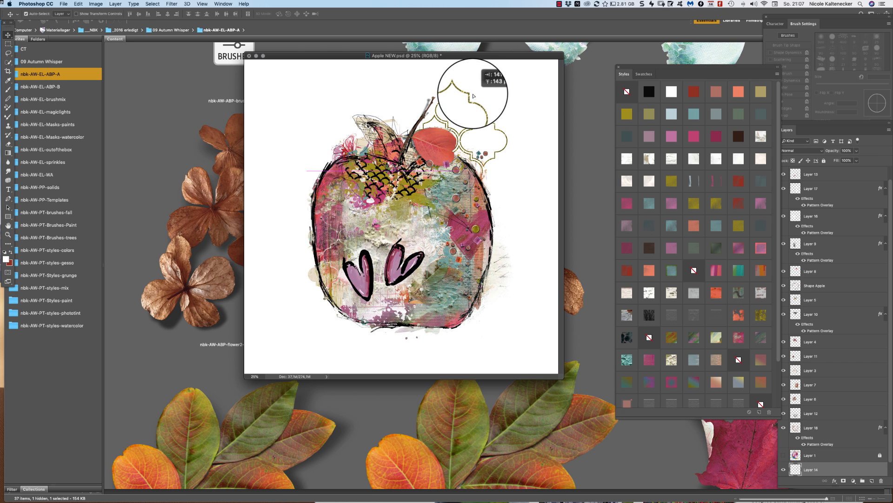
key(super+j)
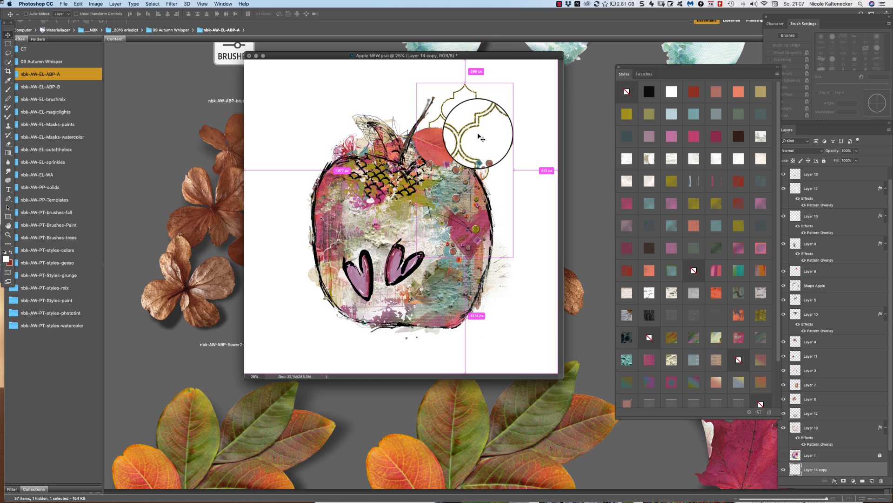
Move the quatrefoil copy to the apple's lower-left edge and scale it down slightly
drag(476, 139, 366, 231)
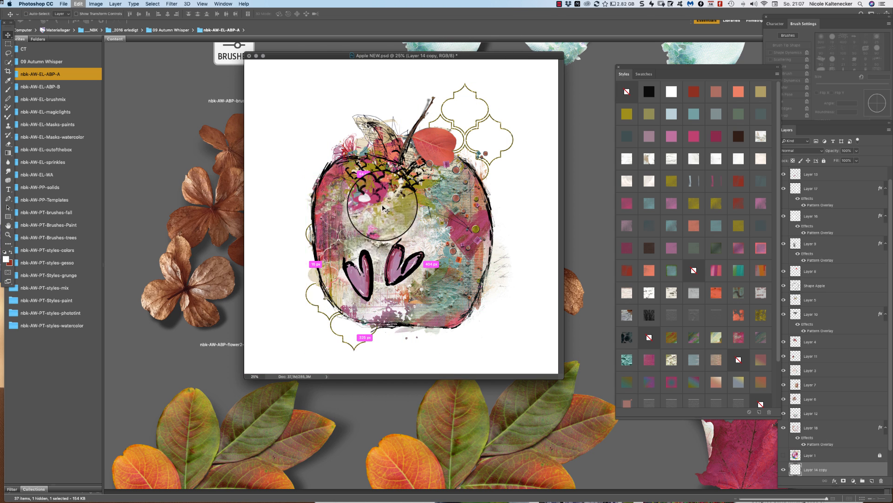
key(super+t)
drag(404, 170, 385, 200)
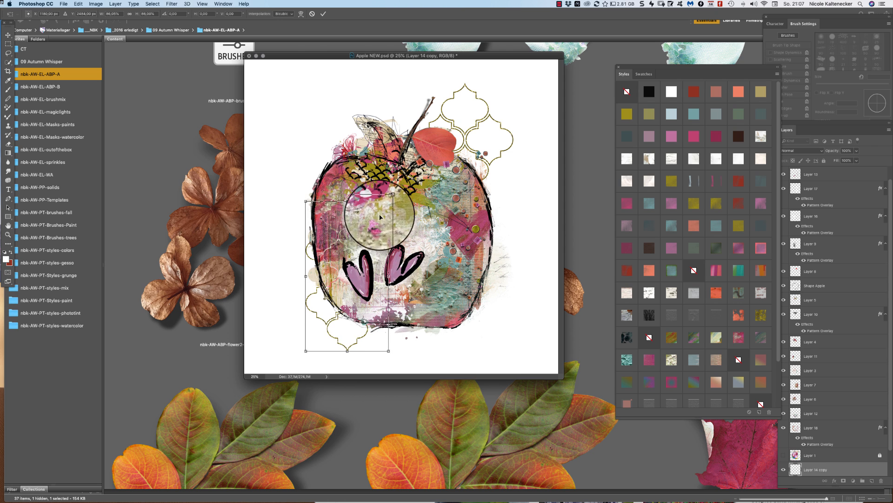
drag(362, 243, 497, 88)
key(Return)
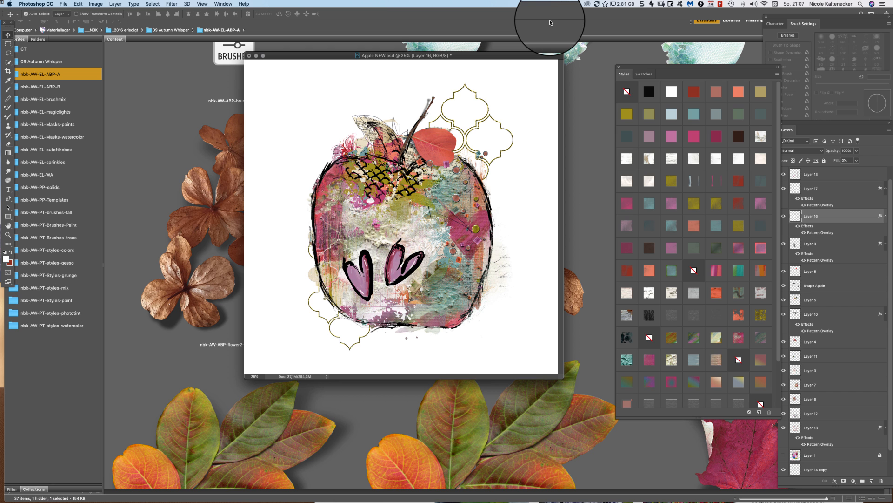
key(super+plus)
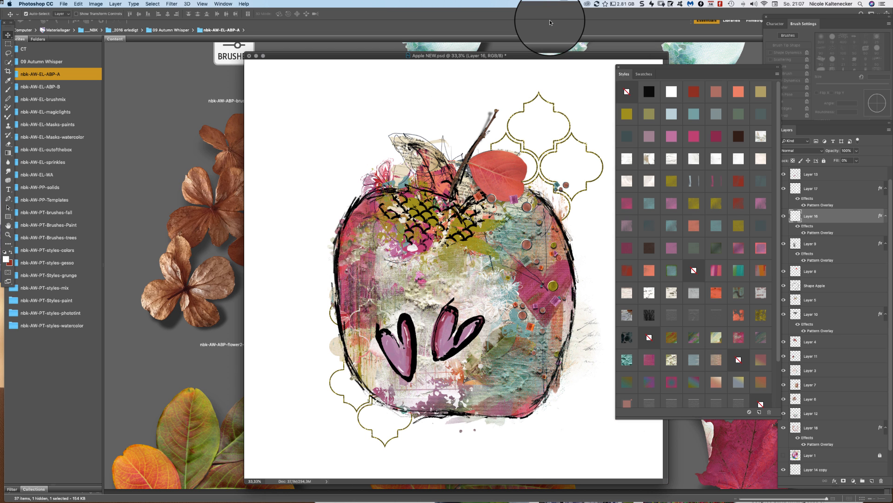
Switch to Bridge and open nbk-AW-ABP-leave04-shadow.png from the nbk-AW-EL-ABP-A folder
drag(551, 55, 520, 52)
click(158, 238)
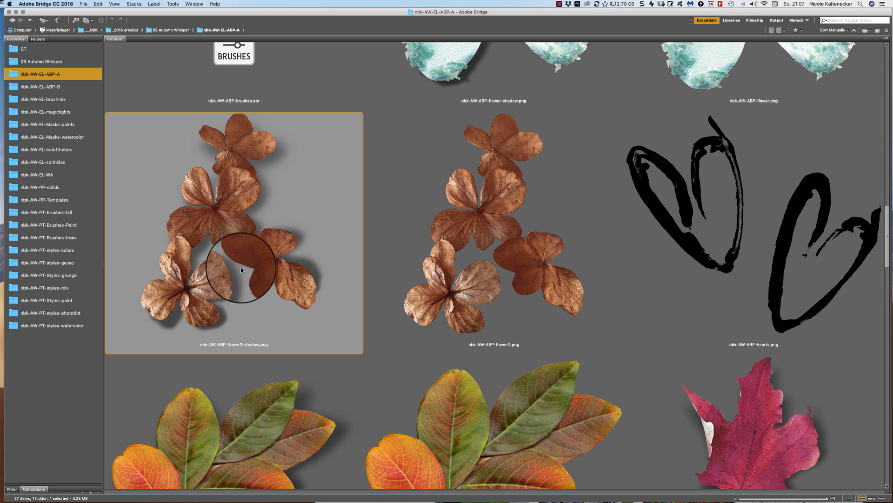
drag(887, 237, 803, 334)
double_click(210, 313)
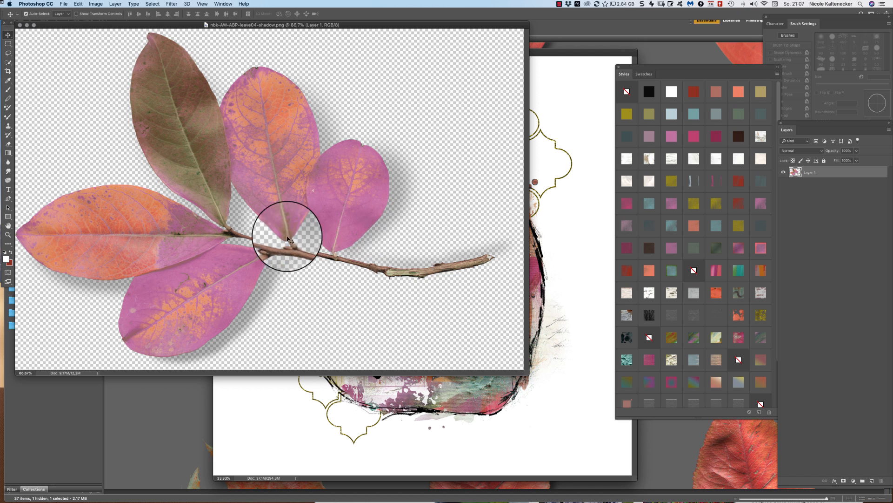
Add the leaf branch to Apple NEW.psd, scaled down and rotated with its leaves upward above the apple's top, and close the source file
drag(351, 225, 473, 171)
key(super+t)
drag(567, 132, 467, 198)
drag(500, 168, 460, 273)
drag(385, 254, 426, 155)
key(Return)
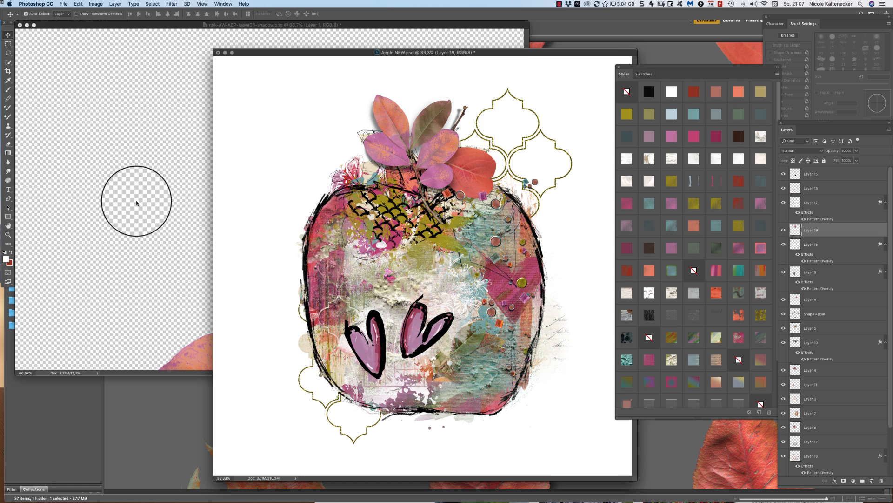
click(133, 199)
key(super+w)
Bring the red leaf with the stem to the top of the layer stack
click(423, 161)
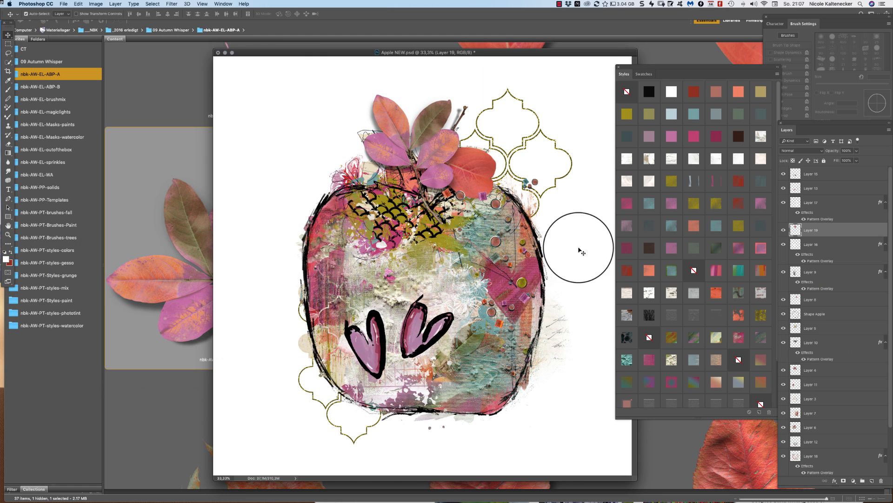
click(454, 195)
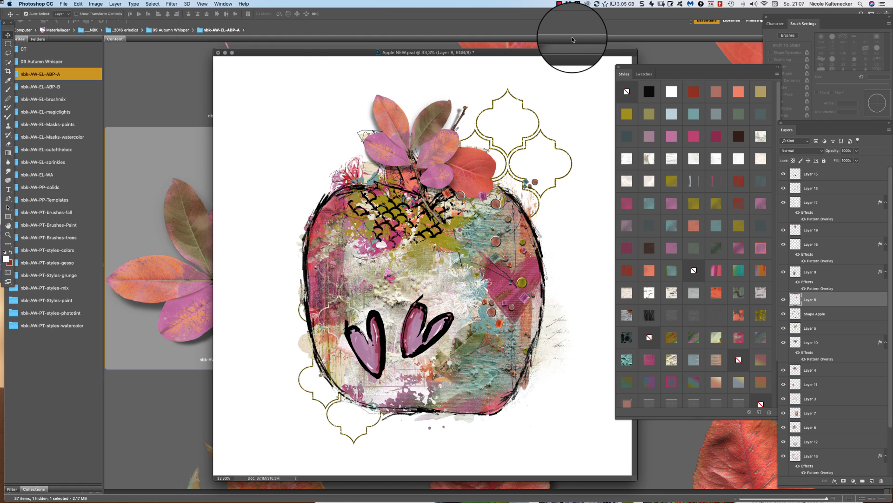
key(super+shift+bracketright)
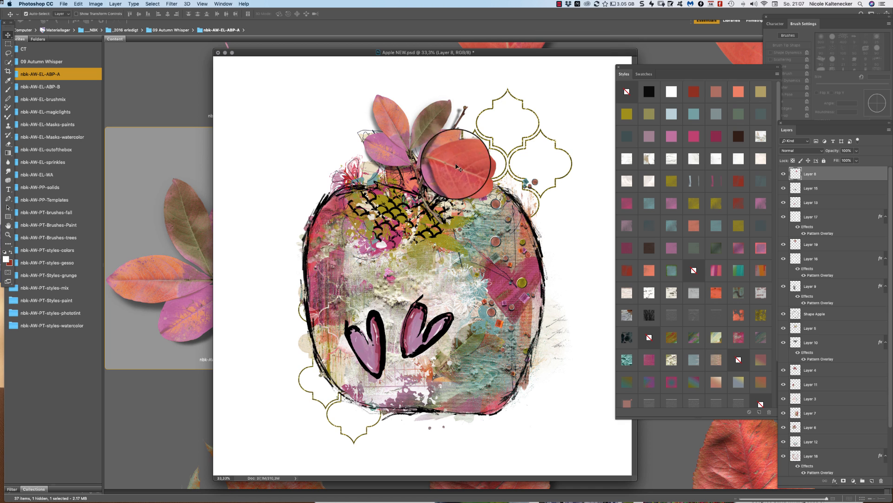
Rotate the pink and orange leaf branch slightly above the apple
click(419, 124)
key(super+t)
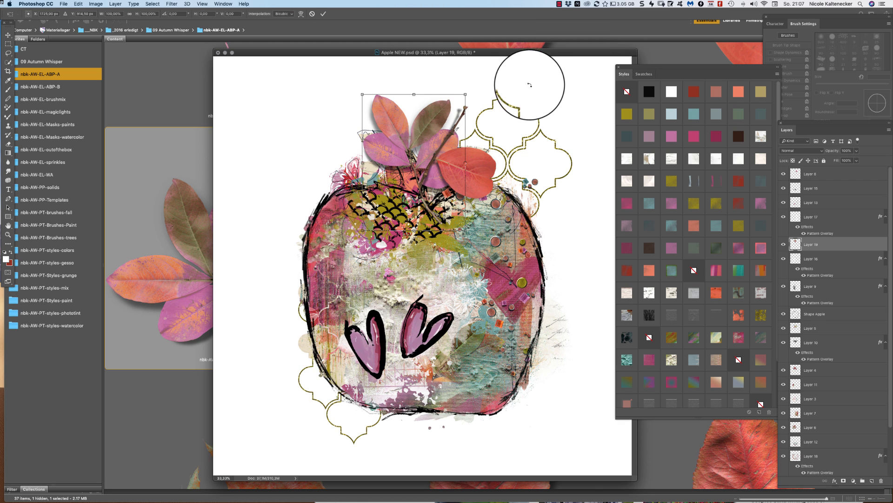
drag(524, 85, 528, 97)
key(Return)
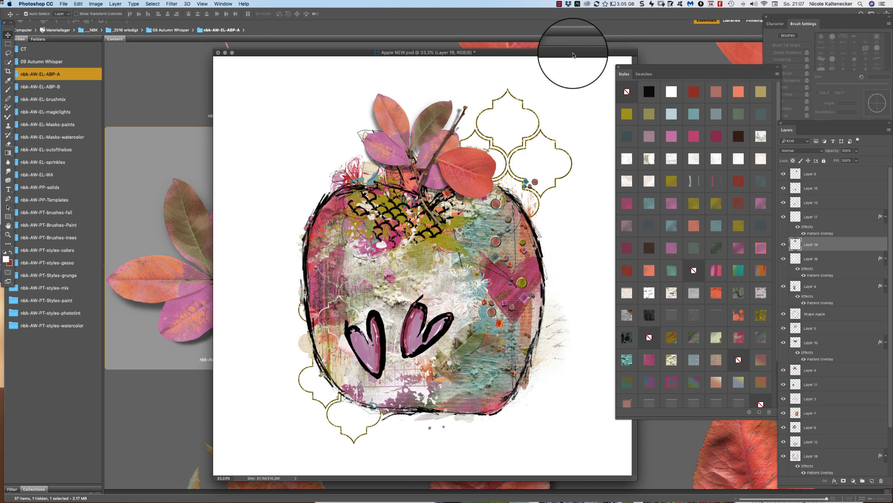
drag(573, 54, 563, 48)
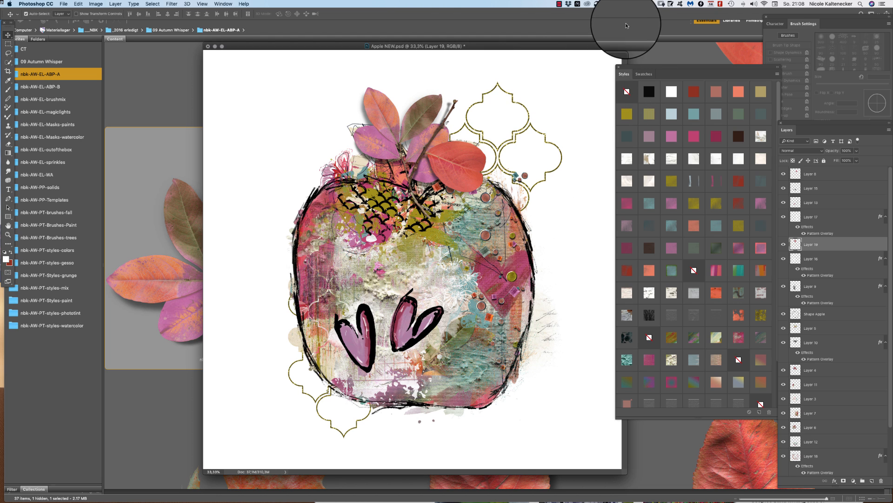
click(559, 4)
click(560, 4)
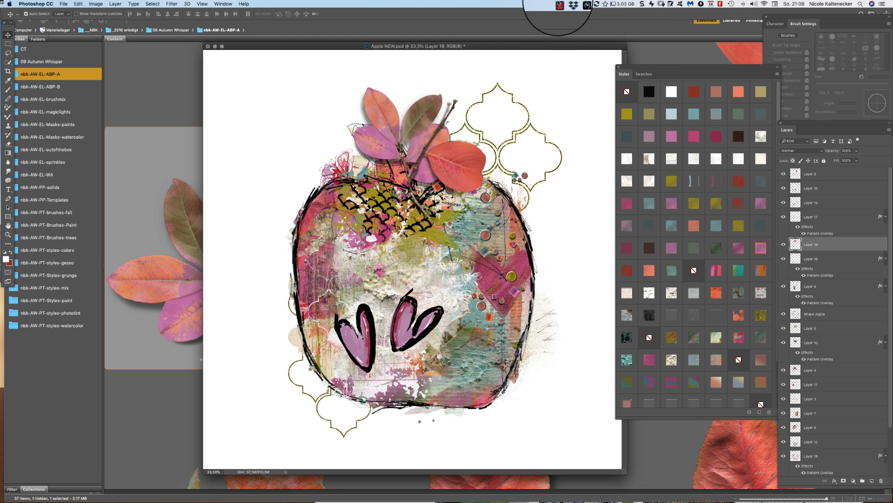
click(560, 4)
click(560, 4)
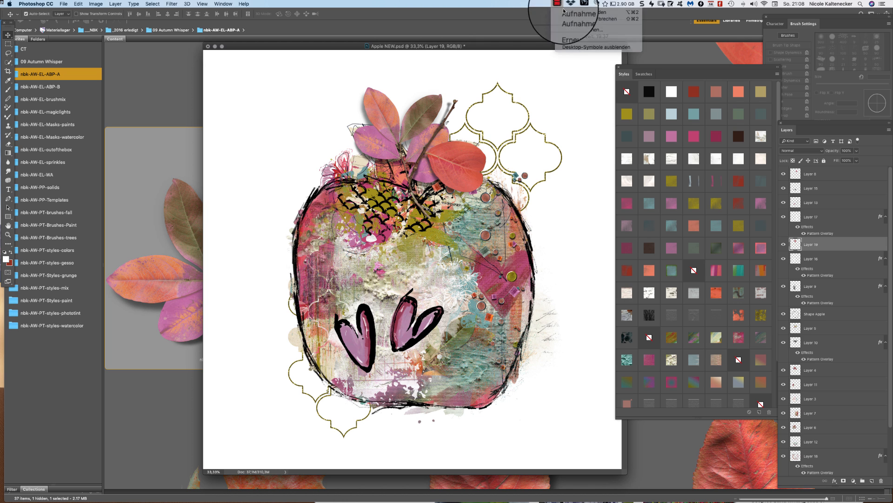
click(540, 251)
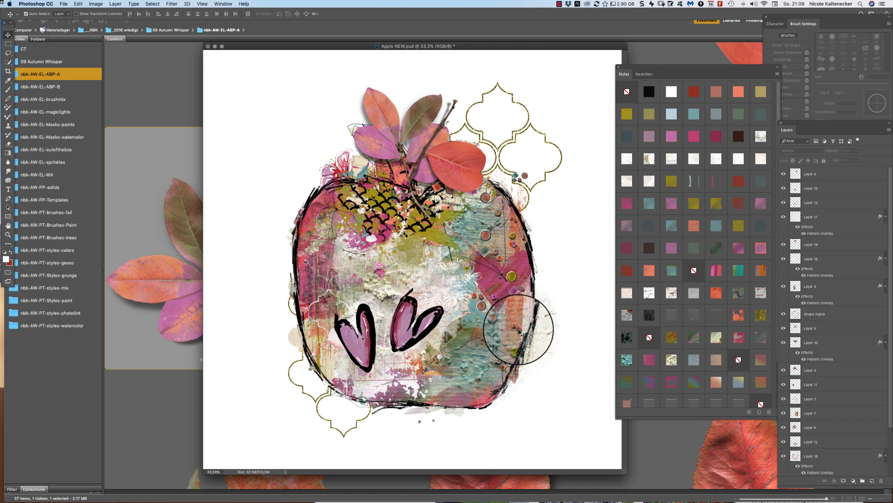
Bring up the nbk-autumn-whisper-apflbutza.psd artwork and examine its composition beside the apple illustration
click(223, 4)
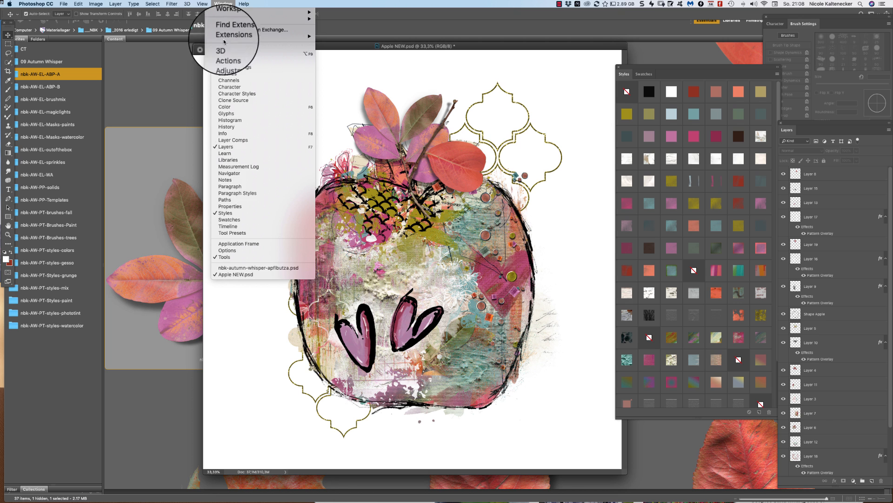
click(267, 263)
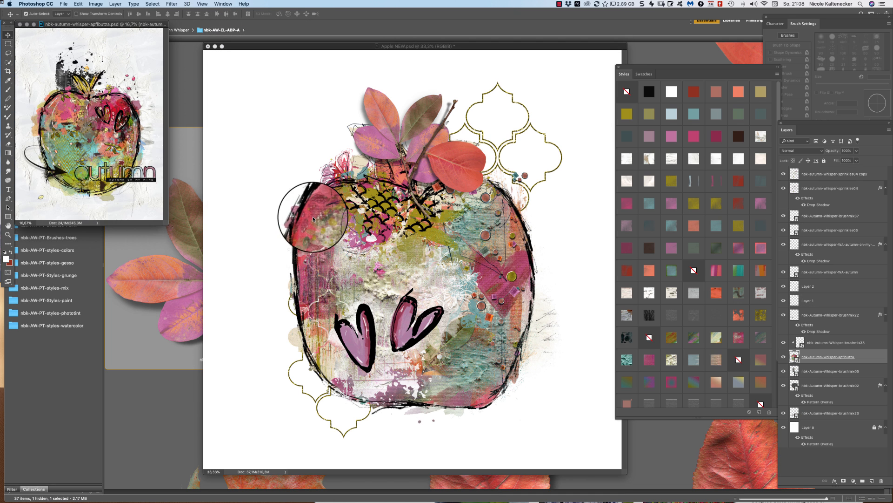
drag(164, 223, 258, 348)
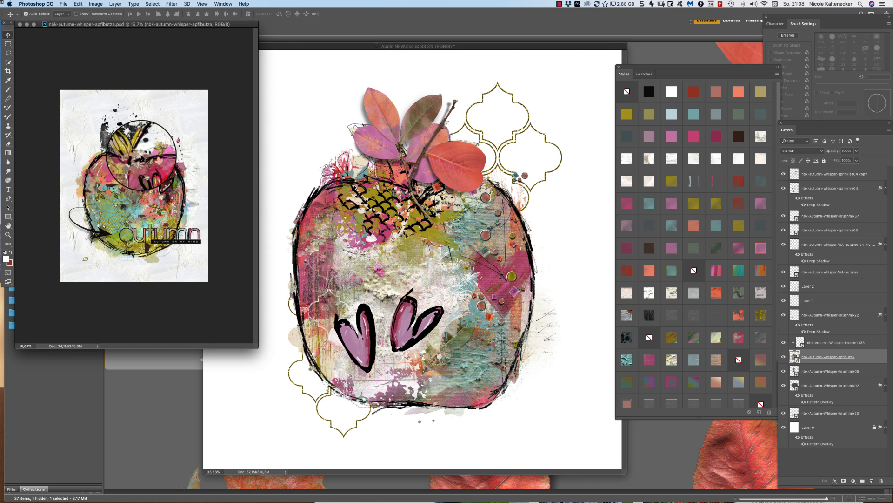
key(super+minus)
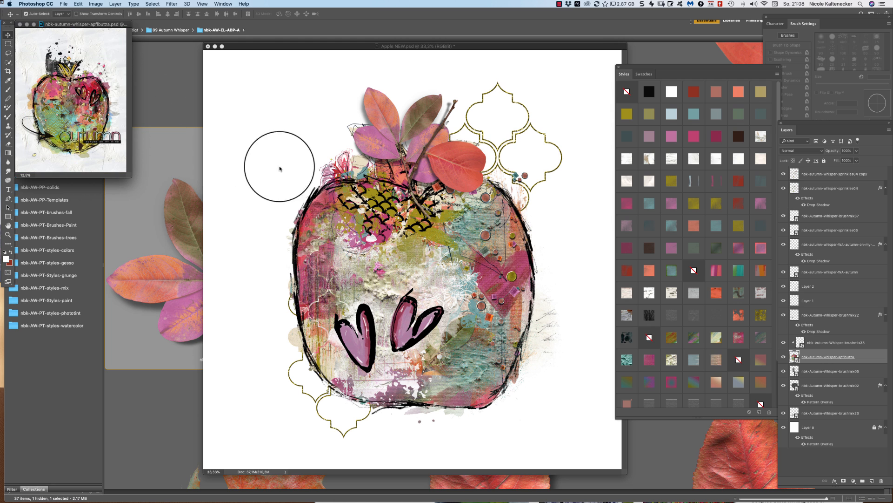
Switch to Bridge and open the pngs folder inside nbk-AW-EL-brushmix
click(249, 183)
click(169, 105)
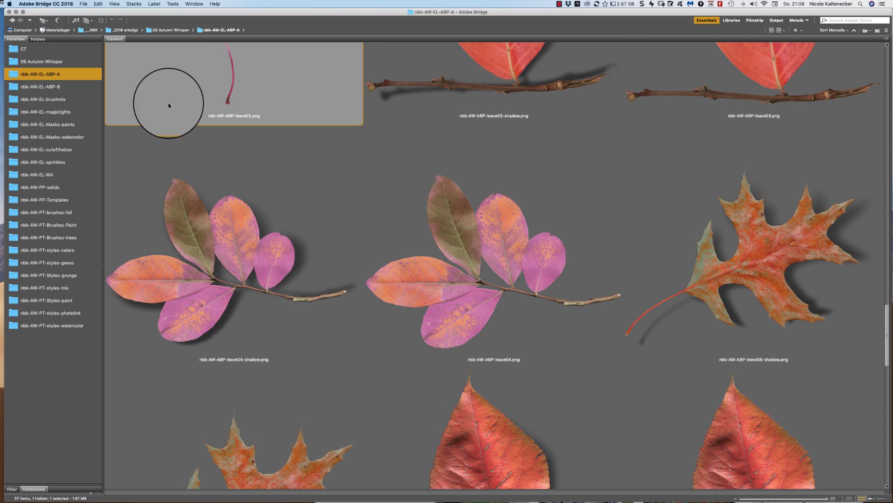
click(62, 99)
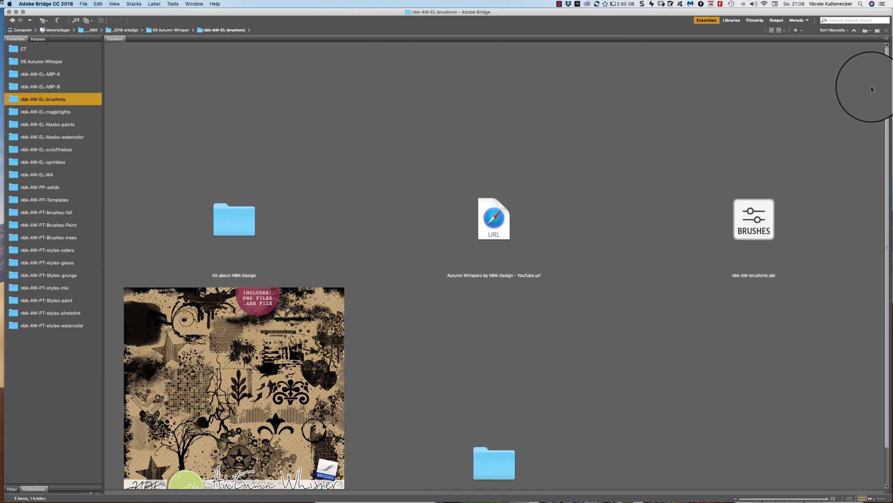
drag(887, 77, 802, 217)
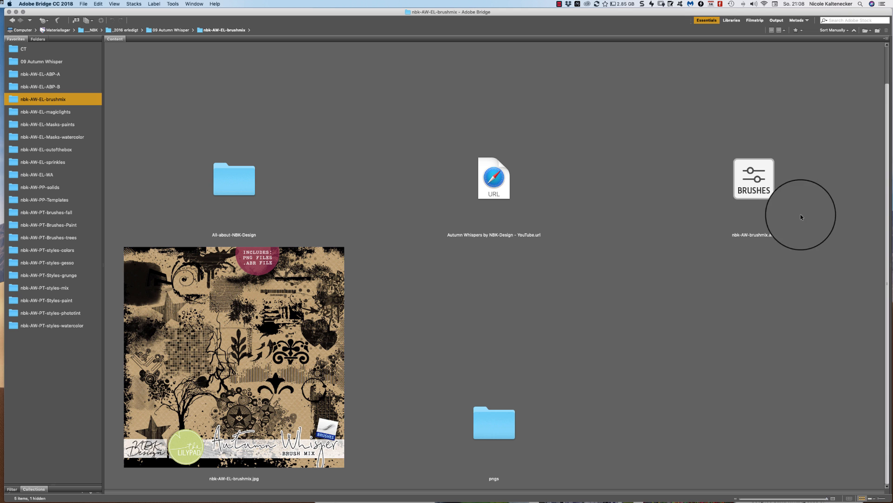
double_click(490, 434)
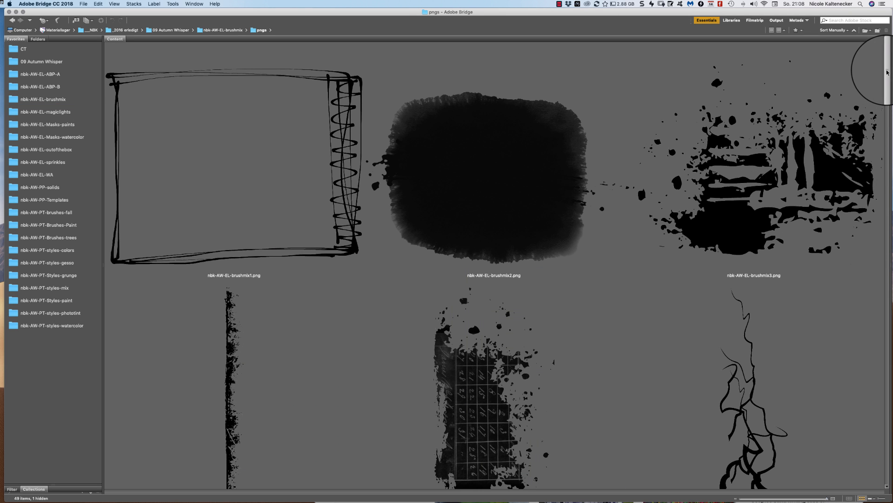
Find the curved arrow among the brush mix images and open nbk-AW-EL-brushmix22.png in Photoshop
click(858, 167)
scroll(858, 164, down, 10)
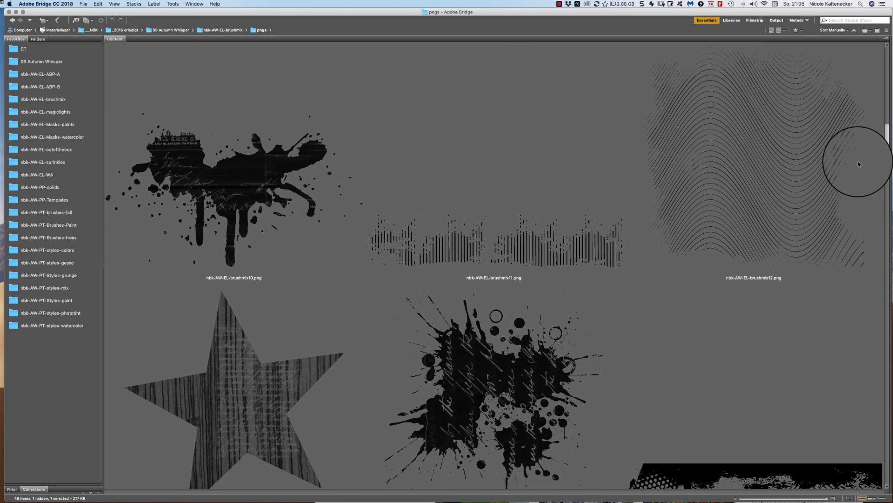
scroll(858, 164, down, 10)
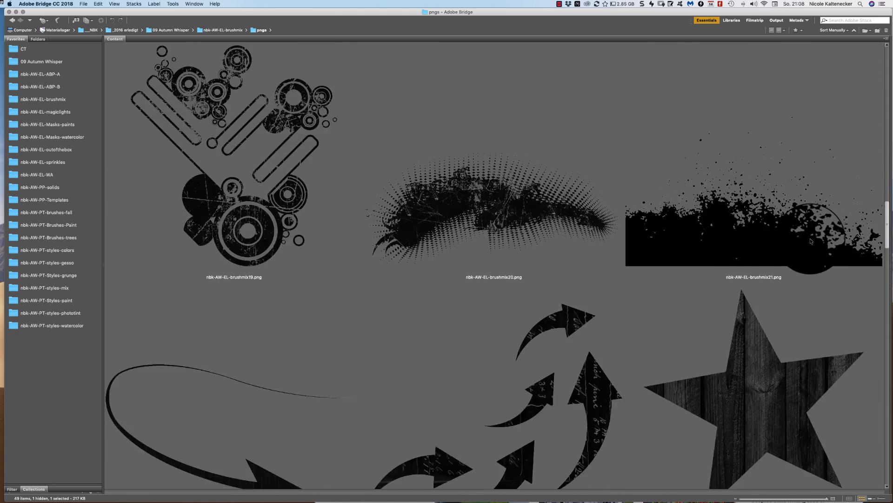
scroll(810, 241, down, 3)
click(295, 256)
double_click(294, 256)
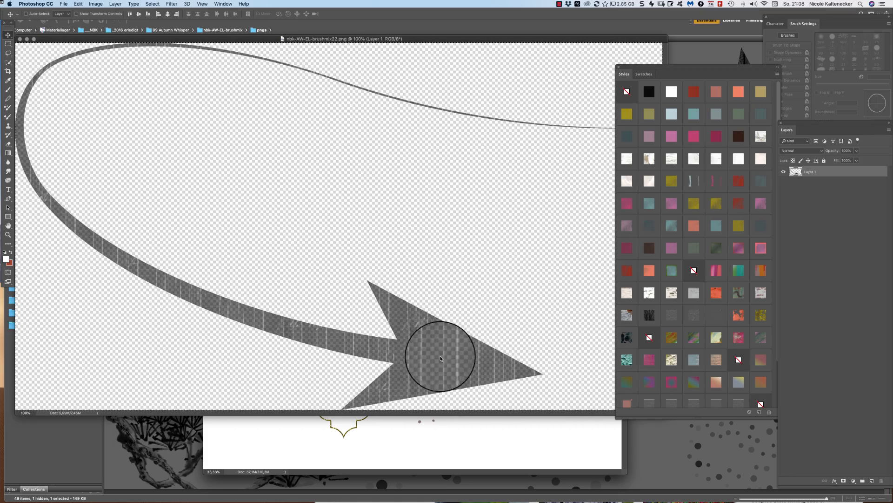
Close the arrow image file and paste the arrow into Apple NEW.psd
key(super+w)
key(super+v)
drag(437, 306, 352, 296)
key(super+z)
Rotate the arrow about 16 degrees clockwise and place it over the apple's left edge, with its head just above the hearts
key(super+t)
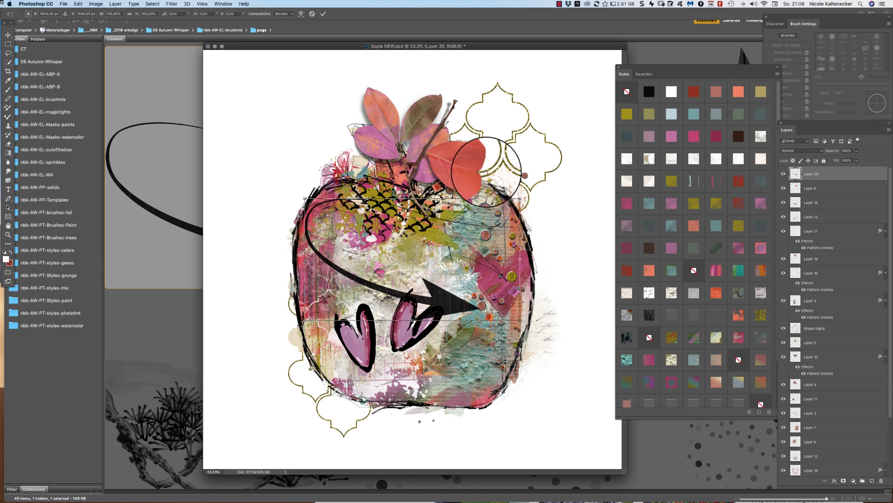
drag(487, 172, 494, 194)
drag(426, 312, 343, 289)
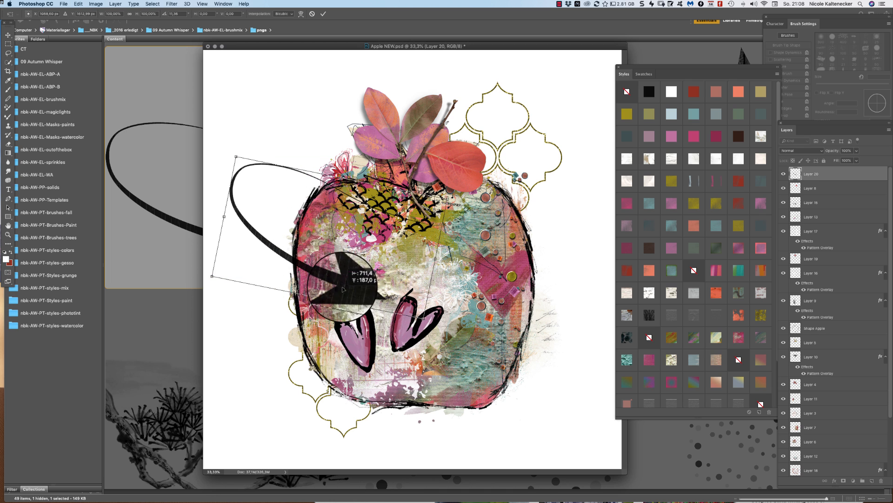
drag(489, 147, 490, 166)
drag(380, 240, 372, 243)
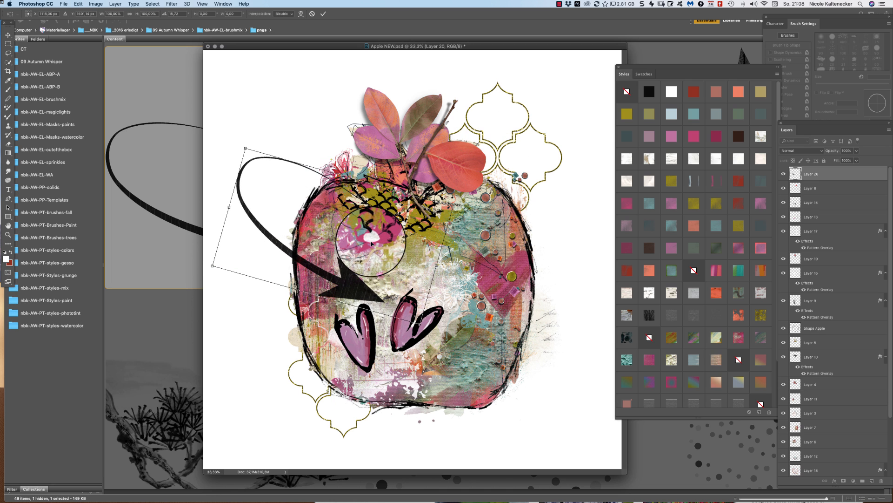
key(Return)
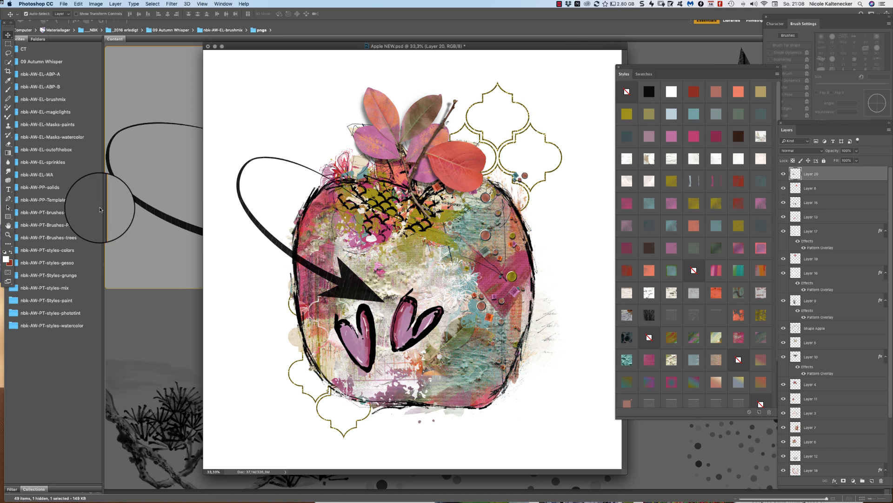
Add a layer mask to the arrow layer and choose the Soft Round 300 pixels brush for the Eraser tool
click(8, 145)
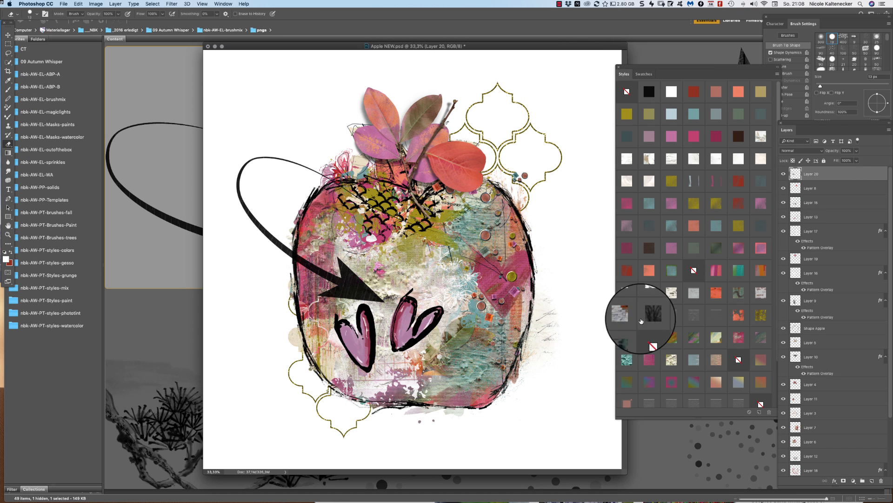
click(844, 480)
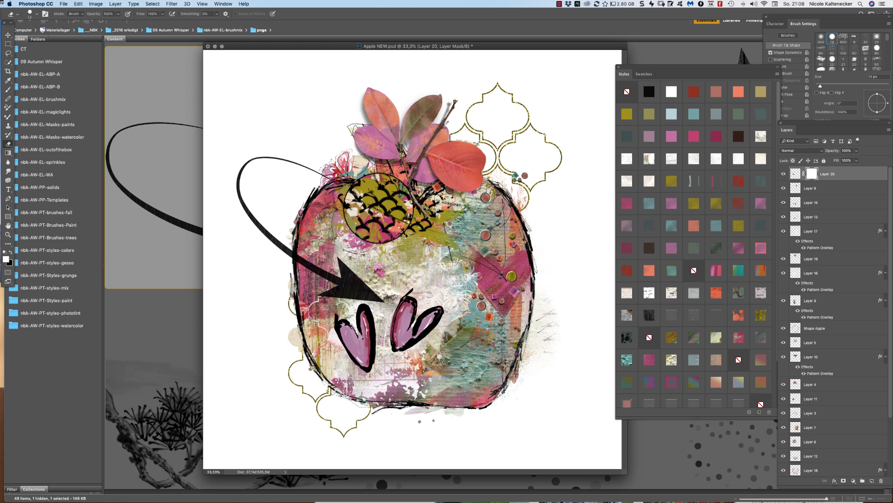
right_click(396, 217)
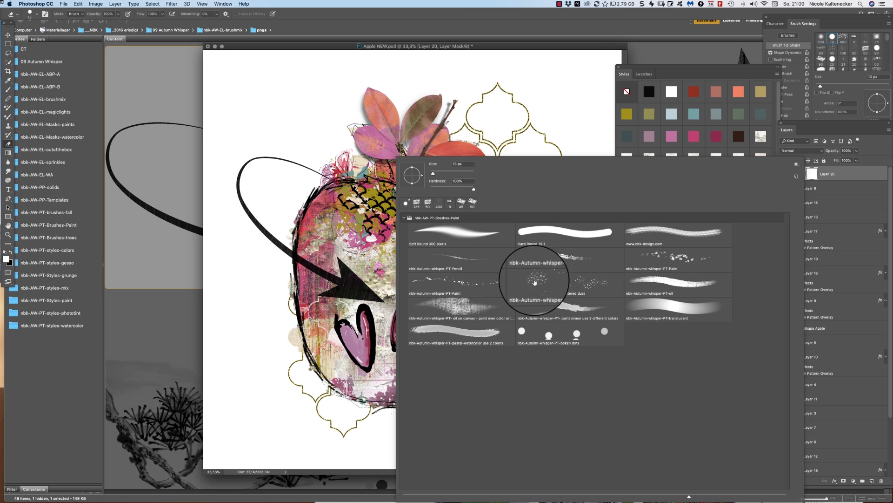
double_click(463, 235)
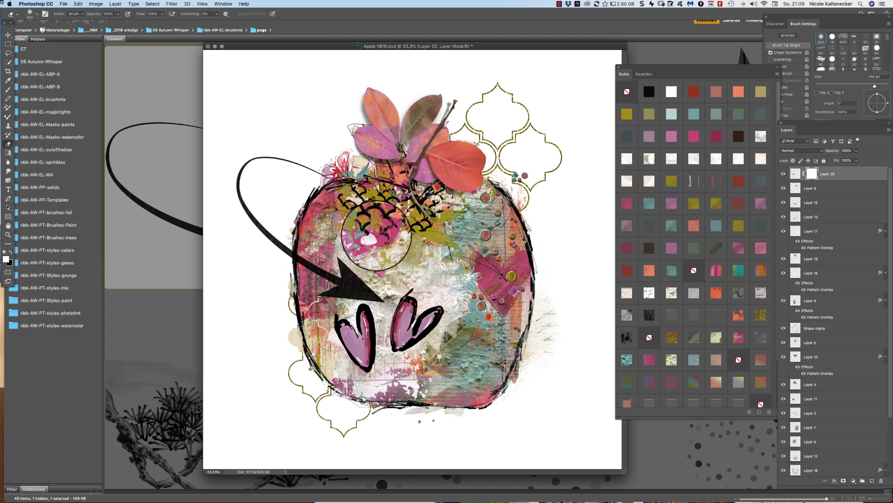
Mask out the arrow's tail near the apple's top, and duplicate the arrow layer, applying the mask on the original
right_click(378, 158)
click(822, 176)
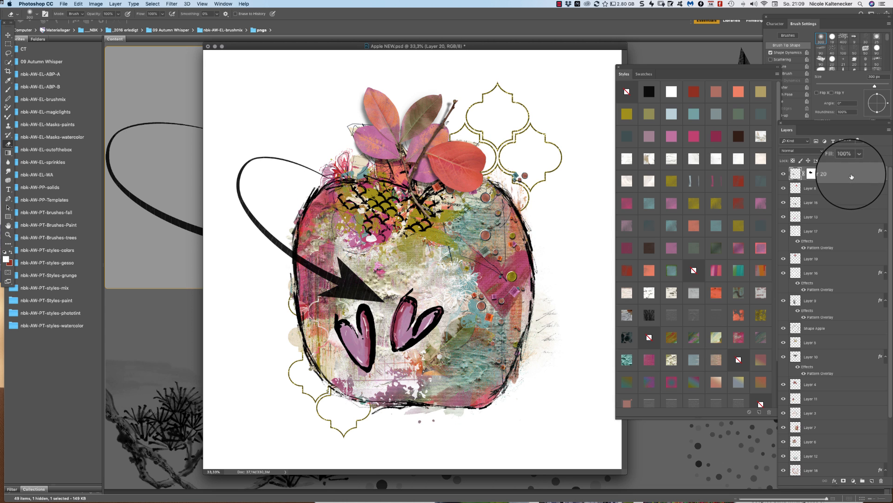
key(super+j)
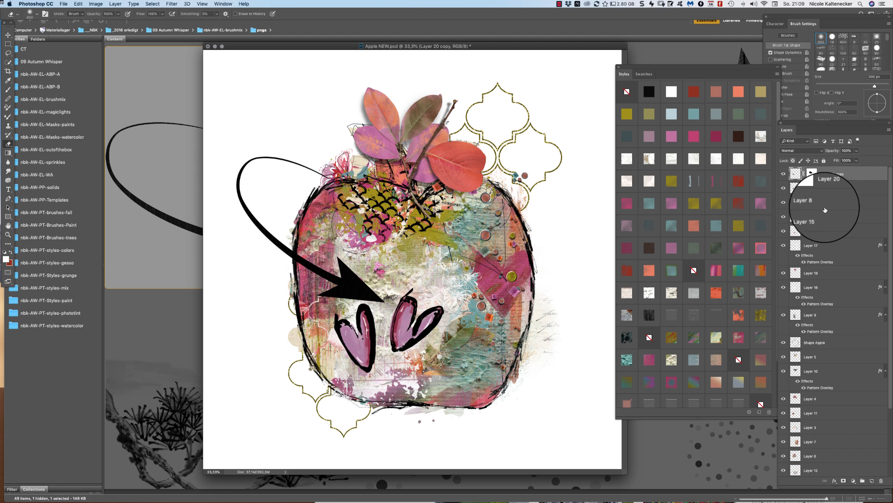
right_click(830, 188)
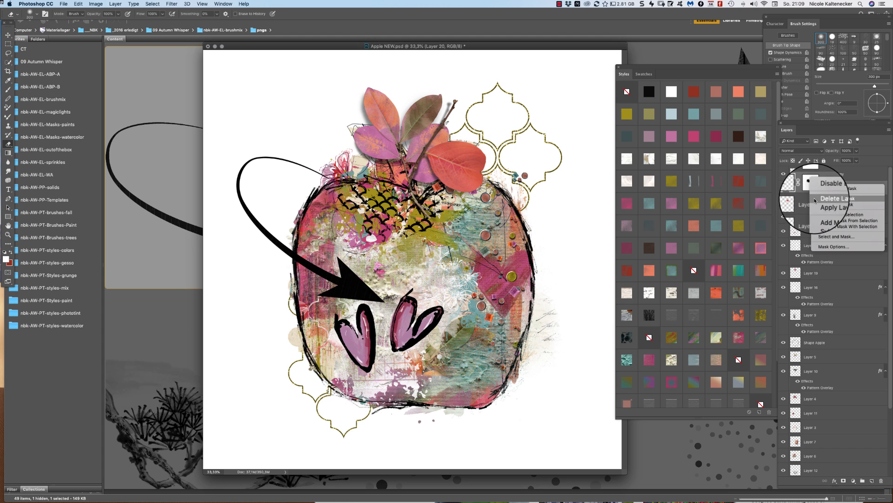
click(818, 203)
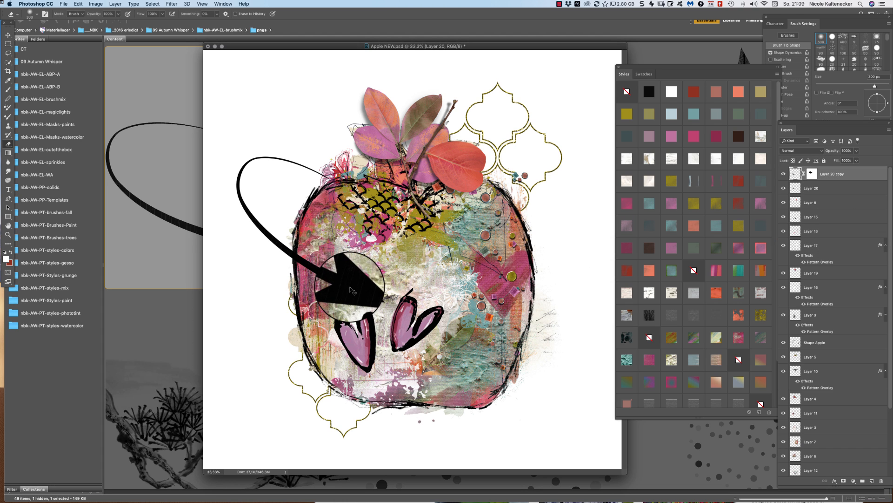
Shift the arrow copy slightly as a shadow and soften it with a 31.7-pixel Gaussian Blur at reduced opacity
drag(351, 291, 348, 297)
click(171, 4)
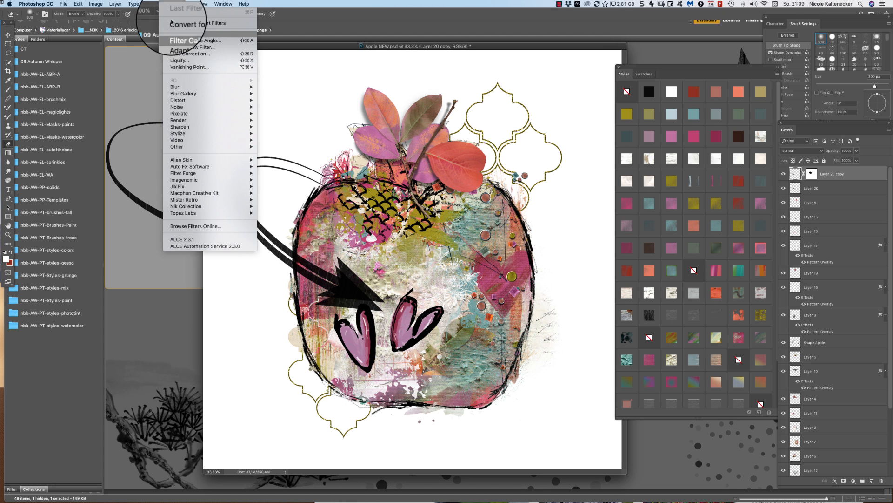
mouse_move(244, 107)
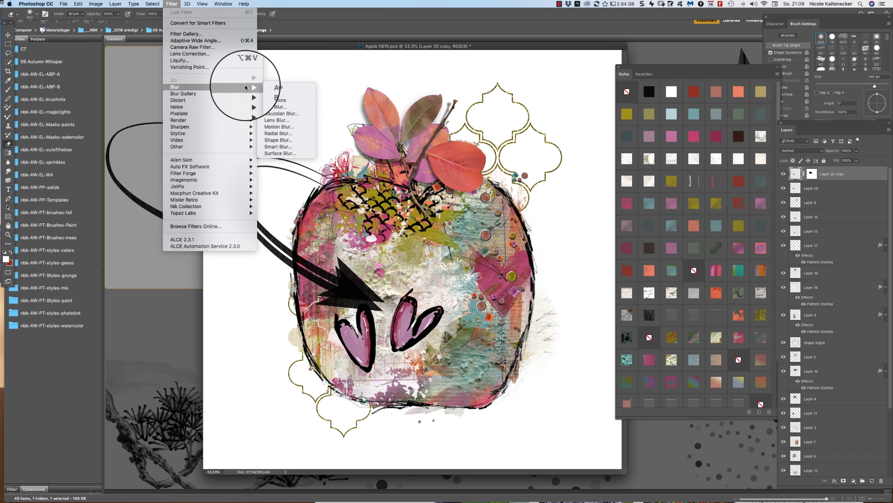
mouse_move(246, 87)
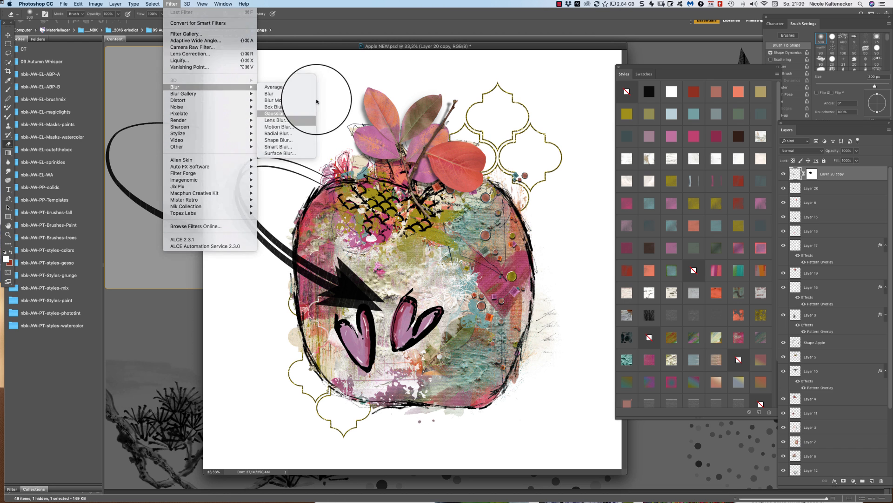
click(308, 113)
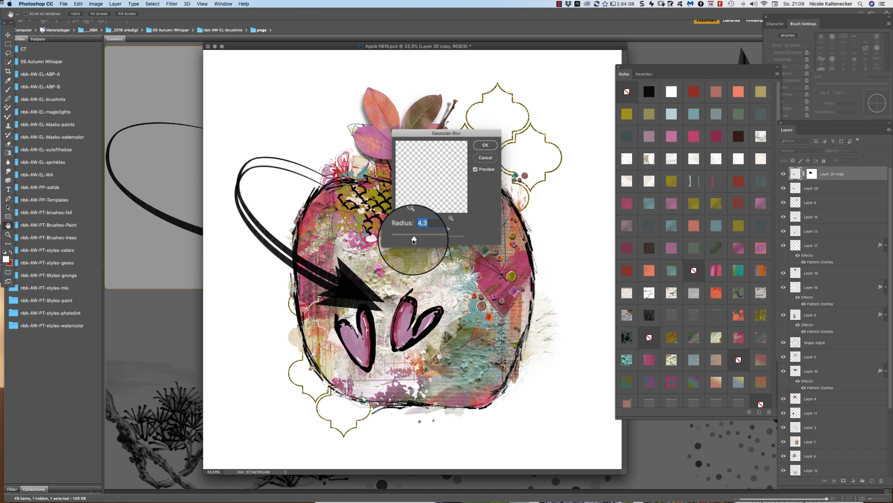
drag(440, 242, 442, 239)
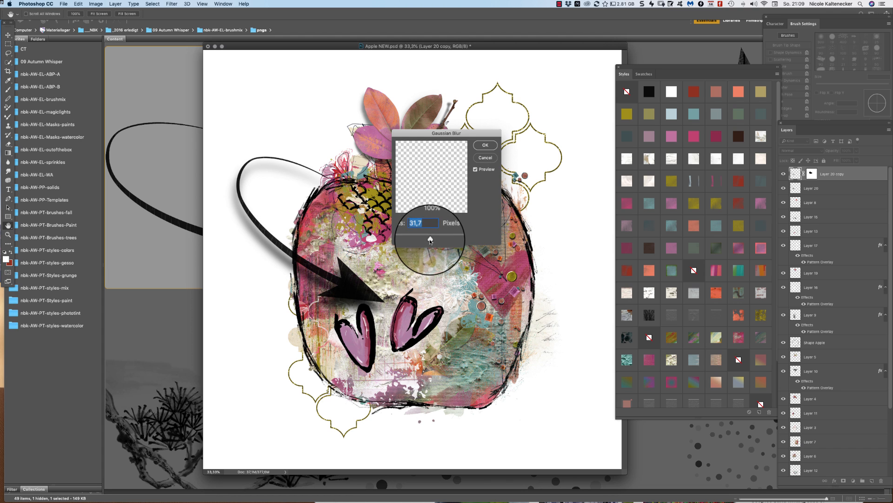
click(485, 145)
key(e)
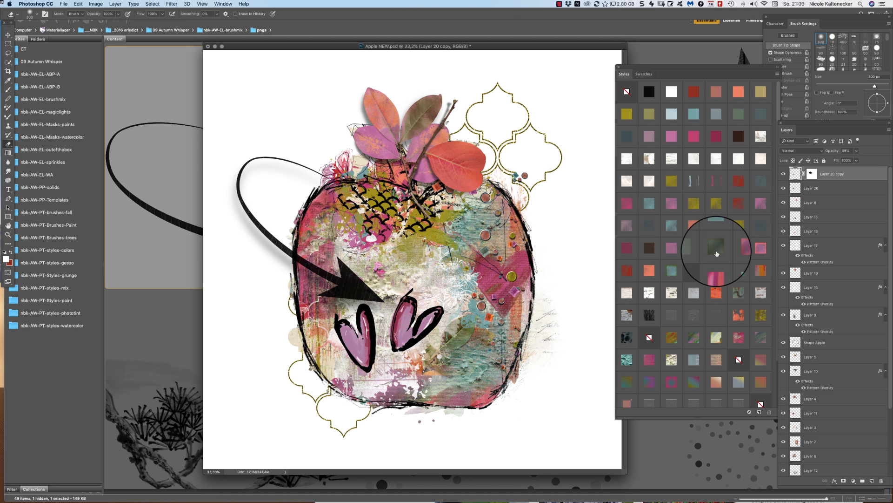
Undo a red pattern style tried on the shadow and move the original arrow layer above the blurred copy
click(739, 182)
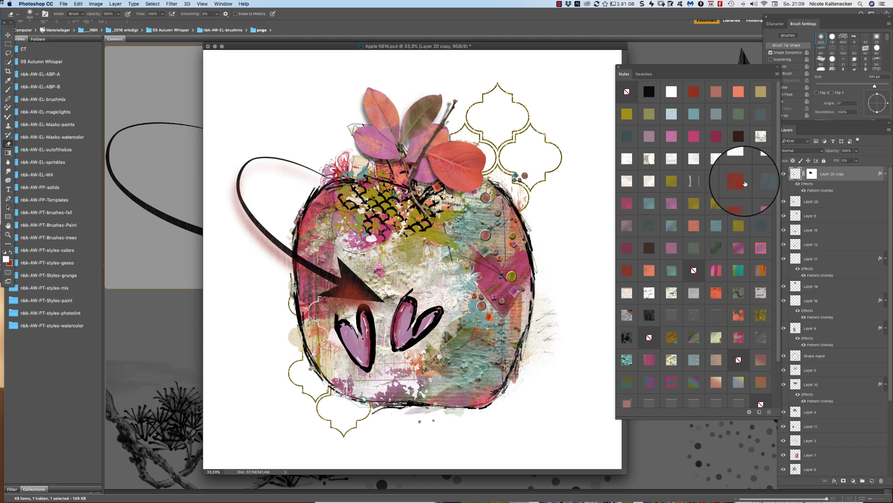
key(super+z)
drag(821, 178, 837, 190)
click(832, 178)
click(784, 174)
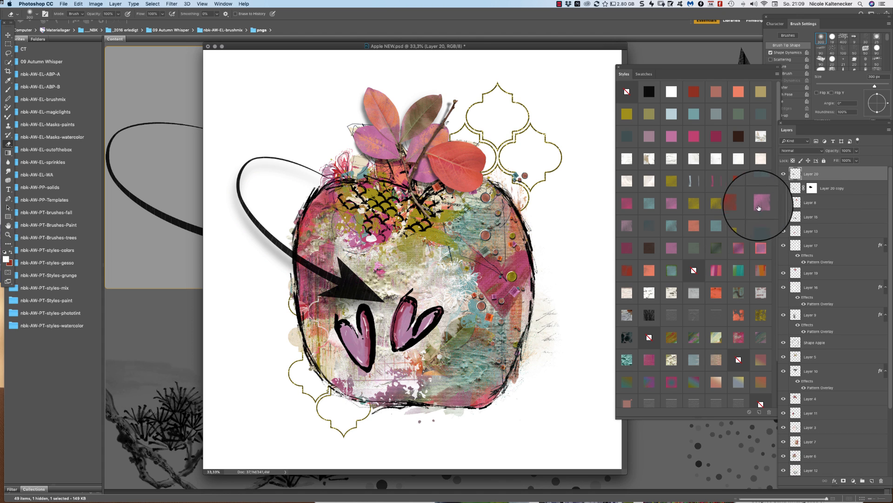
Test pink, embossed and white pattern styles on the arrow and settle on the dark brown Color Overlay style
click(761, 204)
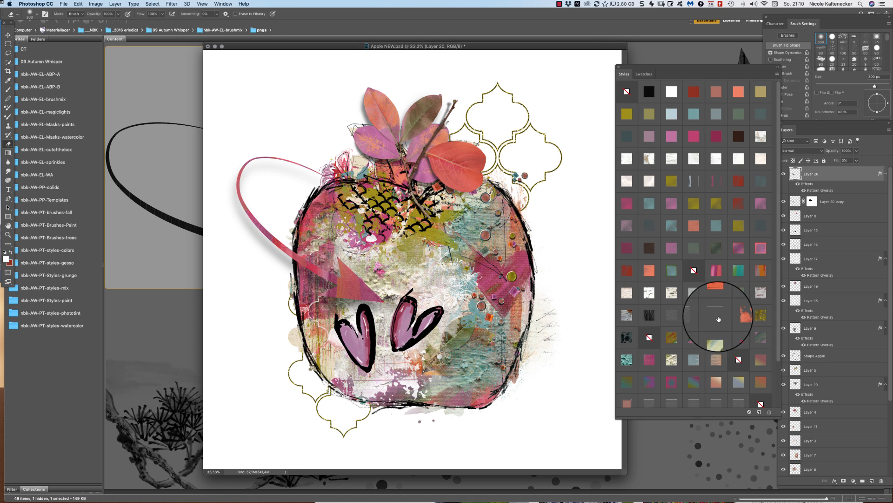
click(715, 292)
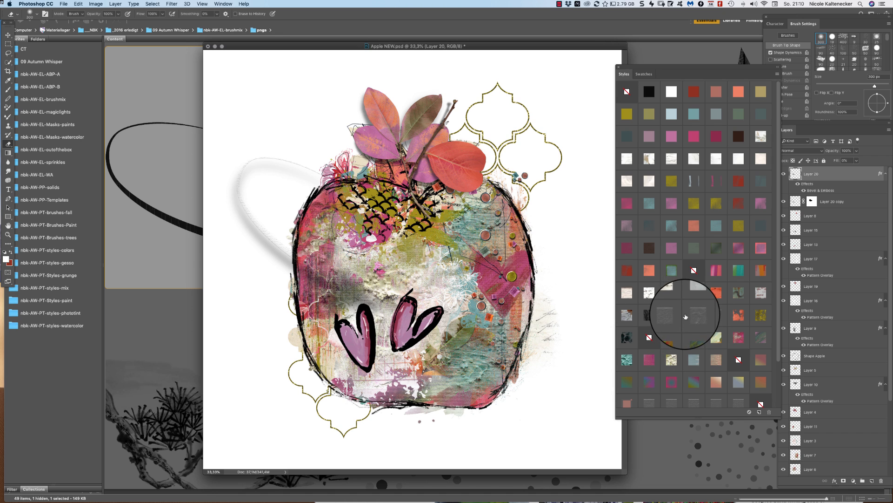
click(715, 337)
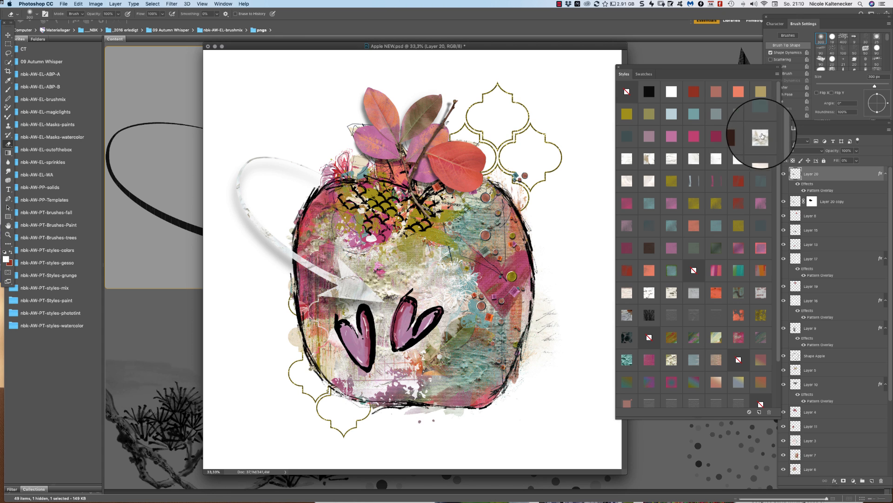
click(740, 135)
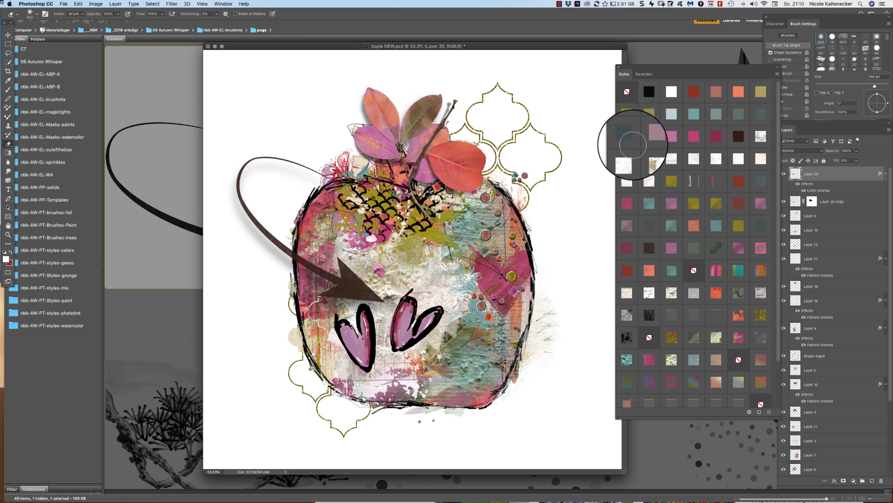
Try the scattered dots from nbk-AW-EL-brushmix26.png with a pink style beside the apple's upper right edge, and delete the layer
click(130, 76)
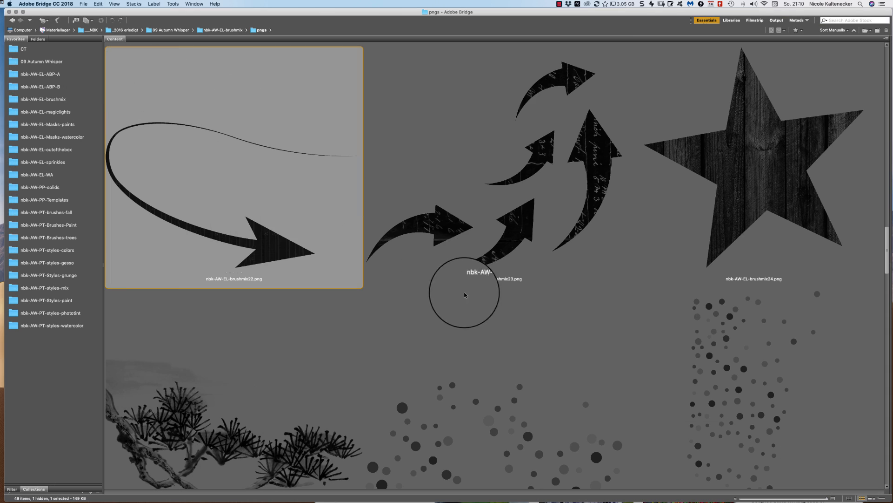
scroll(770, 41, down, 5)
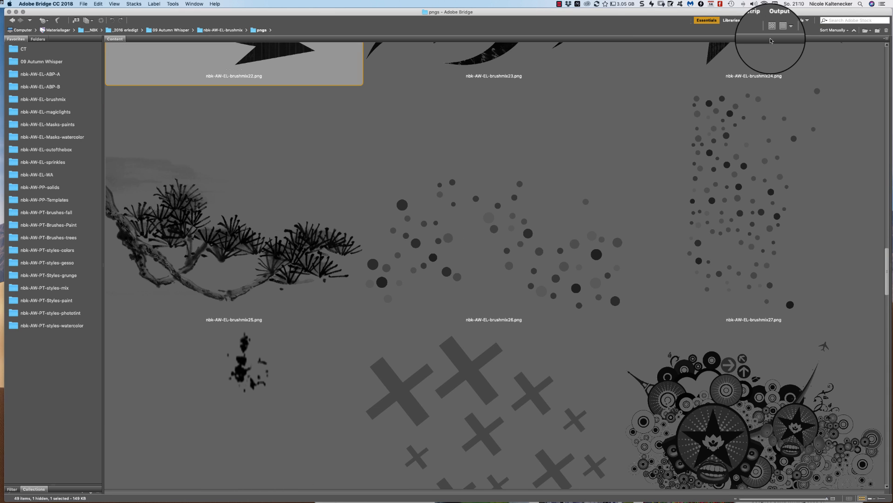
double_click(563, 240)
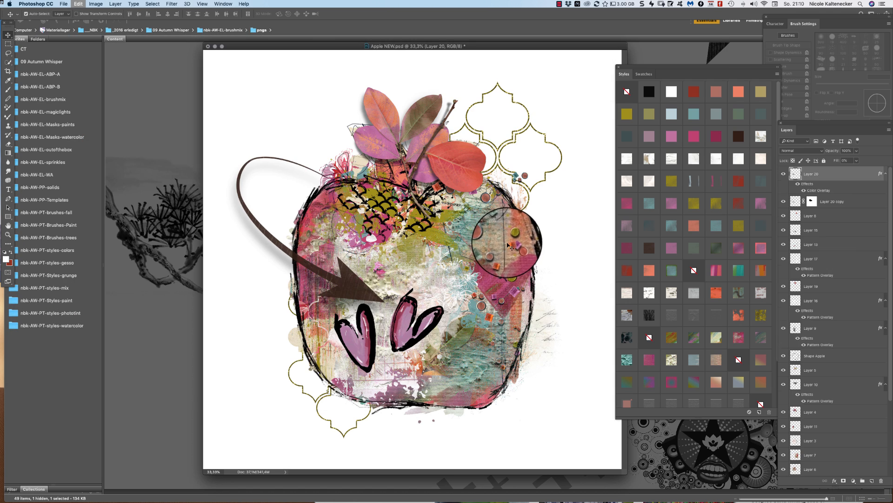
click(737, 247)
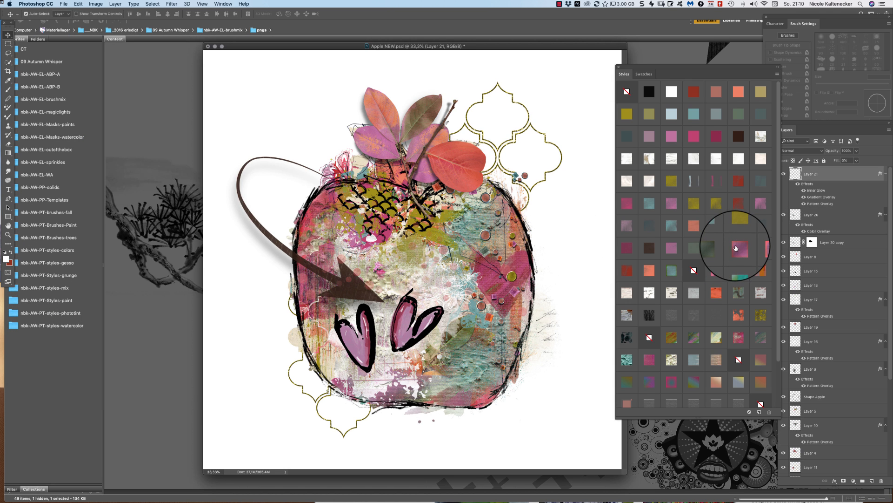
drag(495, 298, 554, 215)
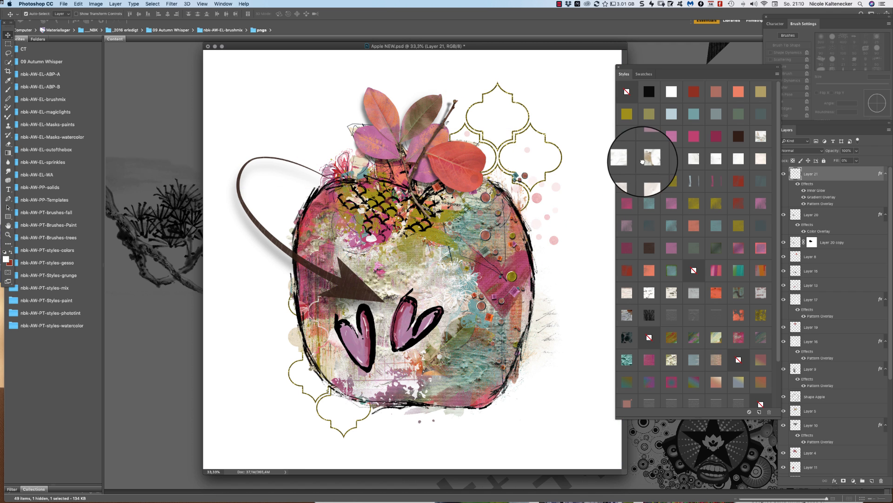
key(BackSpace)
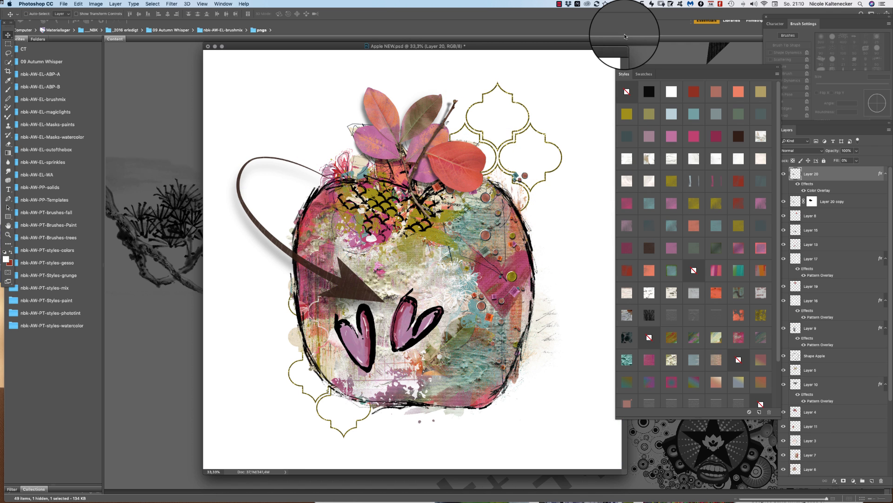
Look through the nbk-AW-PP-solids papers in Bridge, and bring the finished autumn apple reference image into view in Photoshop
key(super+minus)
drag(464, 47, 493, 54)
click(163, 421)
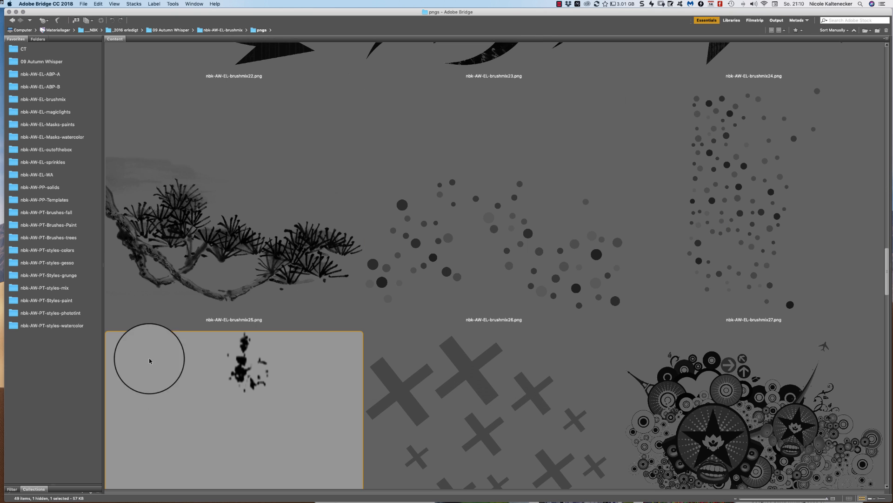
click(66, 187)
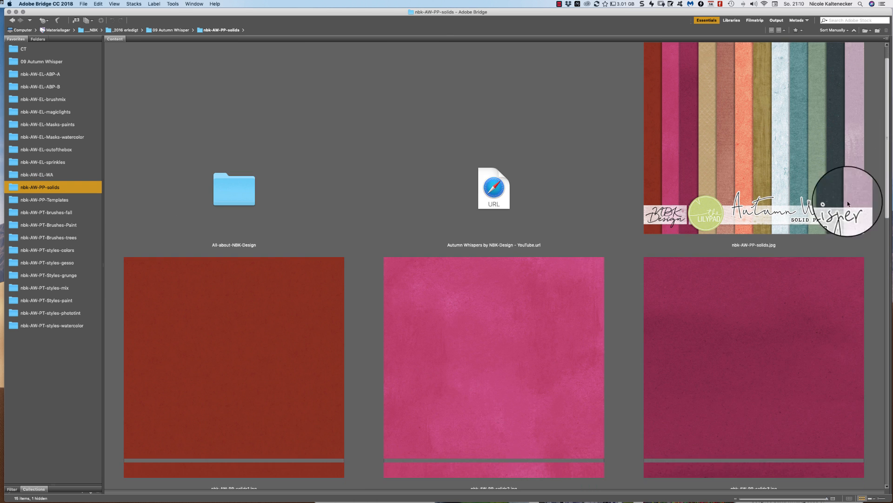
scroll(828, 224, down, 8)
scroll(808, 300, down, 4)
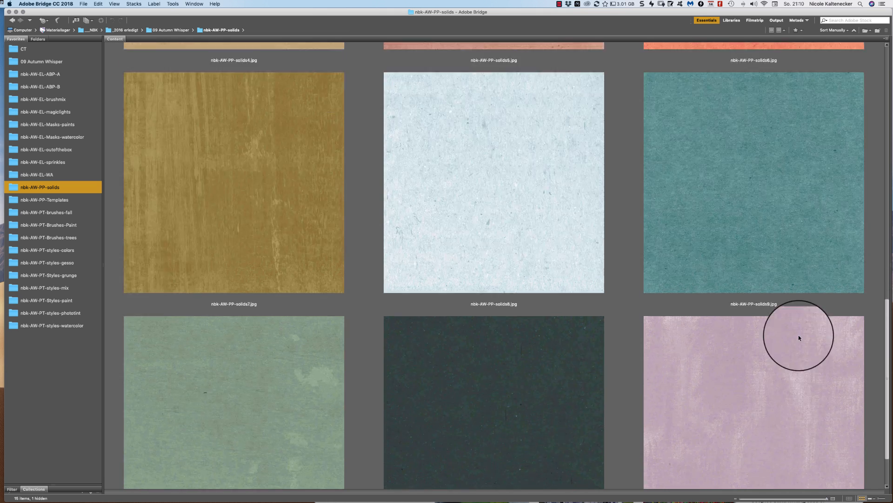
scroll(777, 400, up, 15)
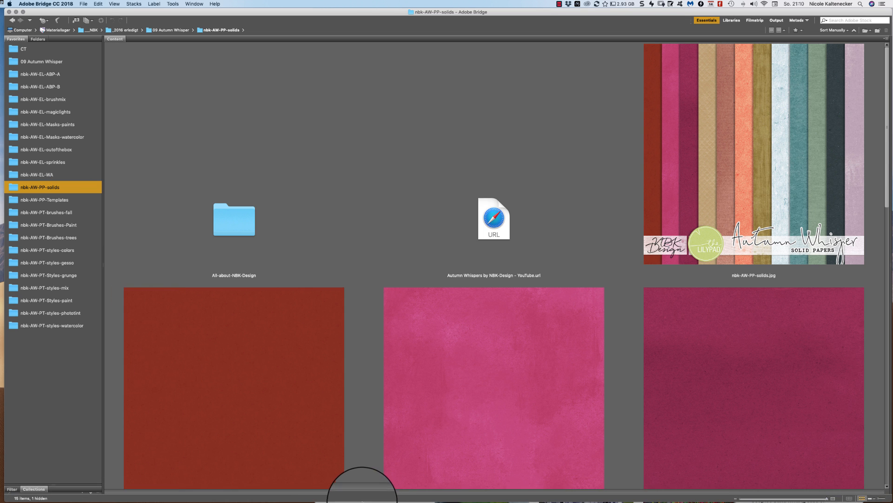
mouse_move(360, 499)
click(306, 496)
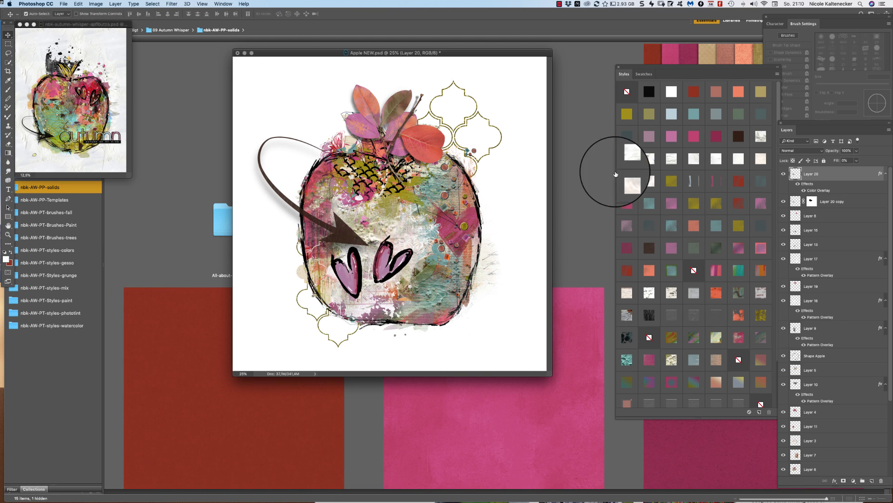
Convert the Background into a regular layer named Layer 21 and fill it with the red background colour
scroll(890, 279, down, 5)
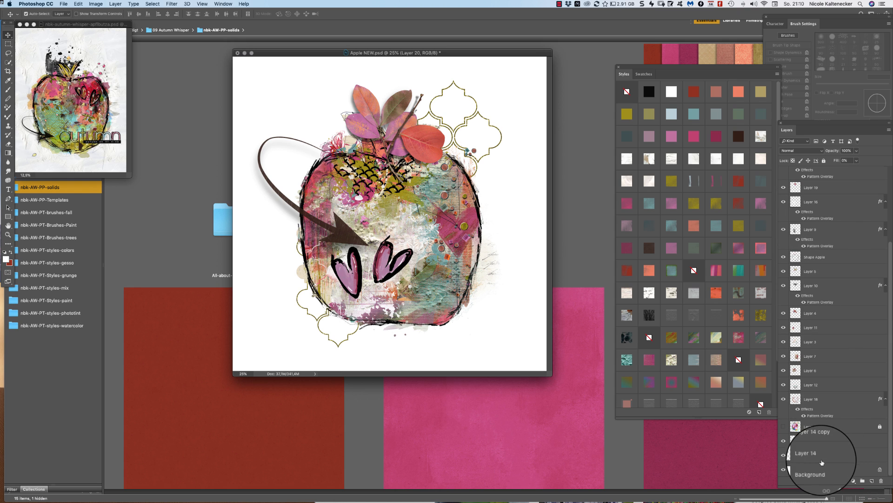
double_click(825, 467)
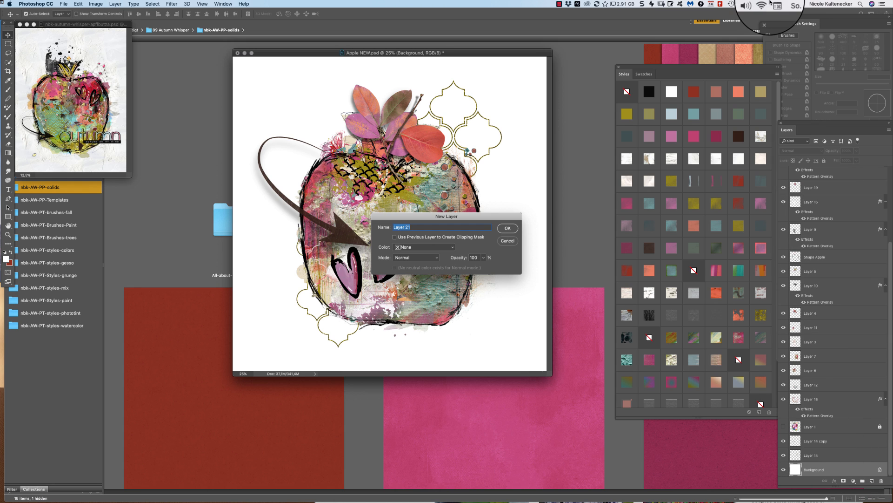
key(Return)
key(super+BackSpace)
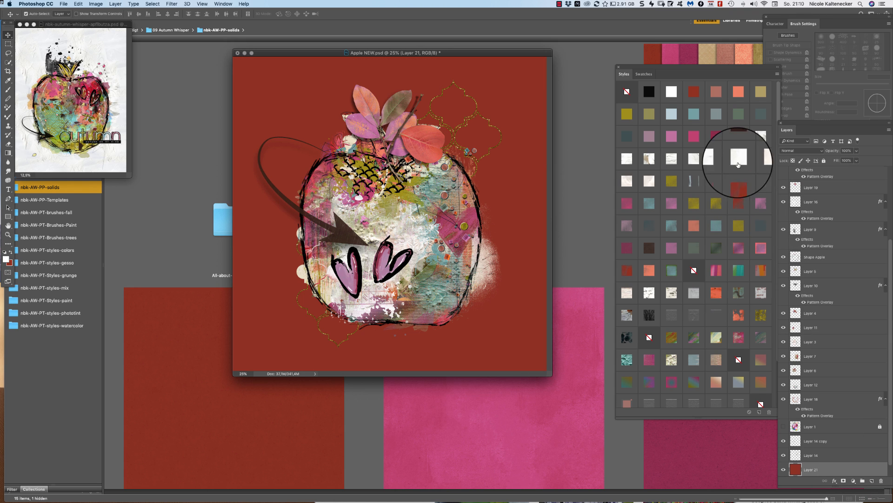
Compare the white gesso pattern styles on the background layer and apply the cream crumpled-texture style
click(763, 132)
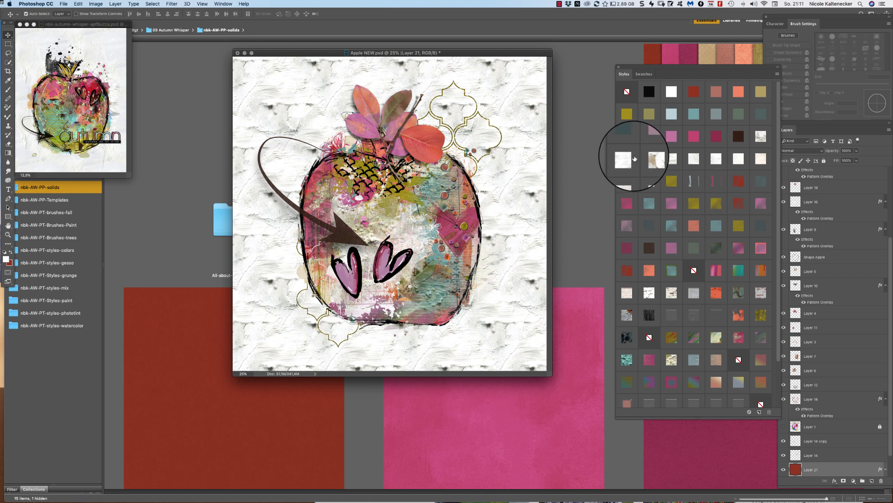
click(648, 160)
click(671, 160)
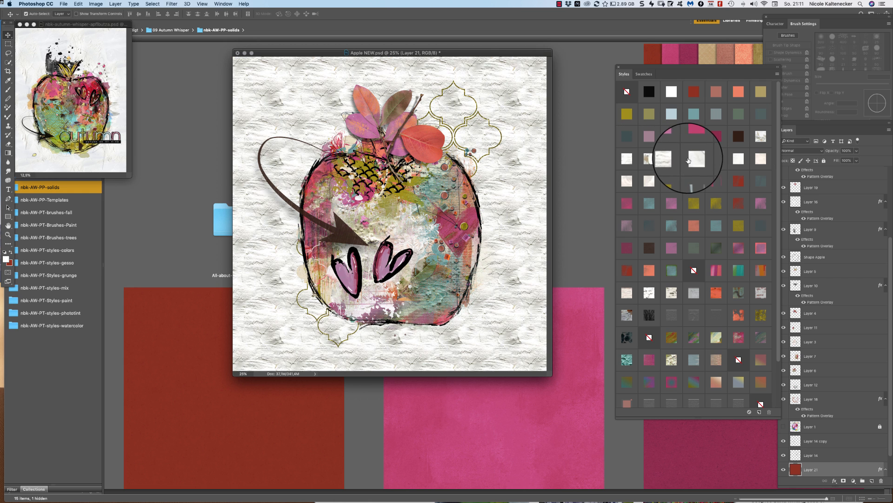
click(692, 159)
click(714, 155)
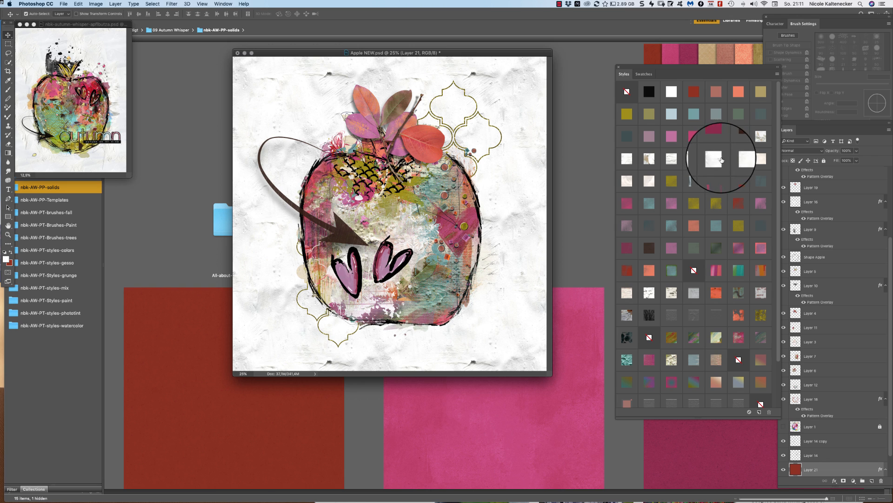
click(696, 159)
click(717, 159)
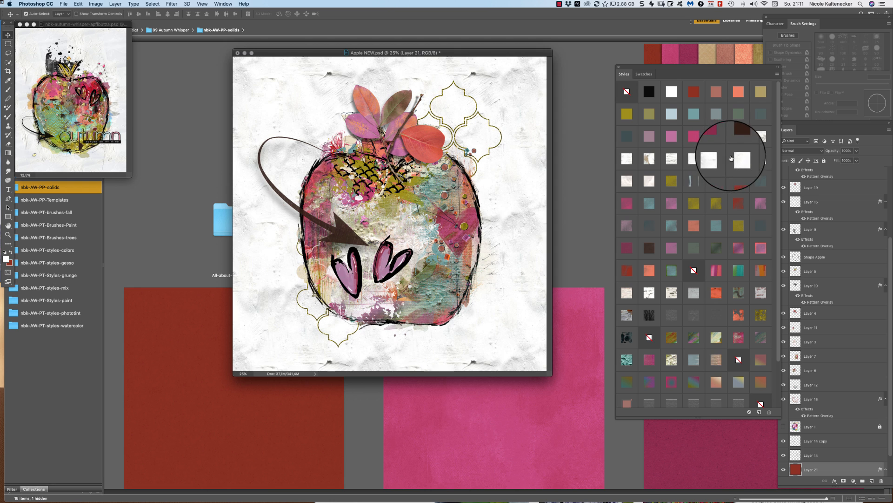
click(761, 158)
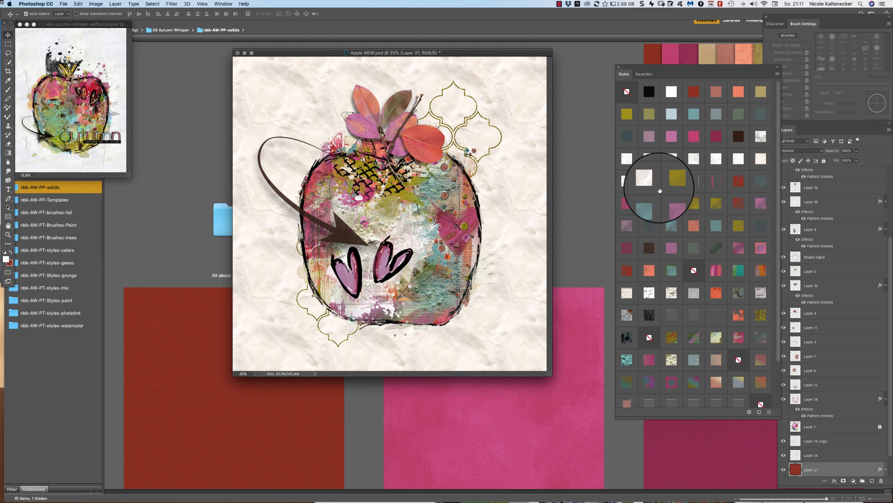
Compare more white textured styles on the background layer, apply the cooler white plaster texture, and enlarge the document window around the canvas
click(643, 181)
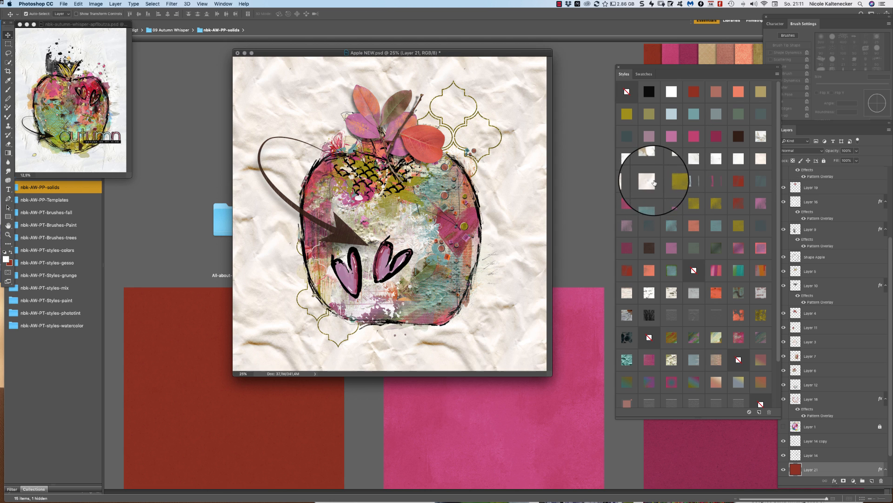
click(734, 159)
click(717, 158)
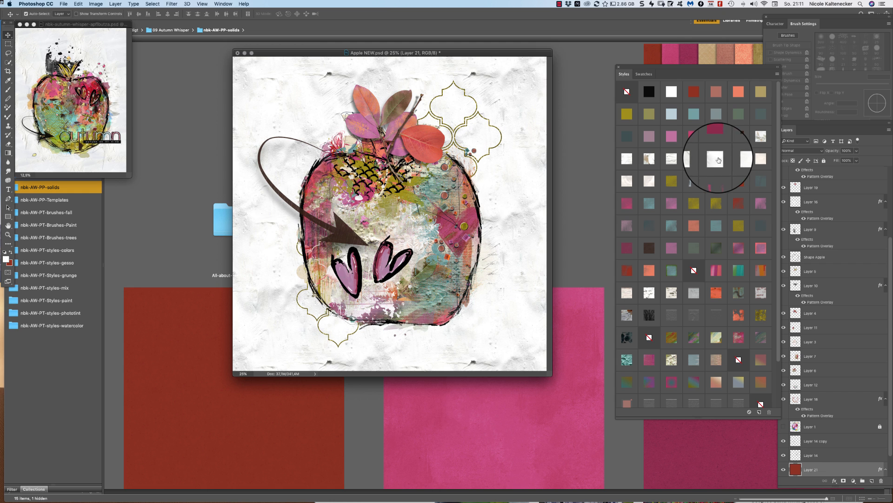
drag(546, 371, 593, 427)
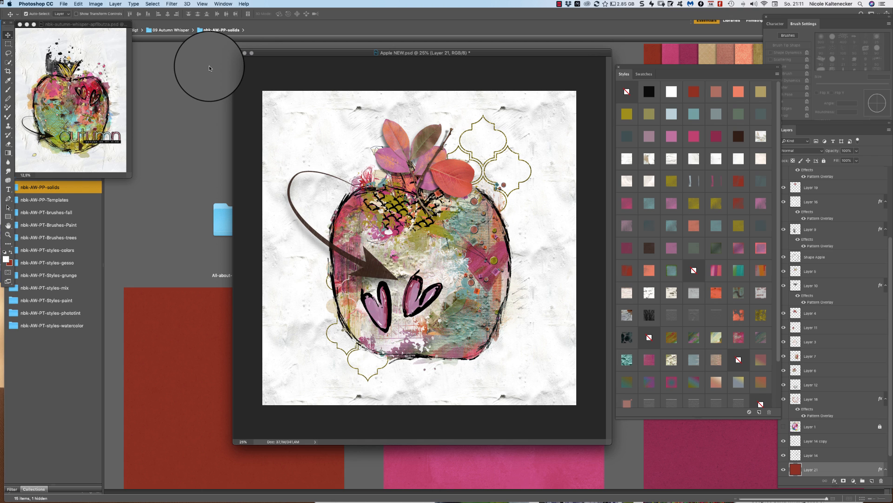
Look through the nbk-AW-EL-sprinkles folder in Bridge and open nbk-AW-EL-sprinkles4.png in Photoshop
click(159, 226)
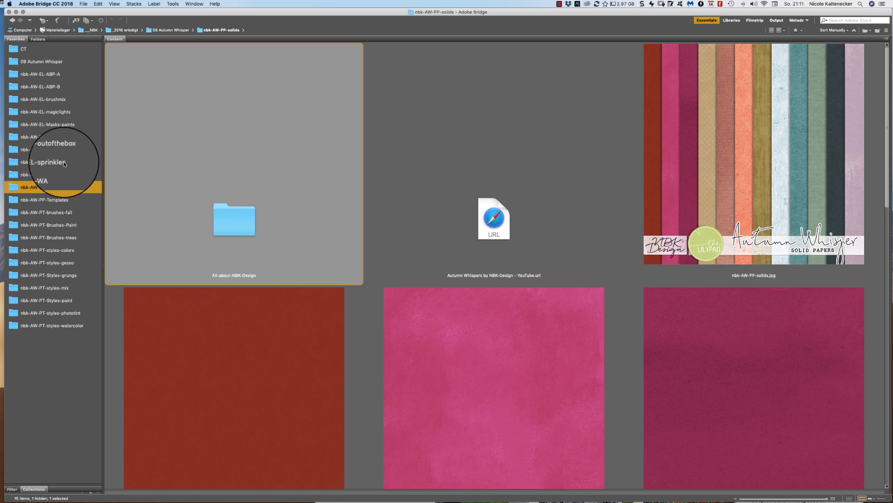
click(65, 163)
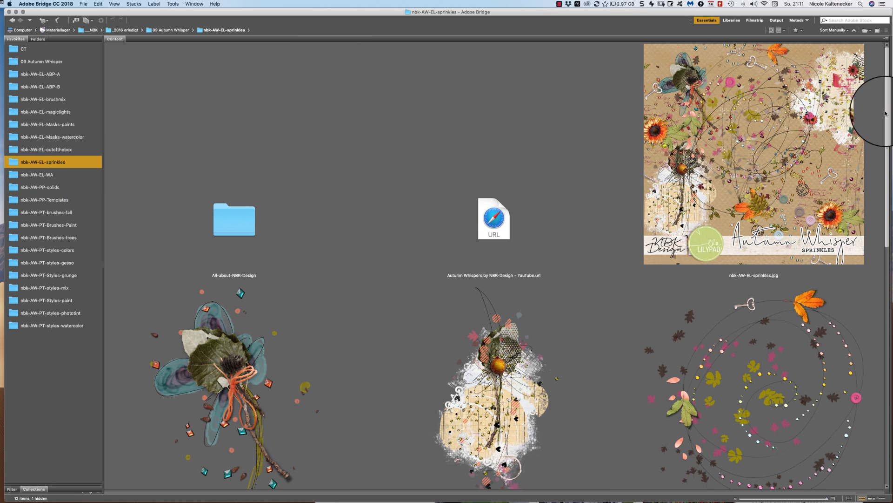
click(613, 360)
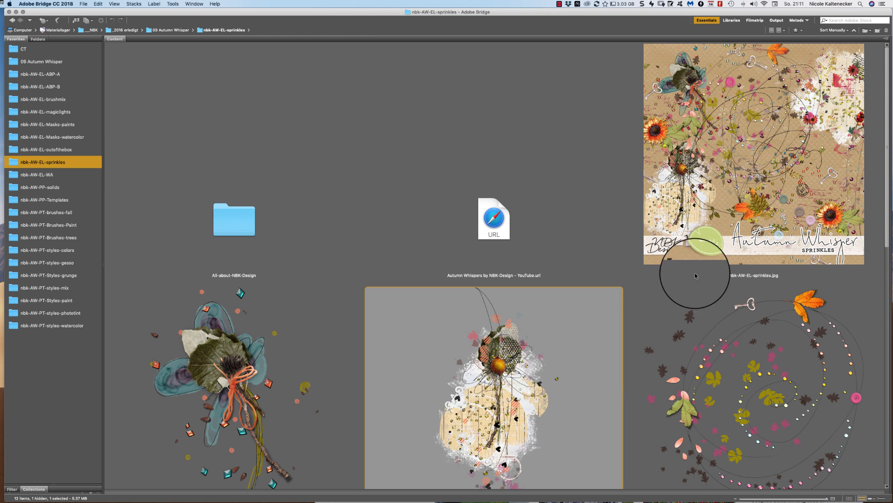
scroll(828, 189, down, 7)
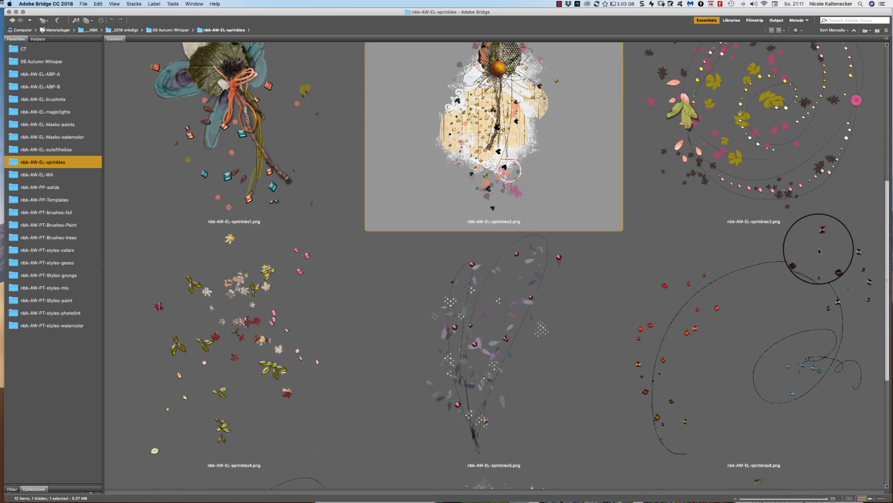
scroll(819, 255, down, 5)
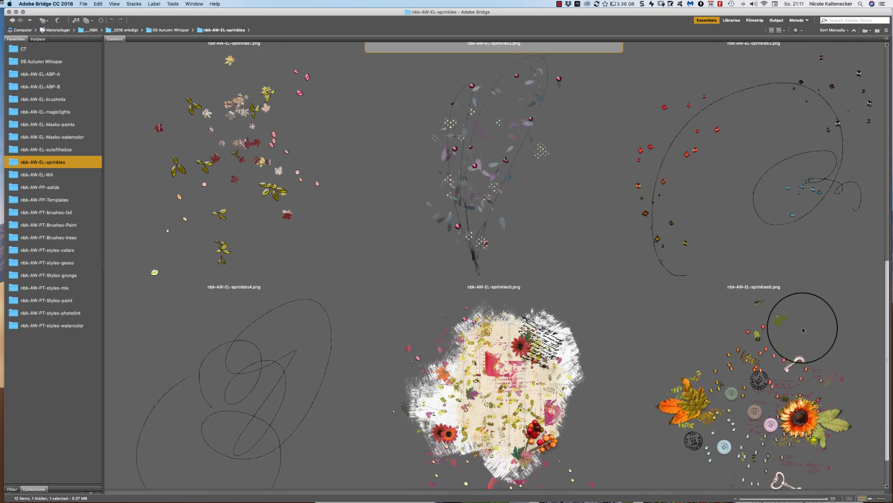
scroll(799, 357, up, 4)
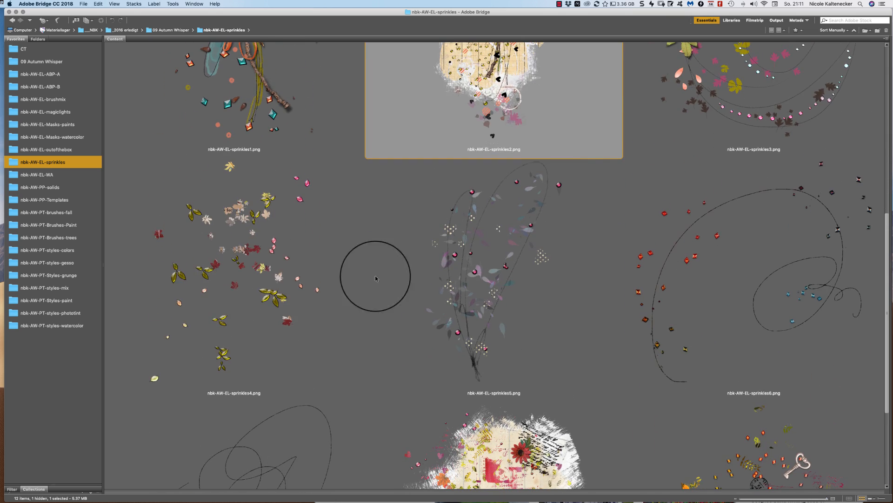
click(249, 255)
double_click(275, 301)
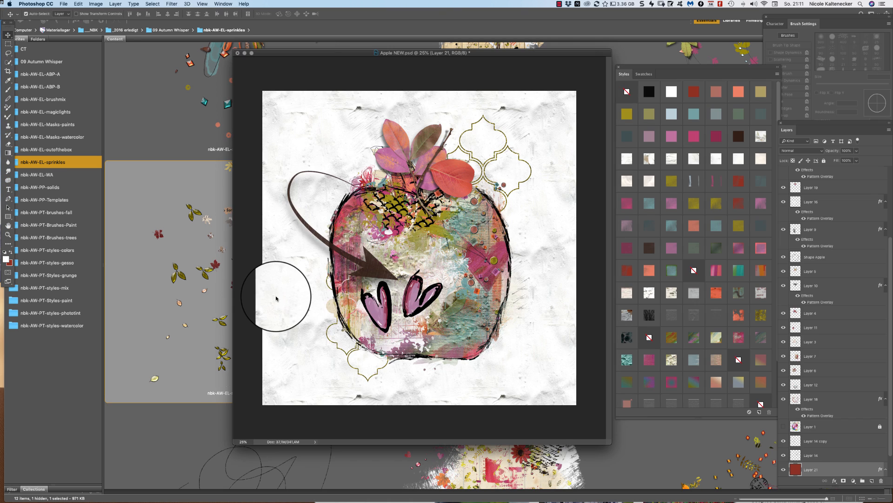
Lasso the lowest green leaf sprigs in nbk-AW-EL-sprinkles4.png and paste a copy into Apple NEW.psd
click(8, 52)
mouse_move(148, 291)
mouse_down()
mouse_move(140, 289)
mouse_move(130, 413)
mouse_move(179, 299)
mouse_move(149, 292)
mouse_up()
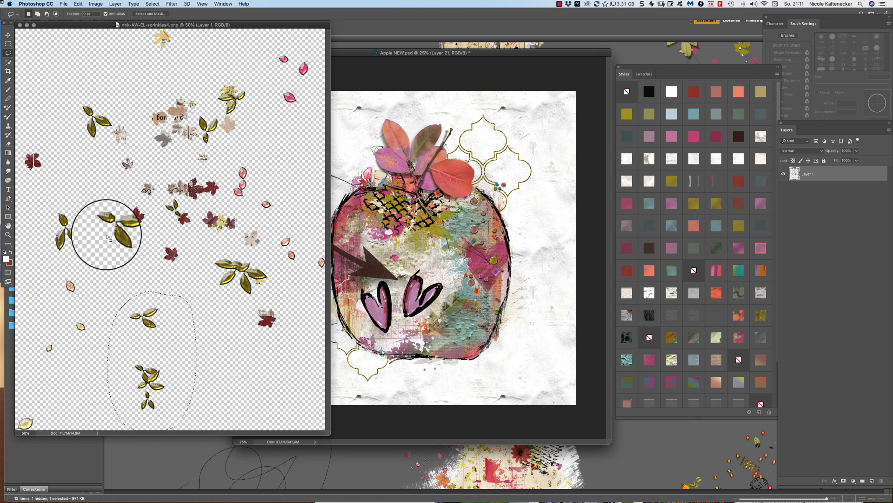
click(213, 361)
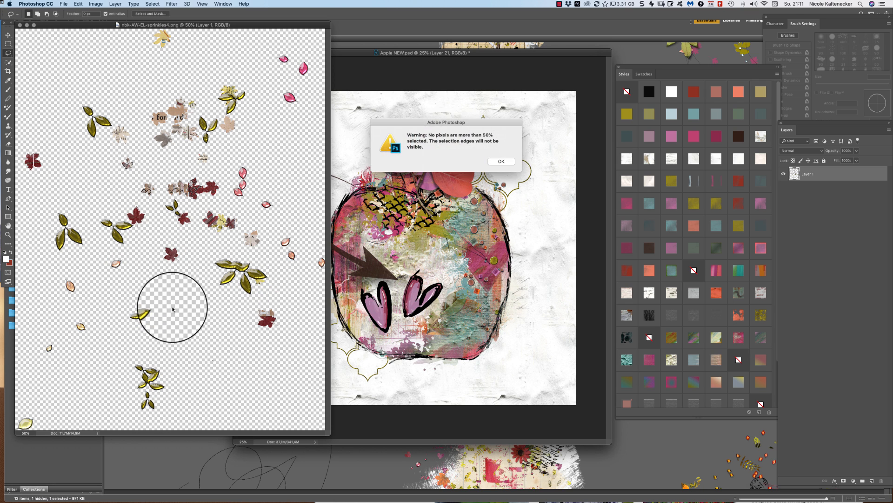
click(509, 156)
mouse_move(154, 291)
mouse_down()
mouse_move(130, 309)
mouse_move(180, 320)
mouse_move(180, 297)
mouse_up()
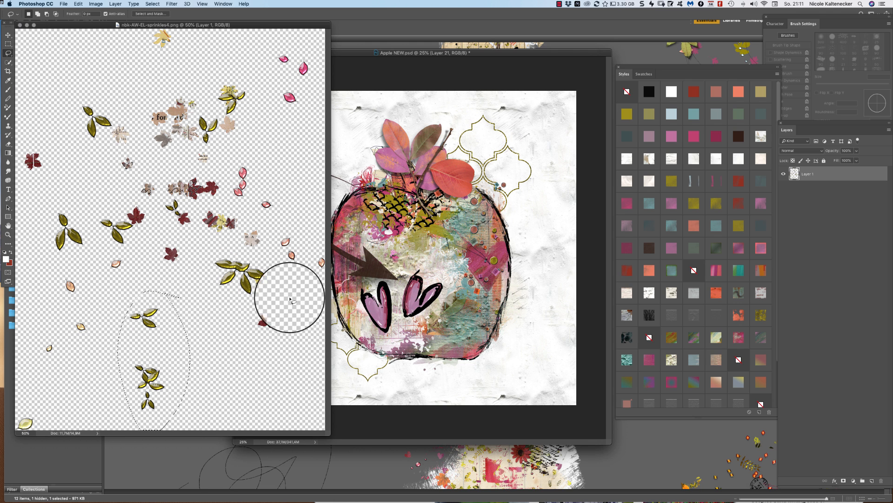
click(375, 265)
key(super+v)
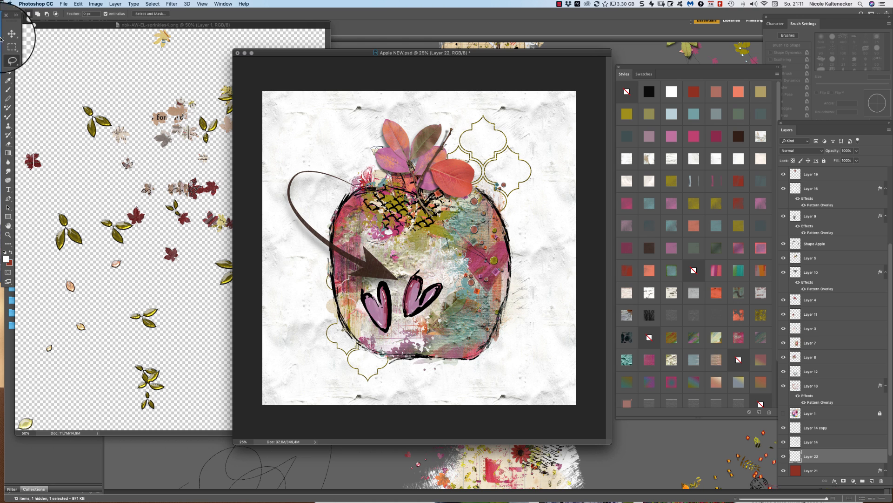
Bring the pasted leaf sprigs to the front, rotate them about -37°, and place them against the apple's upper right edge
key(super+shift+bracketright)
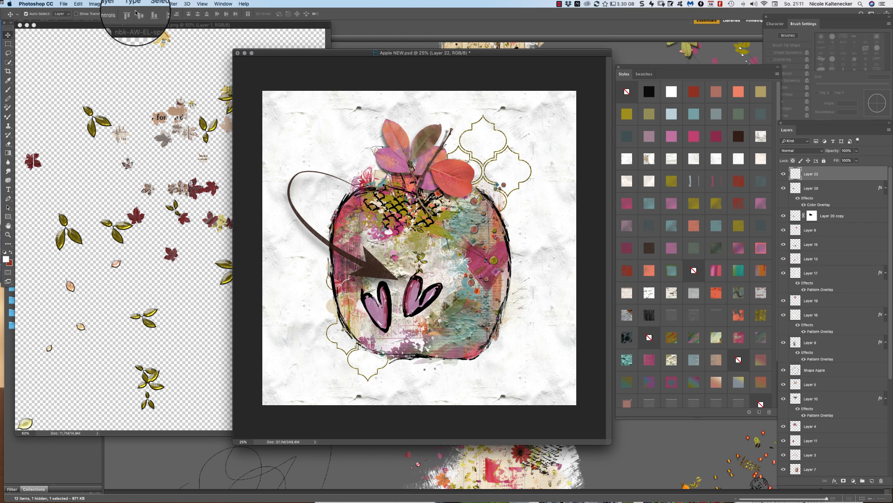
drag(424, 261, 519, 208)
key(super+t)
drag(553, 166, 526, 239)
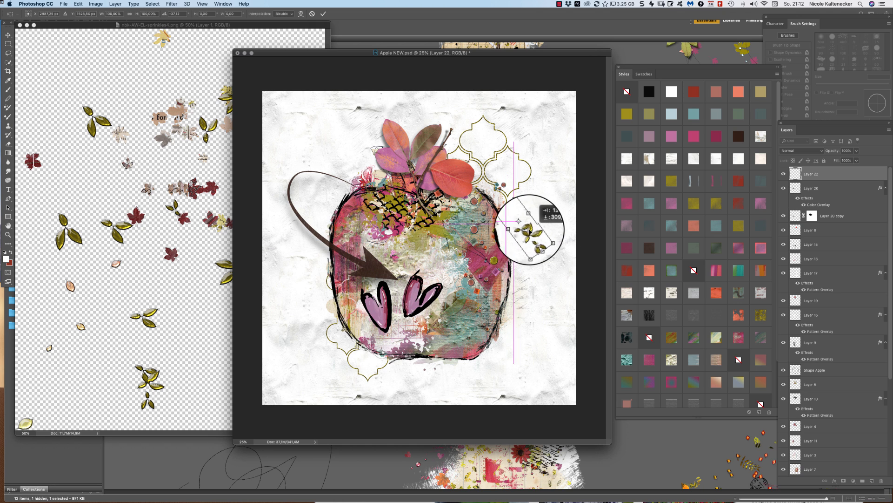
key(Return)
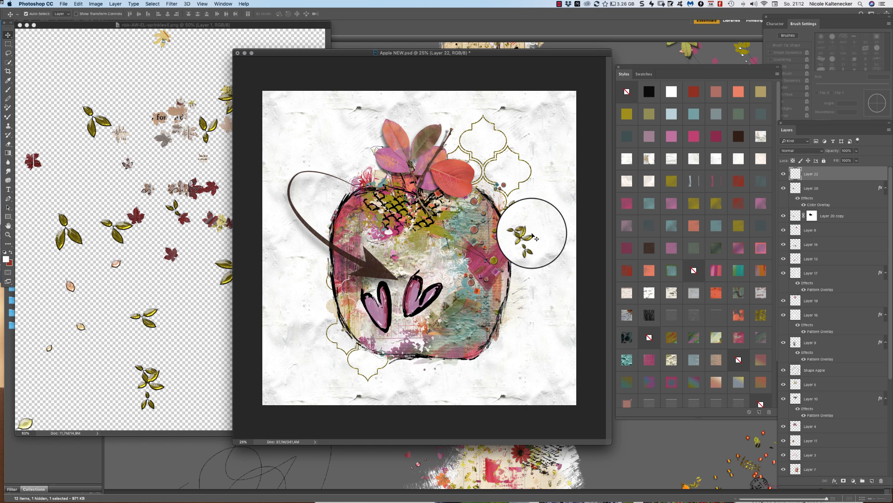
Copy the three pink petals from the upper right of nbk-AW-EL-sprinkles4.png and place them beside the apple's lower left edge
click(137, 256)
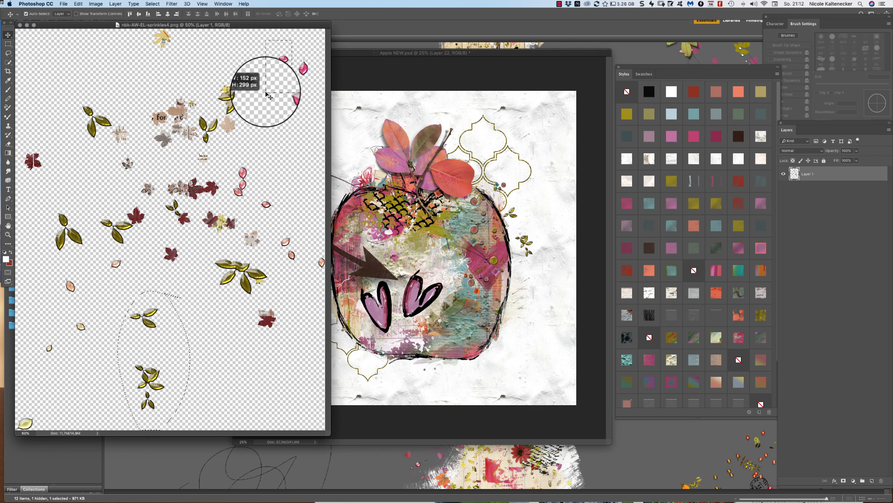
click(6, 53)
mouse_move(279, 35)
mouse_down()
mouse_move(271, 37)
mouse_move(320, 119)
mouse_move(292, 18)
mouse_up()
key(super+c)
click(520, 245)
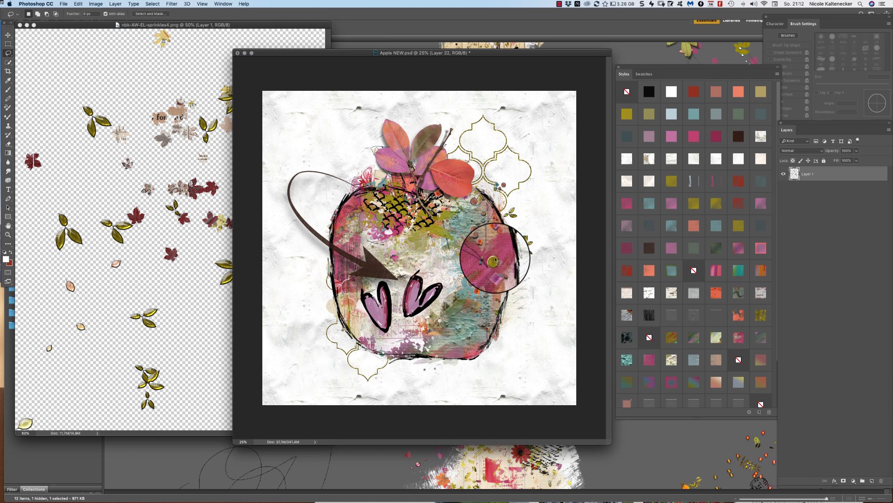
key(super+v)
drag(424, 261, 317, 315)
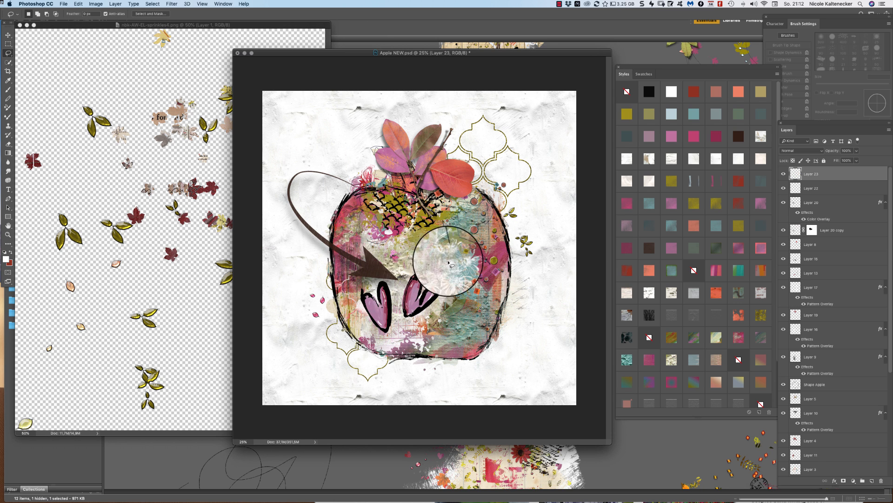
Lasso the three coral petals in nbk-AW-EL-sprinkles4.png and paste a copy over the hearts in Apple NEW.psd
click(163, 310)
mouse_move(243, 155)
mouse_down()
mouse_move(228, 183)
mouse_move(244, 206)
mouse_move(257, 179)
mouse_move(242, 156)
mouse_up()
right_click(239, 201)
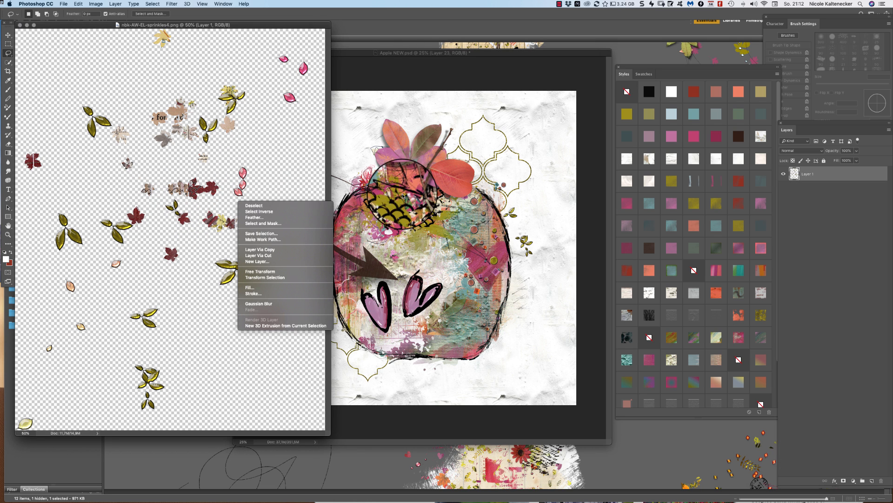
click(437, 260)
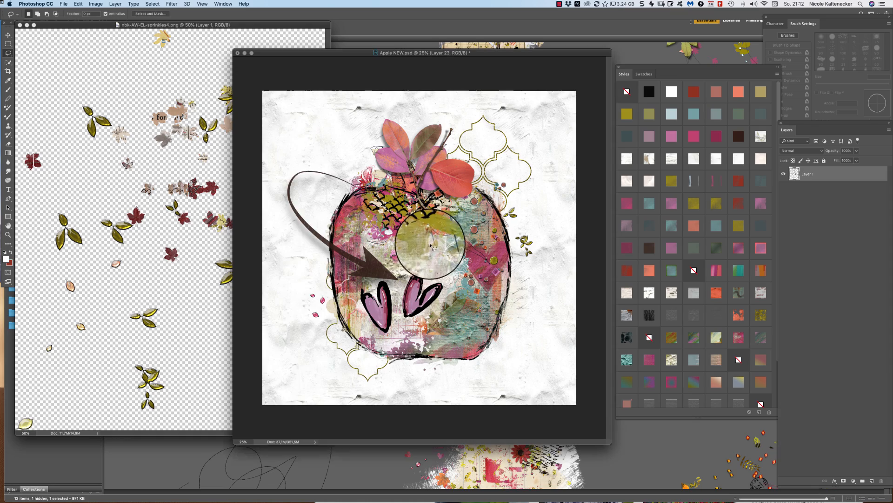
drag(435, 270, 551, 101)
key(cmd+v)
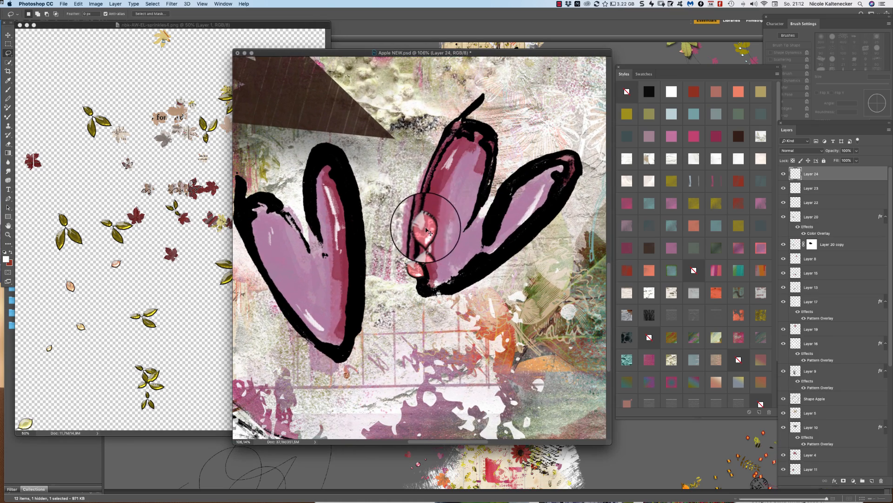
Rotate the coral petals and position them inside the upper left lobe of the right heart
key(super+t)
mouse_move(494, 190)
mouse_down()
mouse_move(398, 176)
mouse_move(410, 278)
mouse_move(415, 269)
mouse_up()
key(Return)
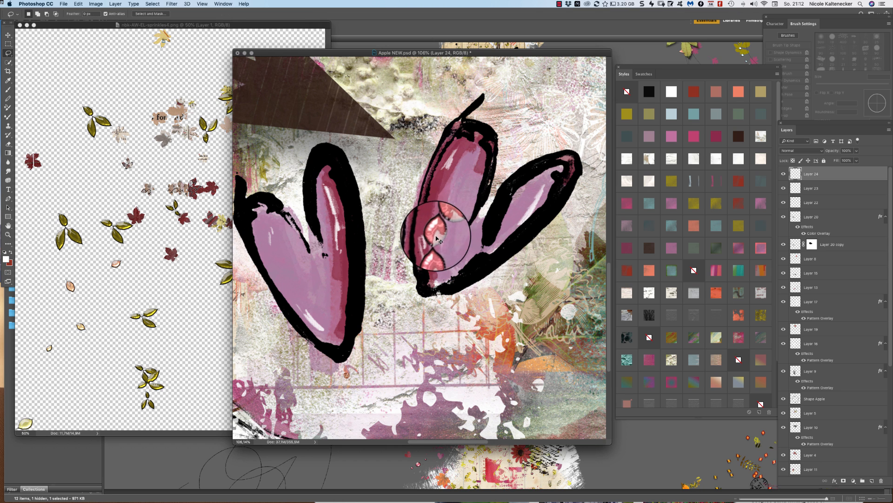
mouse_move(437, 237)
mouse_down()
mouse_move(449, 164)
mouse_move(452, 174)
mouse_up()
key(super+t)
drag(494, 111, 507, 123)
key(Return)
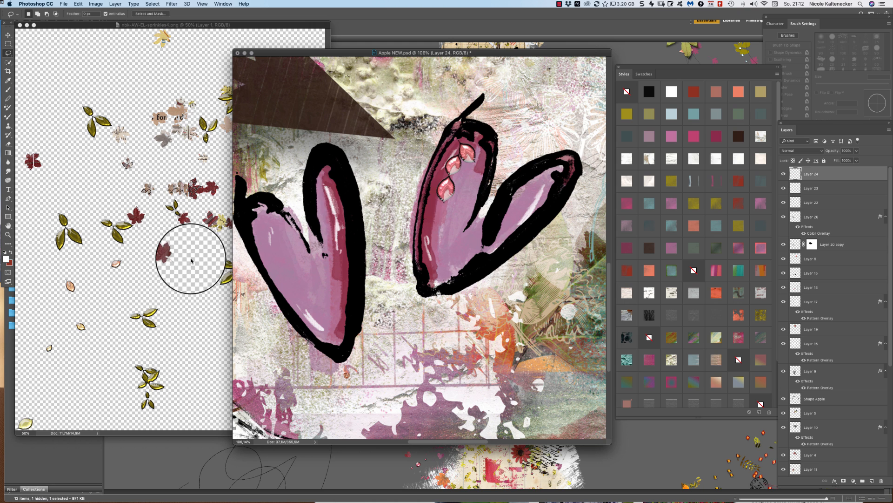
Open nbk-AW-EL-sprinkles6.png from Bridge, lasso the four red gems inside the curve, and return to Apple NEW.psd
click(139, 265)
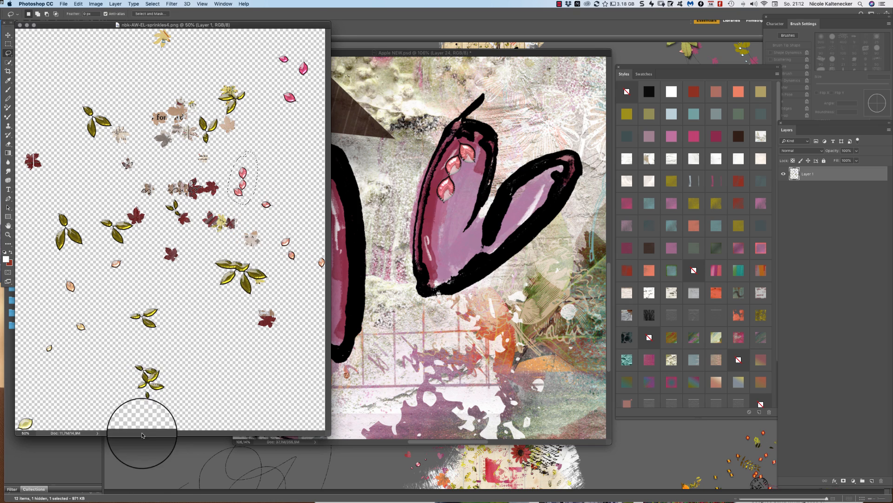
click(163, 470)
double_click(783, 229)
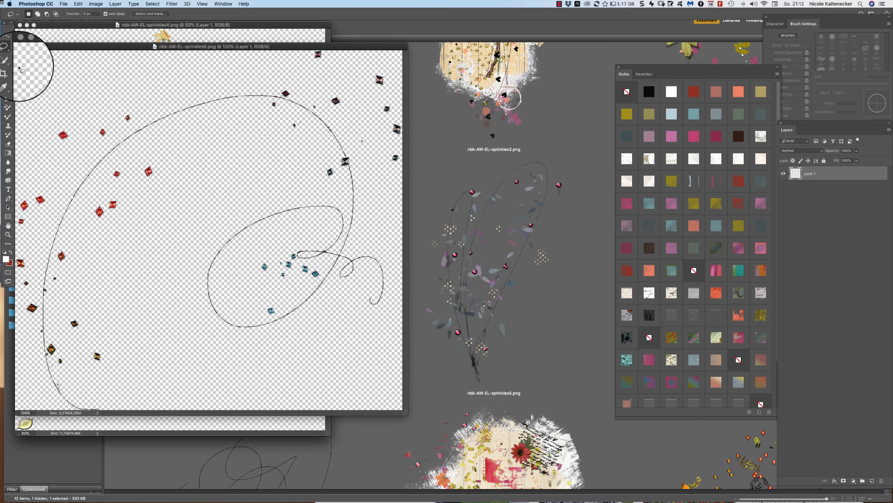
mouse_move(129, 153)
mouse_down()
mouse_move(86, 199)
mouse_move(91, 235)
mouse_move(152, 203)
mouse_move(161, 149)
mouse_up()
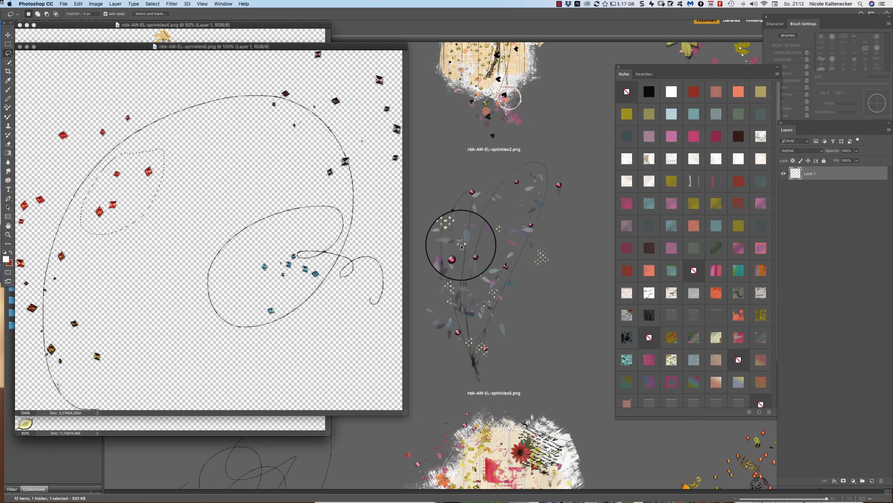
click(226, 3)
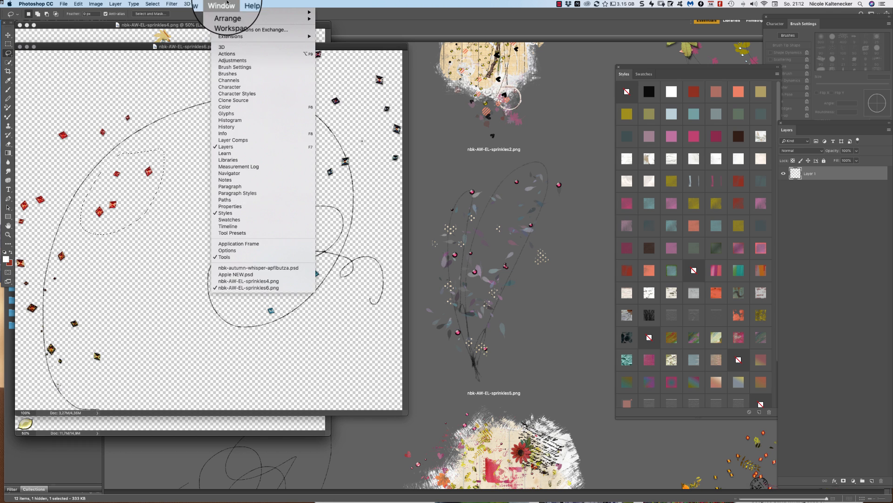
click(284, 273)
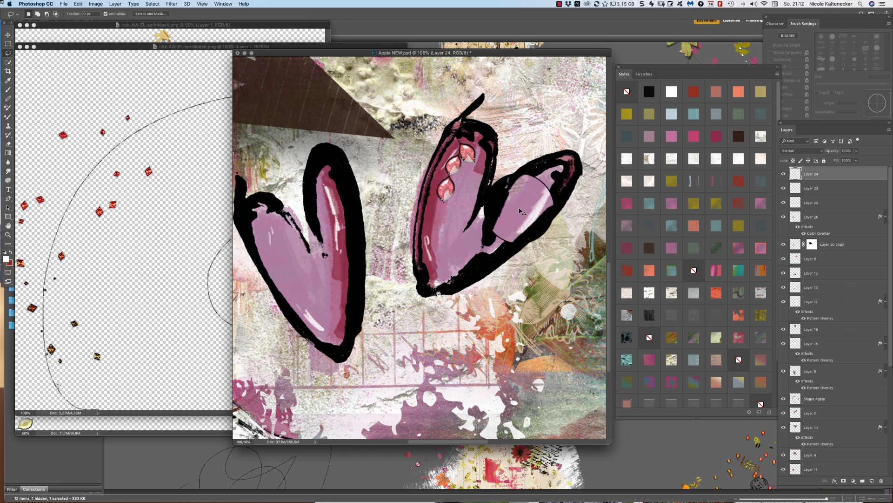
Paste the red gems, rotate them about -50°, and place them along the right side of the left heart
key(super+v)
drag(442, 224, 270, 168)
key(super+t)
drag(295, 250, 333, 224)
drag(343, 179, 346, 180)
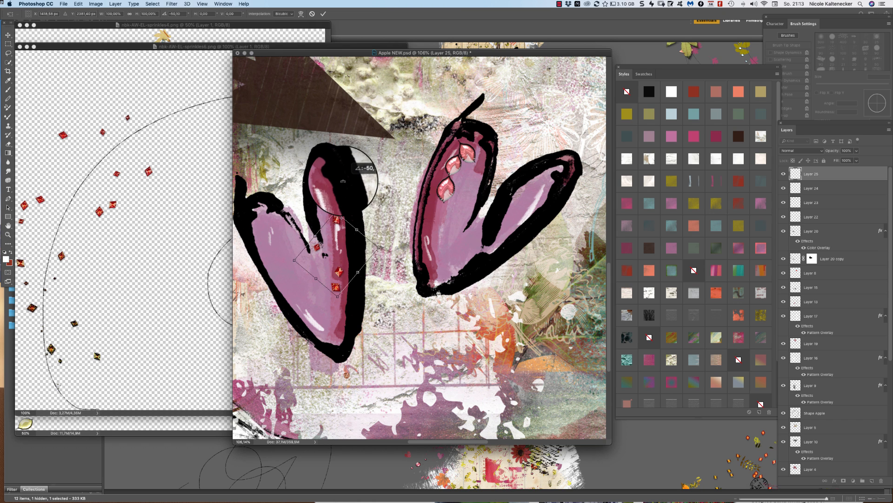
key(Return)
key(l)
key(super+0)
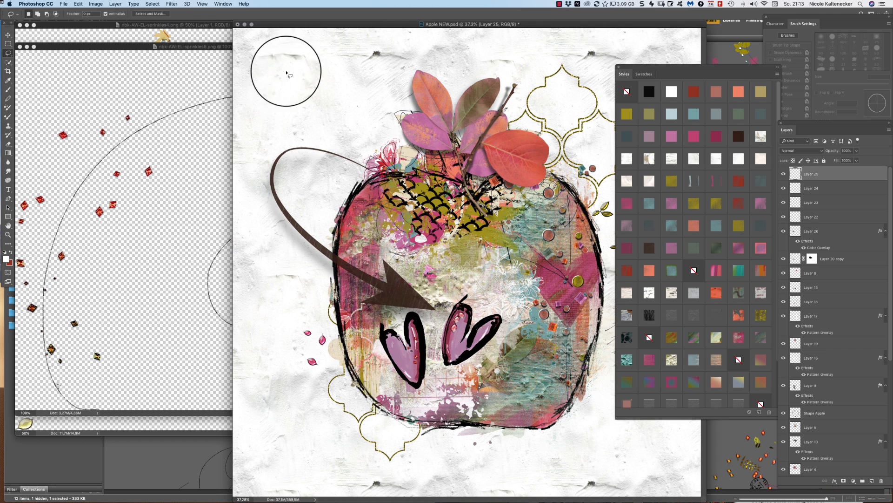
Close the nbk-AW-EL-sprinkles6.png and nbk-AW-EL-sprinkles4.png images, and bring the nbk-AW-EL-sprinkles3.png leaf swirl into Apple NEW.psd as a new layer
click(124, 101)
drag(271, 66, 424, 257)
key(super+z)
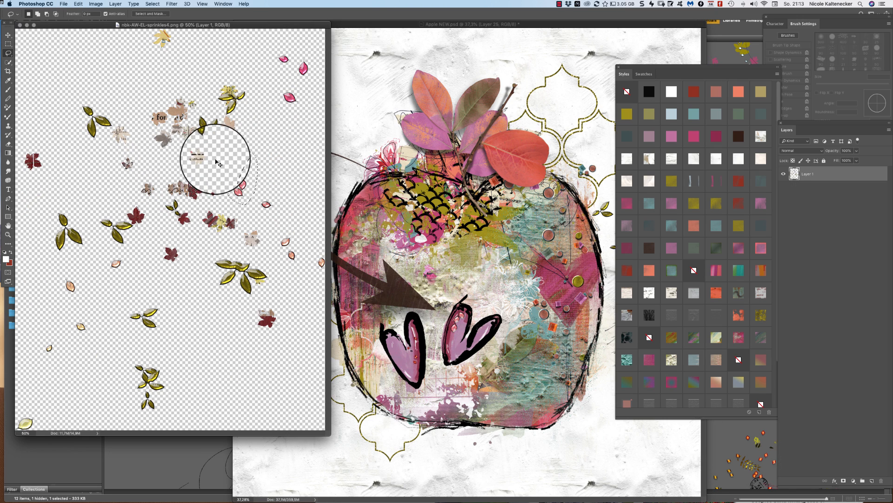
key(super+w)
click(222, 261)
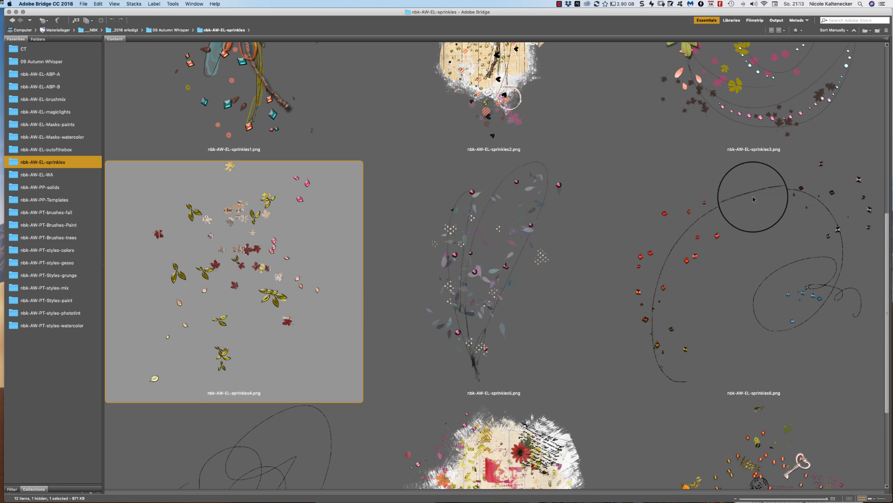
double_click(792, 60)
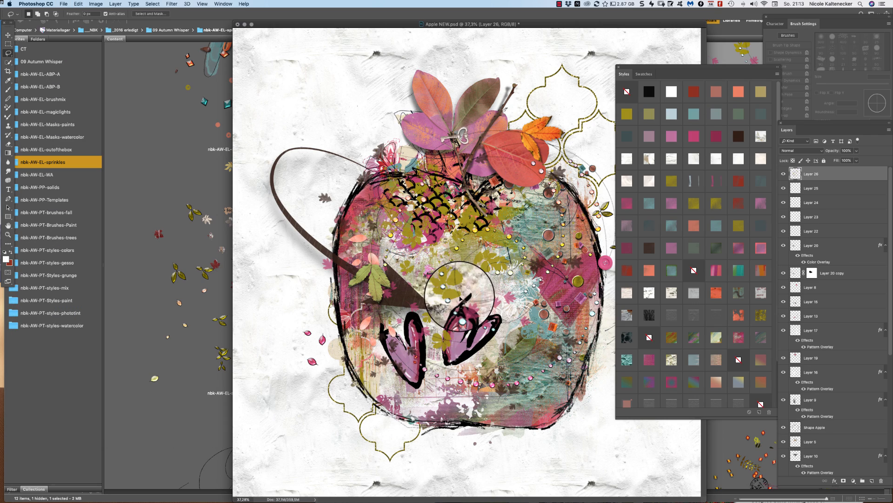
Shift the leaf swirl slightly down and left on the apple, and restack Layer 26 between Layer 19 and Layer 16
drag(373, 281, 362, 310)
drag(819, 216, 833, 387)
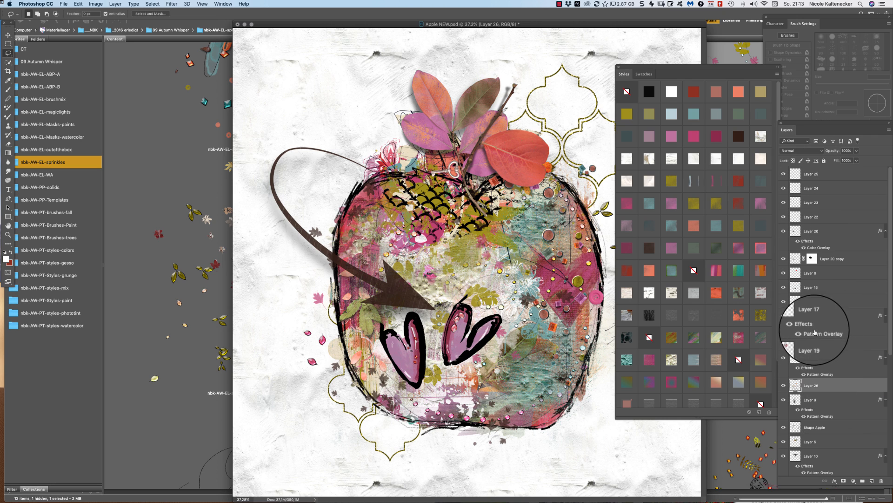
drag(841, 387, 827, 367)
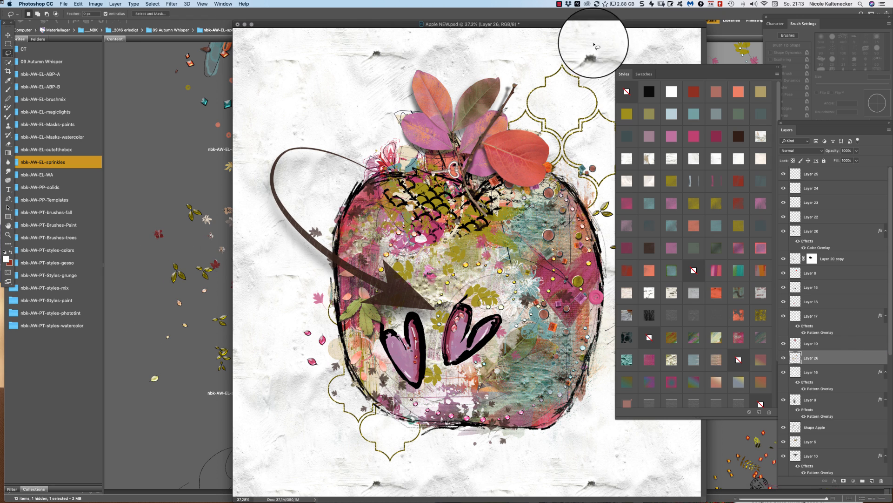
Open nbk-AW-EL-sprinkles3.png from Bridge to check its original elements, and close it without changes
drag(591, 29, 507, 34)
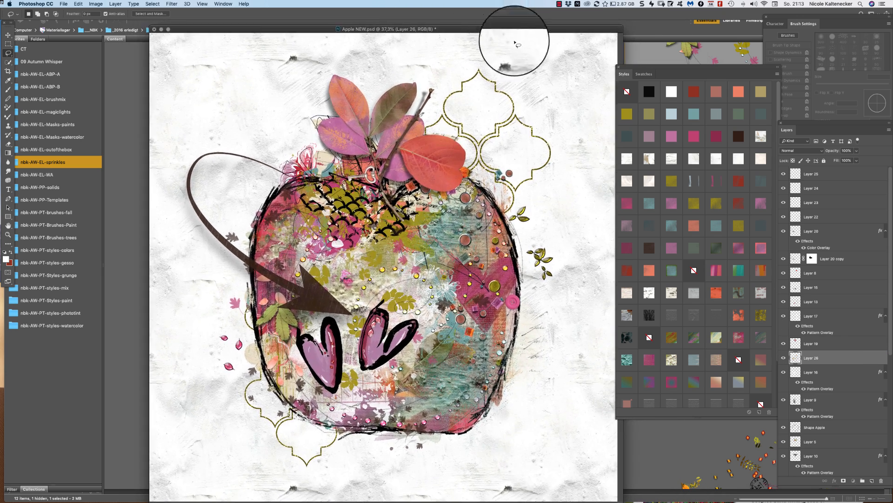
click(663, 55)
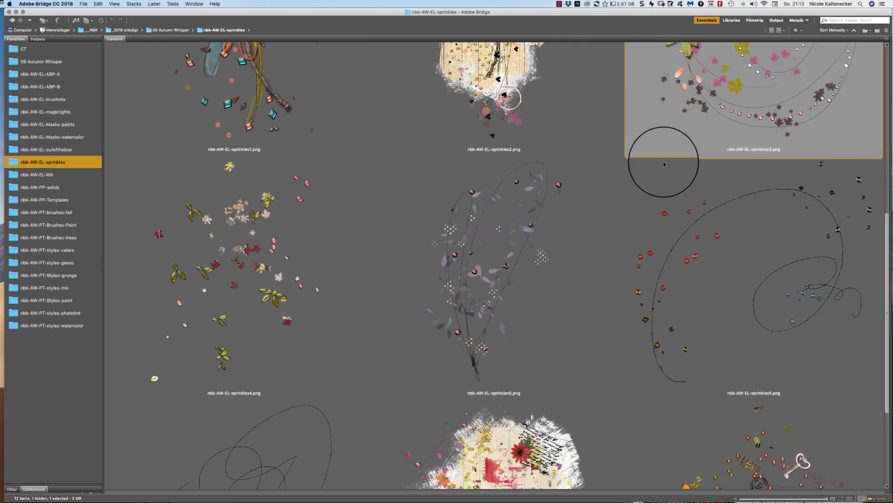
double_click(736, 124)
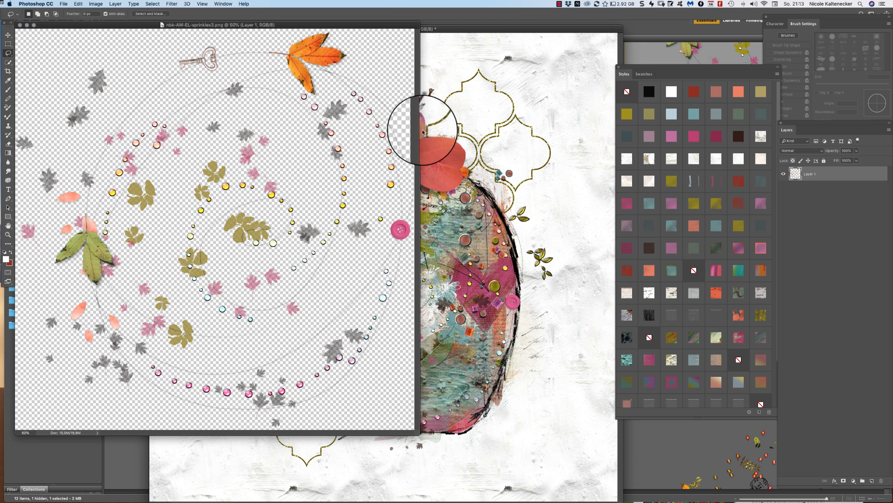
key(super+w)
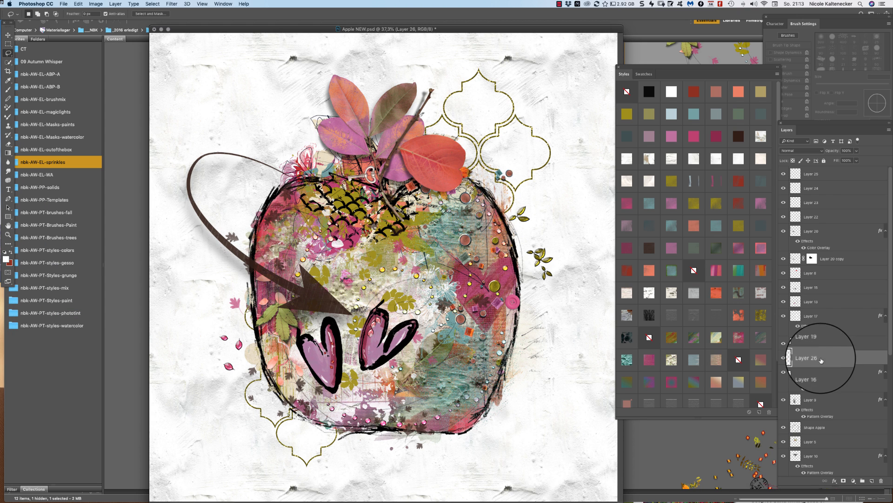
Raise Layer 26 in the stack to sit between Layer 13 and Layer 17
drag(823, 340, 835, 315)
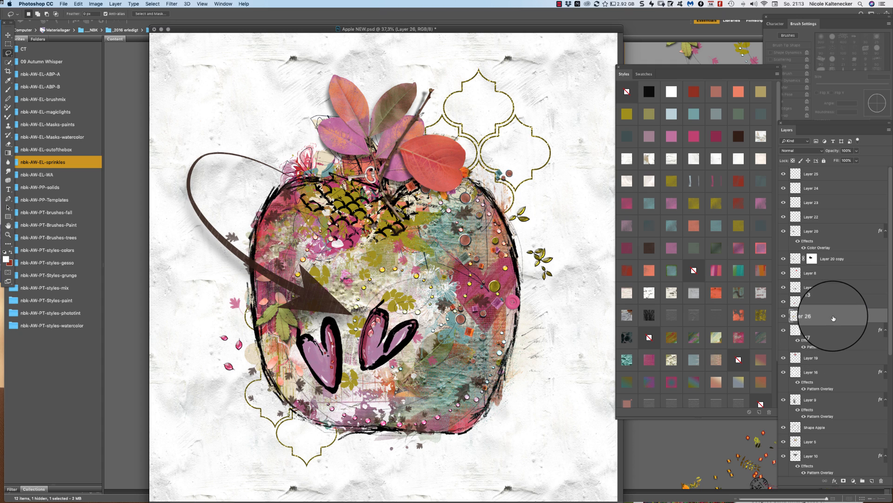
drag(834, 296, 837, 298)
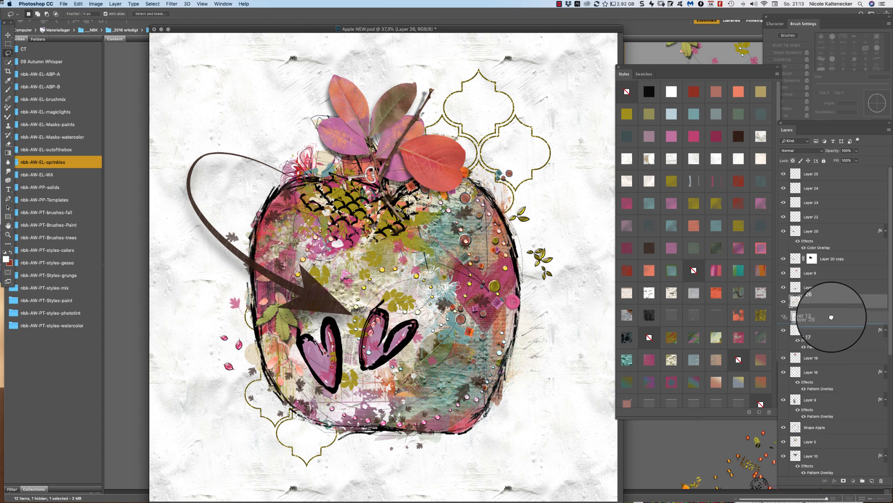
drag(831, 317, 833, 316)
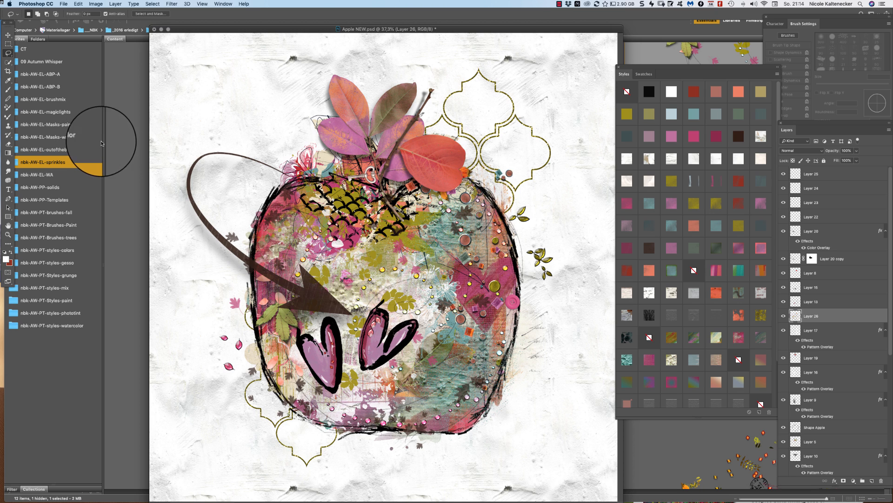
Show the whole artwork at 33.33% in an enlarged document window, and place the Layers and Styles panels closer to it
click(8, 35)
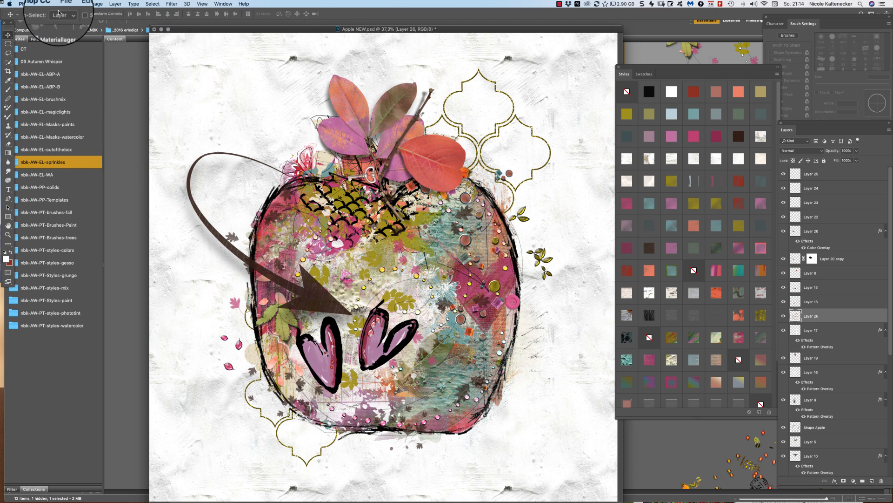
key(super+minus)
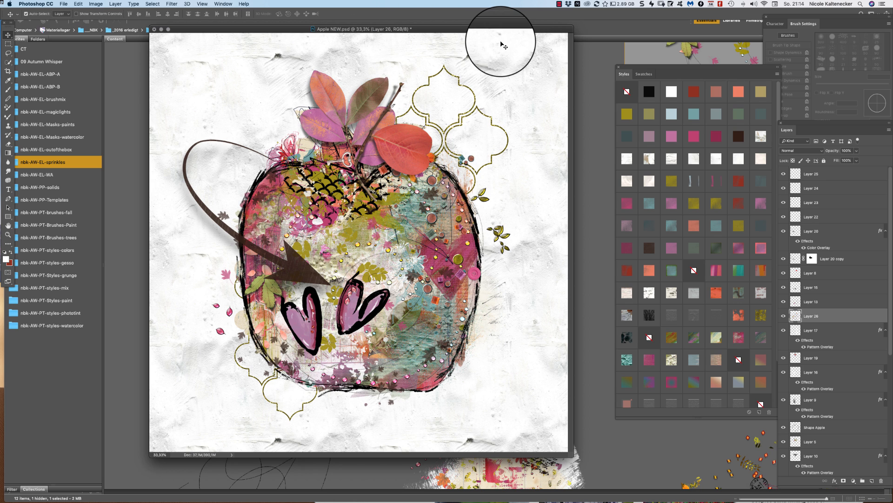
drag(572, 455, 581, 469)
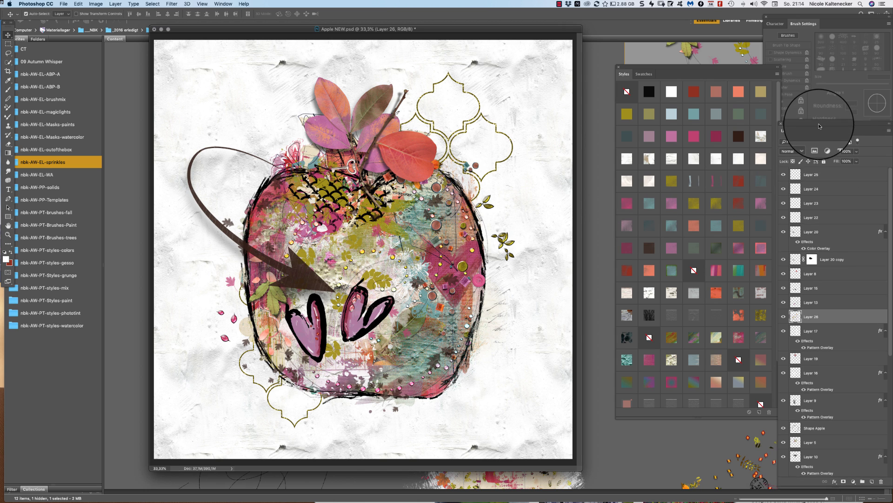
mouse_move(812, 129)
mouse_down()
mouse_move(557, 118)
mouse_move(797, 58)
mouse_move(795, 108)
mouse_up()
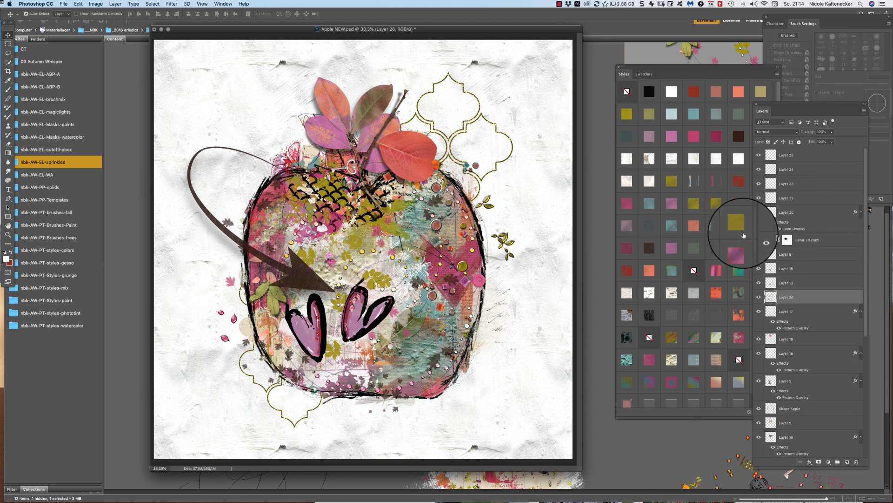
drag(702, 70, 659, 62)
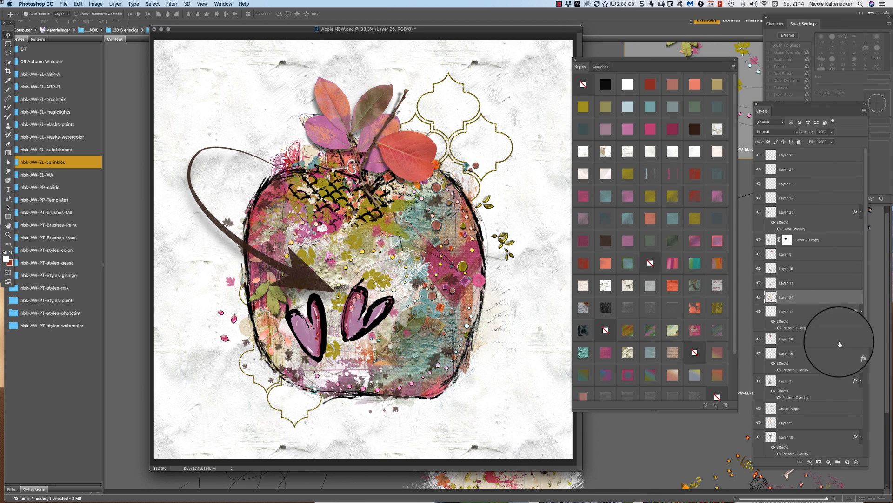
Try several coral, wood and teal texture styles on the paint of Layer 7, and clear the layer's style
scroll(858, 320, down, 5)
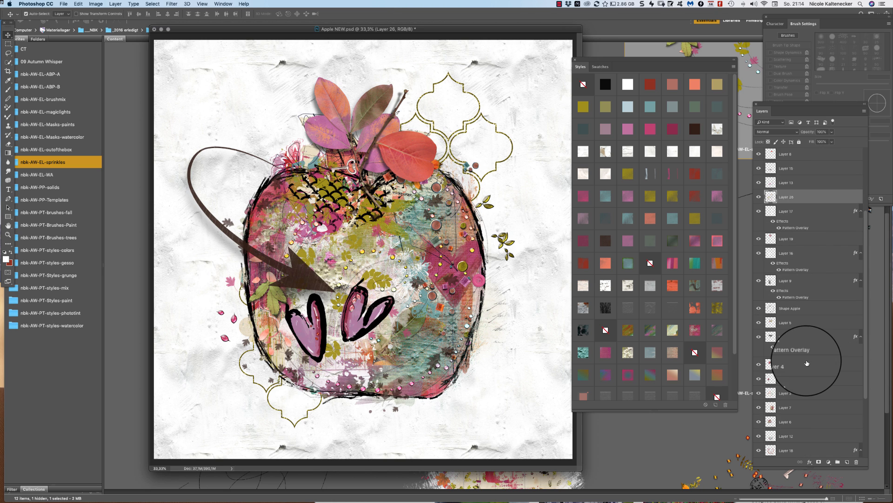
click(816, 365)
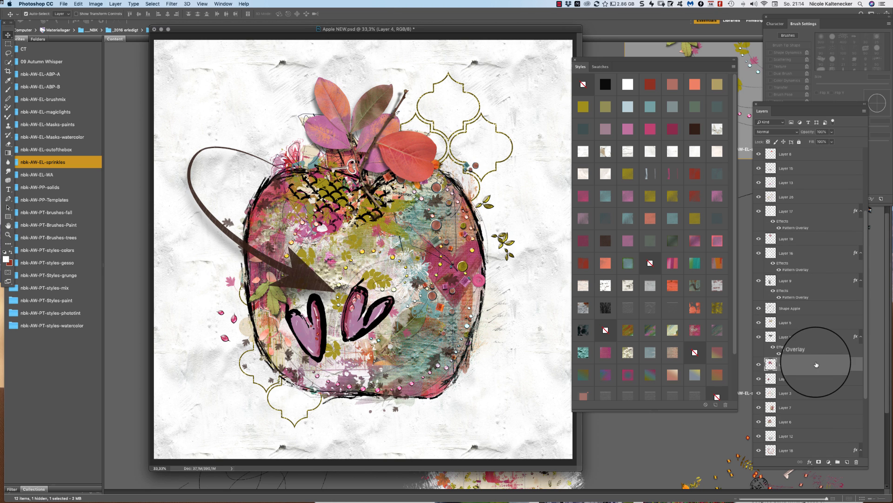
click(810, 406)
click(673, 286)
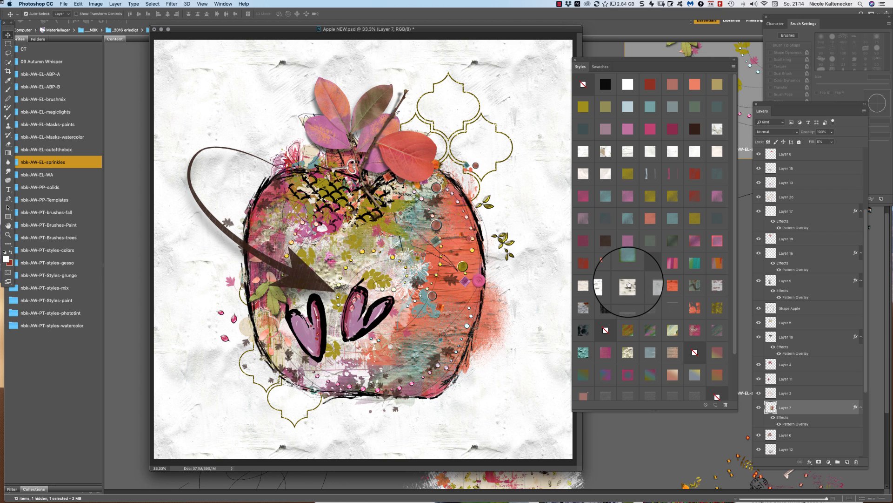
click(629, 285)
click(606, 262)
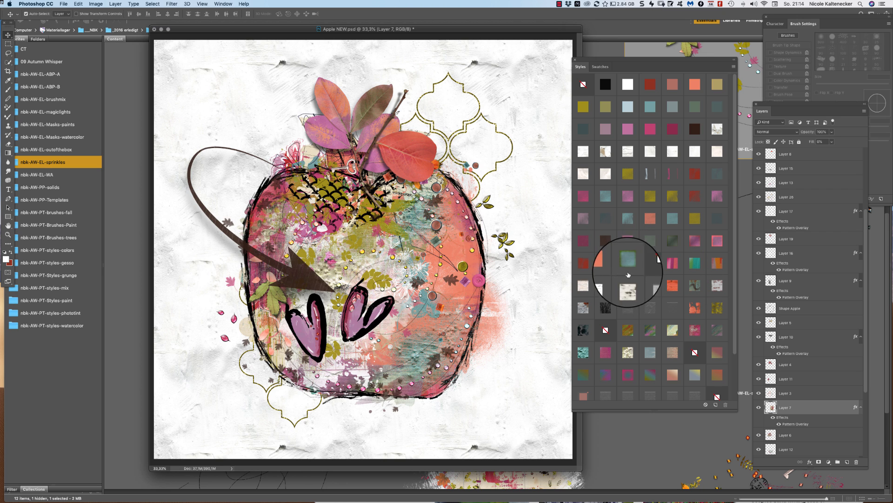
click(717, 286)
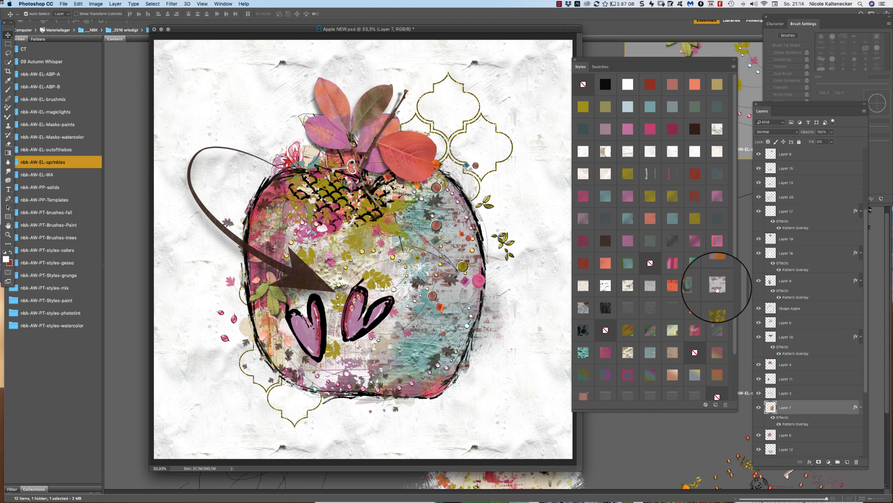
click(673, 354)
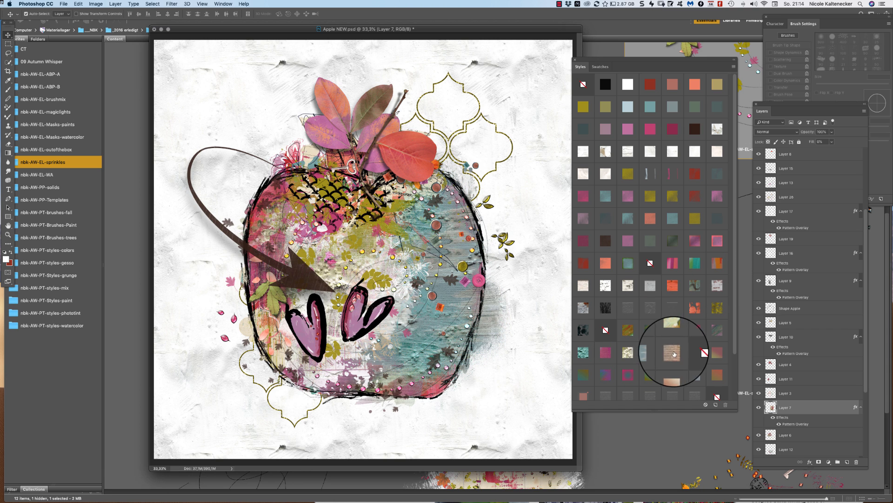
click(588, 351)
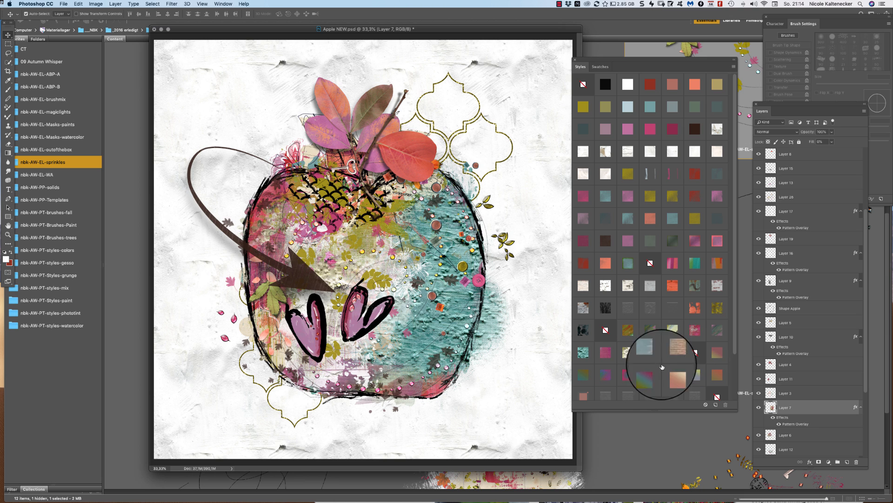
click(694, 353)
Apply a textured pattern style to Layer 6, and try several styles on Layer 12, settling on a white one
click(807, 426)
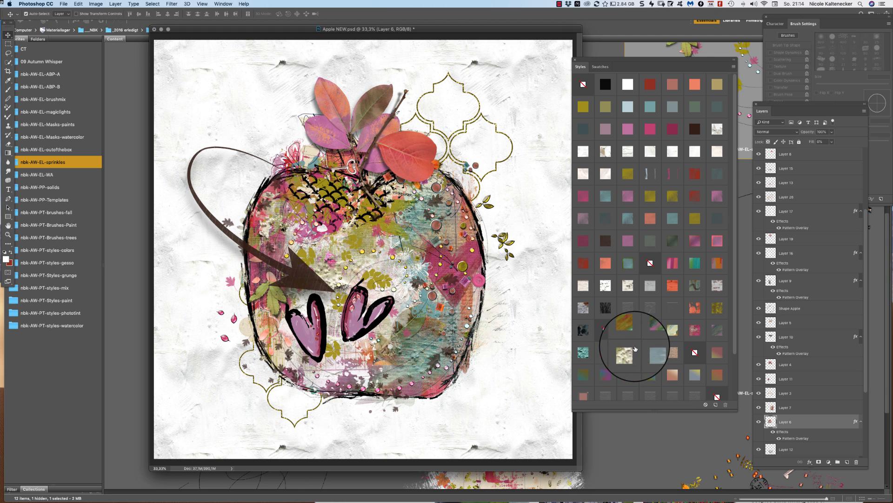
drag(864, 385, 863, 409)
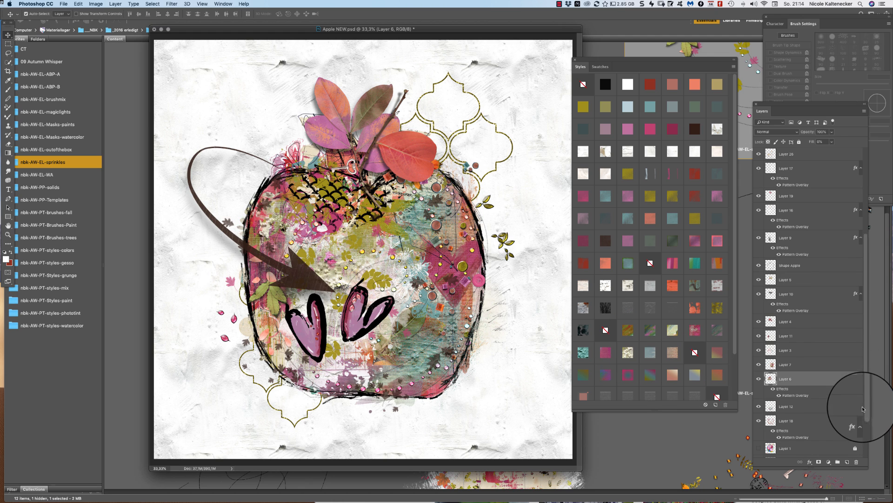
click(838, 406)
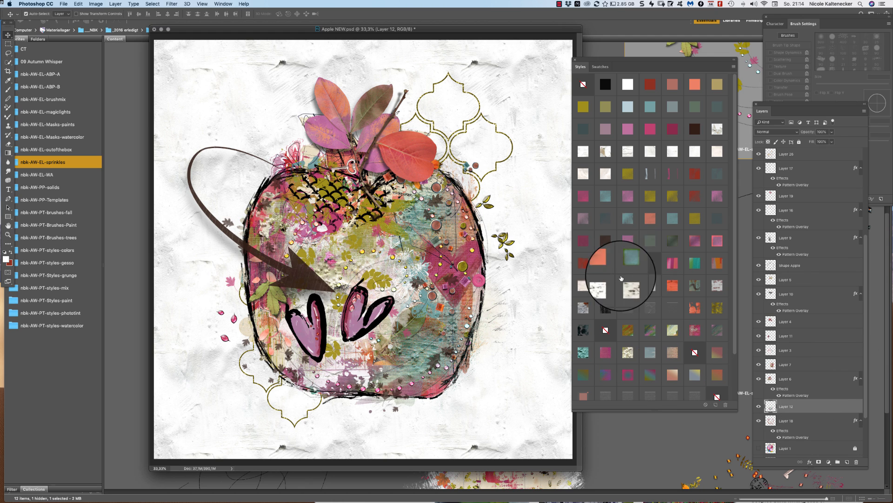
click(607, 285)
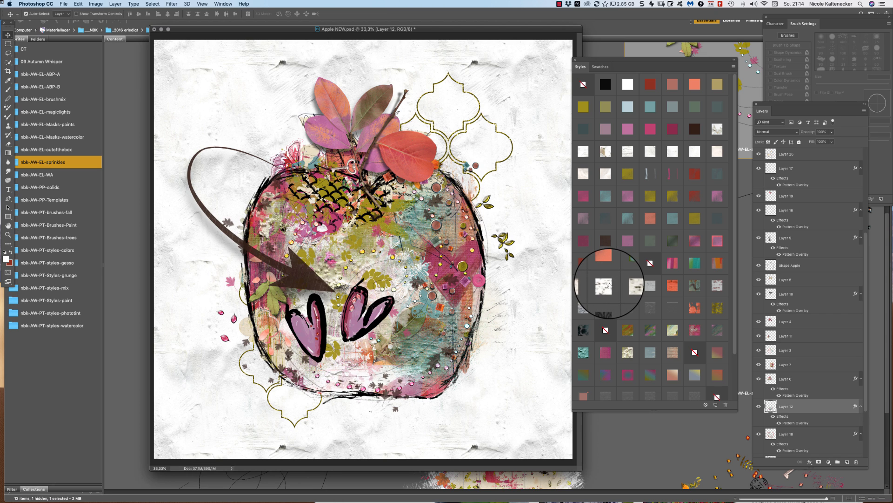
click(694, 286)
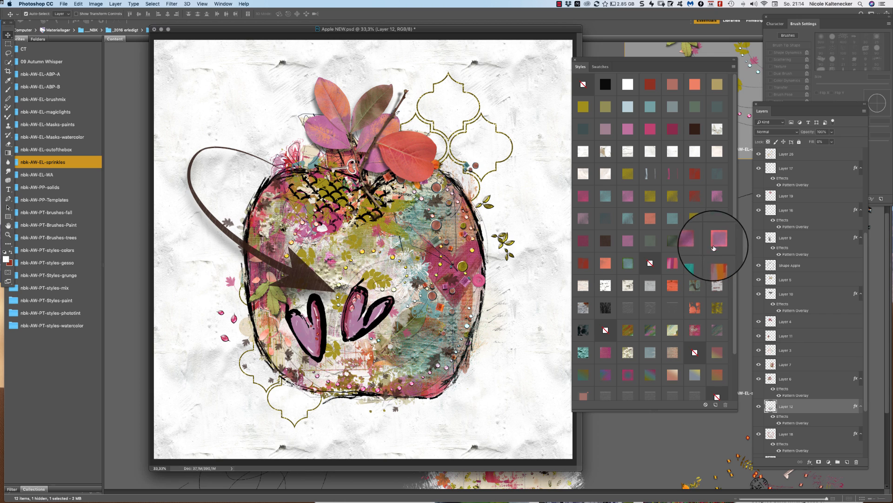
click(672, 196)
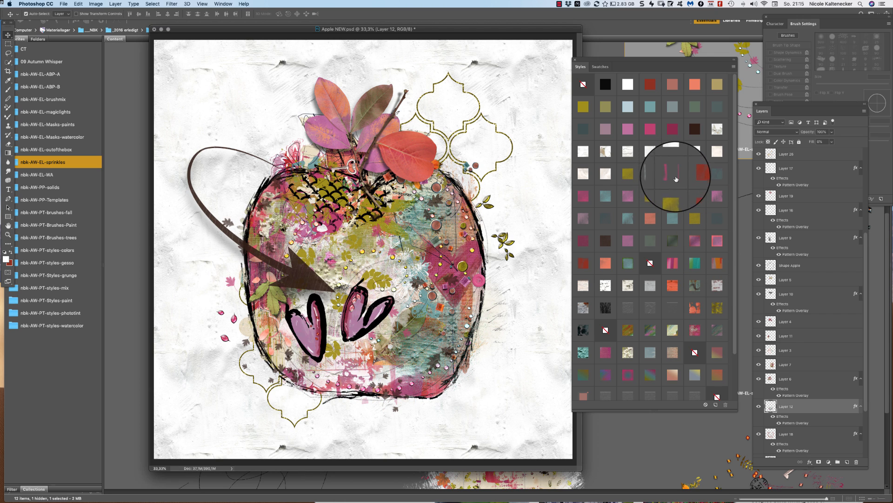
click(629, 150)
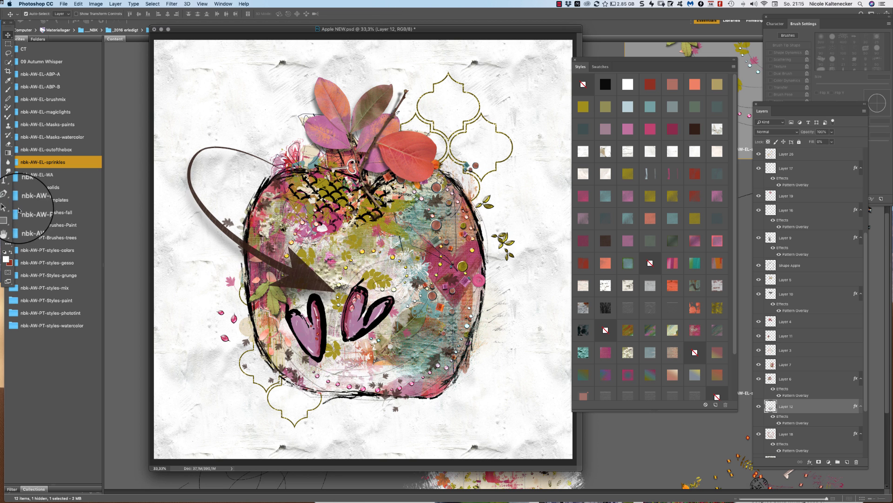
Browse the nbk-AW-EL-WA word art folder in Bridge and open nbk-AW-WA-autumn.png
click(80, 286)
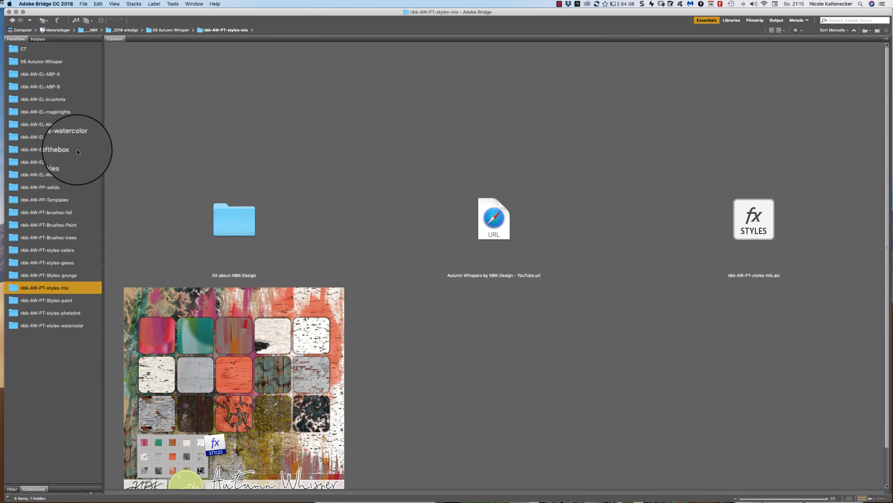
click(59, 173)
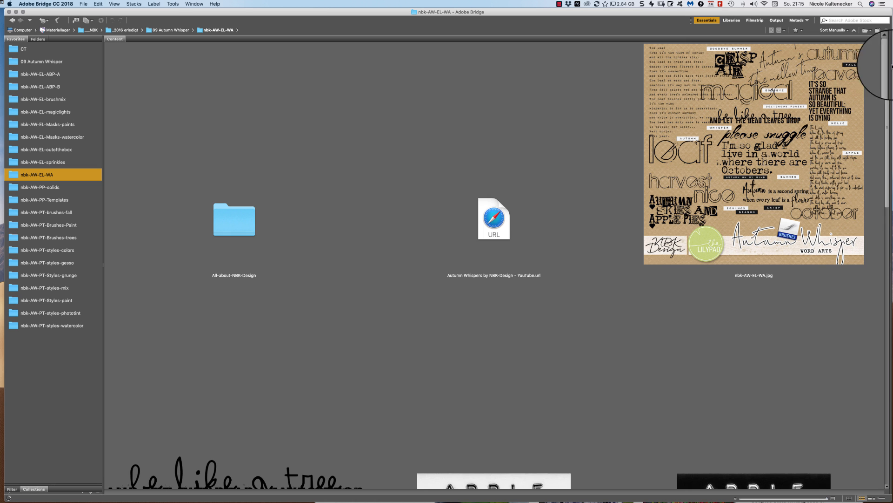
scroll(886, 55, down, 10)
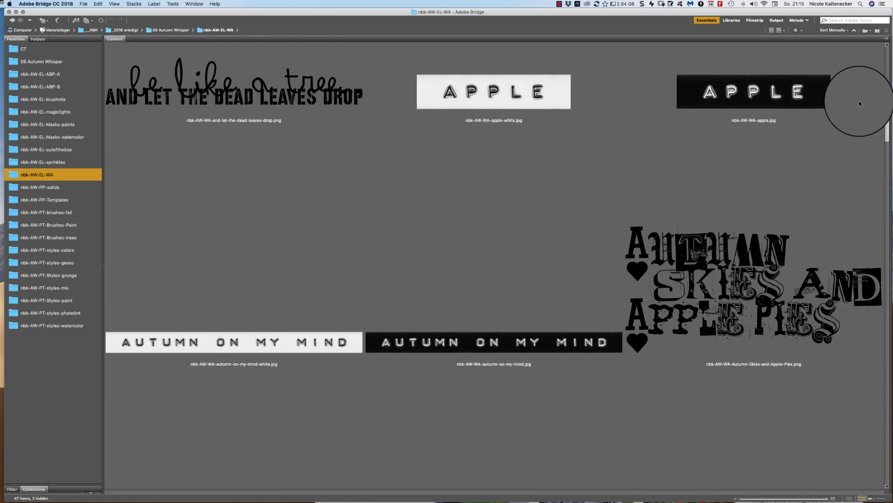
scroll(833, 142, down, 8)
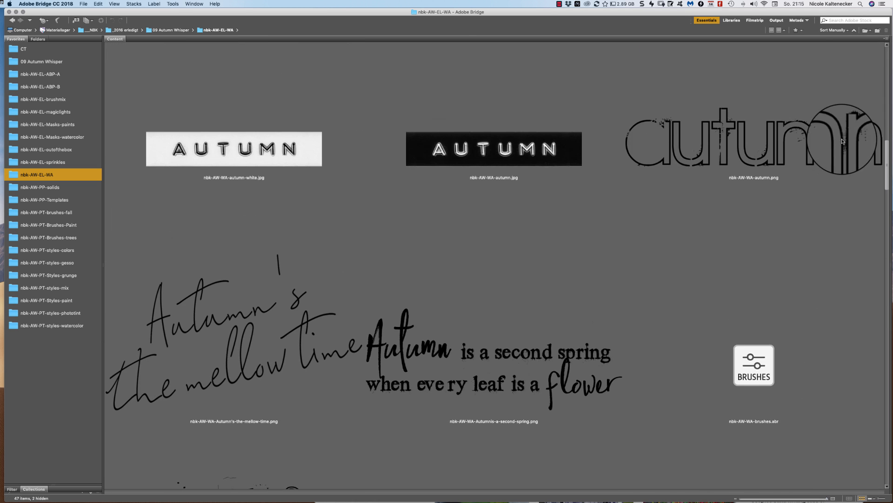
double_click(778, 133)
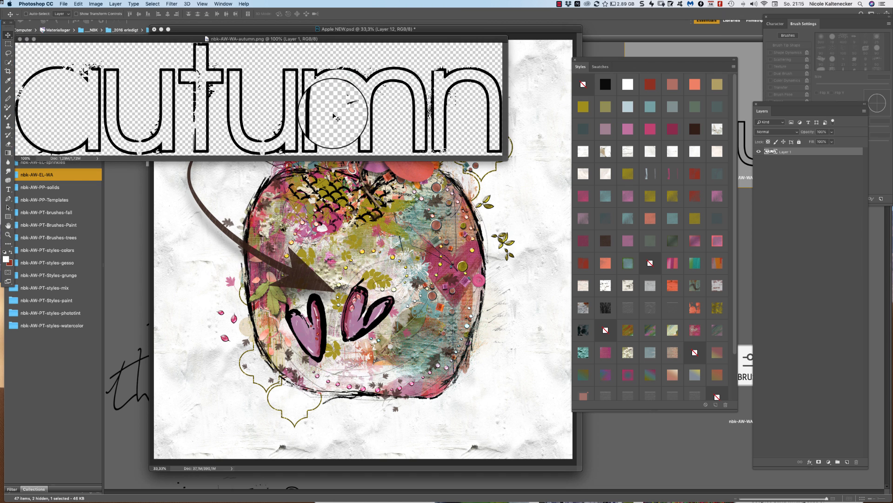
Close the autumn word art image, paste the word into Apple NEW.psd, and bring its layer to the top of the stack
key(super+w)
key(super+v)
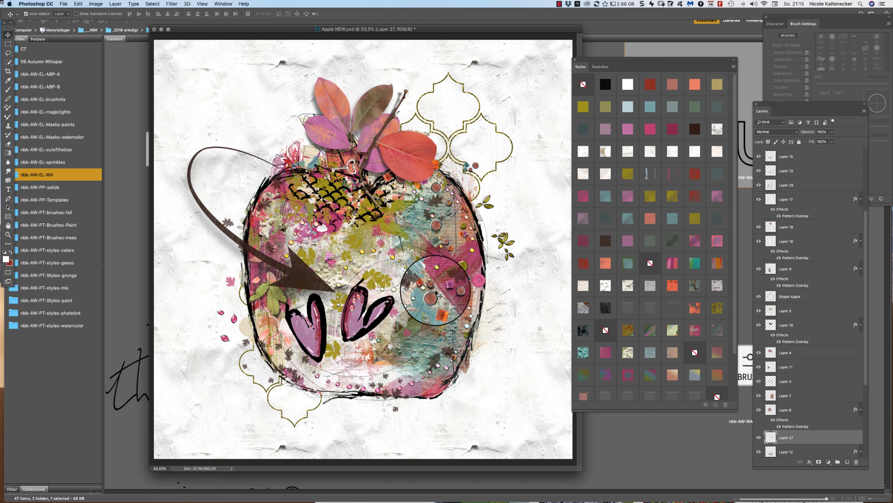
key(super+shift+])
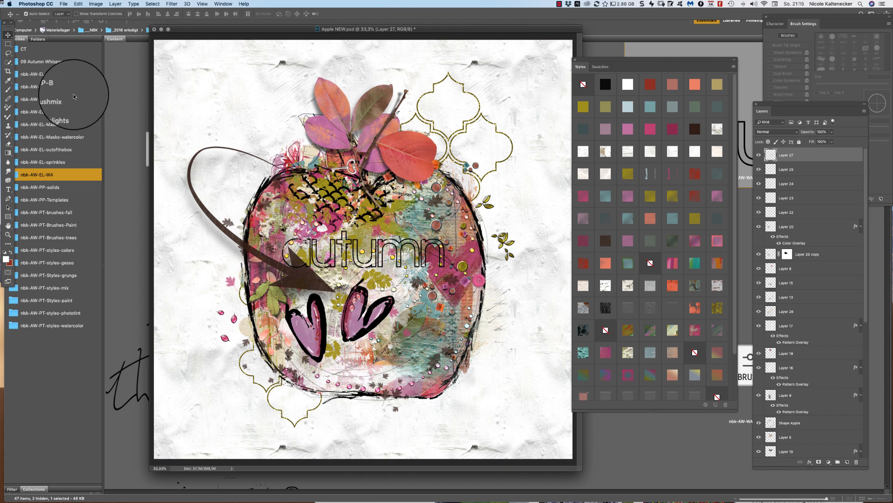
Move the autumn word over the apple's lower-right edge and add a new empty layer directly beneath the word
drag(419, 248, 520, 352)
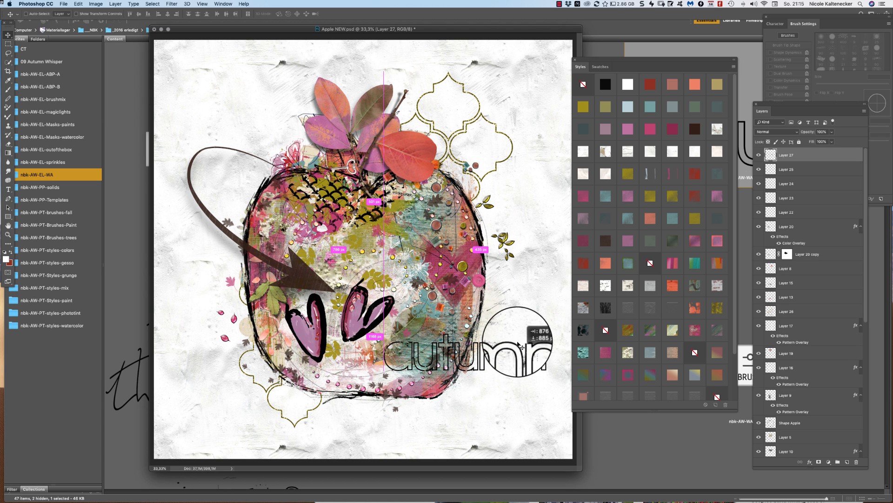
click(804, 167)
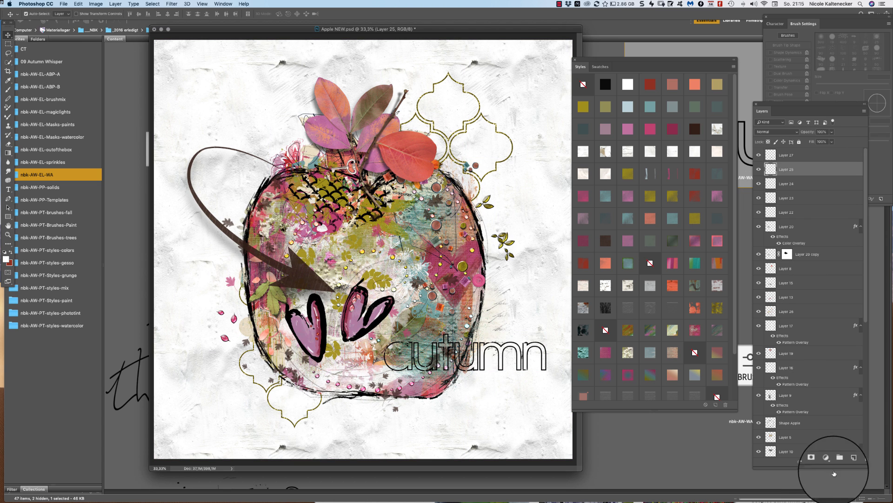
click(847, 462)
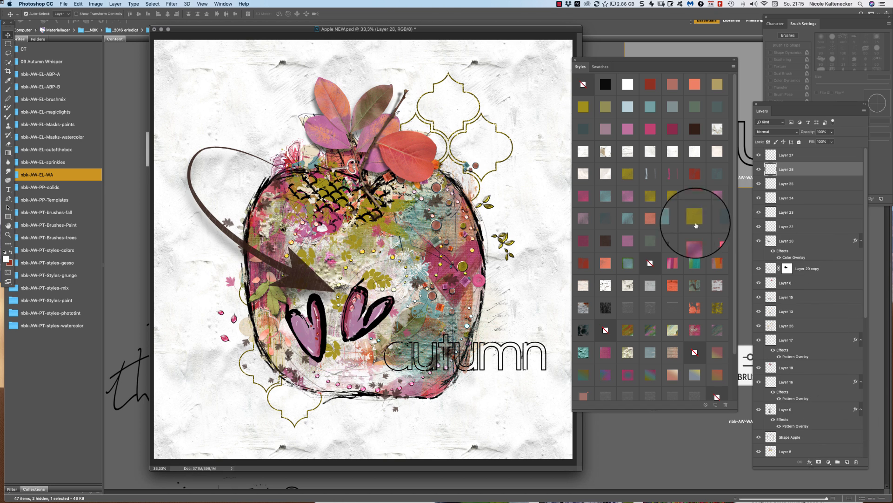
Choose the nbk-Autumn-whisper-PT-oil brush for the Brush tool
click(11, 108)
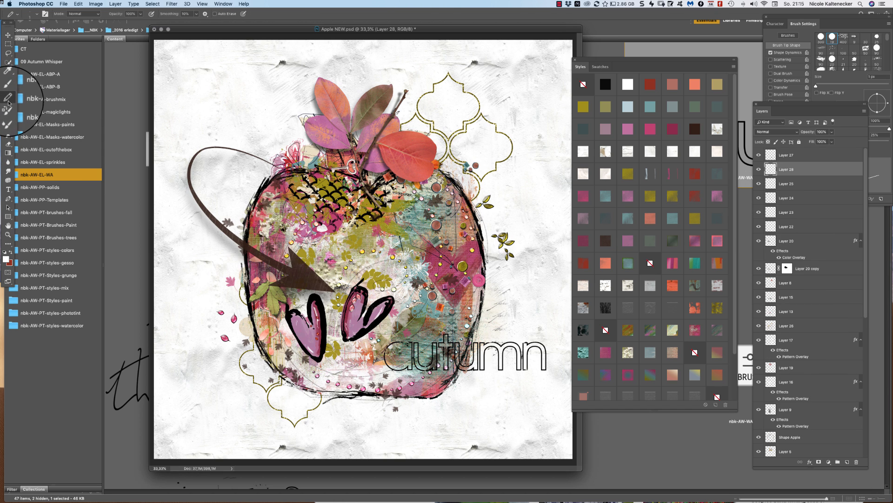
click(7, 89)
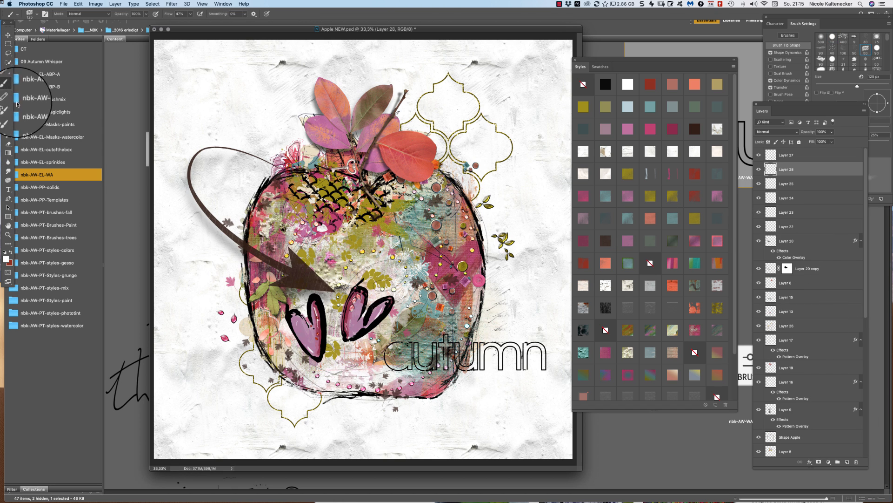
right_click(377, 318)
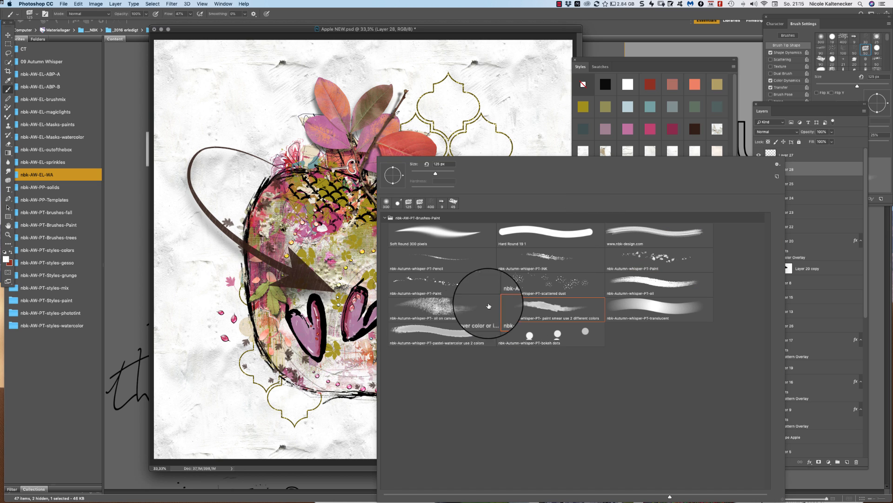
click(661, 312)
right_click(564, 253)
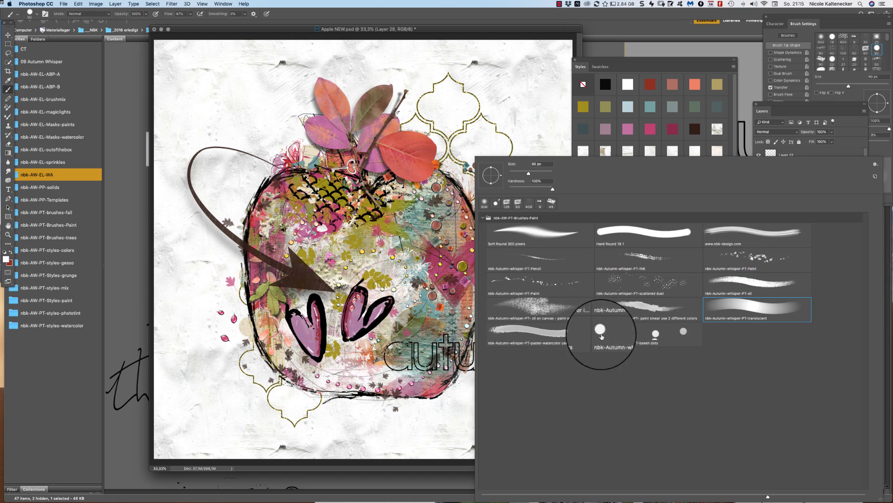
double_click(749, 284)
Fill the inside of the letter a with white oil paint using a smaller brush, and apply a textured off-white pattern style to Layer 28
mouse_move(430, 362)
mouse_down()
mouse_move(451, 299)
mouse_move(488, 254)
mouse_up()
mouse_move(333, 339)
mouse_down()
mouse_move(321, 326)
mouse_move(335, 303)
mouse_move(320, 301)
mouse_move(324, 288)
mouse_move(299, 298)
mouse_move(281, 343)
mouse_move(285, 355)
mouse_move(301, 348)
mouse_move(334, 366)
mouse_move(357, 333)
mouse_move(333, 304)
mouse_move(345, 327)
mouse_move(377, 339)
mouse_move(338, 282)
mouse_move(373, 283)
mouse_move(377, 382)
mouse_move(365, 319)
mouse_move(344, 380)
mouse_move(349, 348)
mouse_up()
key(bracketleft)
key(bracketleft)
key(bracketleft)
key(bracketleft)
key(bracketleft)
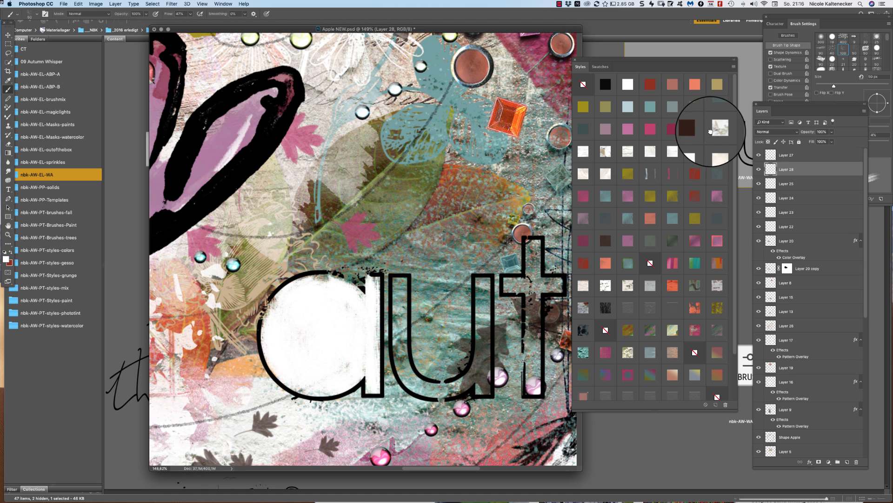
click(716, 130)
Paint the textured white fill inside the letters u, t and u of the autumn word
mouse_move(410, 281)
mouse_down()
mouse_move(404, 317)
mouse_move(399, 295)
mouse_move(402, 287)
mouse_move(414, 382)
mouse_move(439, 393)
mouse_move(475, 375)
mouse_move(492, 330)
mouse_move(481, 357)
mouse_move(479, 283)
mouse_move(479, 356)
mouse_up()
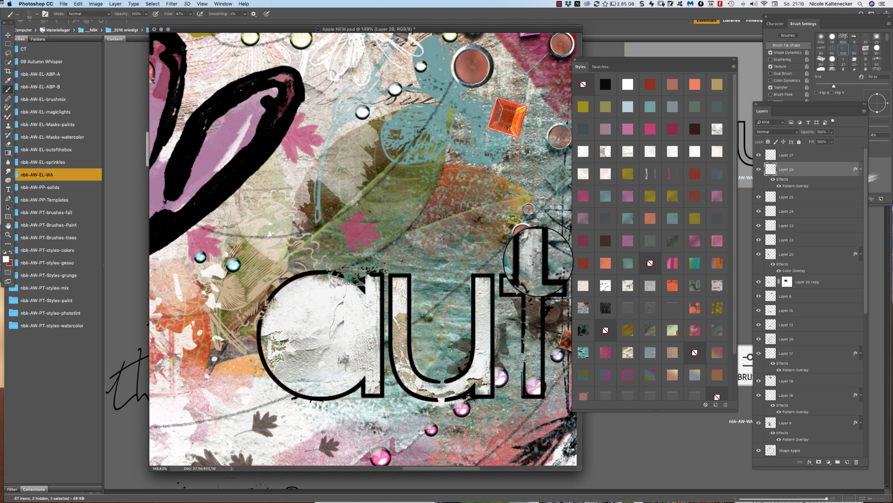
mouse_move(535, 281)
mouse_down()
mouse_move(538, 385)
mouse_move(531, 250)
mouse_move(534, 301)
mouse_move(557, 285)
mouse_move(373, 283)
mouse_move(314, 243)
mouse_up()
mouse_move(370, 255)
mouse_down()
mouse_move(371, 314)
mouse_move(372, 307)
mouse_move(380, 331)
mouse_move(401, 343)
mouse_move(434, 335)
mouse_move(453, 310)
mouse_move(456, 235)
mouse_move(448, 326)
mouse_move(480, 290)
mouse_move(481, 234)
mouse_move(481, 312)
mouse_move(565, 249)
mouse_up()
Paint the textured white fill inside the letters m and n at the end of the word
key(super+1)
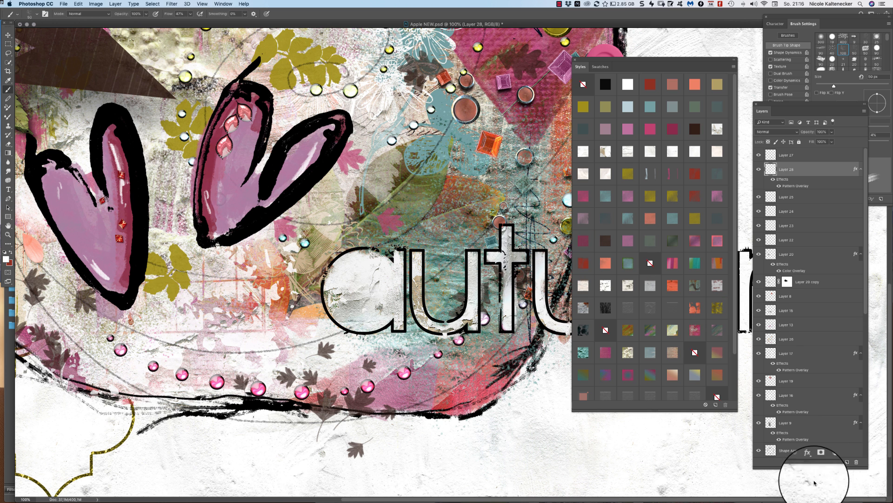
scroll(635, 495, down, 5)
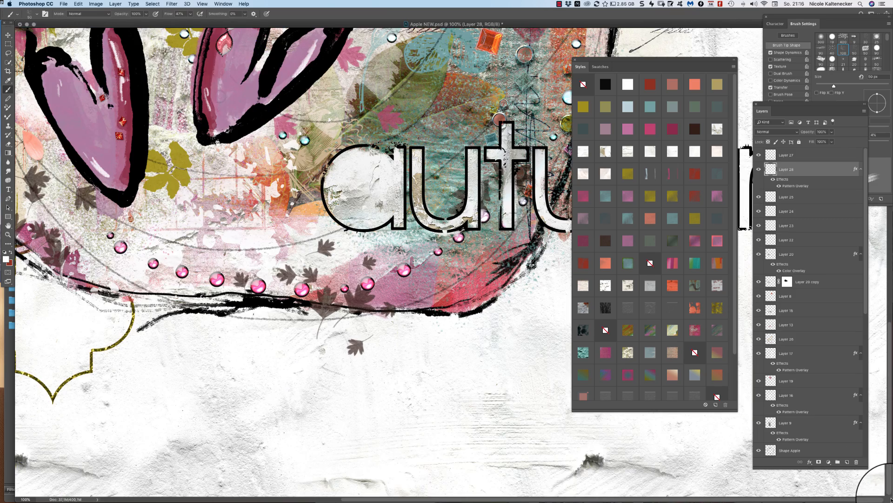
drag(891, 501, 589, 497)
scroll(354, 219, right, 10)
scroll(353, 219, up, 3)
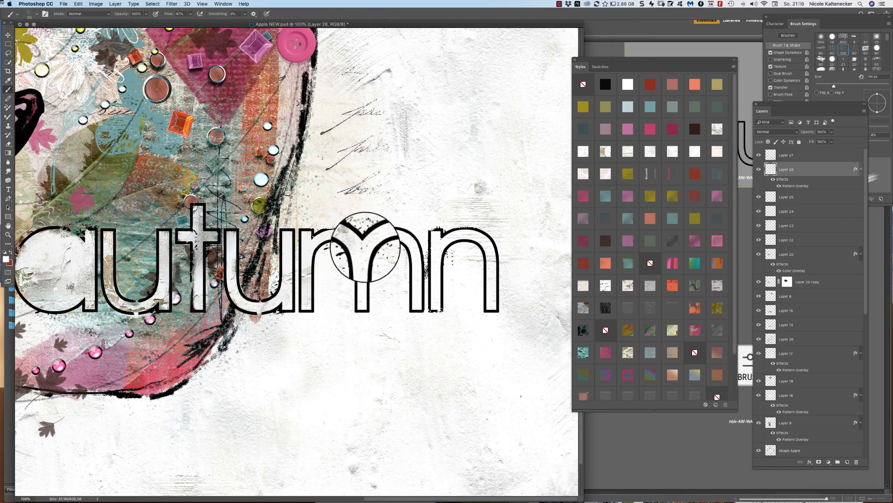
mouse_move(366, 246)
mouse_down()
mouse_move(401, 234)
mouse_move(415, 250)
mouse_move(420, 309)
mouse_move(438, 299)
mouse_up()
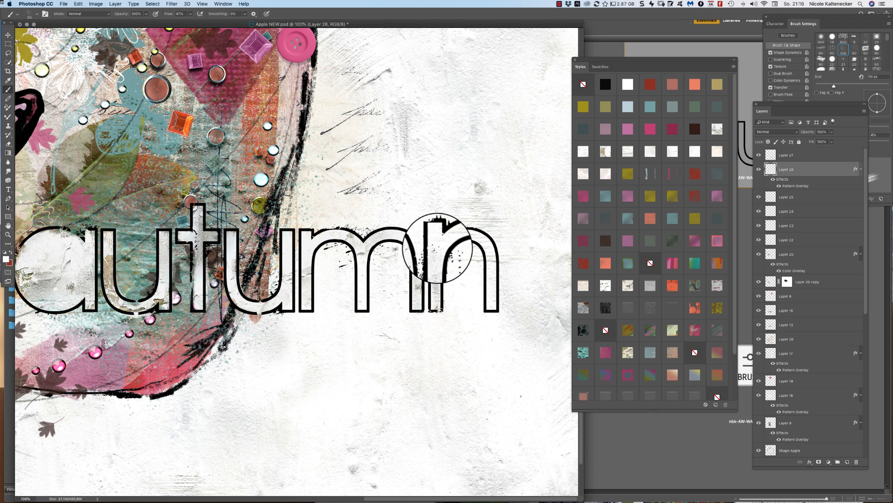
mouse_move(456, 235)
mouse_down()
mouse_move(490, 246)
mouse_move(502, 314)
mouse_move(479, 273)
mouse_up()
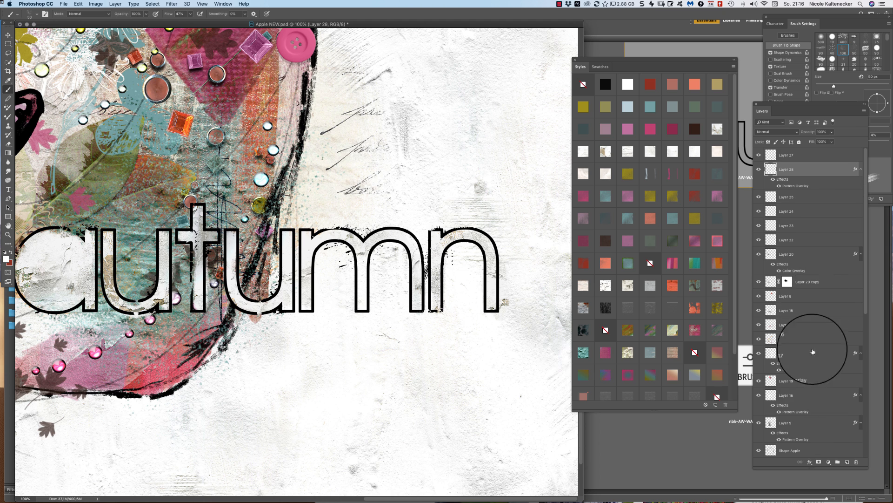
Add a new layer above Layer 28 and choose the nbk-Autumn-whisper-PT-INK brush
click(848, 462)
right_click(400, 329)
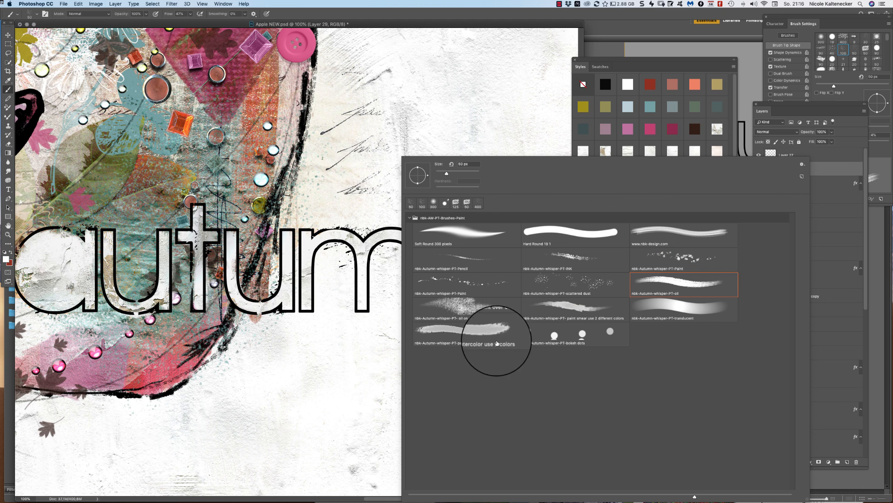
click(568, 252)
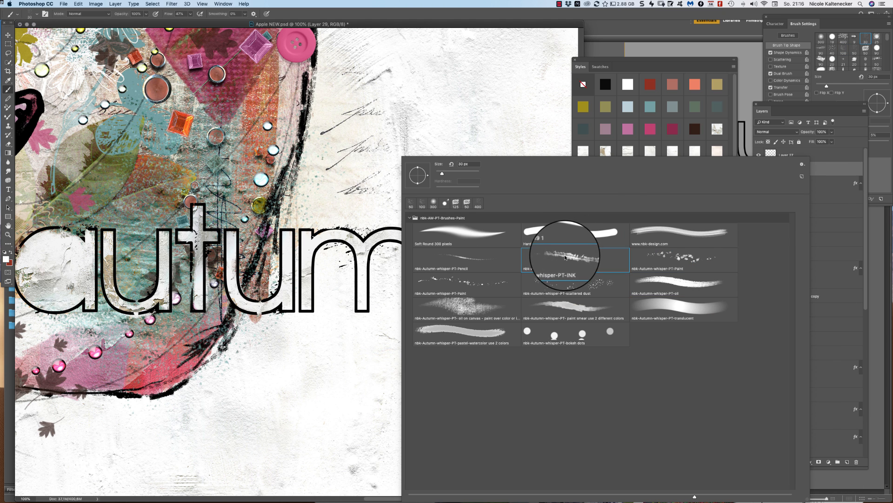
key(Return)
Brush rough ink accents inside all letters of the autumn word on Layer 29, giving the layer a coral pattern style with inner glow
drag(493, 258, 497, 298)
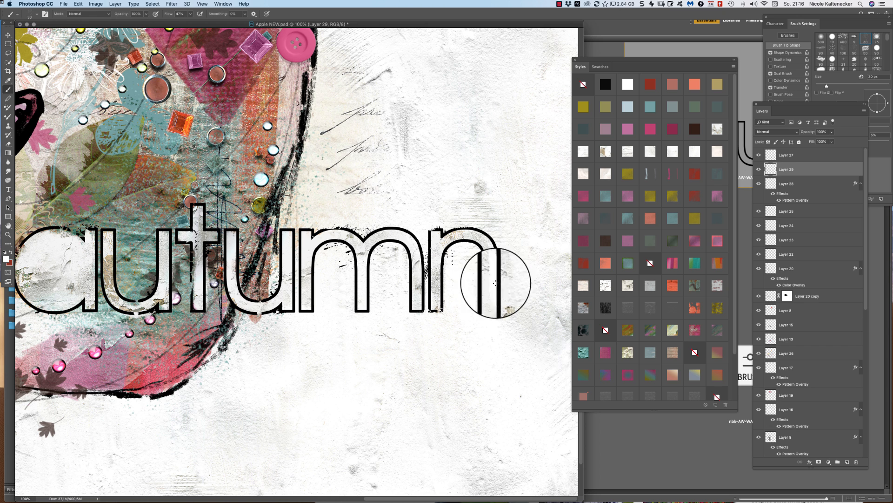
click(717, 240)
drag(491, 235, 497, 301)
mouse_move(444, 246)
mouse_down()
mouse_move(440, 305)
mouse_move(429, 242)
mouse_move(438, 232)
mouse_move(396, 234)
mouse_move(416, 247)
mouse_move(402, 289)
mouse_up()
drag(363, 215, 326, 214)
drag(310, 264, 305, 309)
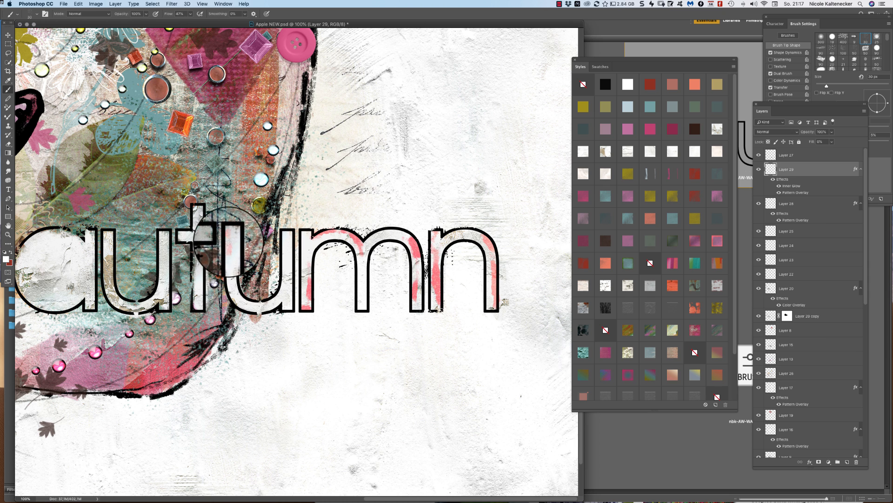
mouse_move(228, 236)
mouse_down()
mouse_move(240, 304)
mouse_move(287, 290)
mouse_move(287, 243)
mouse_move(285, 302)
mouse_up()
mouse_move(184, 234)
mouse_down()
mouse_move(199, 220)
mouse_move(195, 301)
mouse_move(201, 280)
mouse_move(153, 255)
mouse_move(169, 234)
mouse_move(162, 305)
mouse_move(140, 256)
mouse_move(83, 257)
mouse_move(93, 239)
mouse_move(81, 293)
mouse_move(19, 297)
mouse_move(30, 288)
mouse_move(18, 260)
mouse_move(33, 241)
mouse_move(21, 259)
mouse_move(22, 288)
mouse_move(54, 310)
mouse_move(44, 305)
mouse_move(85, 288)
mouse_up()
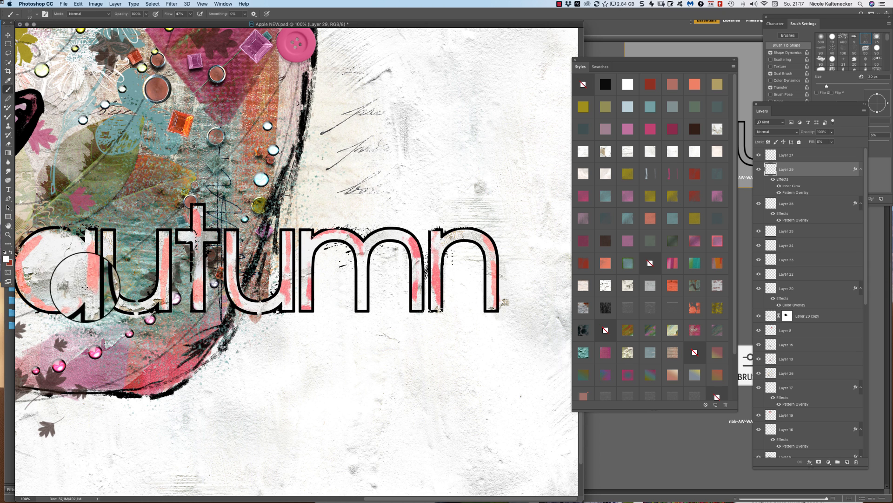
Try several magenta, green, white, pink, purple and teal styles on the ink accents of Layer 29, settling on a pale teal pattern style
click(673, 285)
click(673, 268)
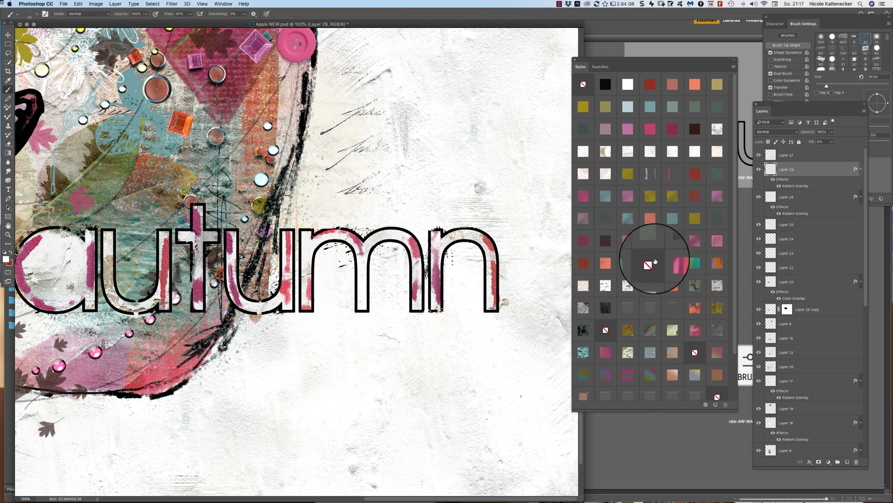
click(607, 266)
click(627, 267)
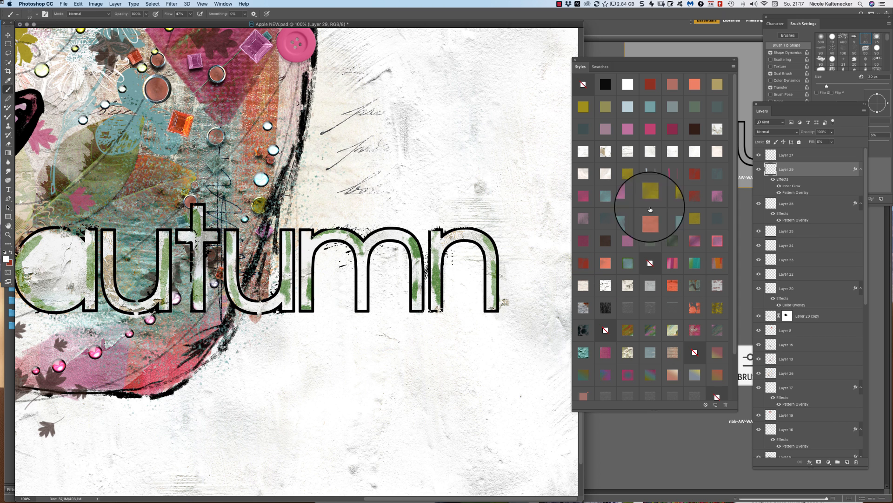
click(674, 151)
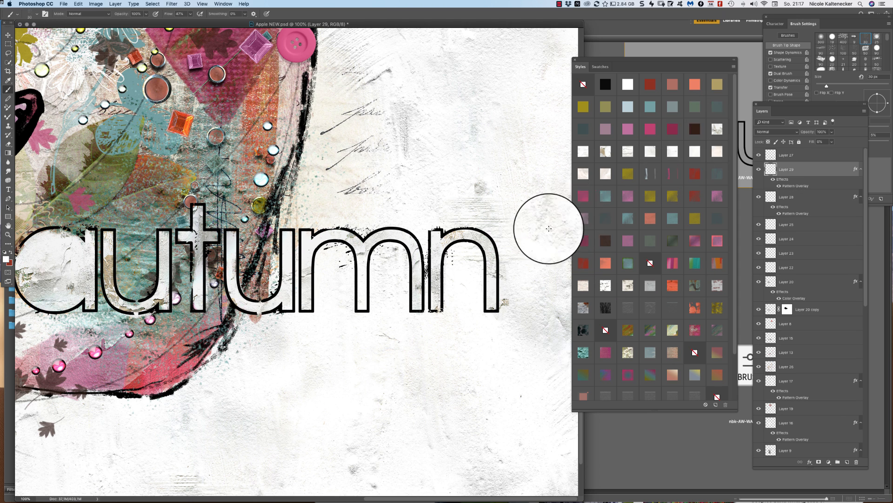
click(583, 352)
click(635, 354)
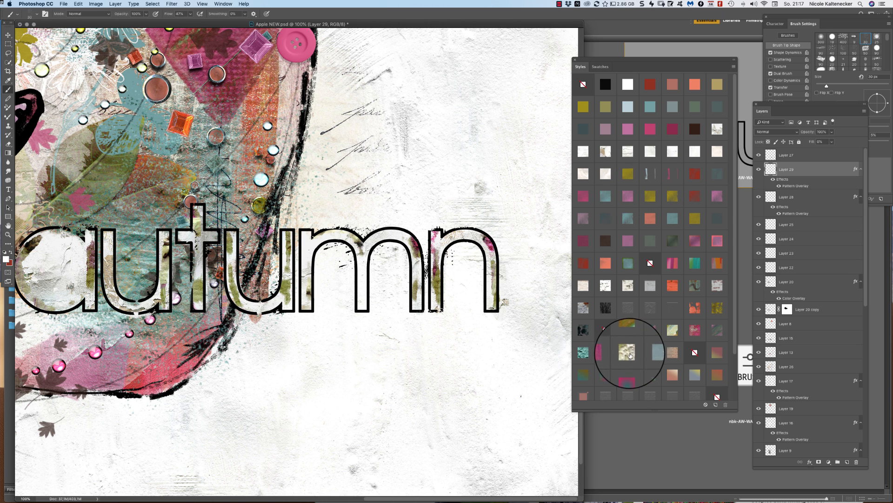
click(645, 377)
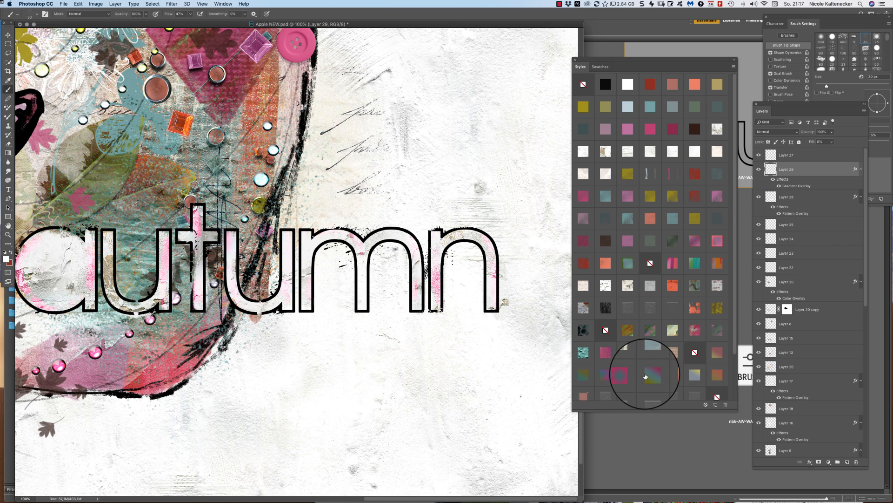
click(717, 334)
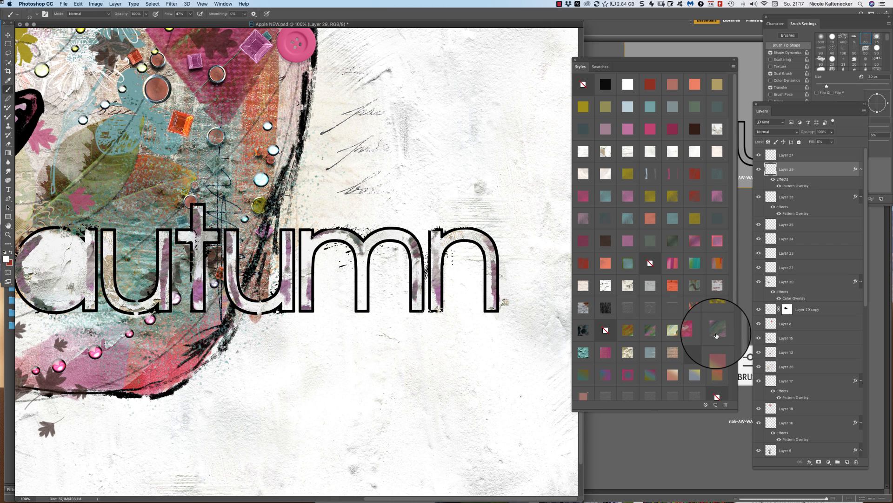
click(696, 269)
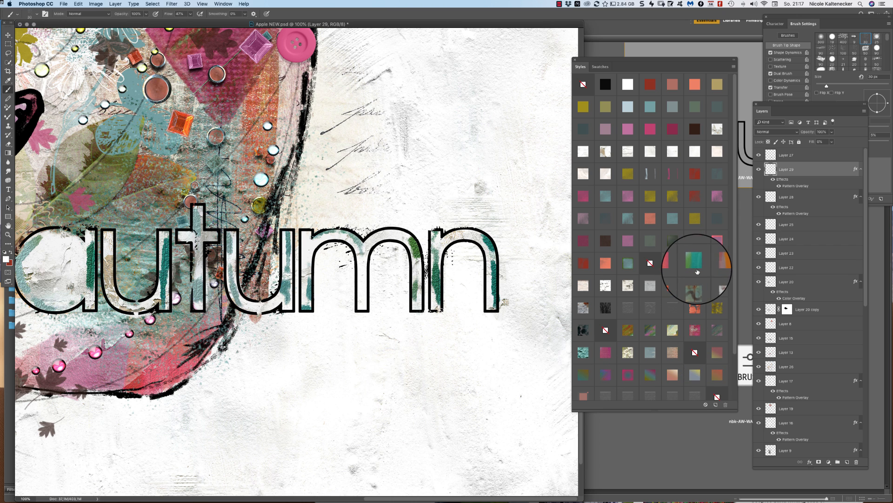
click(628, 261)
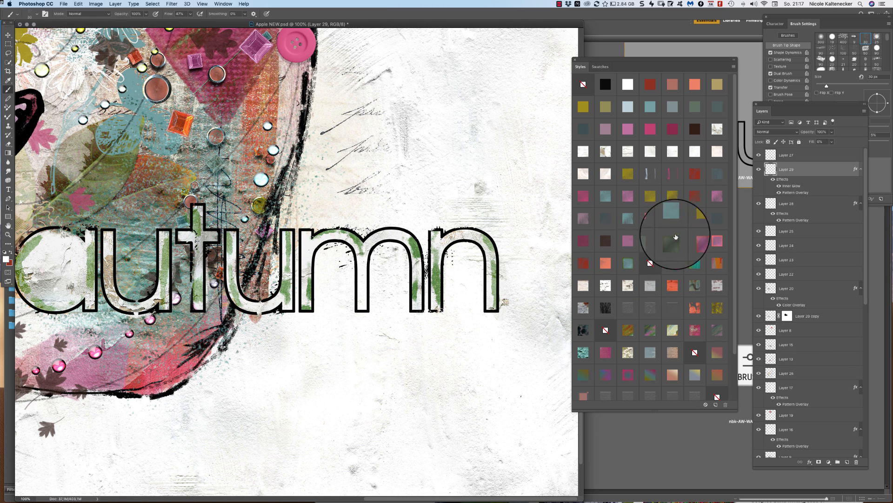
click(627, 218)
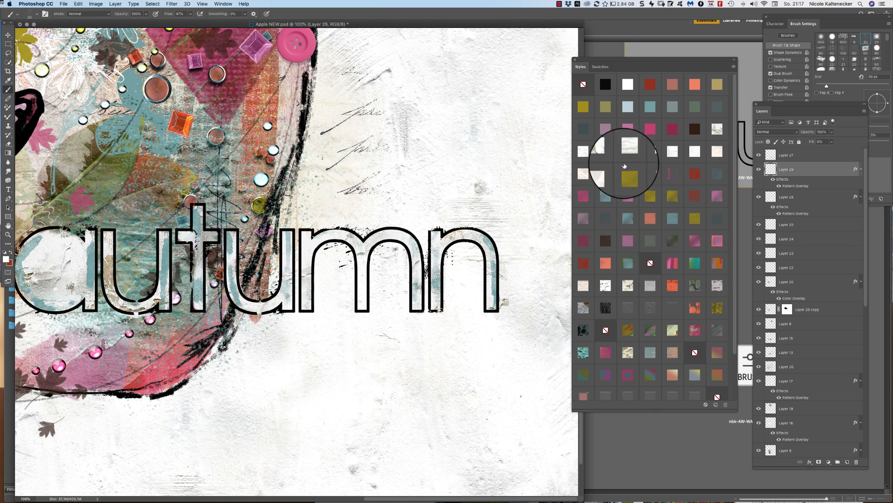
Switch to Bridge and open the black Equinox label nbk-AW-WA-equinox.jpg from the nbk-AW-EL-WA folder in Photoshop
key(super+minus)
key(super+minus)
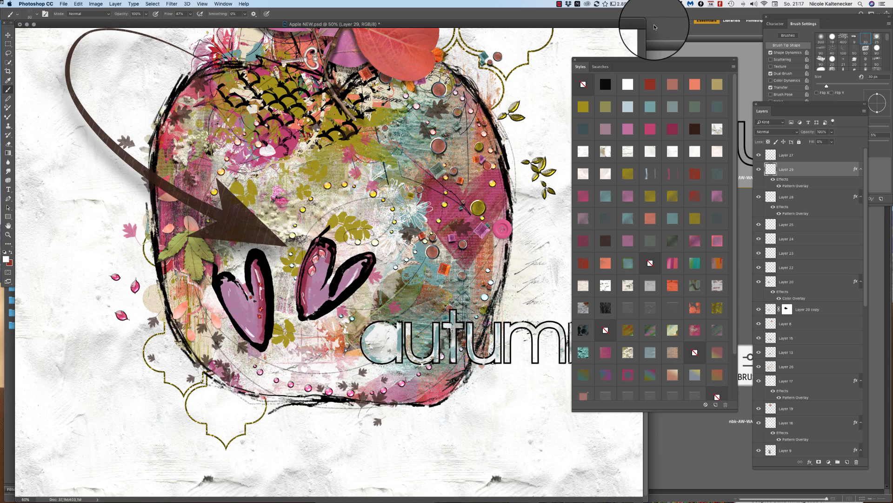
key(super+minus)
drag(385, 25, 448, 42)
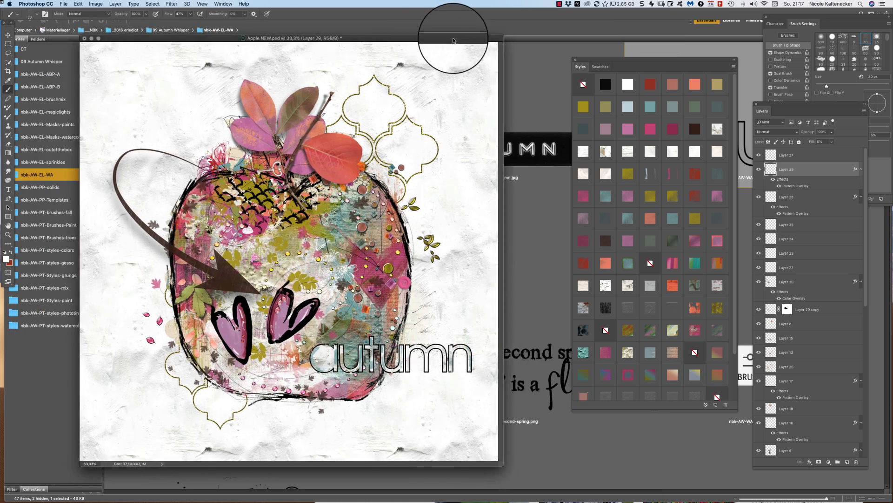
click(8, 35)
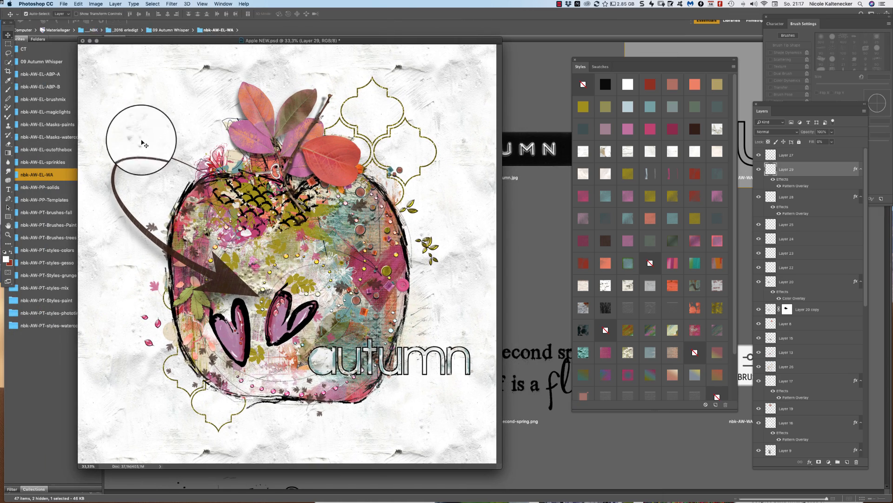
click(223, 3)
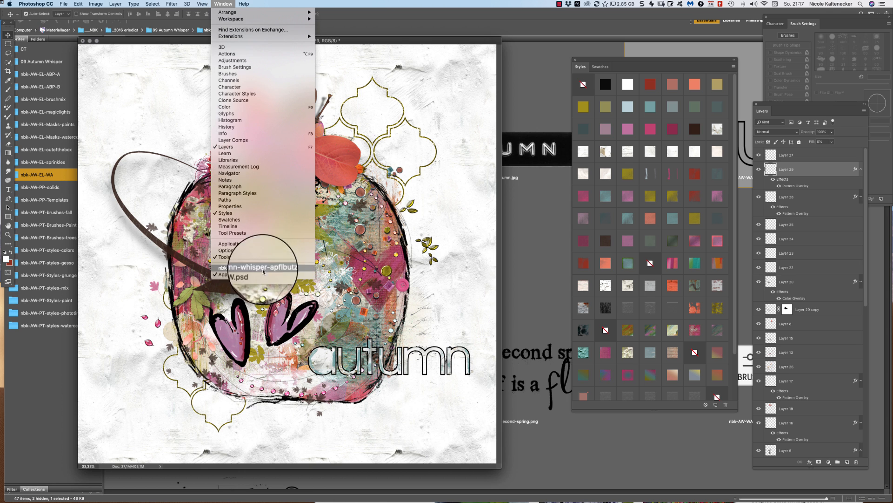
click(549, 198)
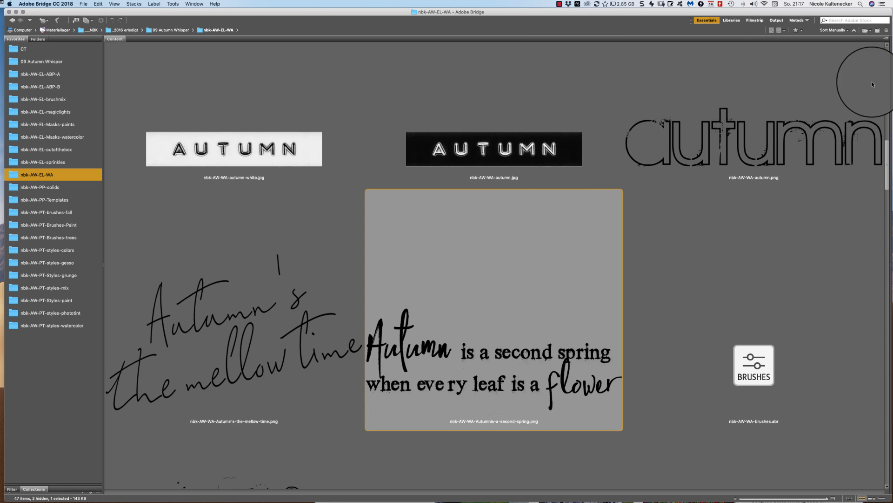
scroll(858, 200, down, 5)
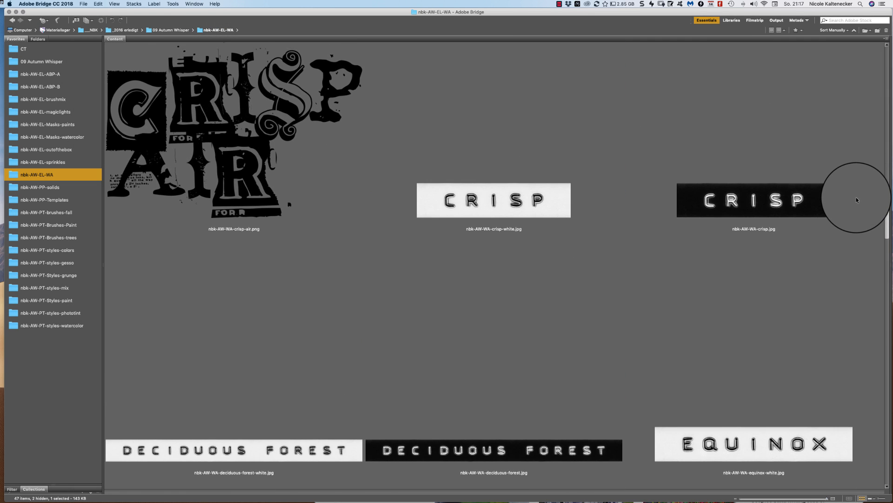
scroll(842, 218, down, 4)
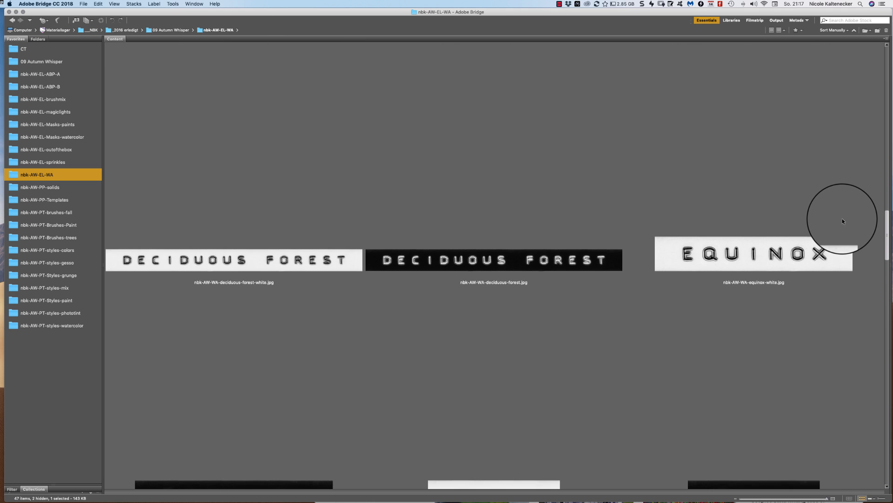
scroll(833, 231, down, 5)
double_click(319, 163)
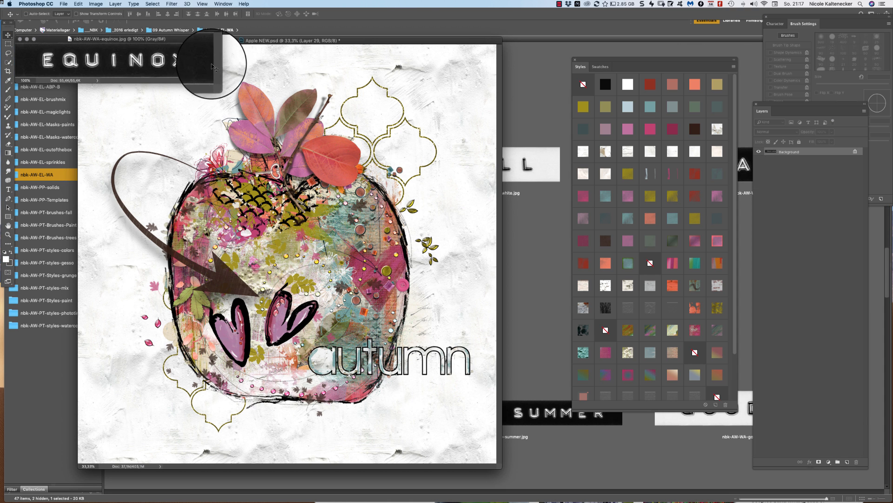
Place the black Equinox label in Apple NEW.psd just above the end of the autumn word and give it a Bevel & Emboss style
drag(210, 59, 435, 336)
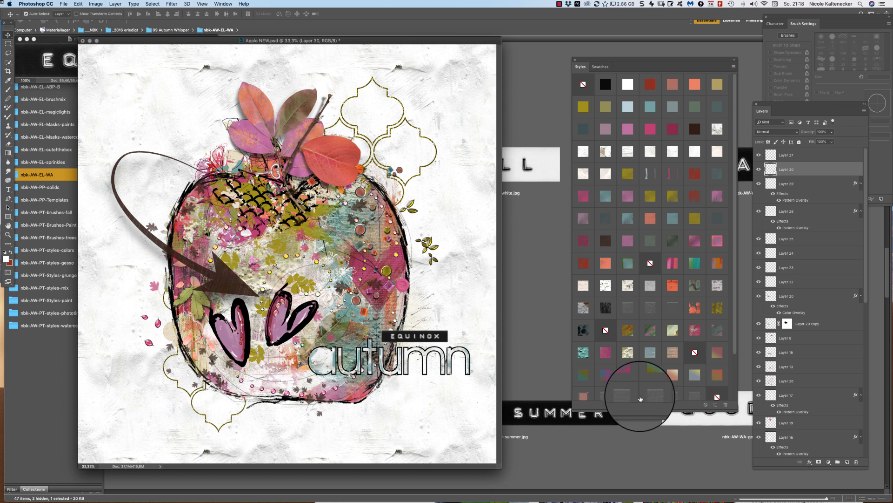
click(631, 395)
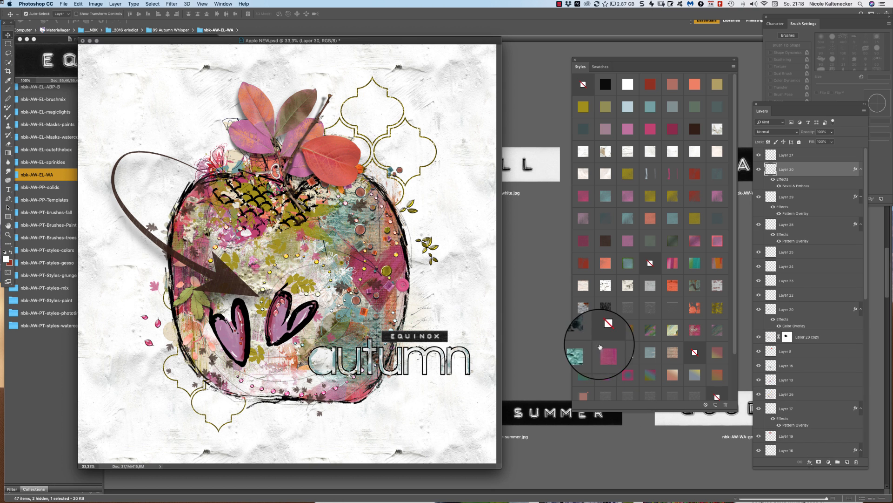
click(236, 283)
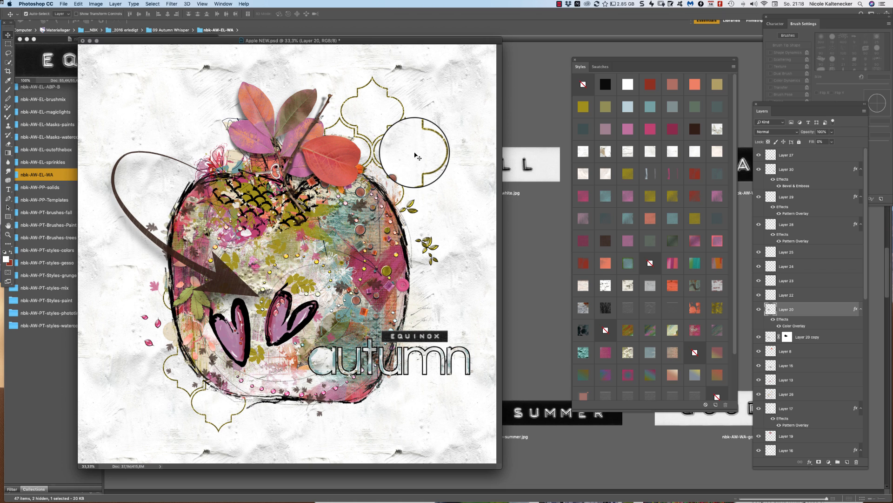
click(496, 464)
drag(493, 461, 582, 484)
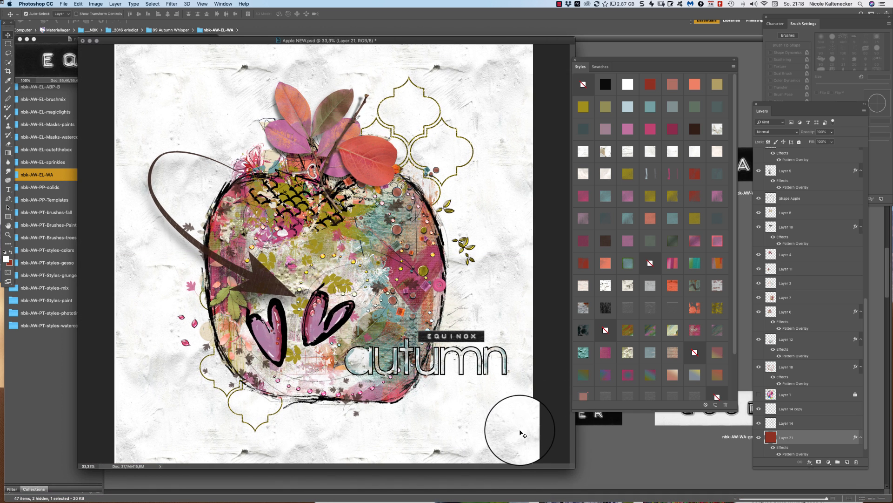
drag(520, 431, 520, 430)
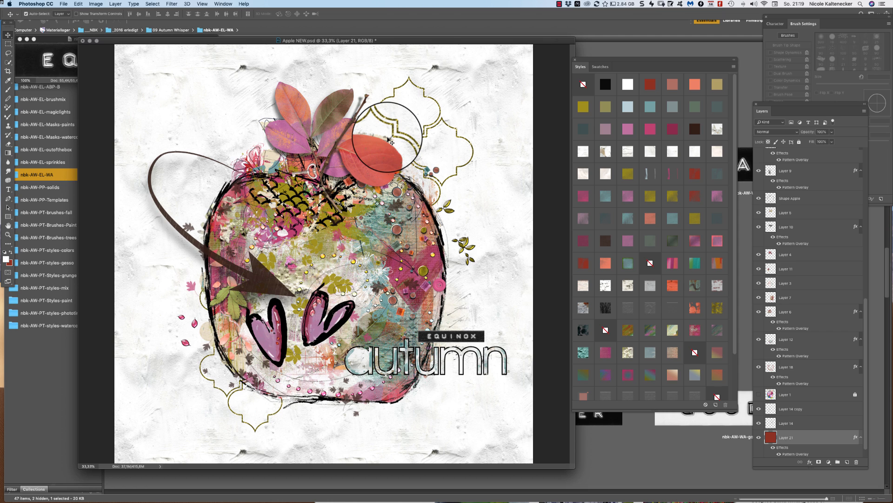
Switch to Bridge, examine the tutorial, template and contact files in the All-about-NBK-Design folder, and return to the nbk-AW-EL-WA folder
click(628, 435)
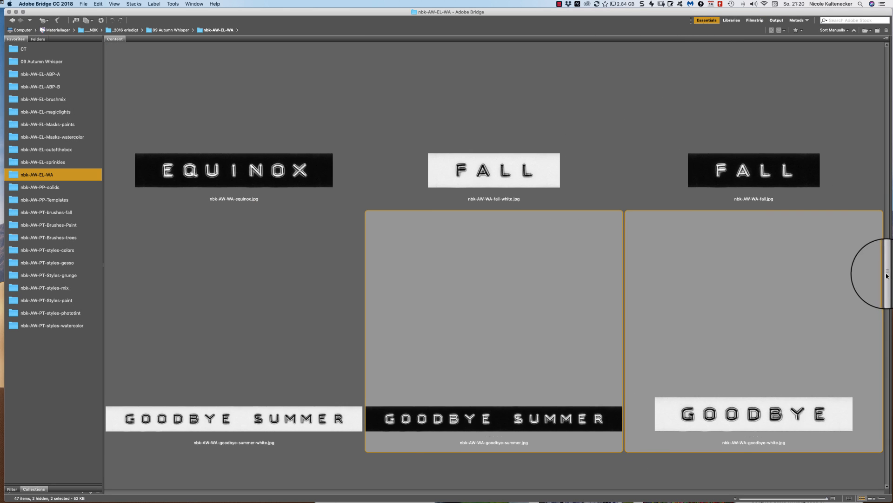
drag(887, 279, 887, 65)
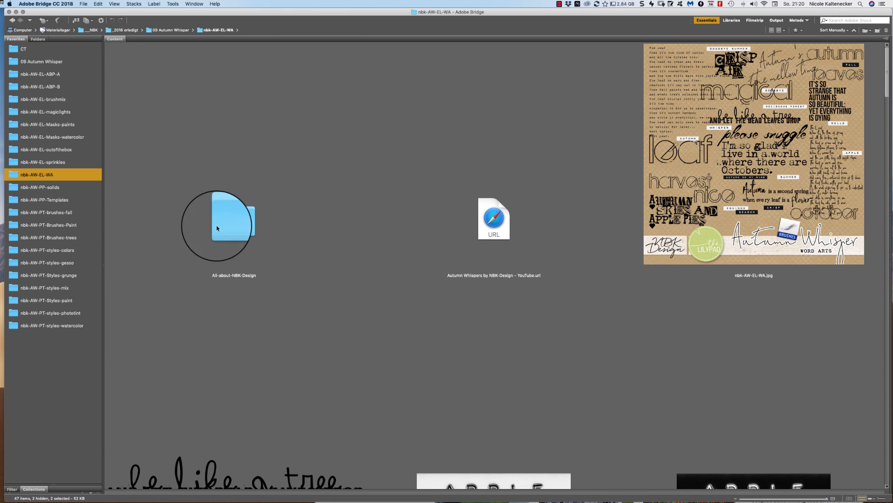
click(242, 225)
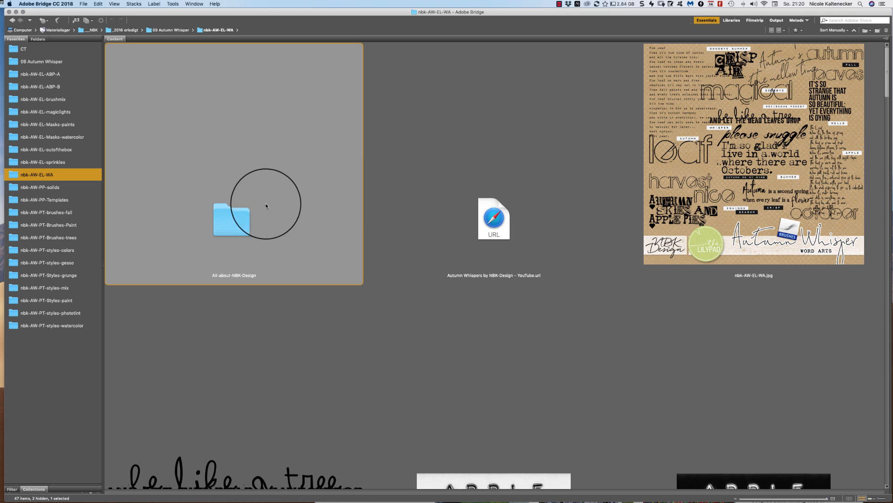
double_click(235, 214)
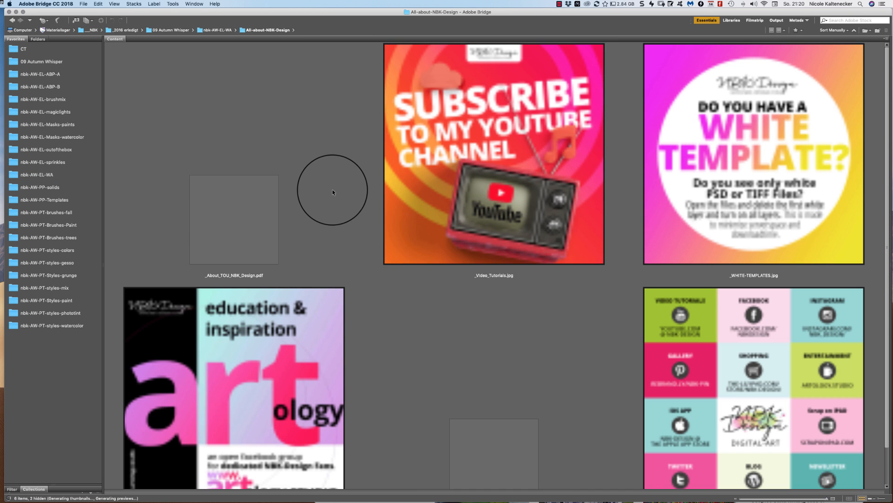
click(878, 120)
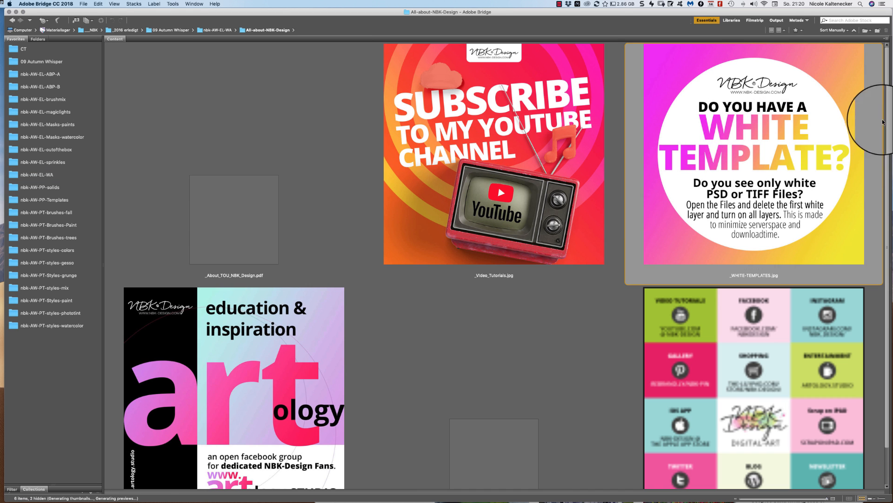
click(538, 313)
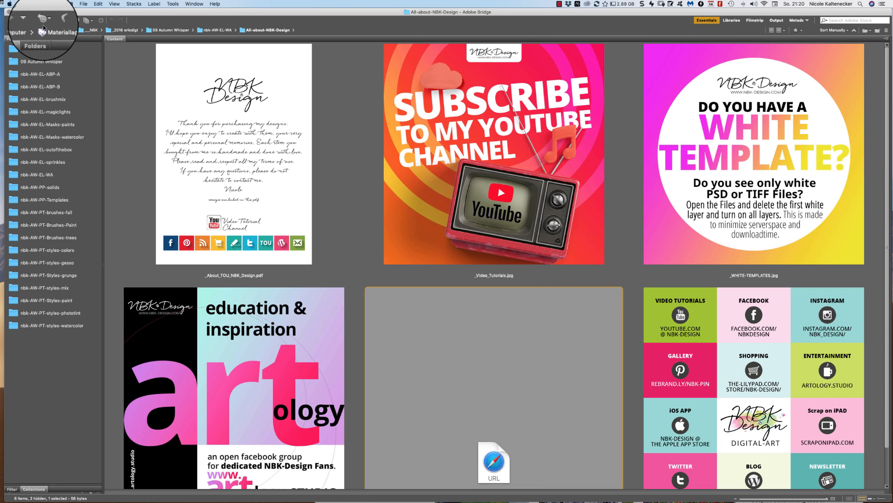
click(12, 21)
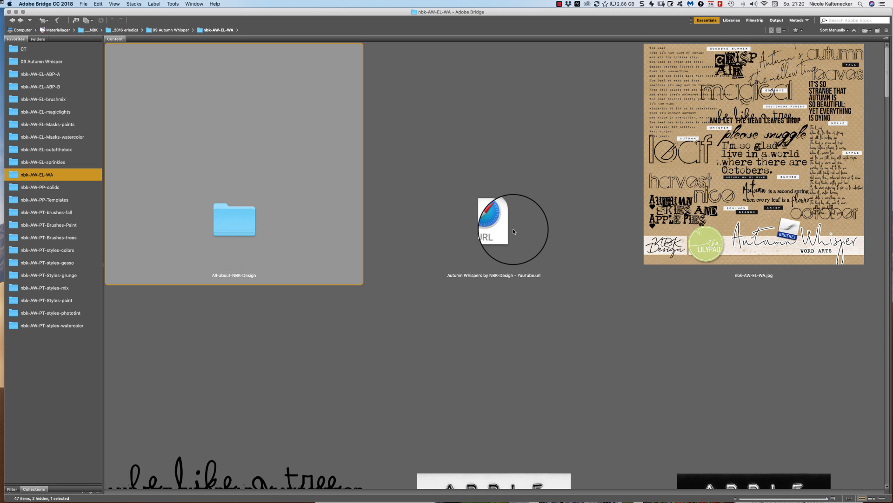
click(559, 4)
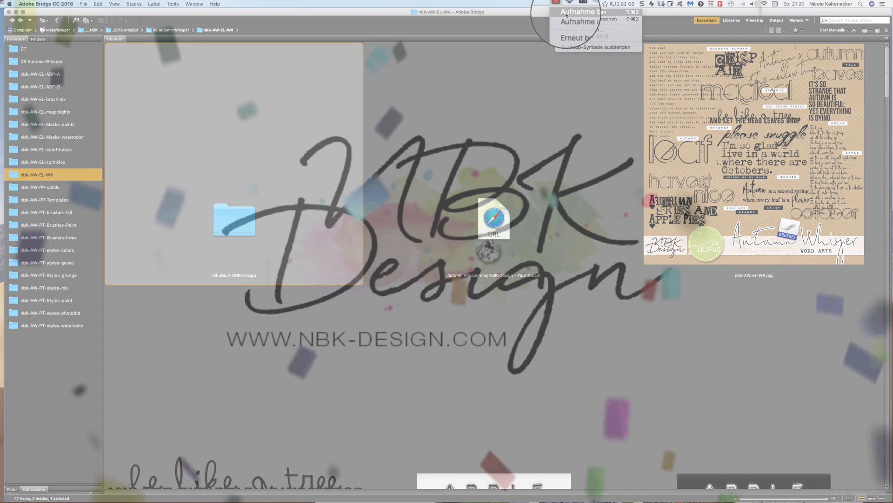